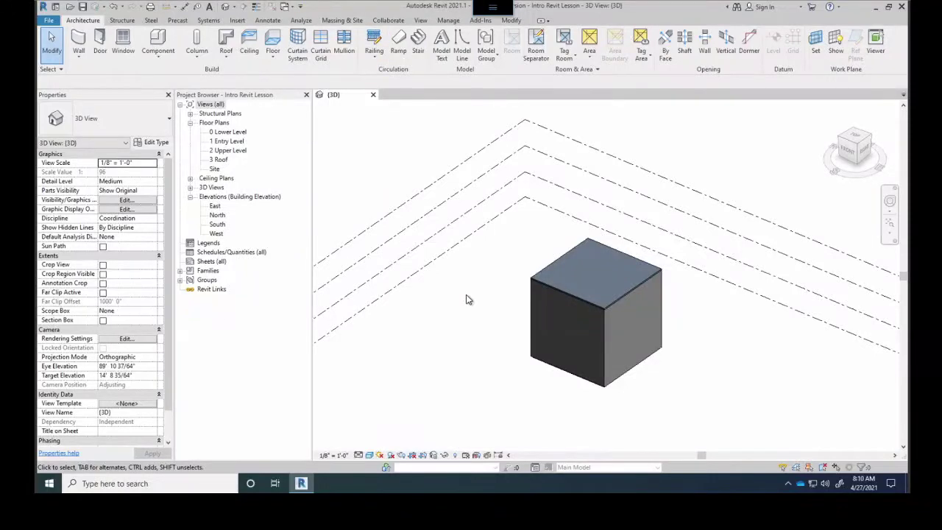
Temporarily hide the roof category and orbit down to expose the curved stair and railings
left_click(575, 302)
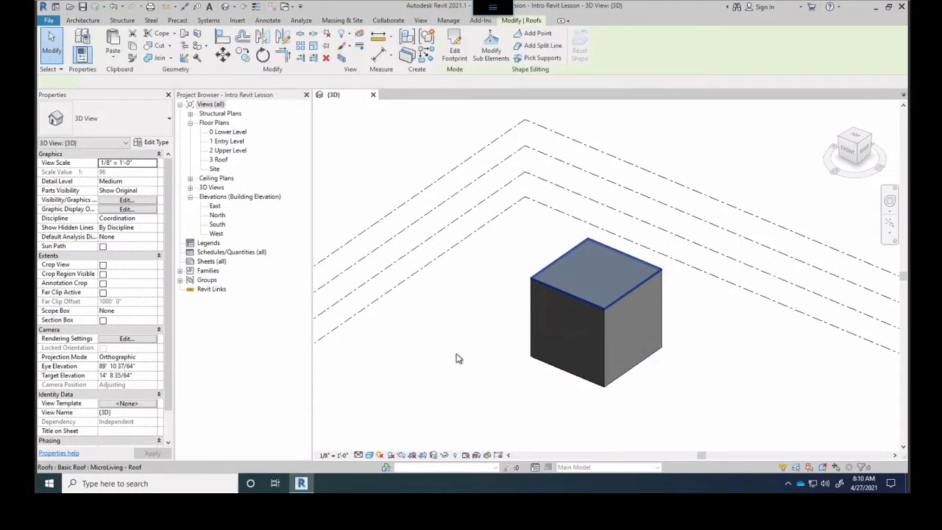
left_click(444, 455)
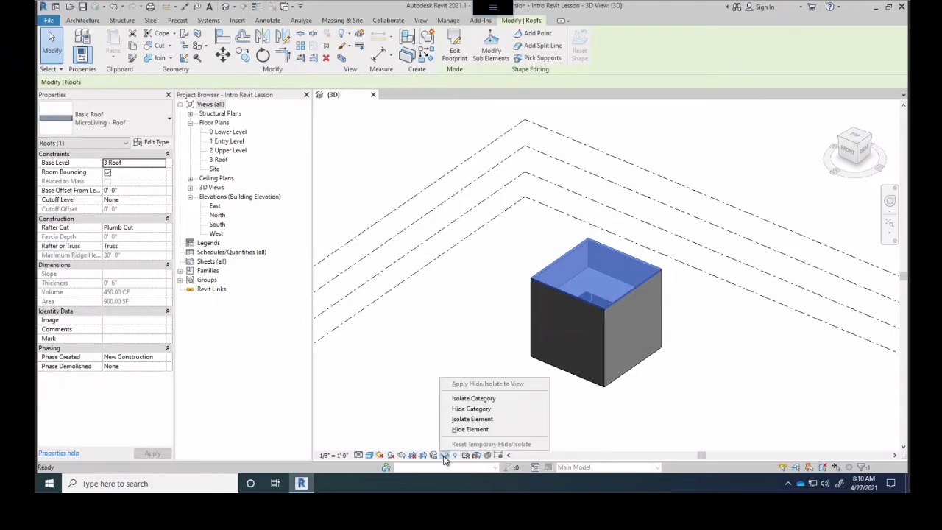
left_click(466, 409)
middle_click_drag(542, 324, 545, 245, "shift")
scroll(602, 316, "up", 5)
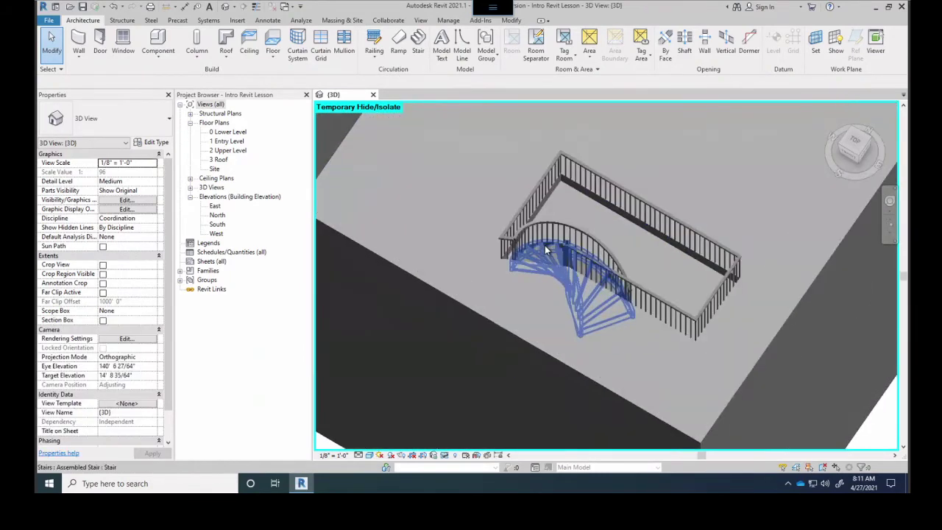
scroll(545, 245, "up", 5)
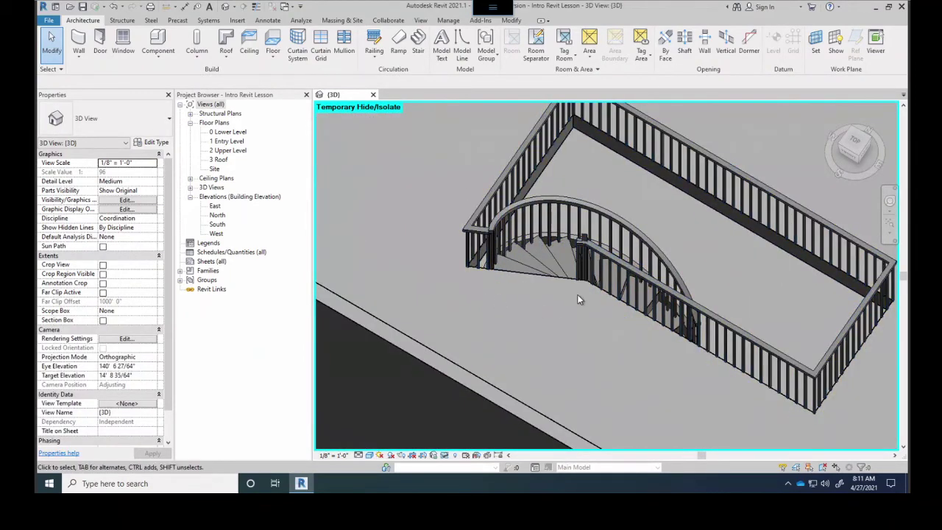
middle_click_drag(672, 309, 567, 313, "shift")
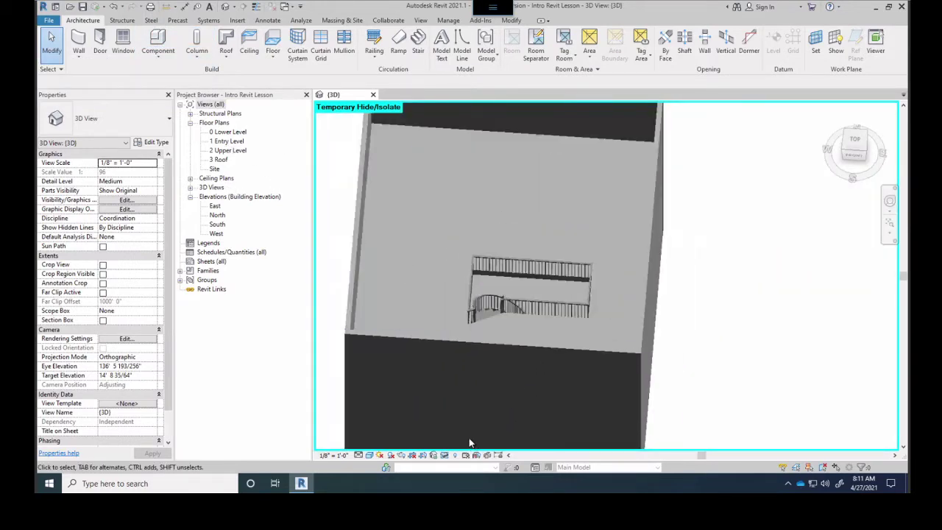
middle_click_drag(469, 443, 443, 454, "shift")
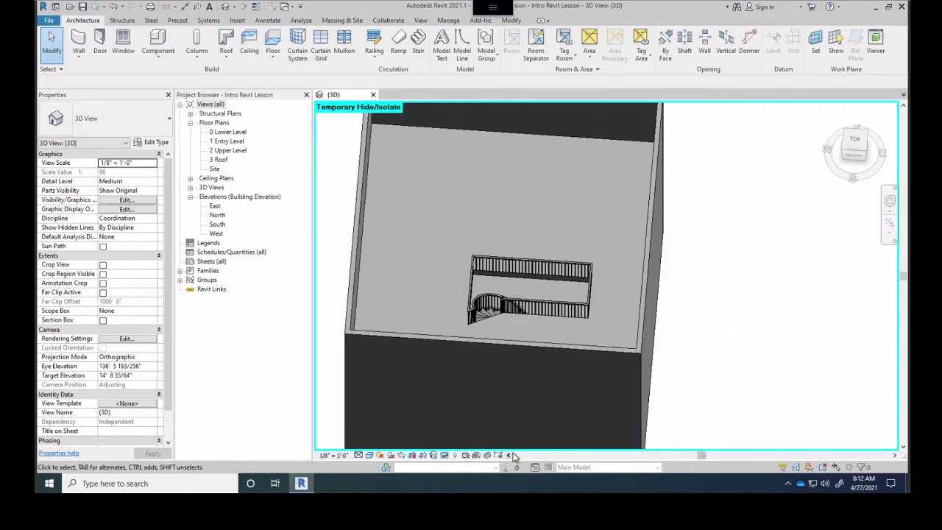
left_click(335, 455)
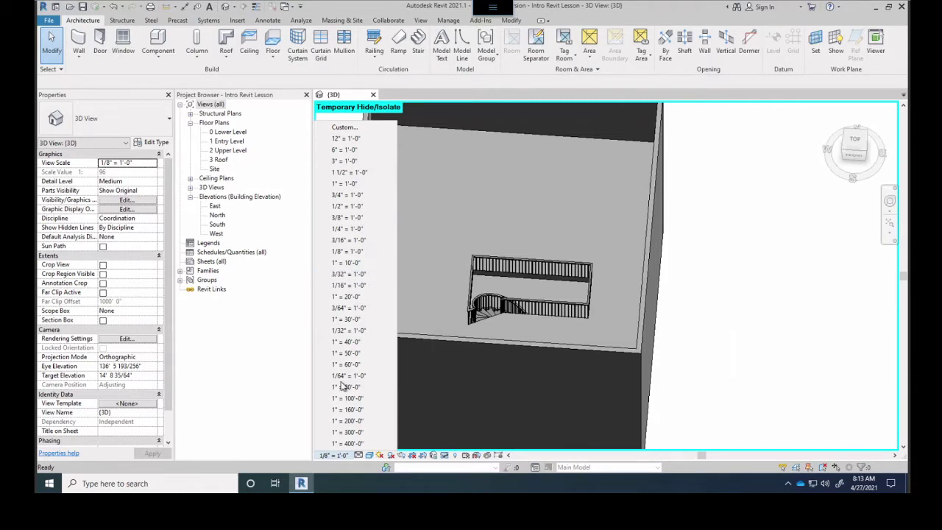
left_click(332, 459)
left_click(327, 456)
left_click(745, 253)
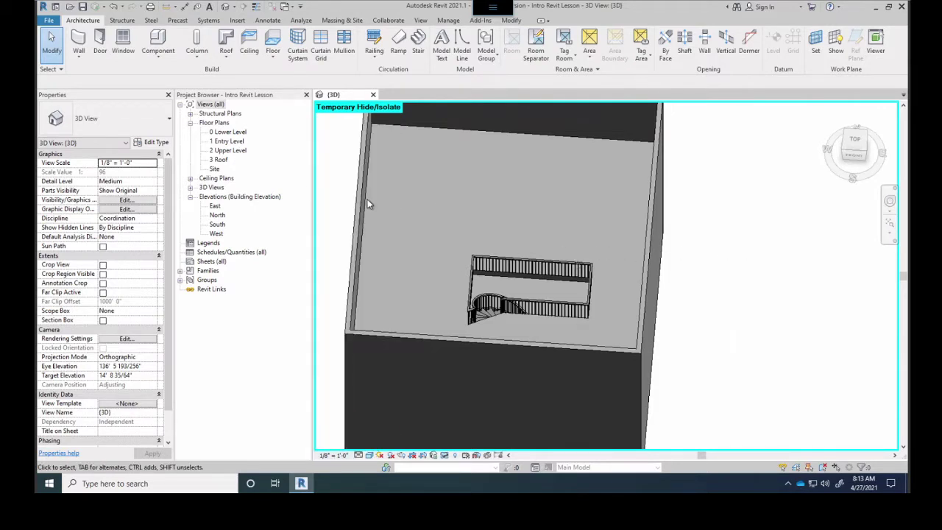
Open the 0 Lower Level floor plan, recentre the building, and bring up its view scale list
double_click(228, 132)
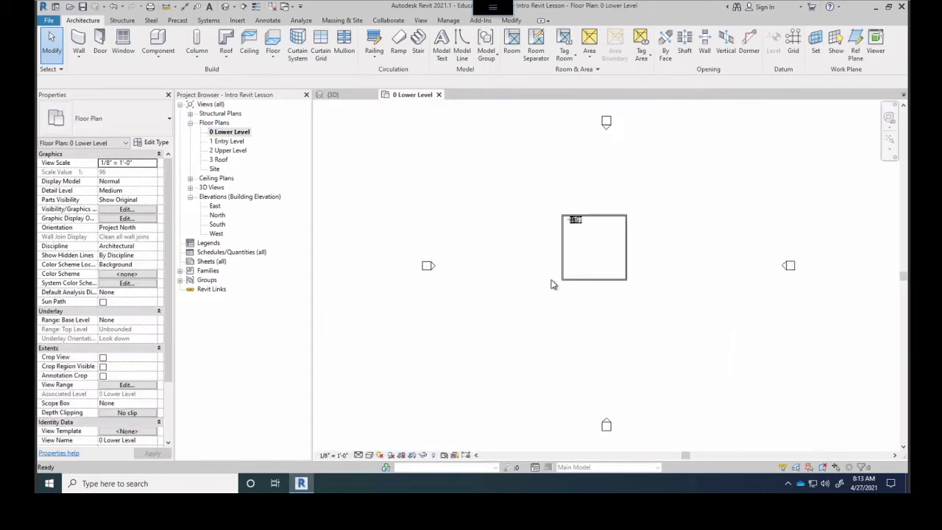
scroll(594, 238, "up", 5)
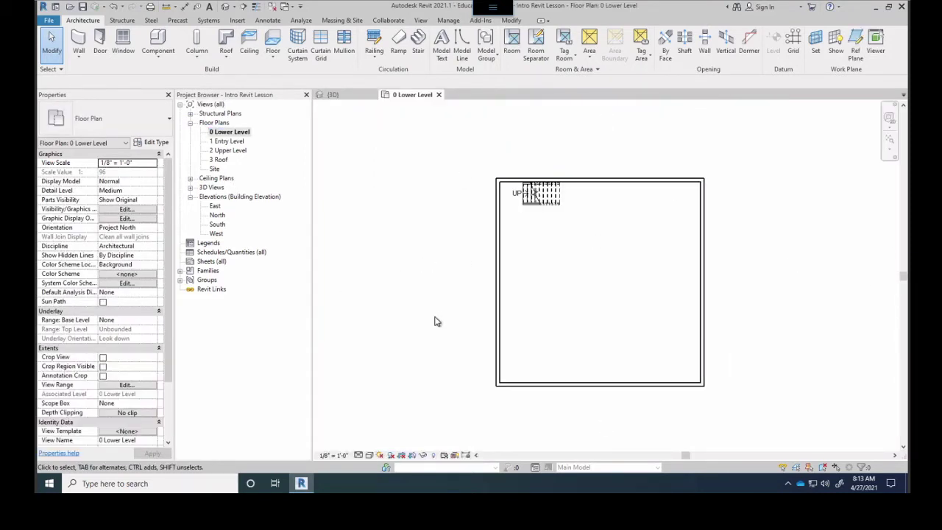
scroll(676, 266, "down", 1)
scroll(675, 266, "down", 3)
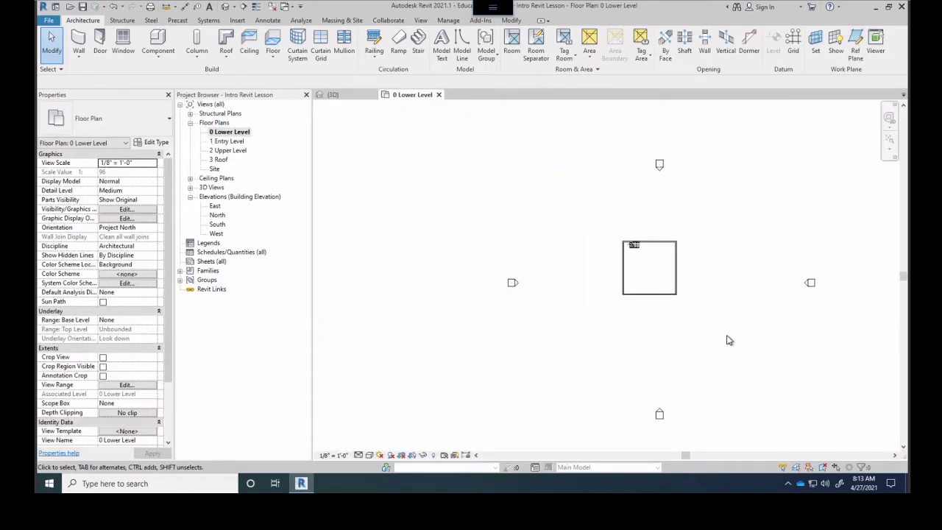
scroll(675, 269, "up", 3)
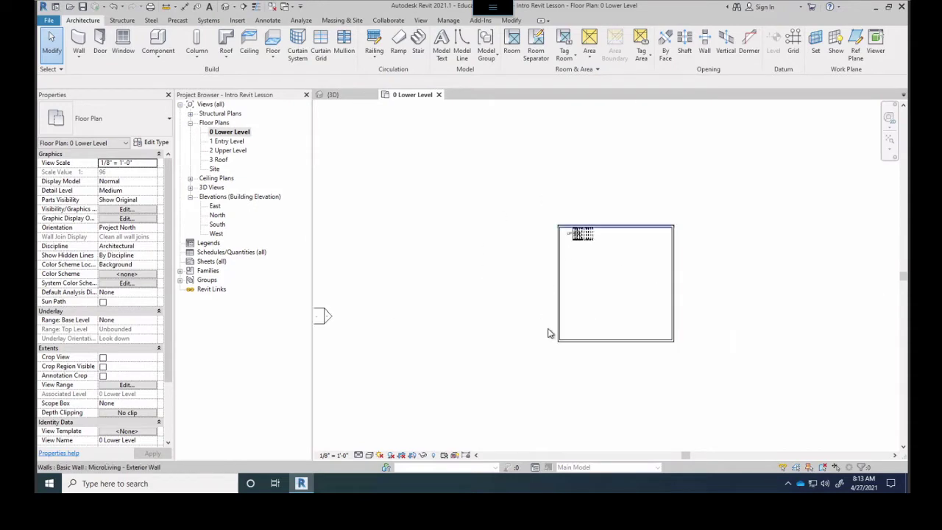
scroll(598, 294, "down", 2)
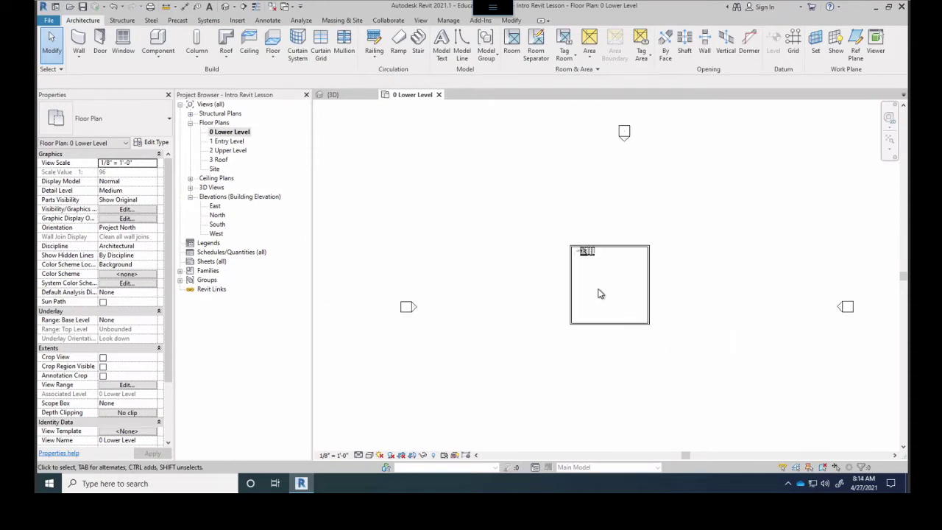
middle_click_drag(631, 303, 664, 305)
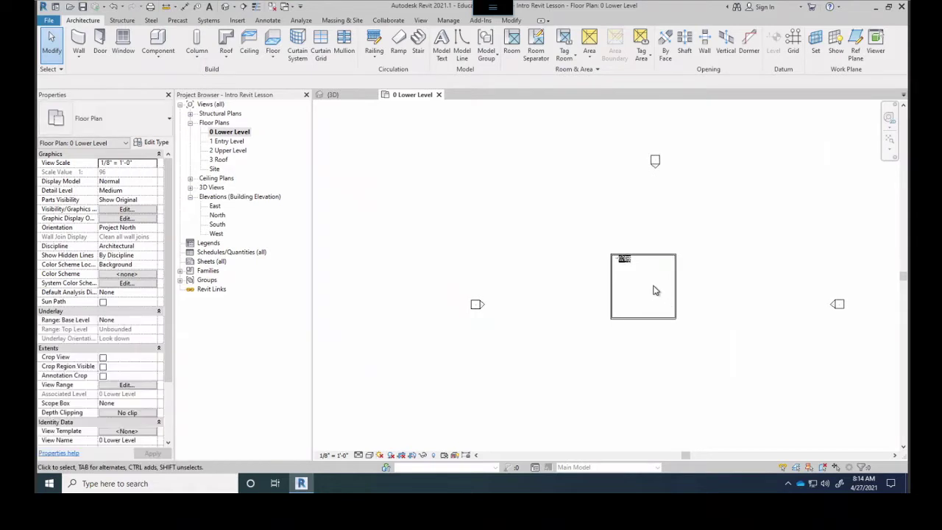
scroll(652, 290, "up", 3)
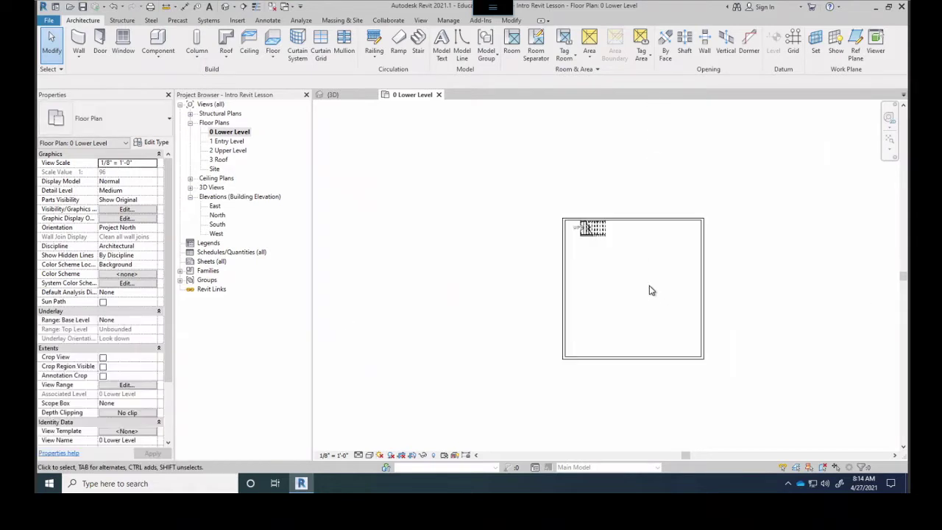
left_click(330, 456)
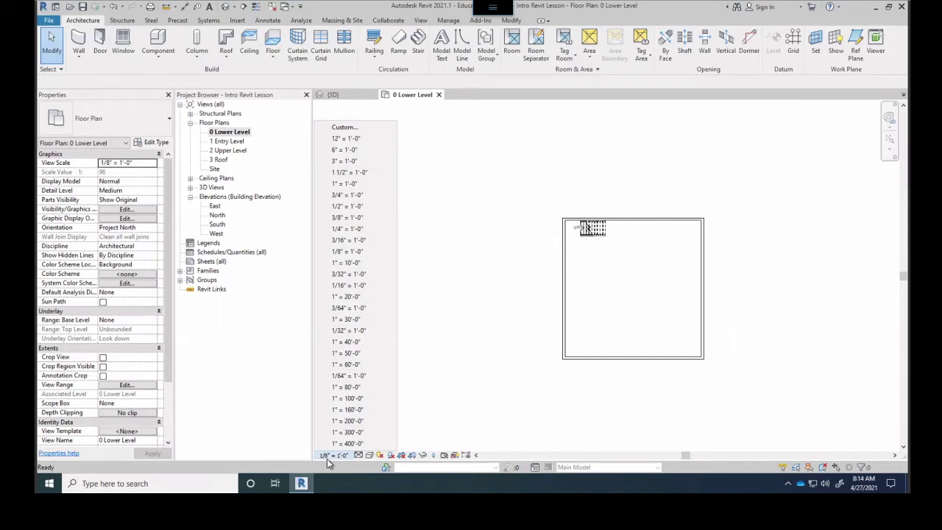
Switch the plan to 1/4" = 1'-0" scale, zoom in on the stair, and recheck the scale list
left_click(341, 231)
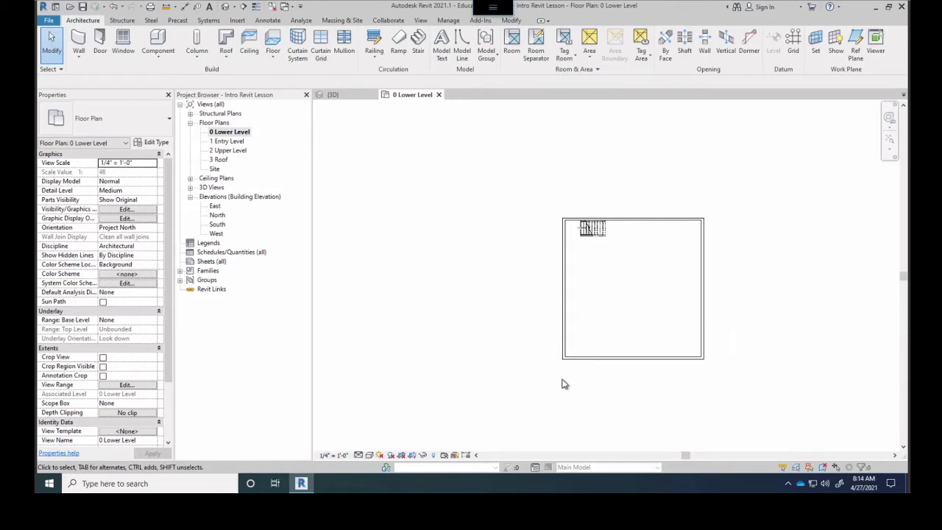
scroll(581, 223, "up", 6)
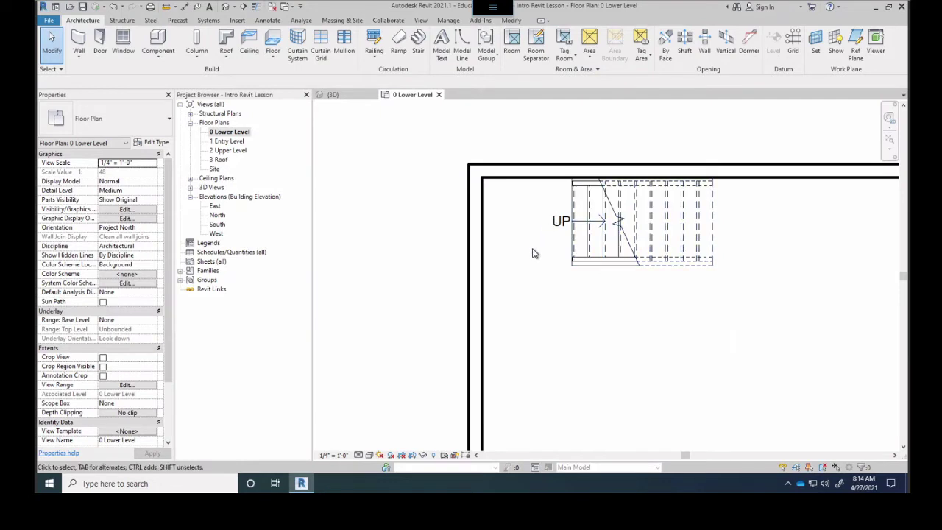
left_click(326, 455)
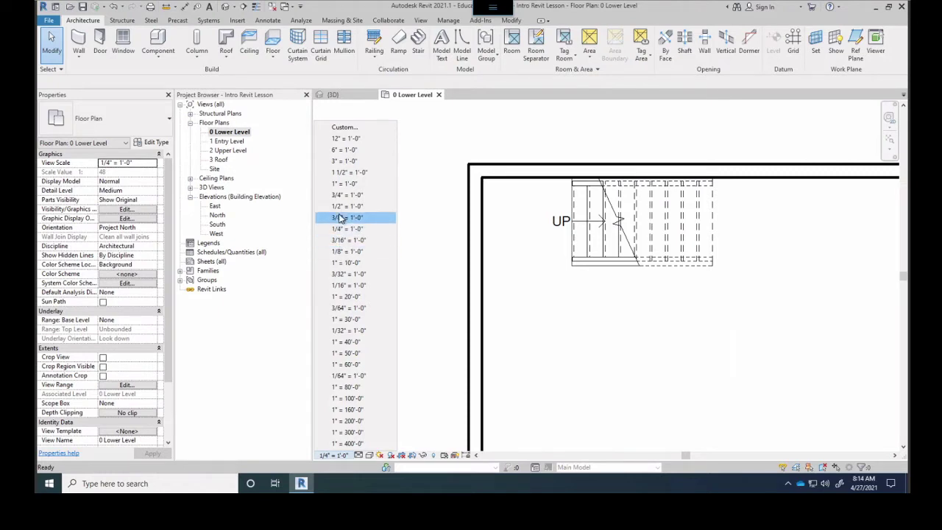
left_click(354, 253)
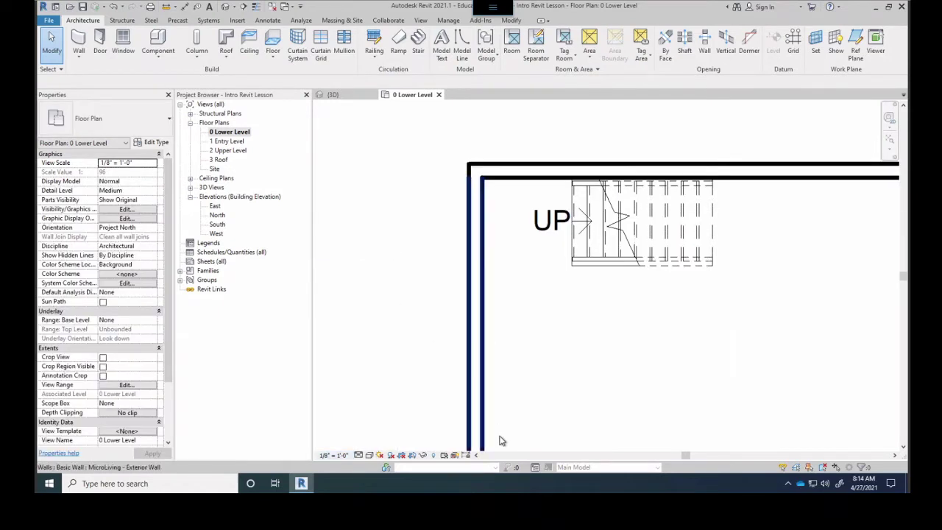
left_click(333, 454)
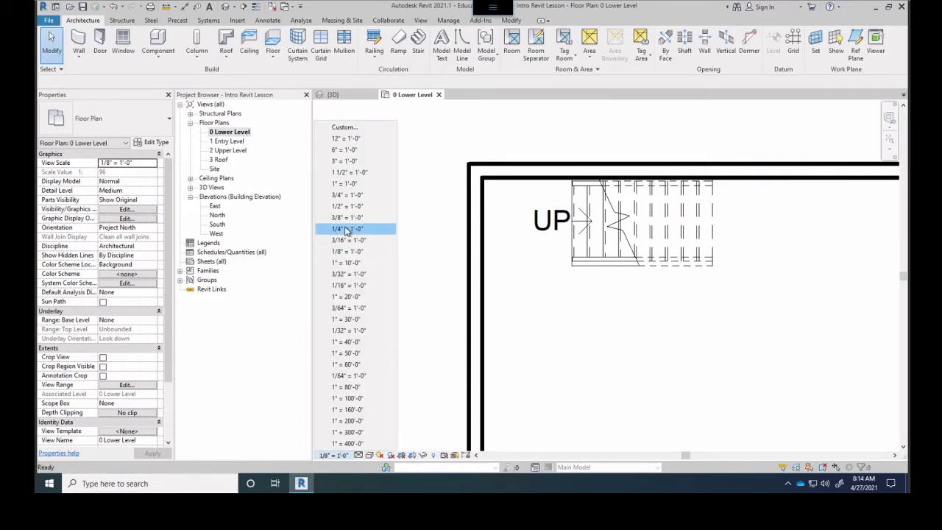
left_click(347, 229)
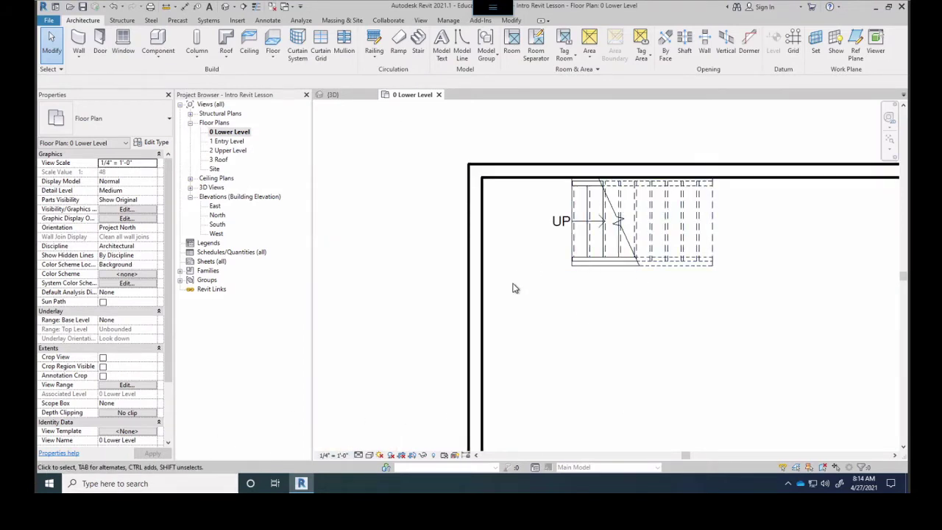
scroll(515, 289, "down", 5)
middle_click_drag(588, 341, 559, 272)
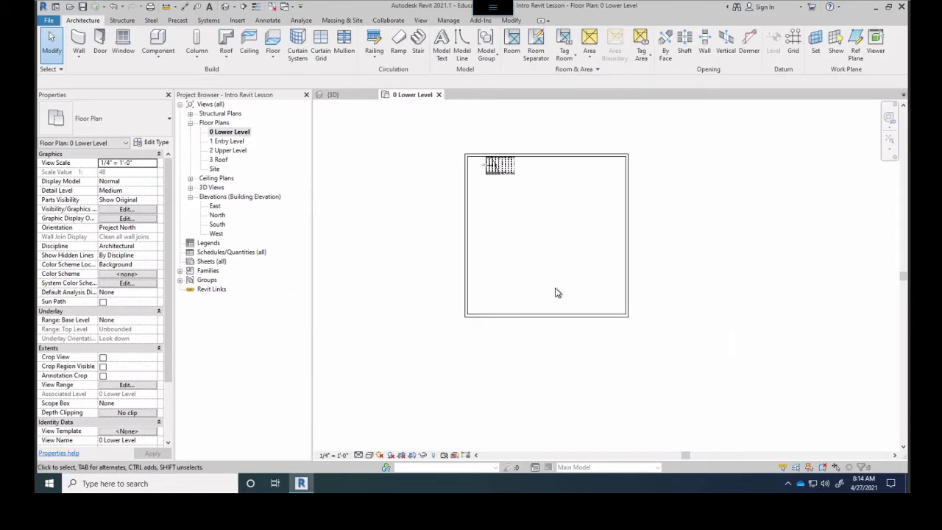
scroll(556, 293, "down", 2)
middle_click_drag(555, 313, 648, 307)
scroll(726, 216, "up", 1)
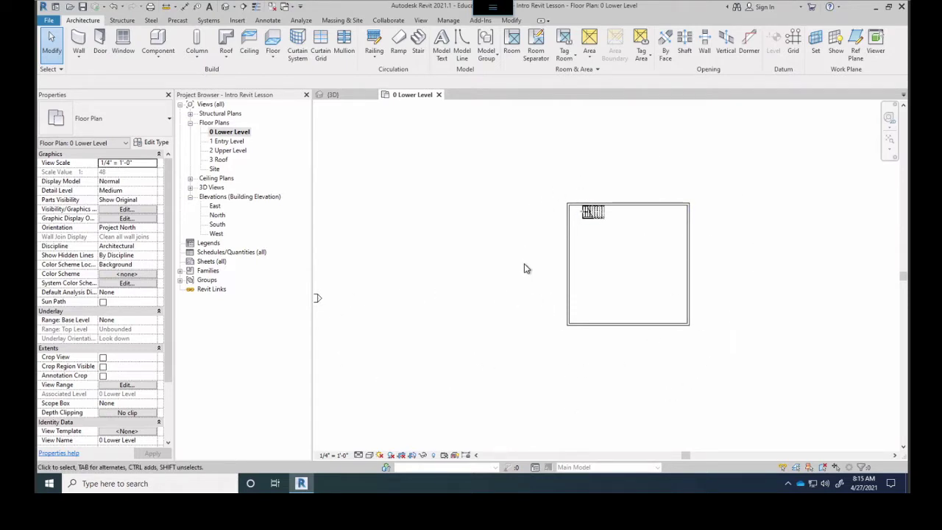
scroll(525, 264, "down", 1)
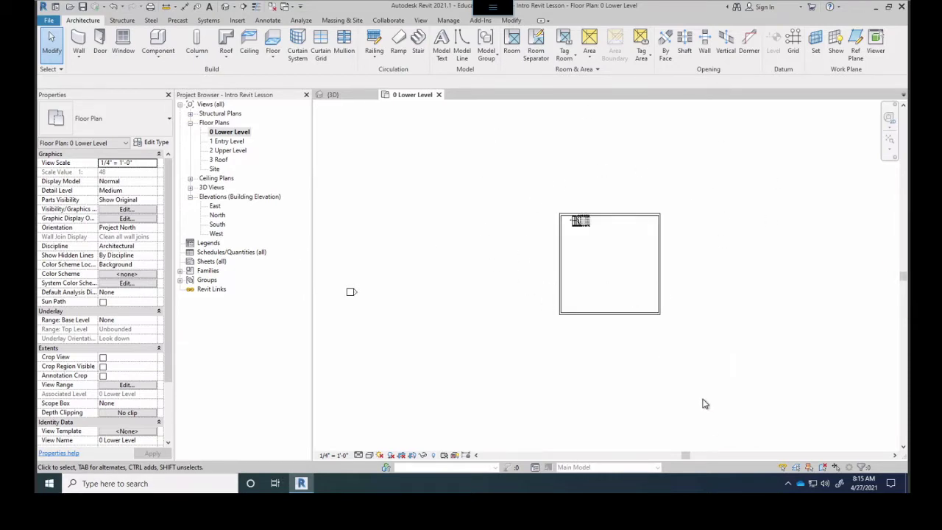
left_click(203, 264)
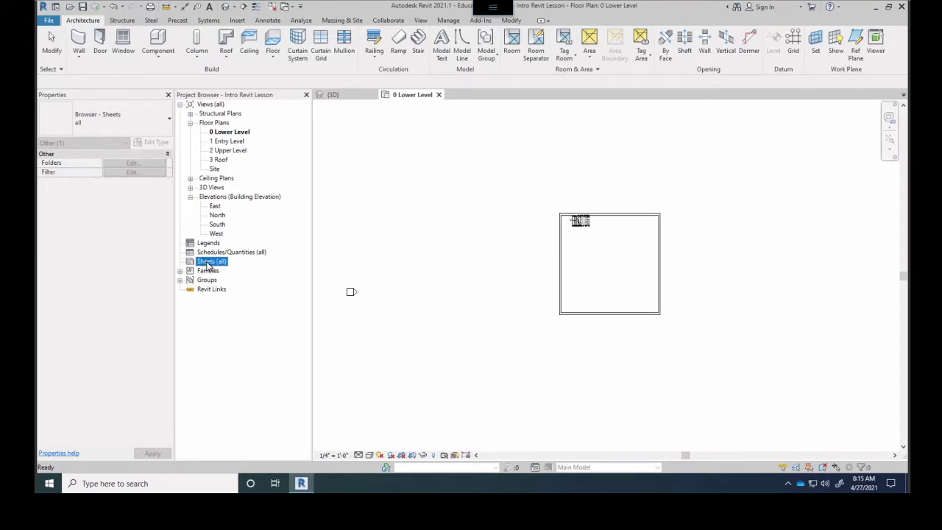
Add sheet A101 with the default E1 30x42 Horizontal titleblock from the Sheets (all) menu
right_click(203, 266)
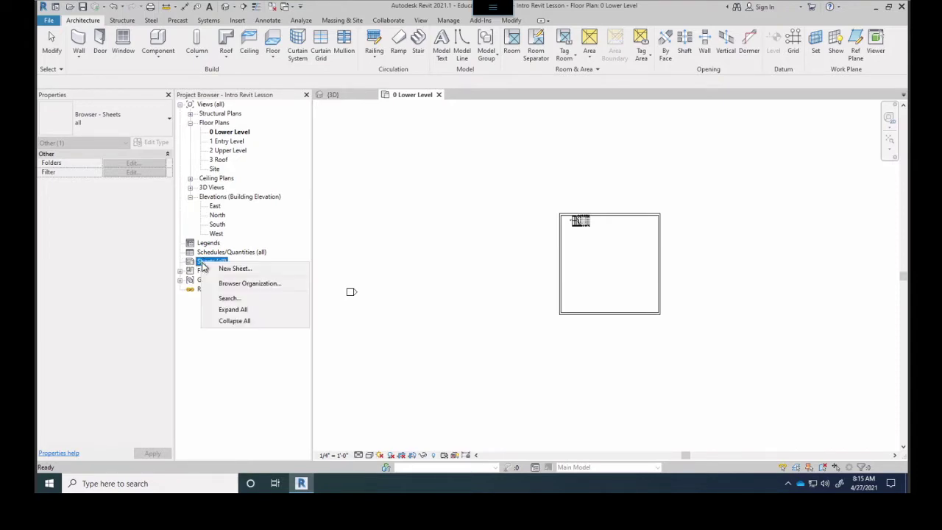
left_click(232, 269)
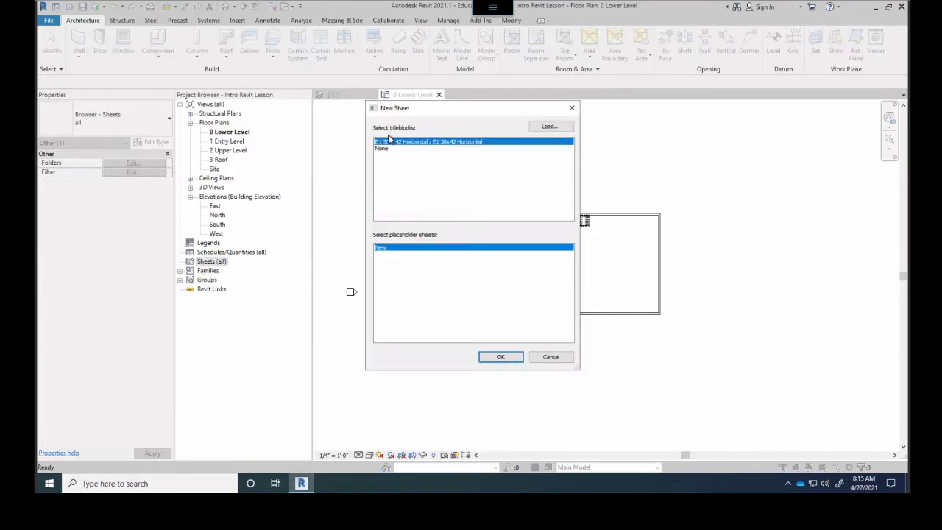
left_click(501, 357)
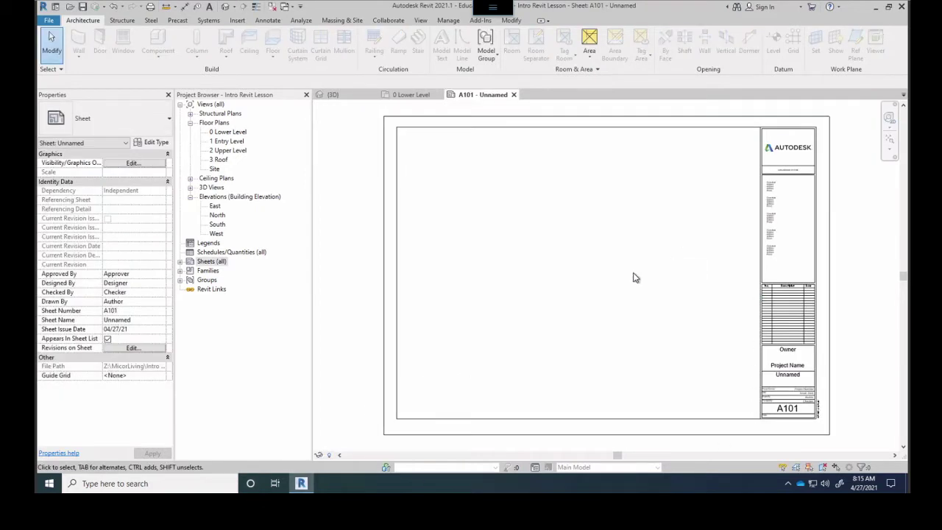
middle_click_drag(632, 275, 616, 283)
scroll(652, 330, "up", 1)
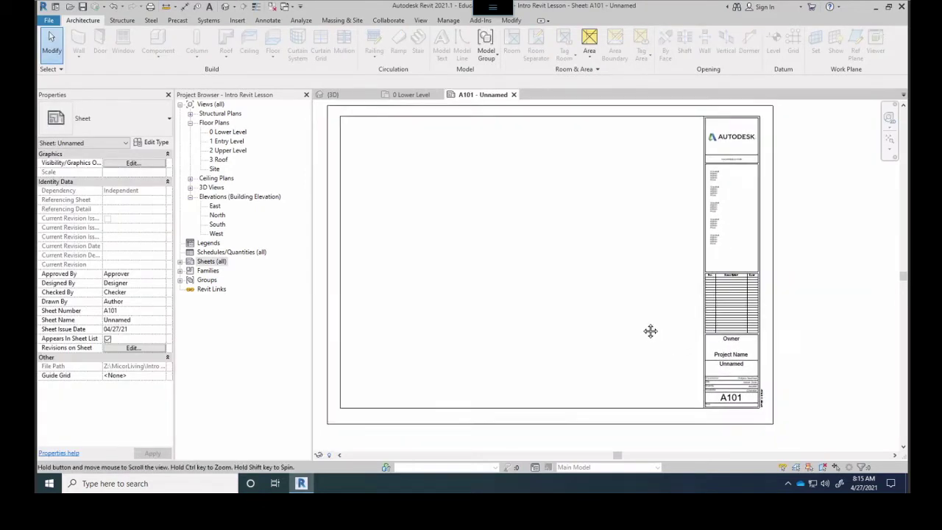
scroll(728, 328, "up", 1)
scroll(728, 329, "up", 2)
scroll(729, 329, "down", 1)
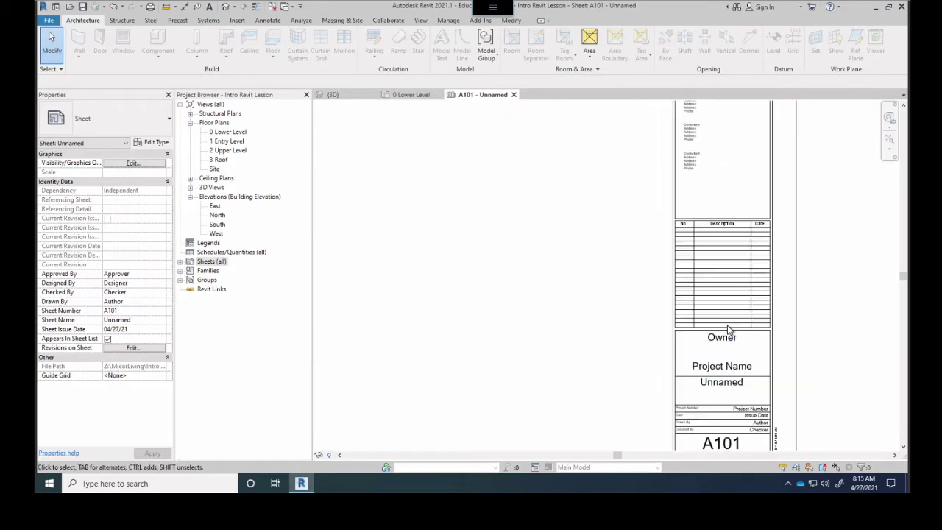
scroll(729, 328, "down", 1)
scroll(743, 311, "down", 1)
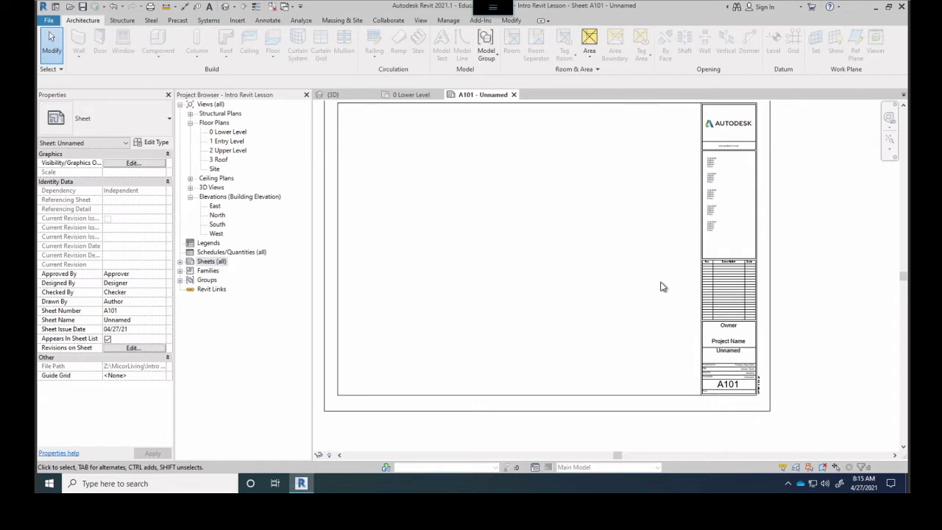
scroll(668, 284, "up", 3)
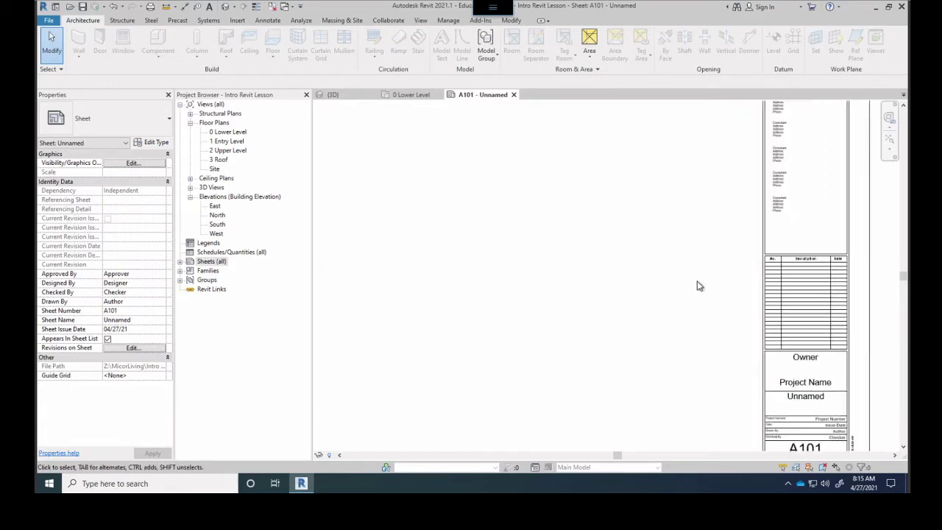
scroll(698, 284, "down", 1)
scroll(772, 358, "up", 1)
scroll(665, 263, "up", 2)
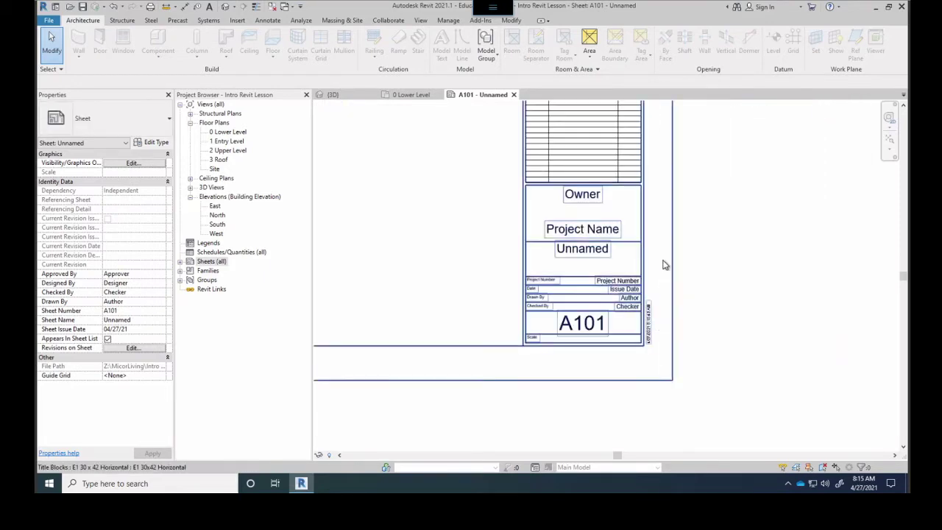
scroll(521, 183, "up", 2)
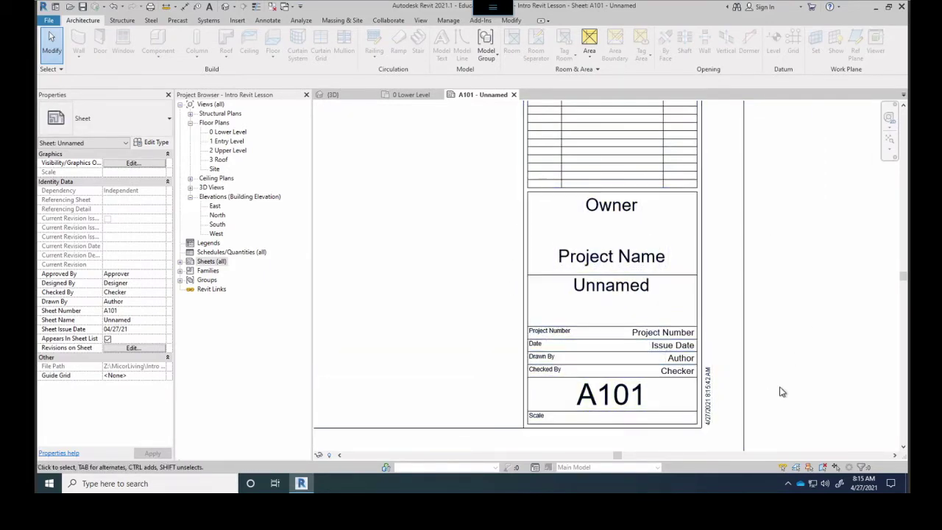
scroll(427, 225, "down", 4)
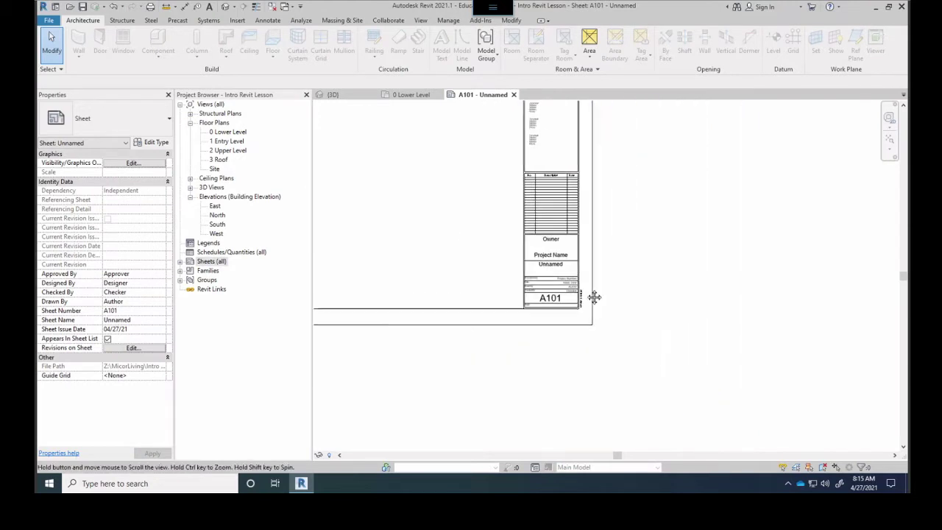
scroll(515, 264, "down", 3)
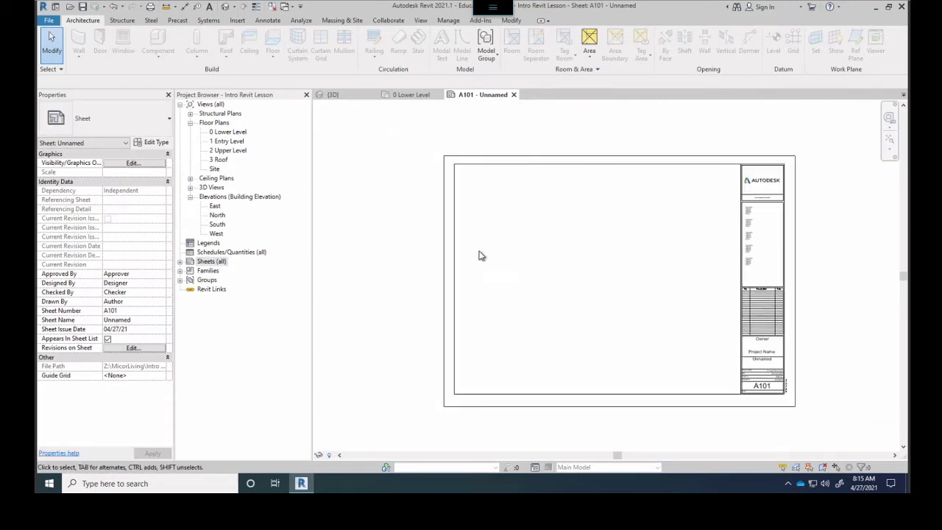
middle_click_drag(578, 324, 561, 307)
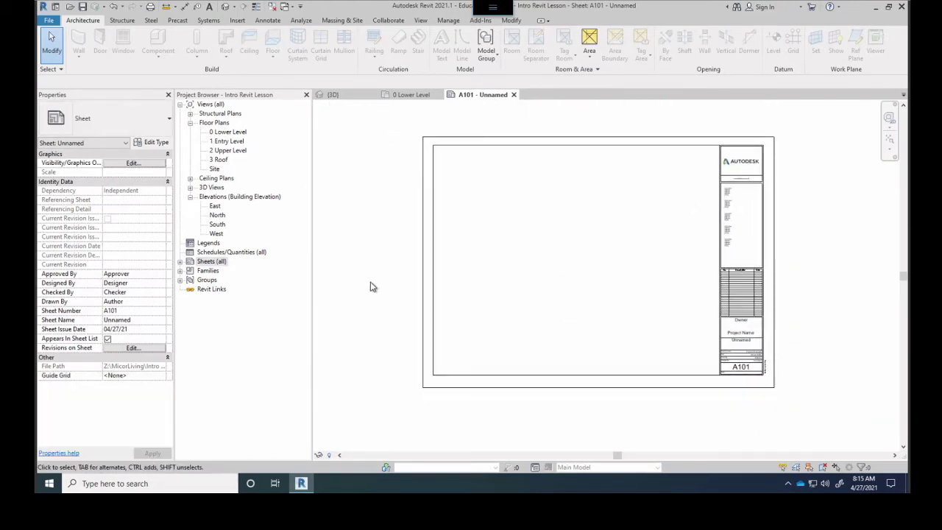
Start dragging 0 Lower Level onto sheet A101, cancel the placement, and open that floor plan instead
left_click(227, 132)
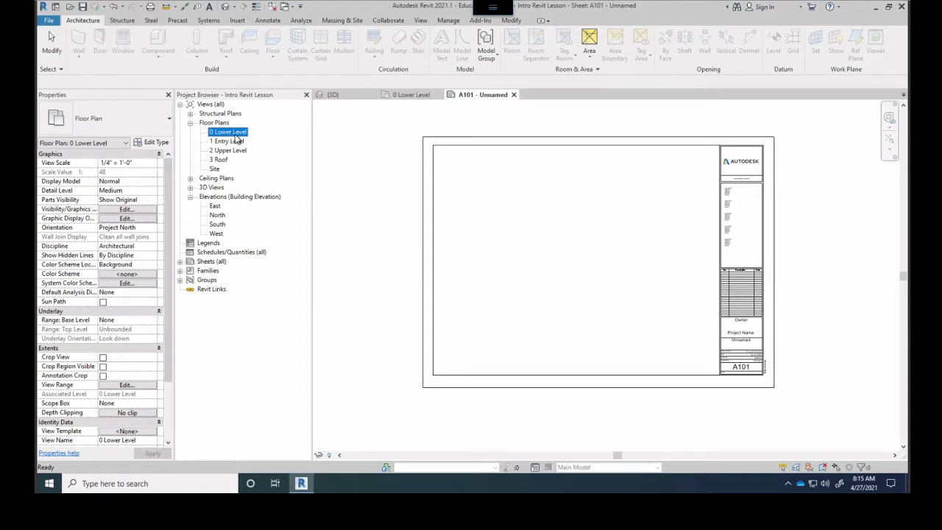
left_click_drag(602, 264, 601, 266)
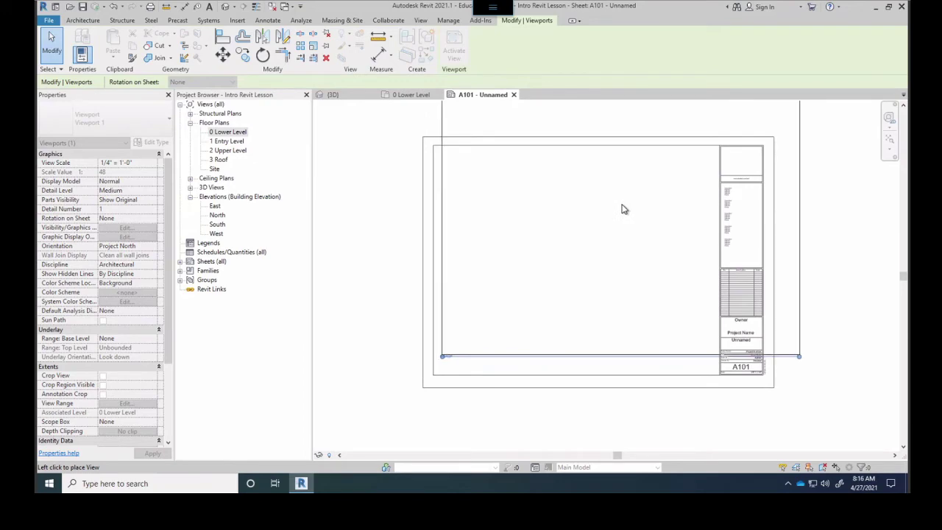
left_click(229, 132)
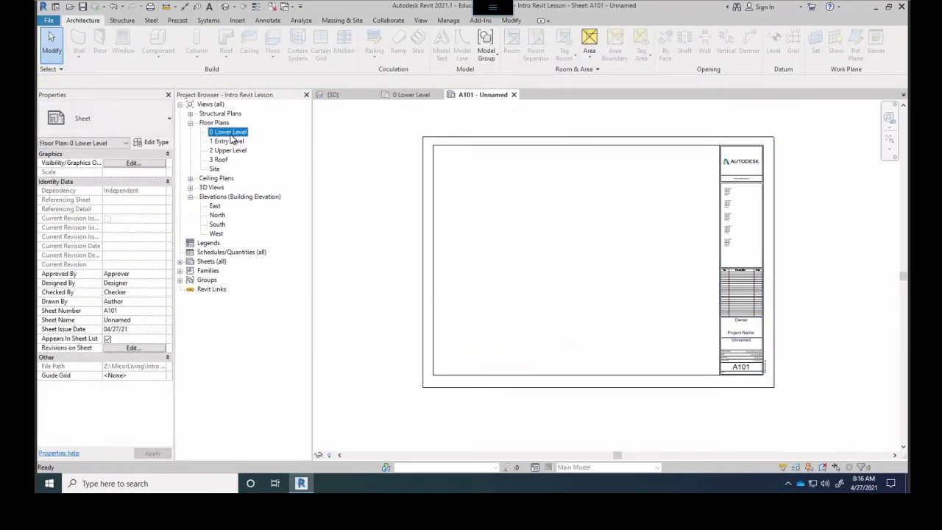
double_click(230, 133)
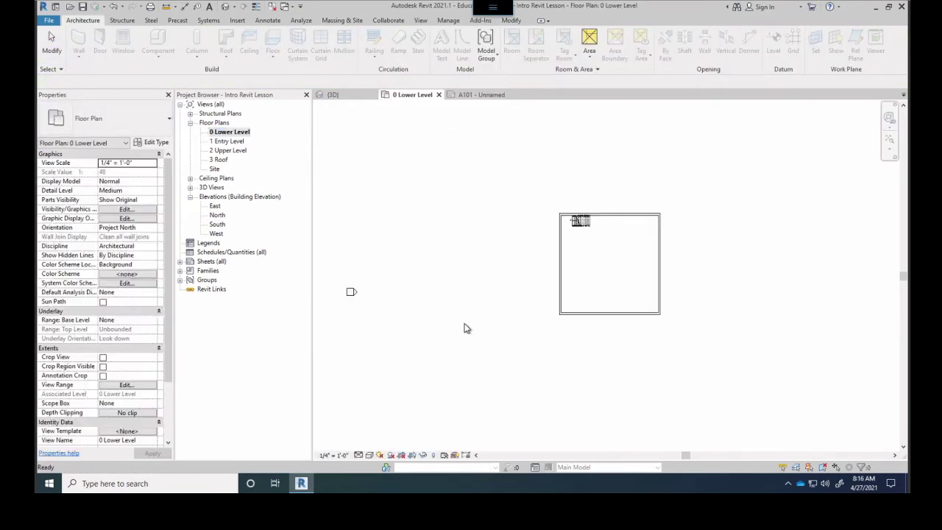
Turn on cropping for the 0 Lower Level plan and show its crop region
left_click(400, 455)
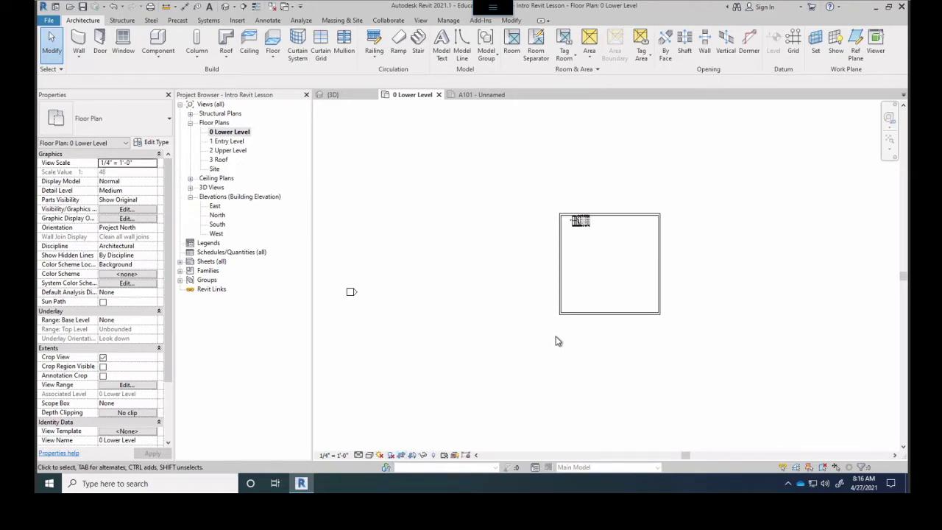
scroll(557, 341, "down", 3)
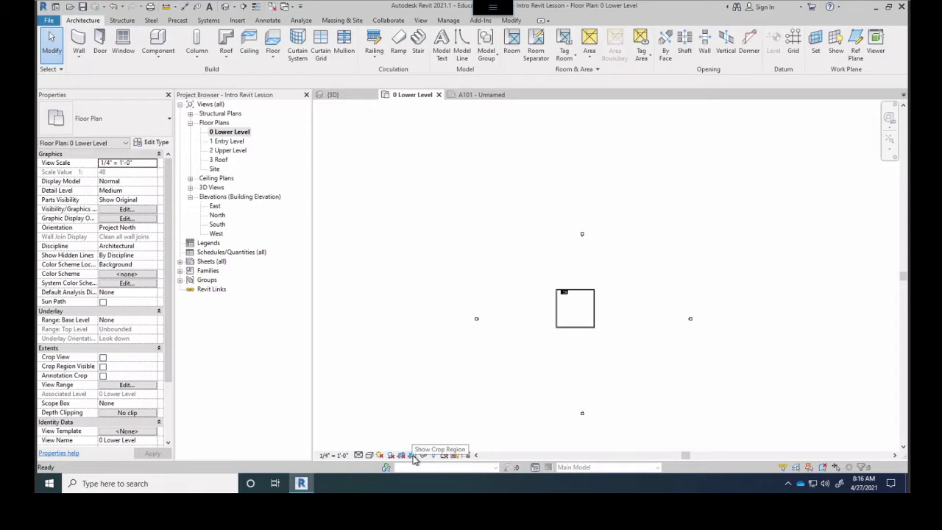
left_click(411, 456)
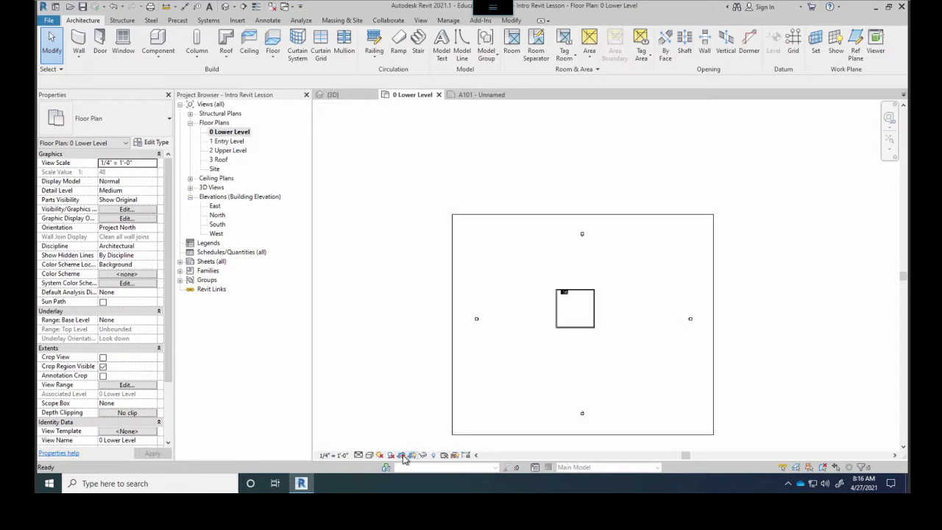
Pull the crop boundary's left, bottom, right and top edges inward to tightly frame the building
left_click(451, 429)
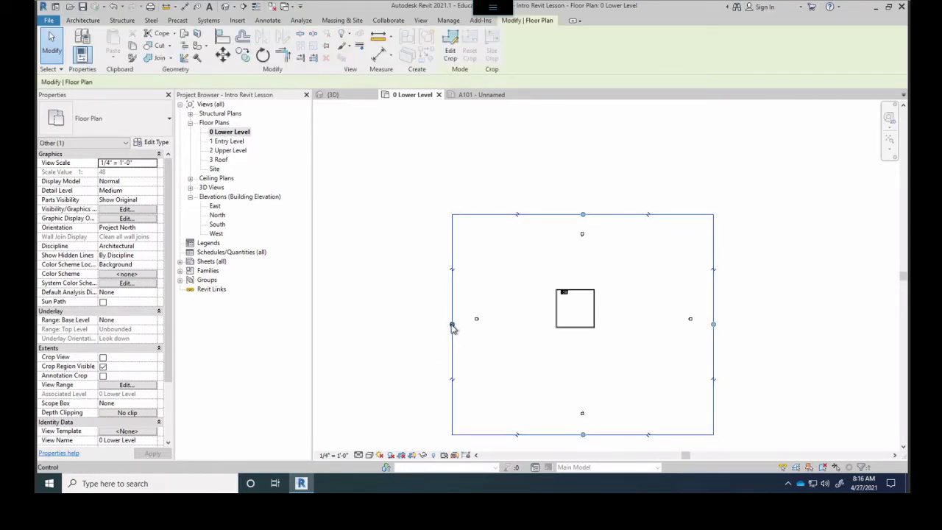
left_click_drag(454, 331, 548, 347)
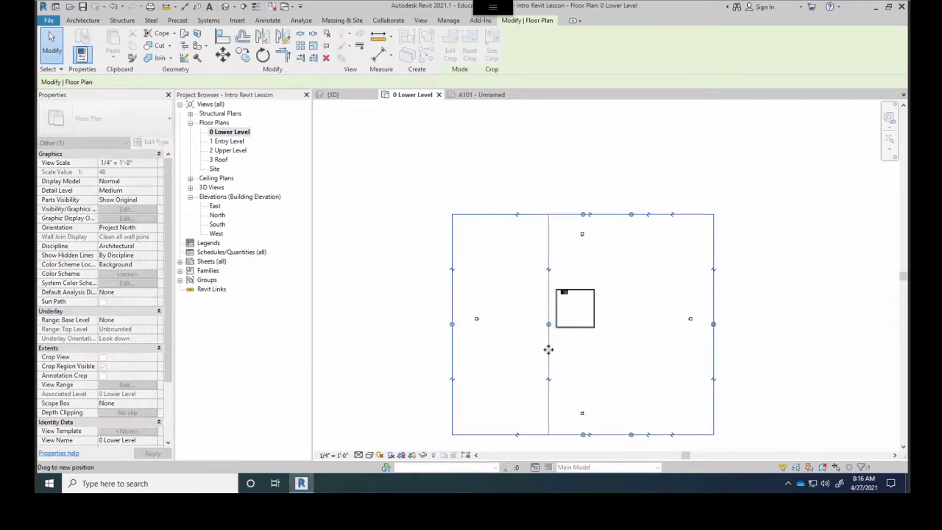
left_click_drag(631, 436, 621, 335)
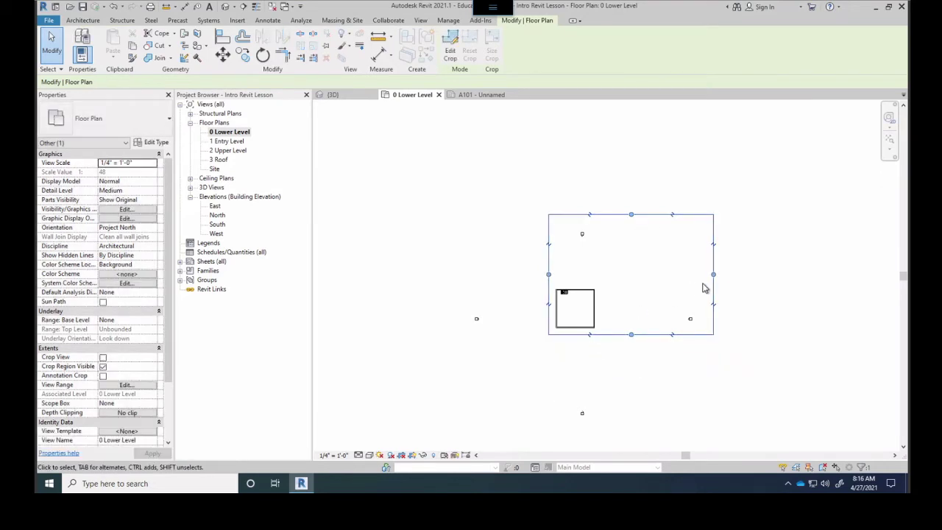
left_click_drag(713, 275, 597, 275)
left_click_drag(574, 217, 573, 284)
left_click(389, 237)
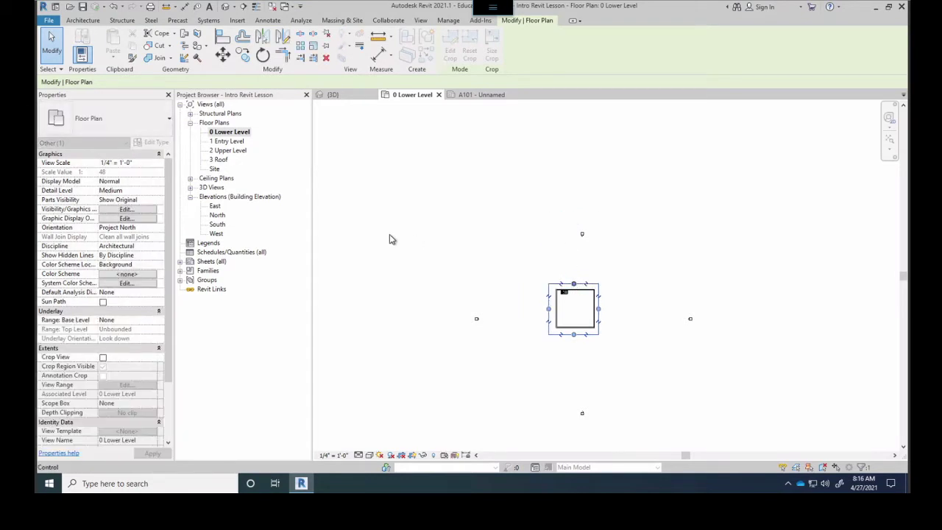
Hide the crop region, reopen sheet A101 - Unnamed, and select 0 Lower Level in the browser
left_click(412, 456)
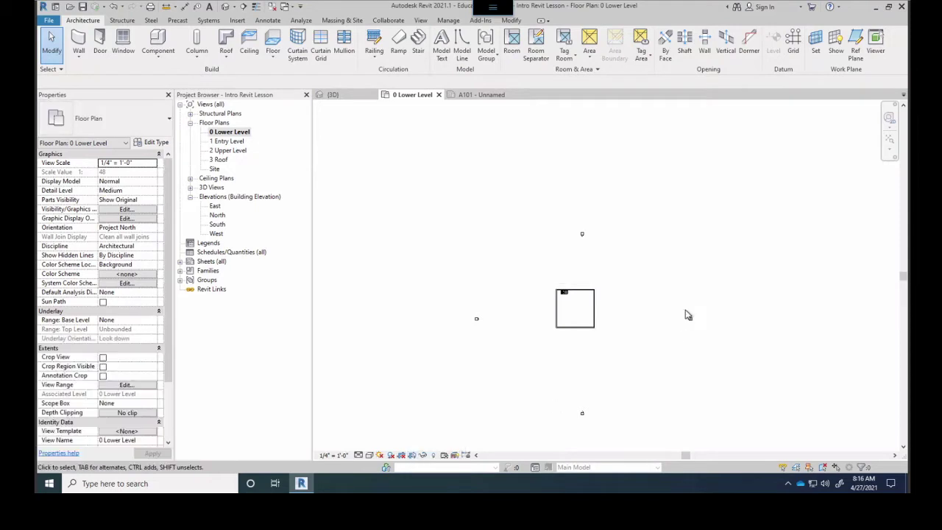
left_click(209, 262)
left_click(179, 261)
left_click(221, 271)
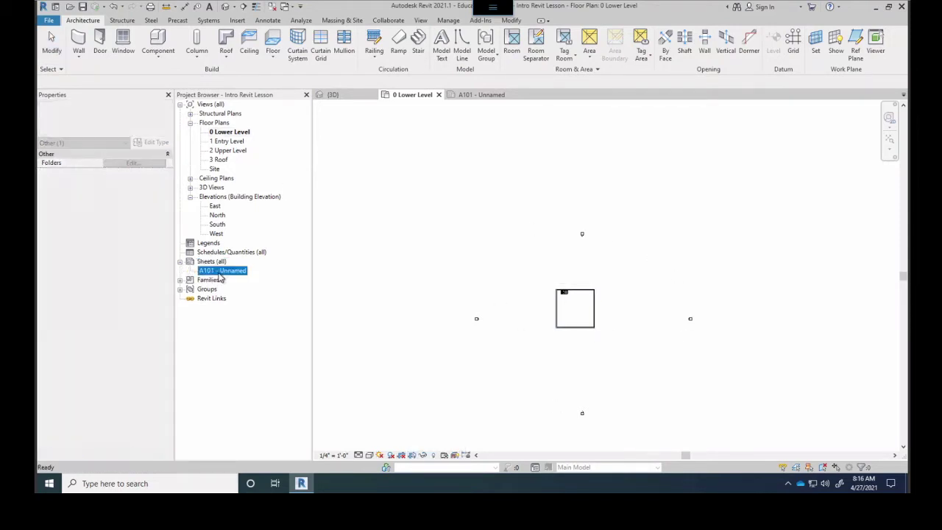
double_click(220, 271)
left_click(221, 132)
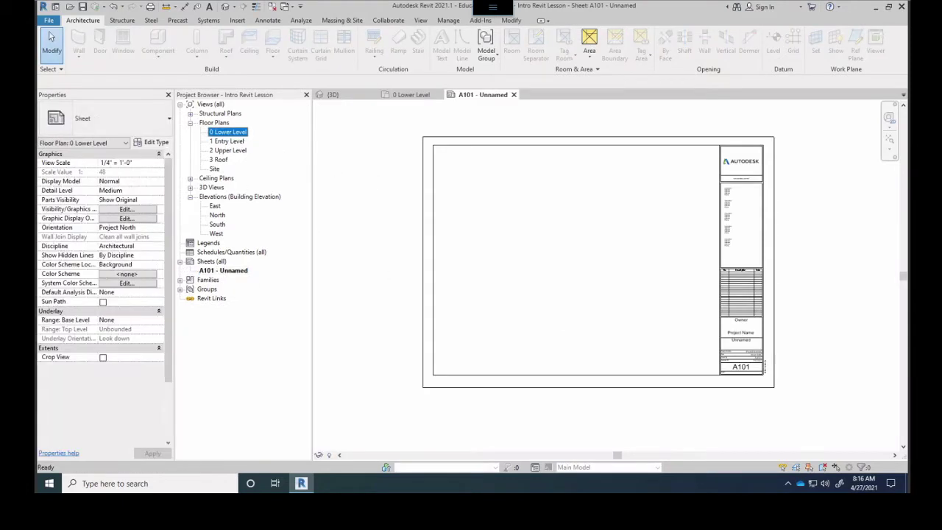
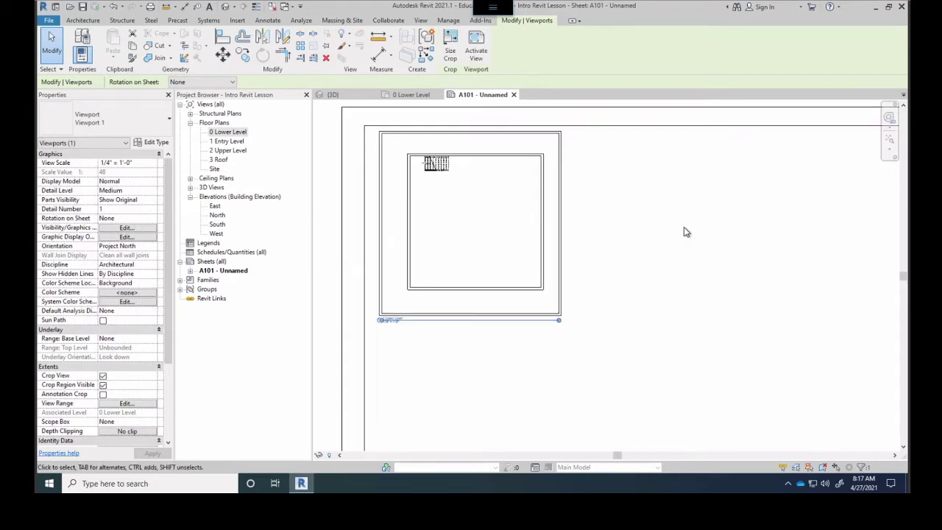
Move the 0 Lower Level plan viewport lower on sheet A101
scroll(375, 265, "up", 1)
scroll(385, 382, "up", 4)
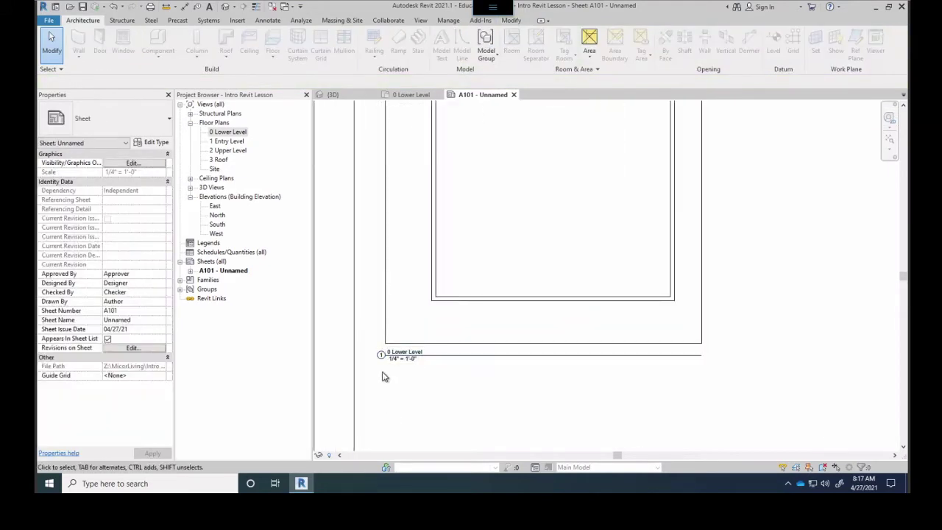
scroll(457, 364, "down", 5)
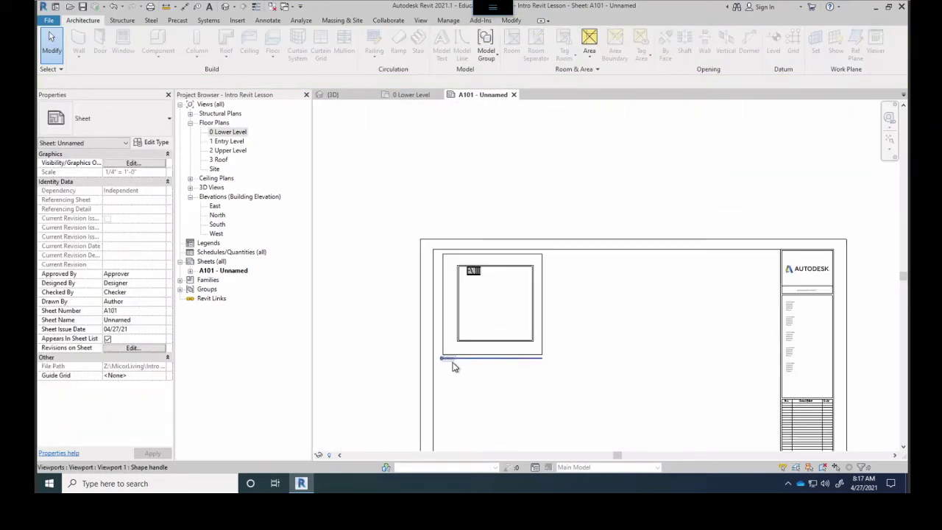
middle_click_drag(591, 297, 491, 228)
left_click_drag(500, 231, 572, 367)
scroll(563, 212, "up", 1)
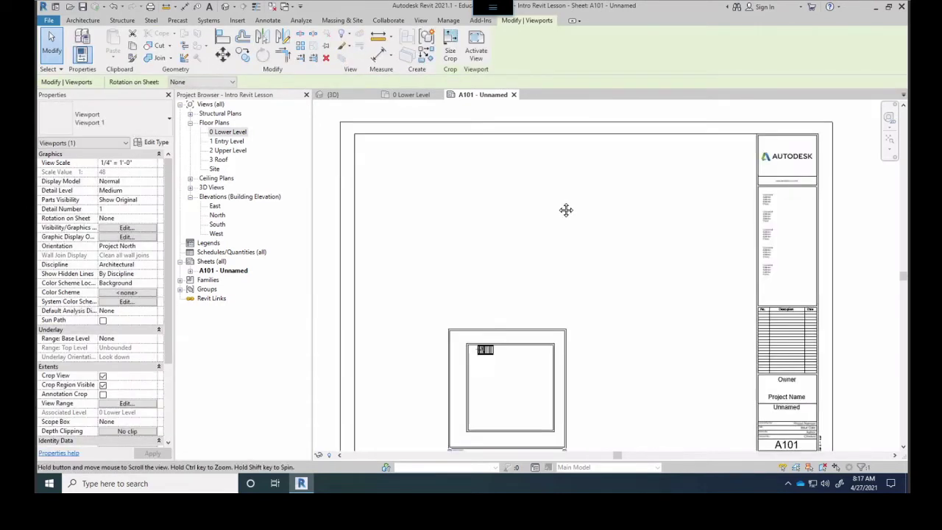
middle_click_drag(564, 212, 530, 100)
Drag the default {3D} view from 3D Views onto the sheet
middle_click_drag(505, 190, 500, 184)
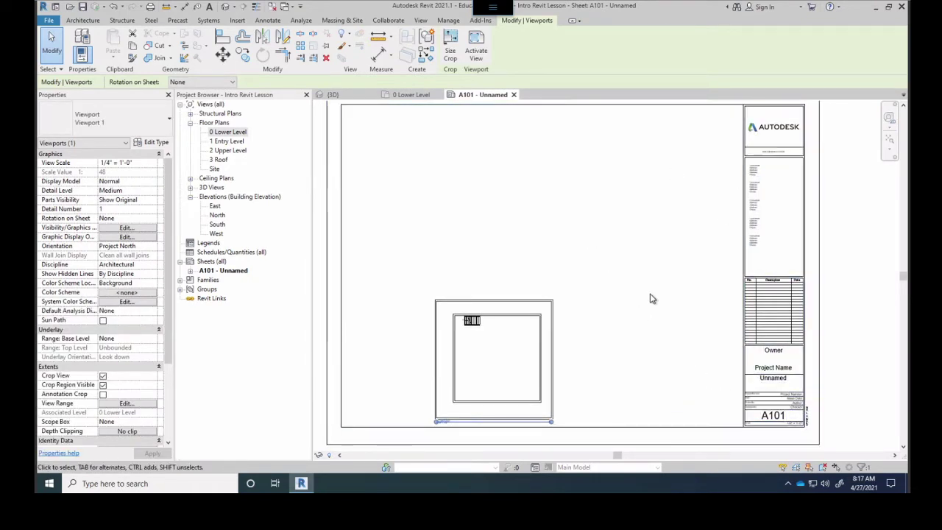
left_click(190, 187)
left_click_drag(214, 197, 615, 243)
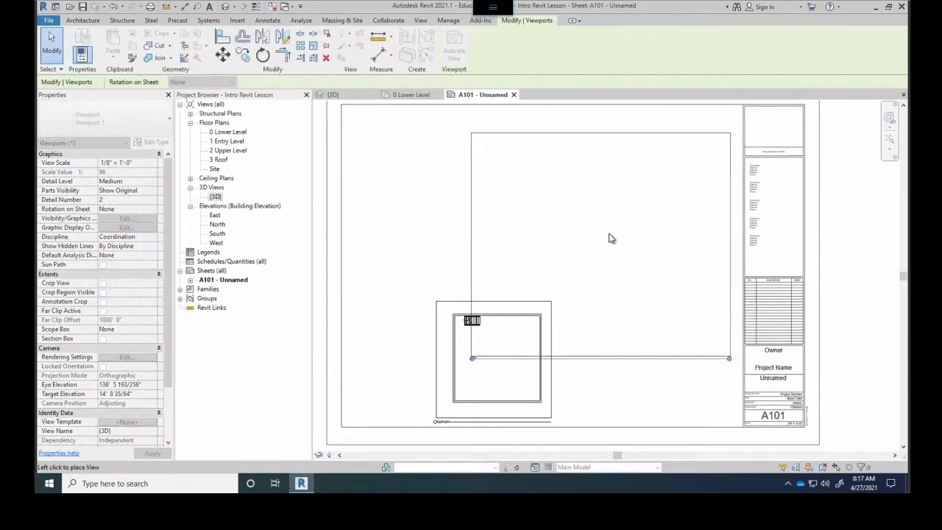
Drop the {3D} viewport onto sheet A101, then open the 0 Lower Level floor plan
left_click(608, 227)
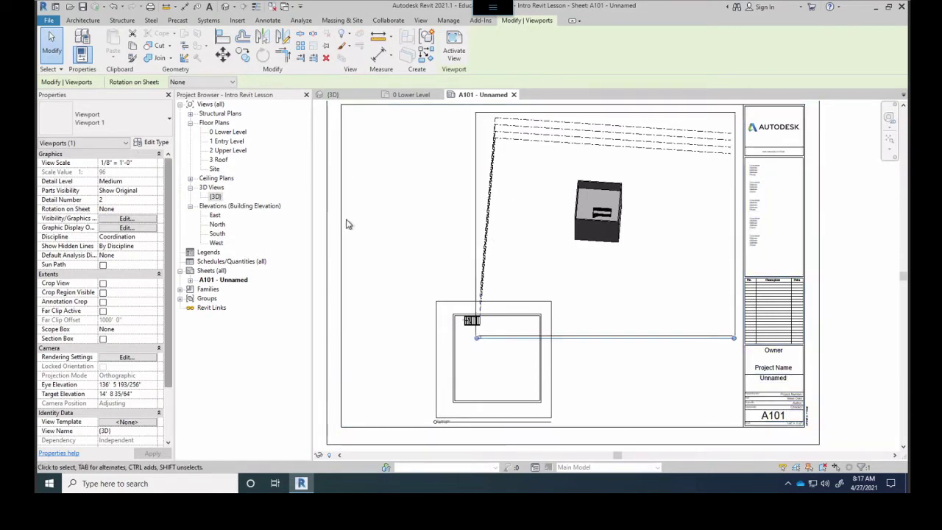
double_click(227, 132)
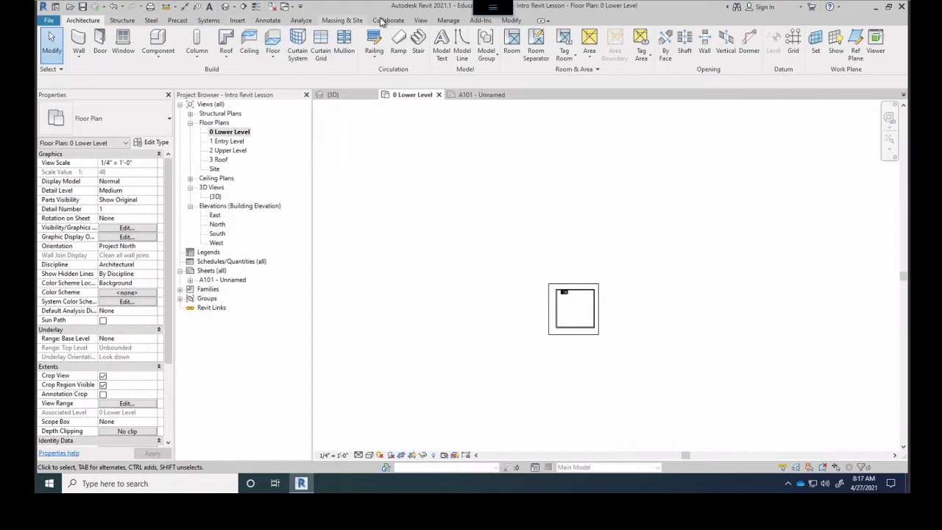
Create a camera view from inside the lower level aimed at the stair corner
scroll(320, 59, "down", 10)
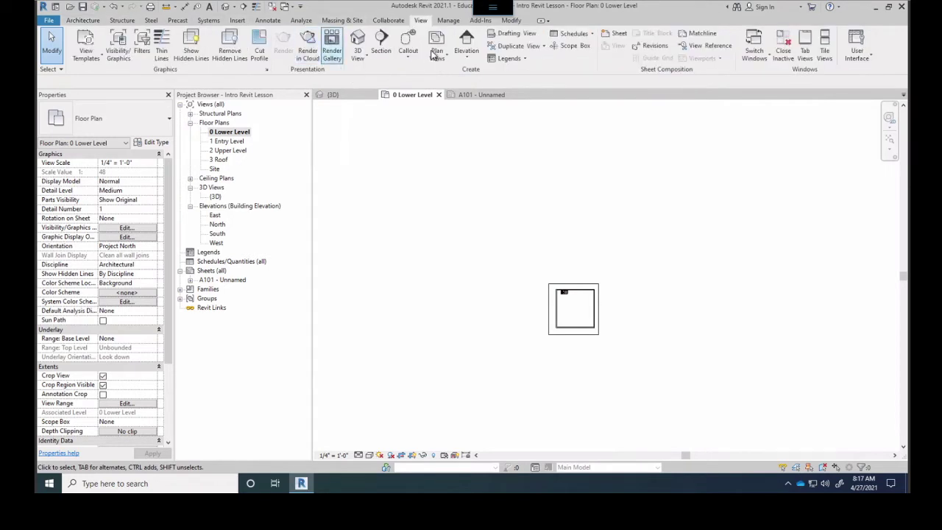
left_click(354, 61)
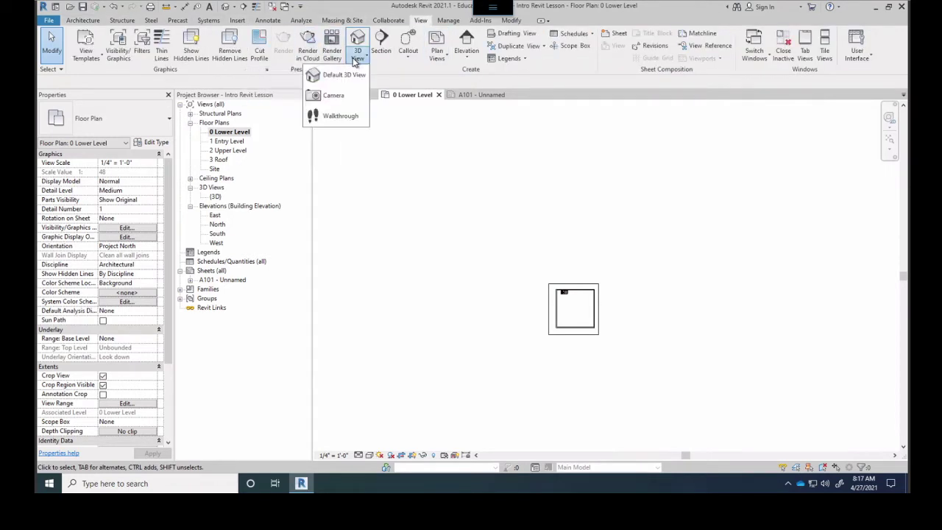
left_click(357, 74)
left_click(363, 58)
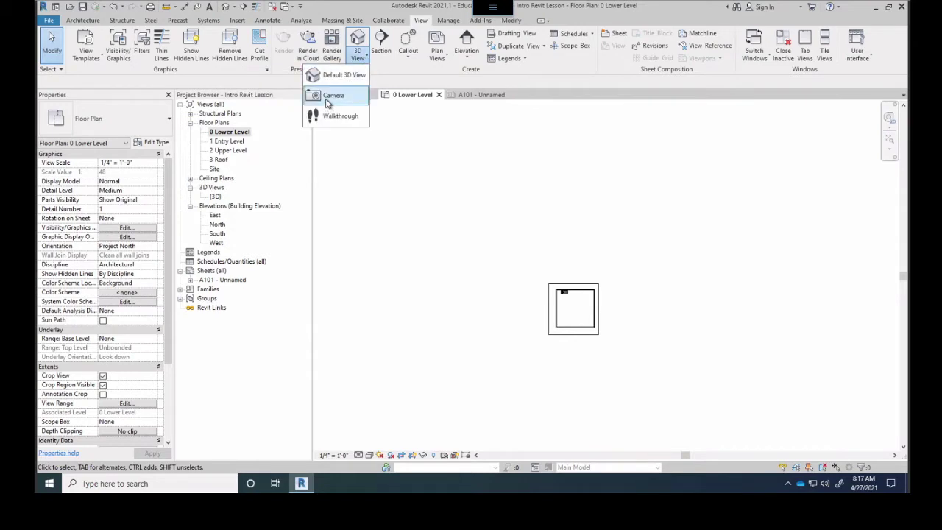
left_click(337, 95)
scroll(575, 317, "up", 5)
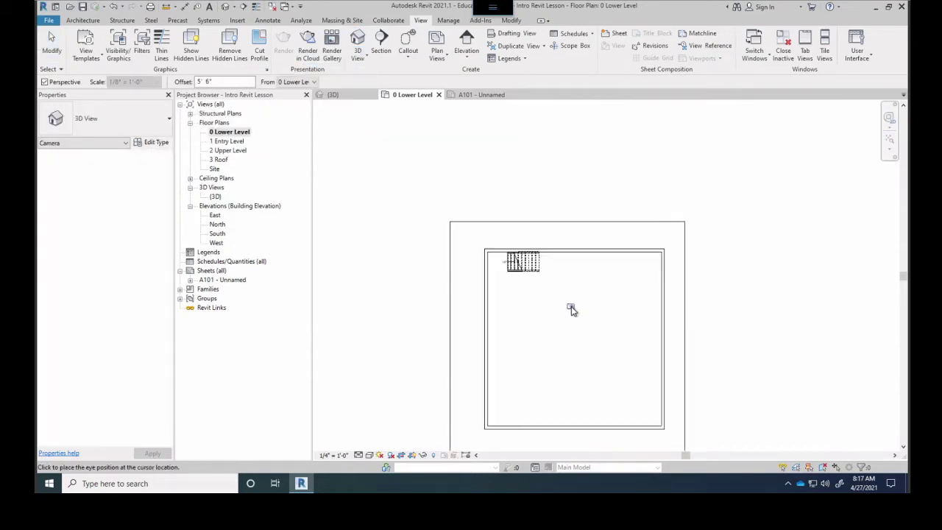
left_click(527, 400)
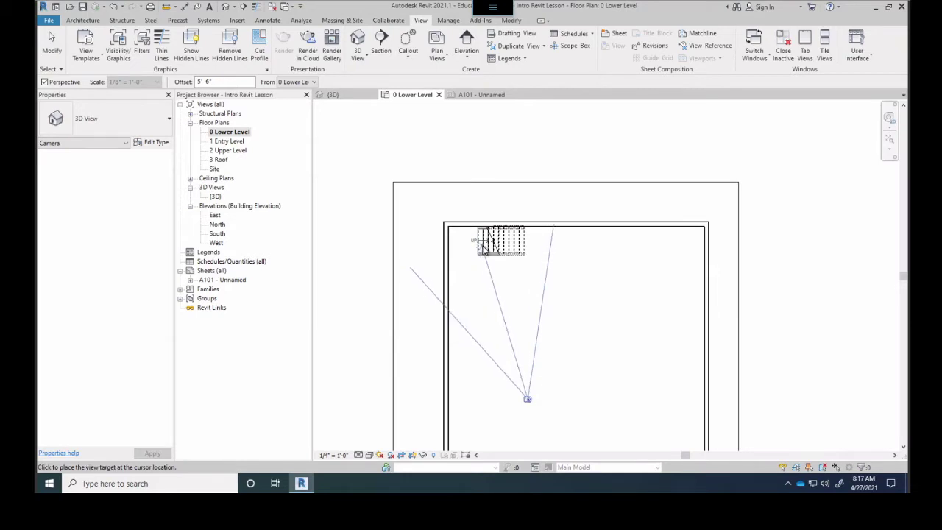
left_click(486, 252)
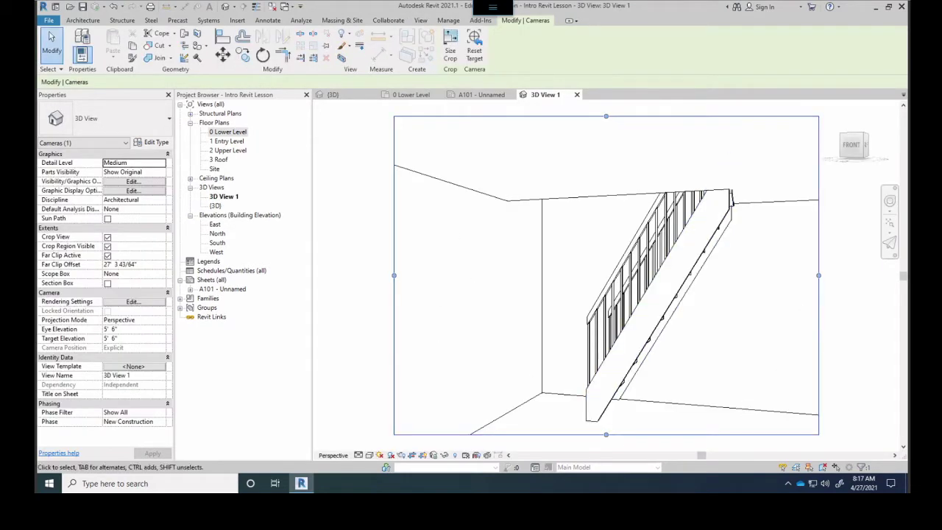
Set the camera view's visual style to Shaded and return to sheet A101
left_click(370, 455)
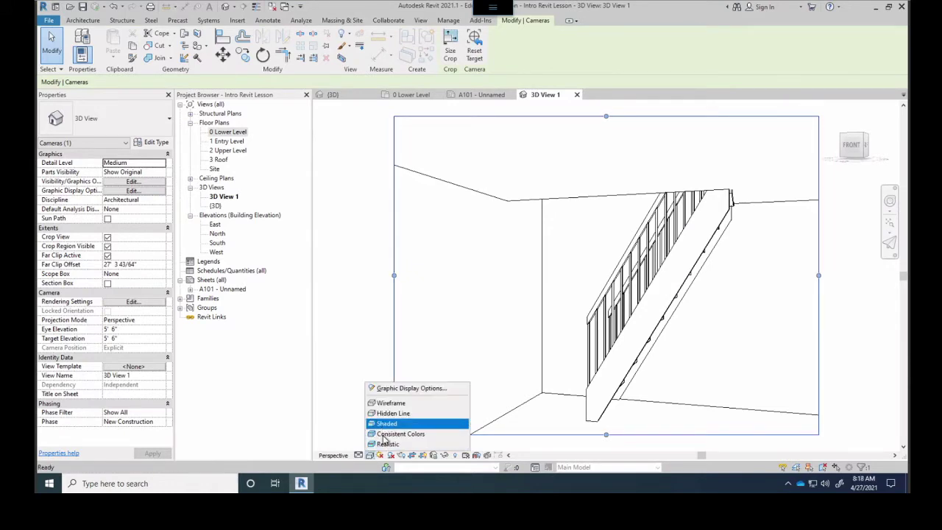
left_click(390, 423)
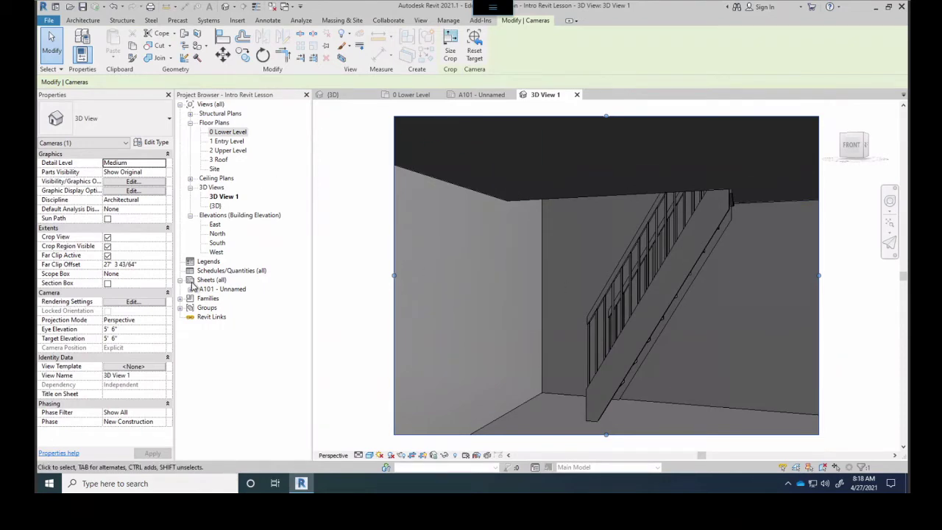
double_click(223, 291)
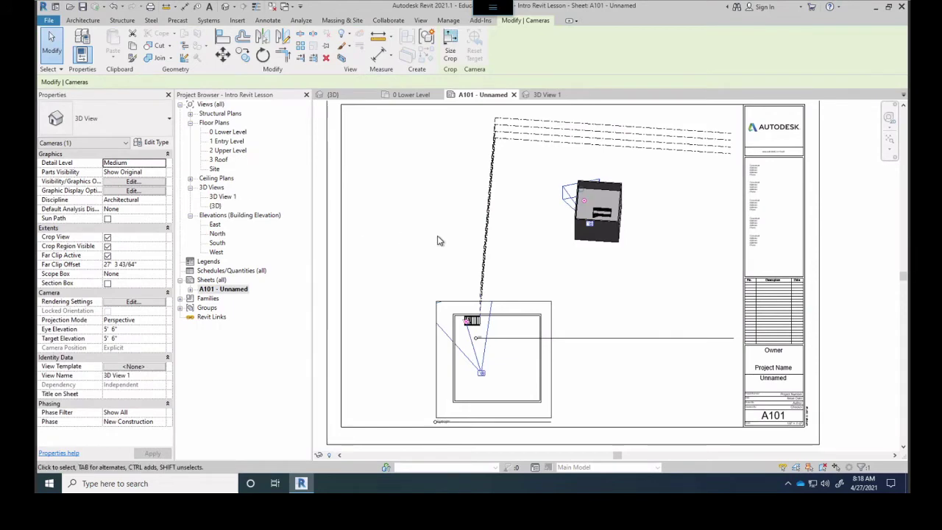
Delete the default {3D} viewport from sheet A101
scroll(421, 238, "down", 2)
left_click(449, 199)
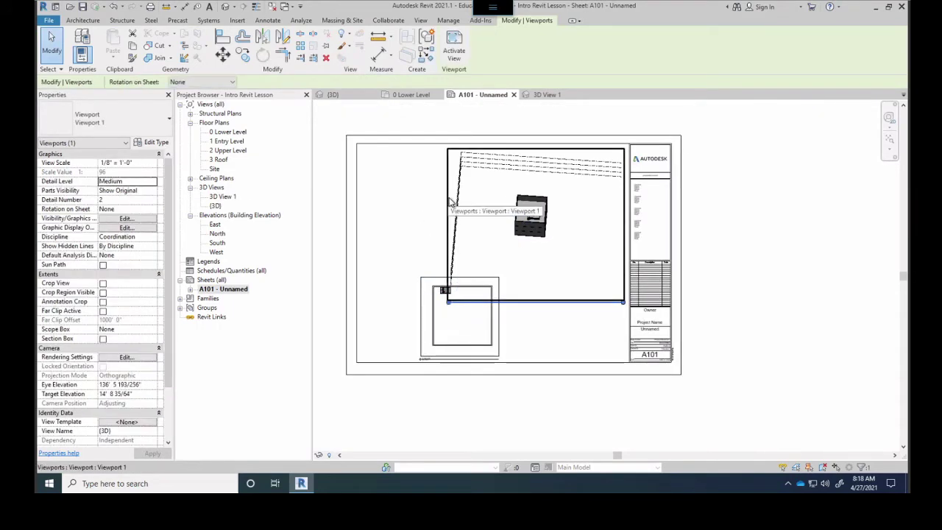
key("Delete")
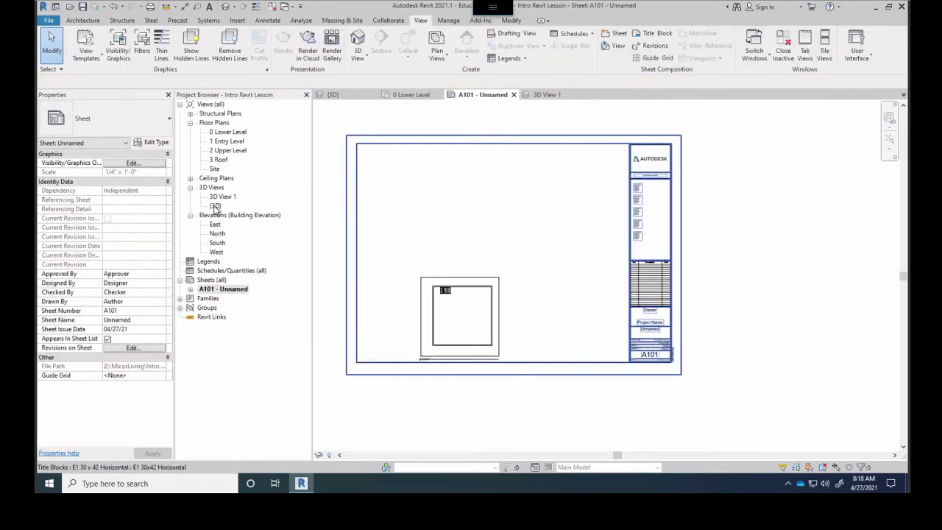
Place 3D View 1 near the top of the sheet
left_click_drag(220, 202, 567, 171)
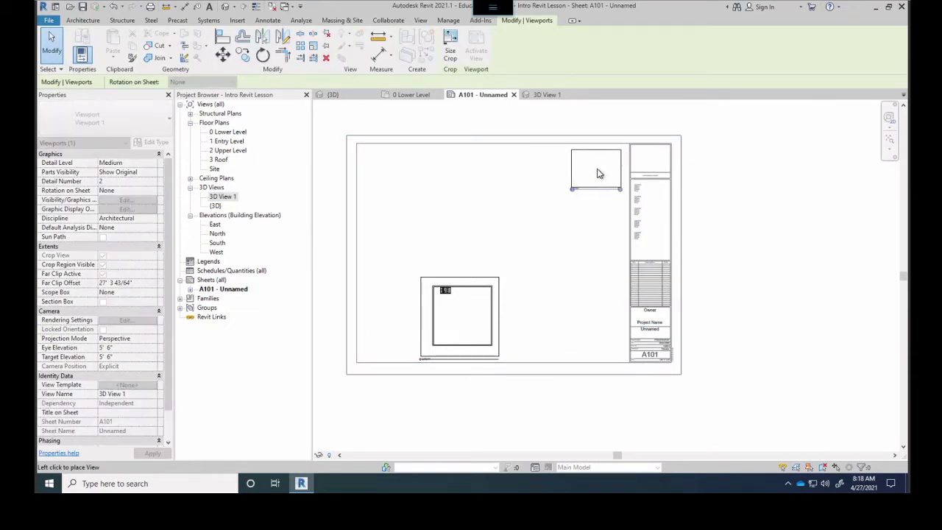
left_click(593, 170)
scroll(600, 168, "up", 4)
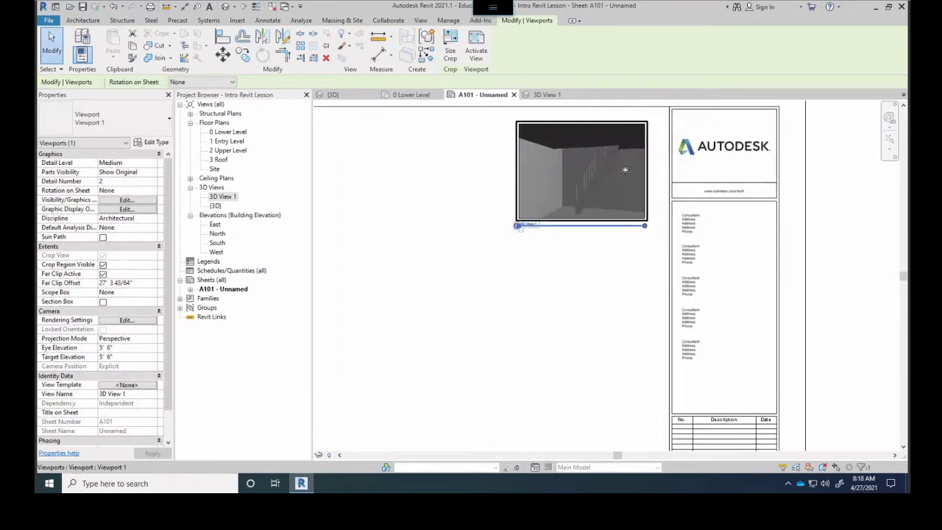
scroll(581, 155, "up", 2)
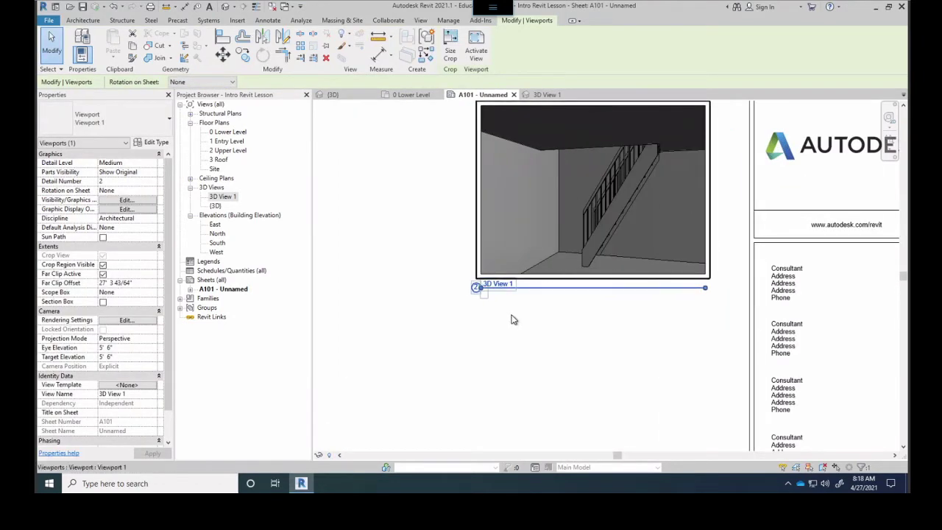
scroll(511, 320, "down", 6)
scroll(601, 239, "up", 3)
scroll(599, 299, "down", 2)
scroll(673, 220, "up", 5)
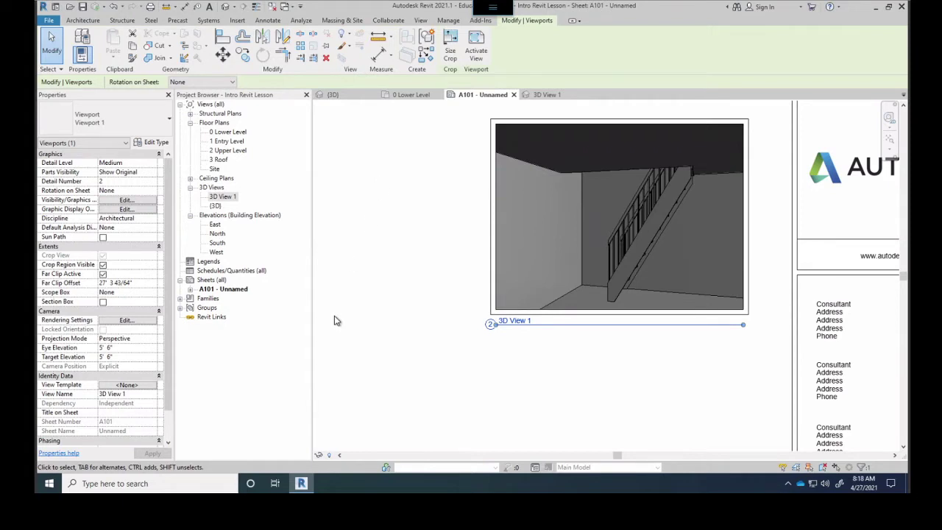
Rename 3D View 1 to 'LL_Stair Corner' from the Project Browser
right_click(225, 198)
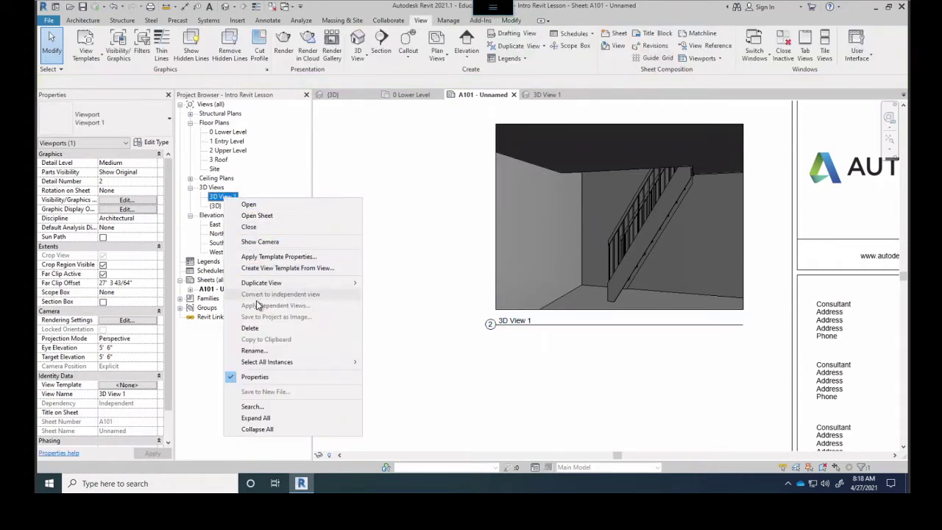
left_click(254, 351)
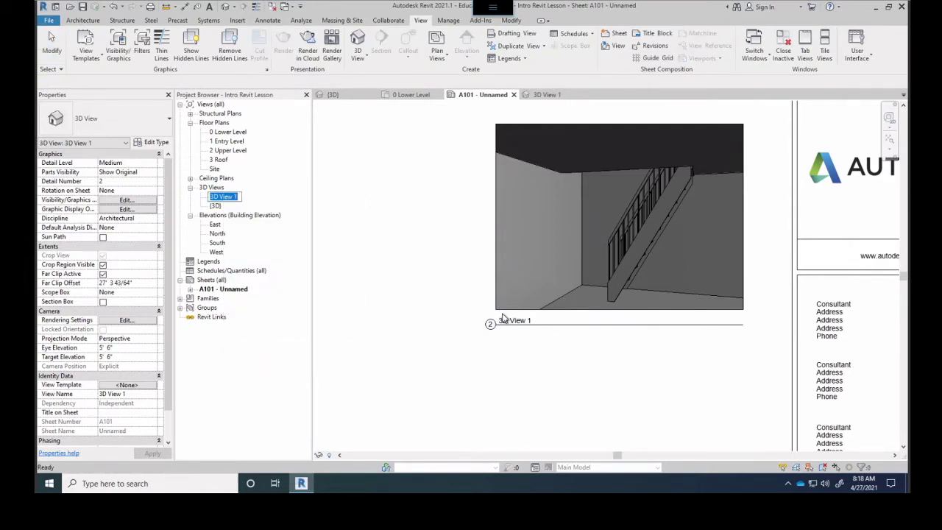
type("LL_Stair Corner")
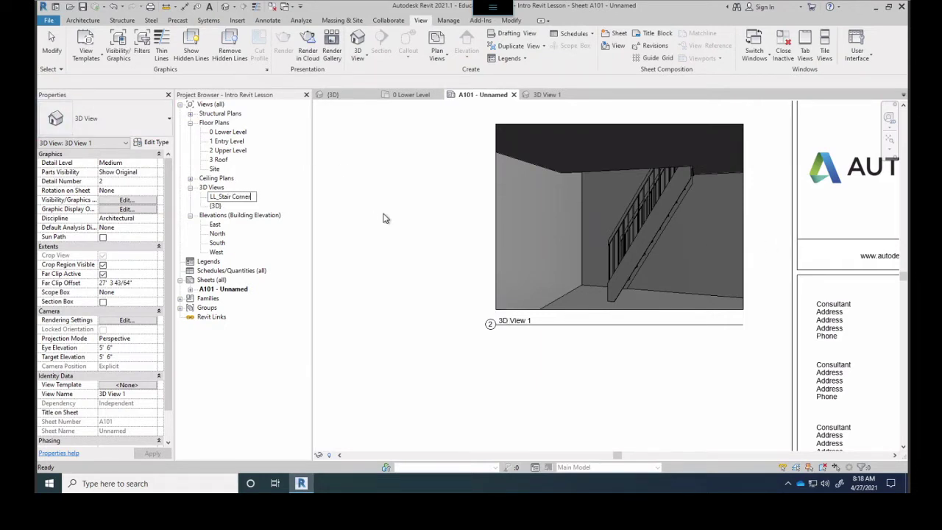
left_click(350, 231)
scroll(508, 320, "up", 3)
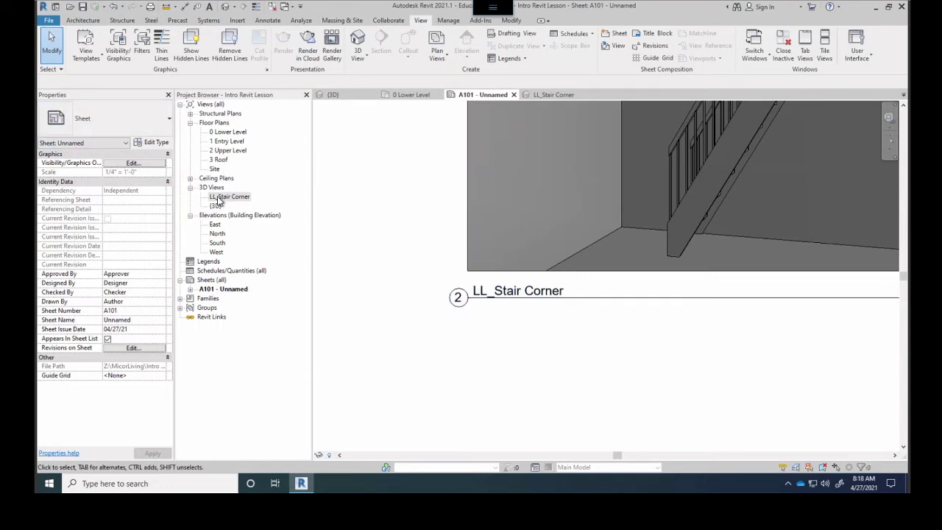
Fit sheet A101 in view and select 0 Lower Level under Floor Plans for renaming
scroll(317, 253, "down", 3)
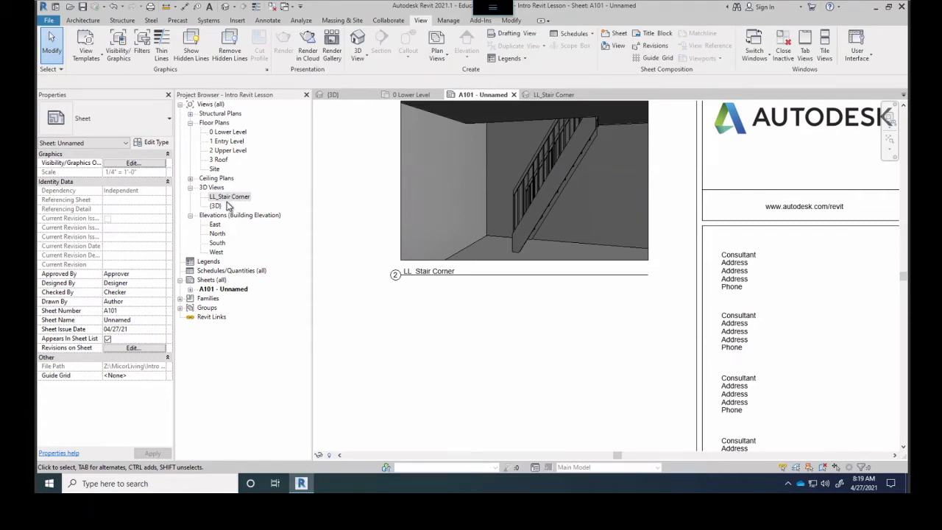
middle_click_drag(383, 324, 699, 208)
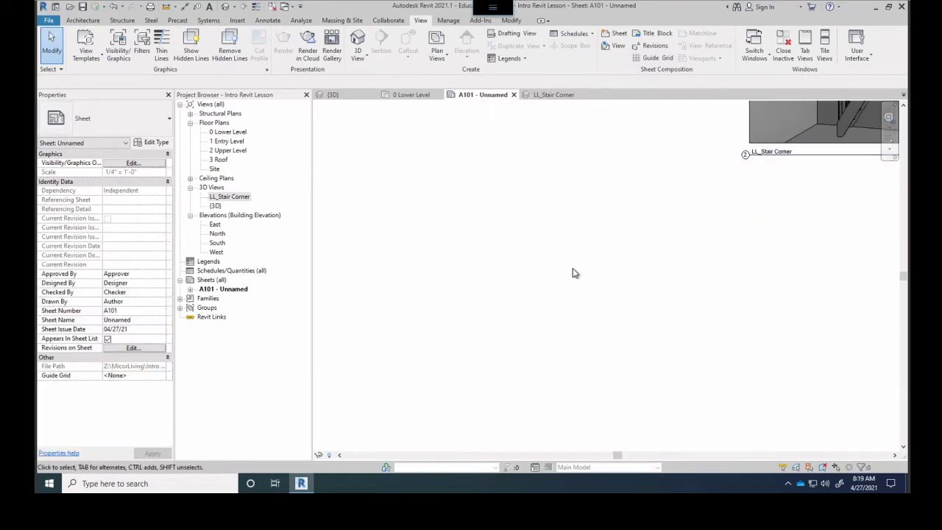
scroll(589, 210, "down", 3)
middle_click(460, 351)
middle_click(460, 351)
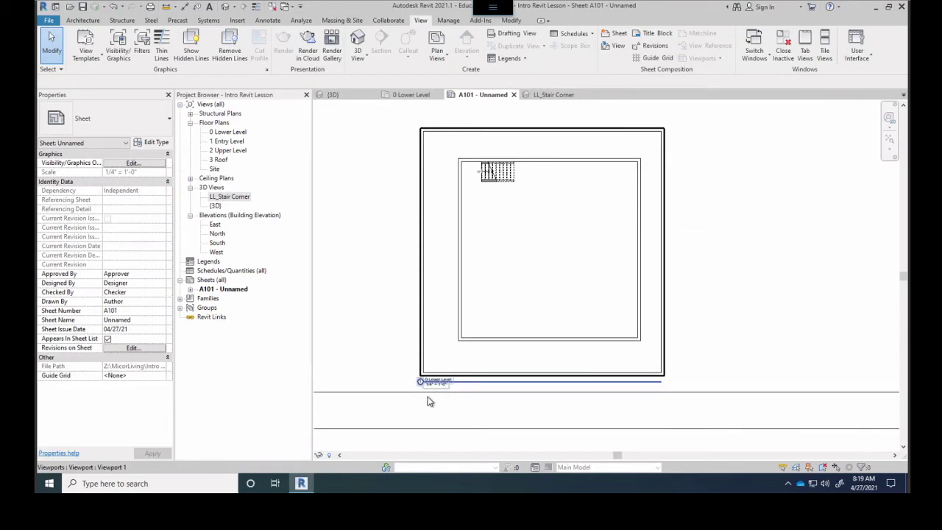
scroll(432, 390, "up", 5)
scroll(440, 370, "up", 2)
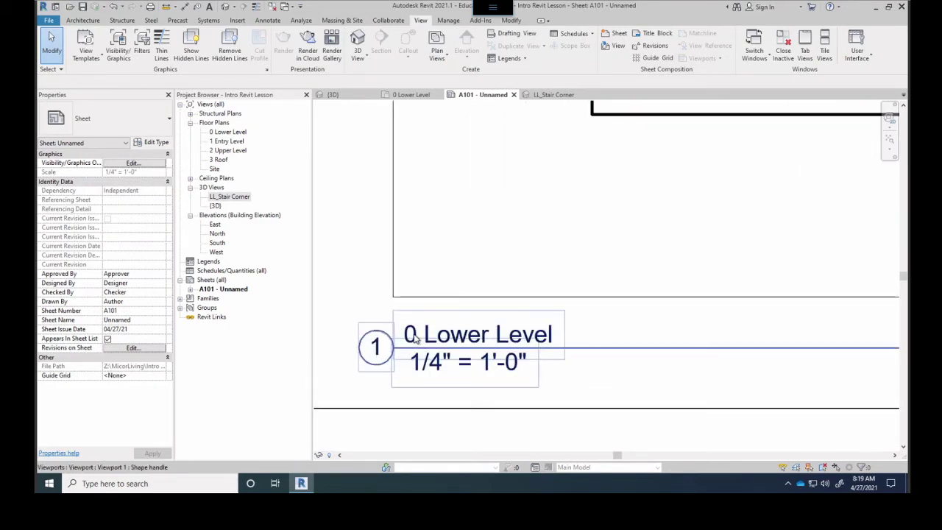
left_click(220, 132)
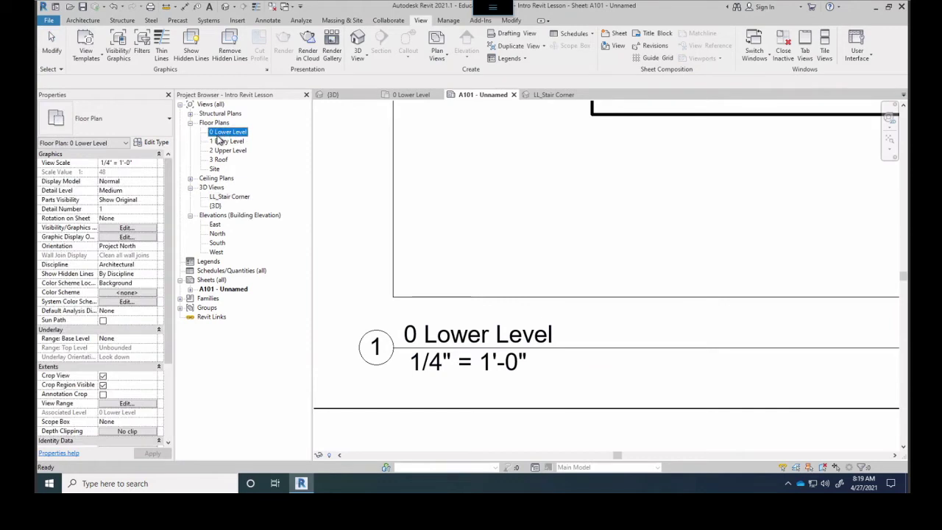
Rename the plan and its level to 'Lower Level', then restore '0 Lower Level'
left_click(204, 188)
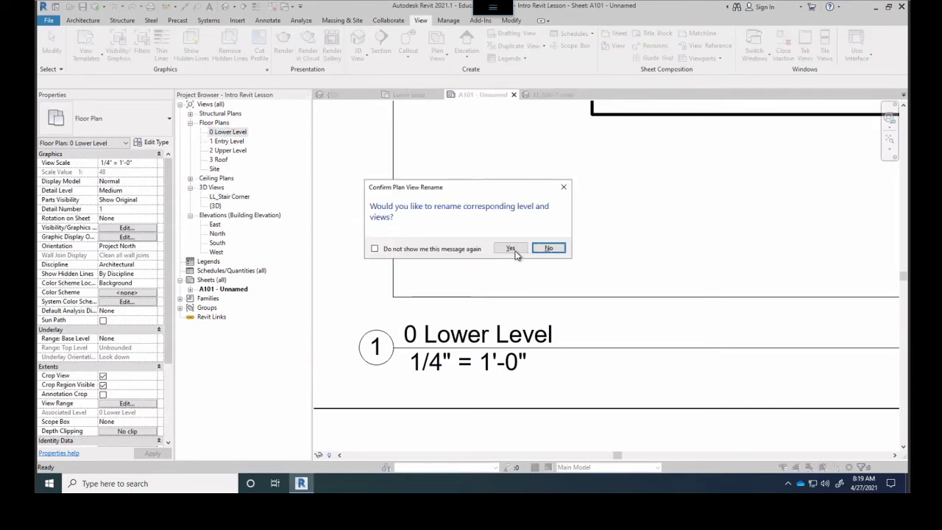
left_click(511, 249)
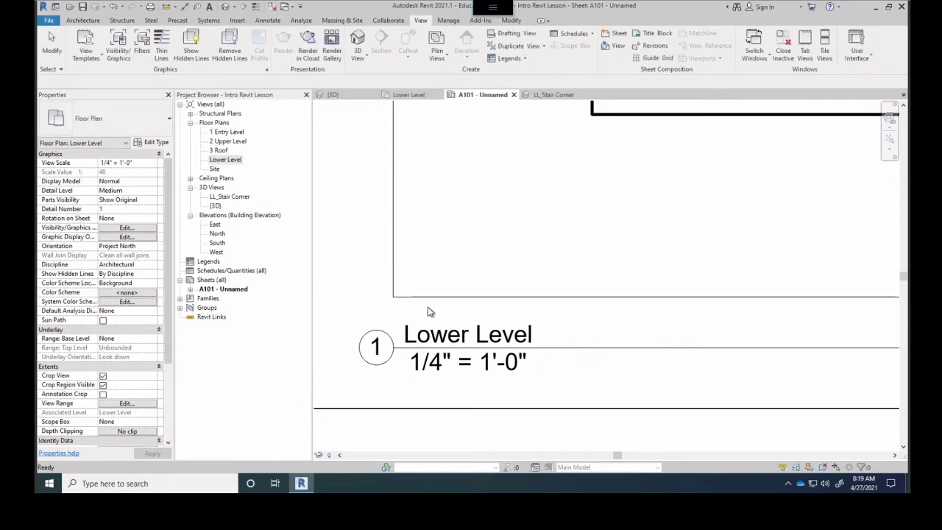
left_click(209, 158)
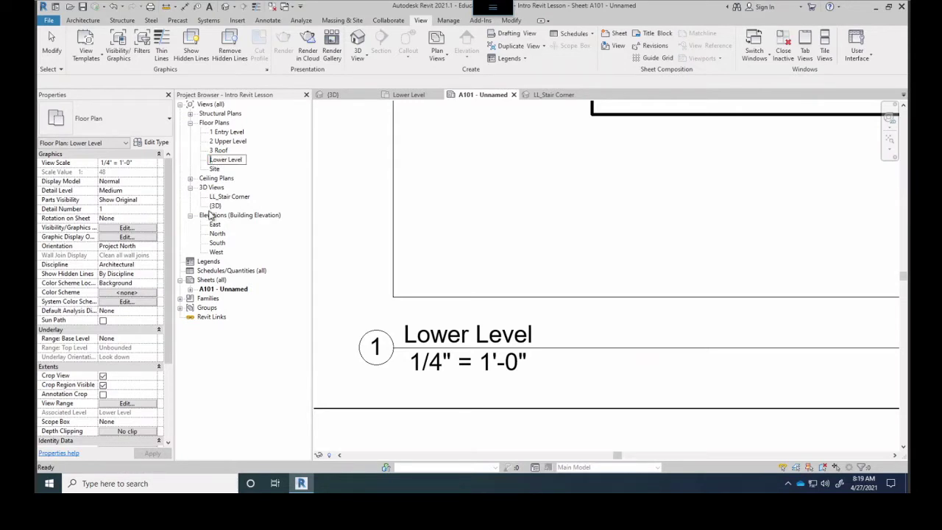
key("Return")
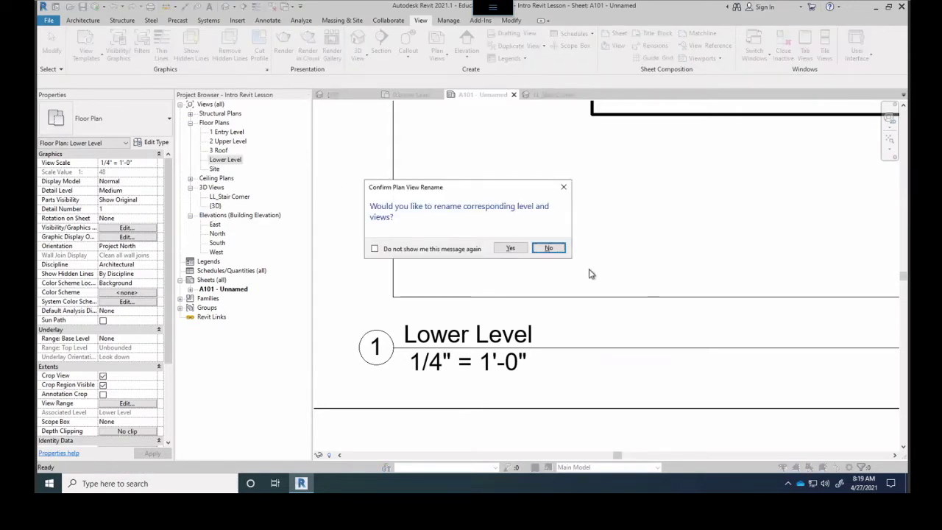
left_click(512, 248)
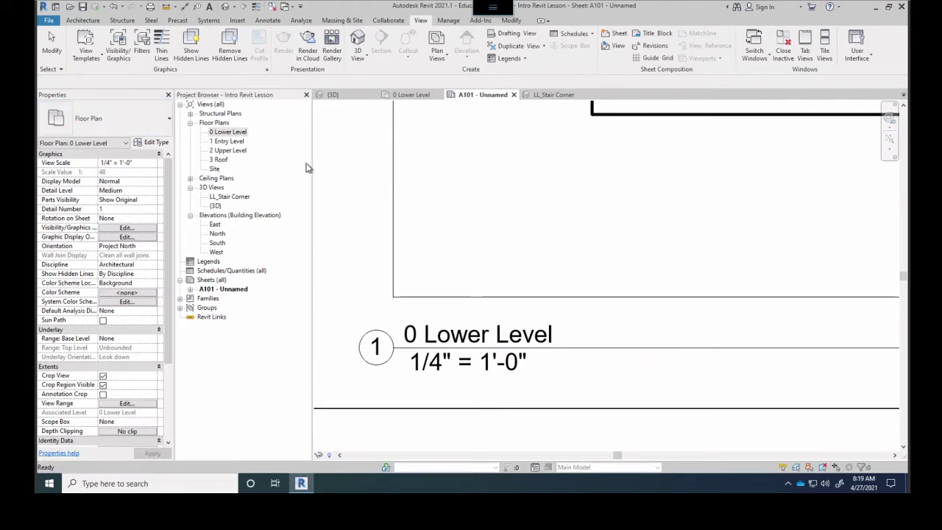
Review the LL_Stair Corner view and sheet A101, then switch to the 0 Lower Level plan
left_click(548, 94)
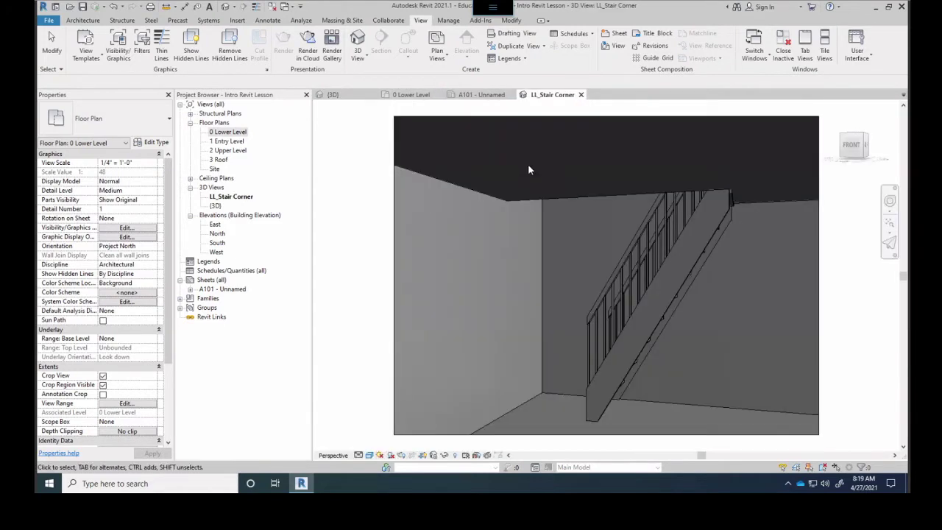
scroll(459, 233, "down", 2)
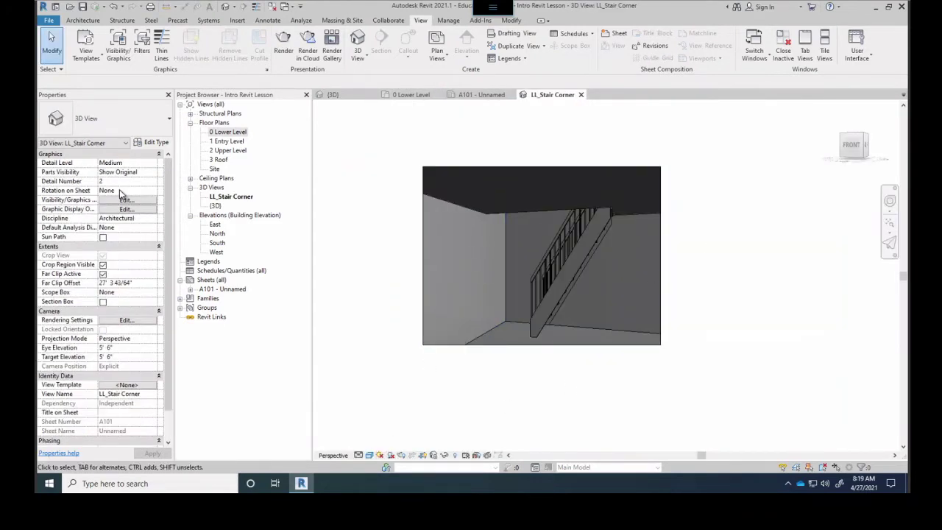
double_click(221, 289)
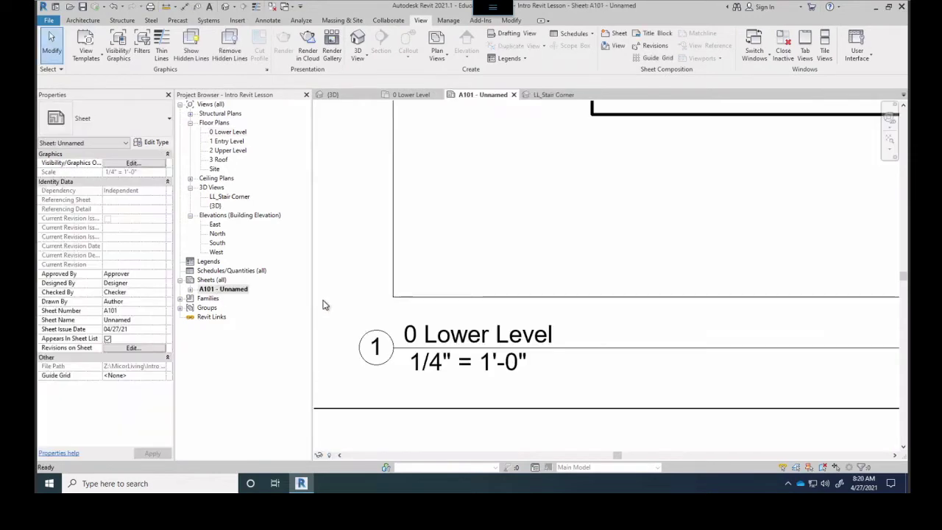
scroll(603, 373, "down", 2)
scroll(640, 253, "down", 3)
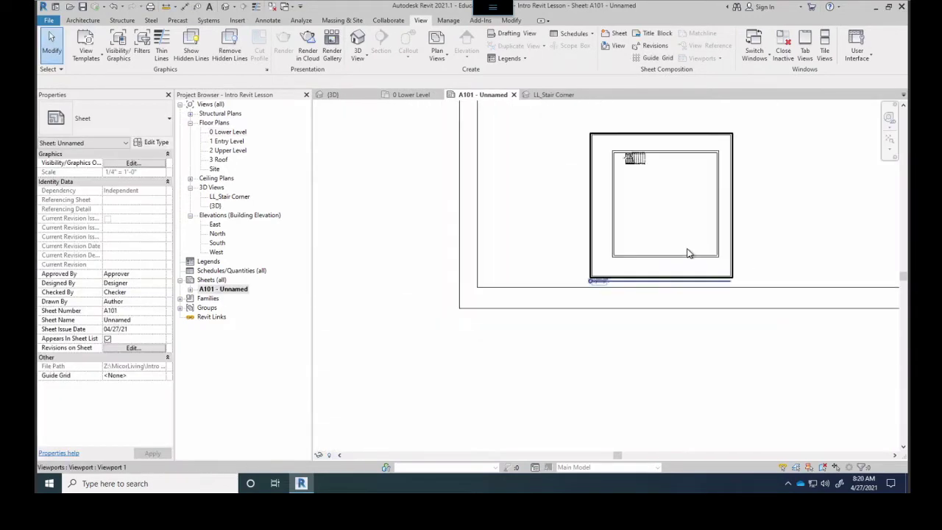
middle_click_drag(527, 343, 664, 336)
scroll(665, 336, "down", 2)
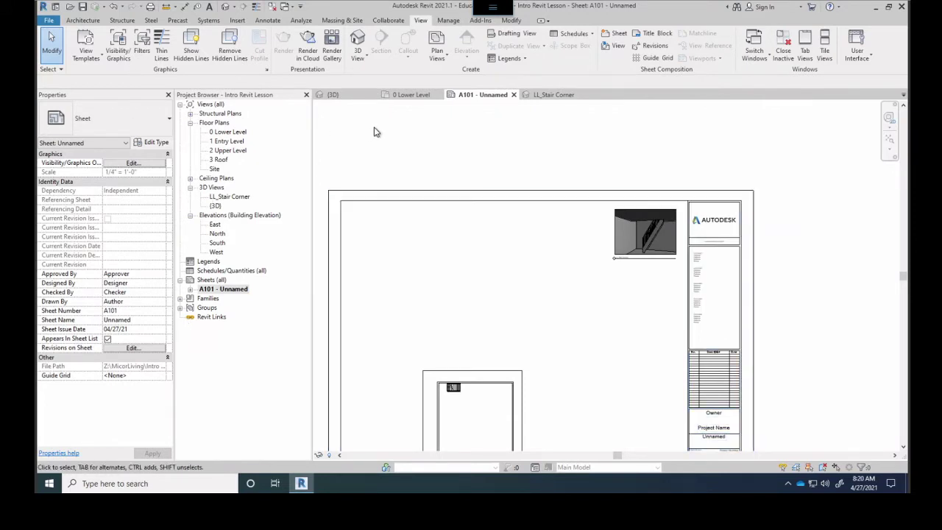
left_click(403, 95)
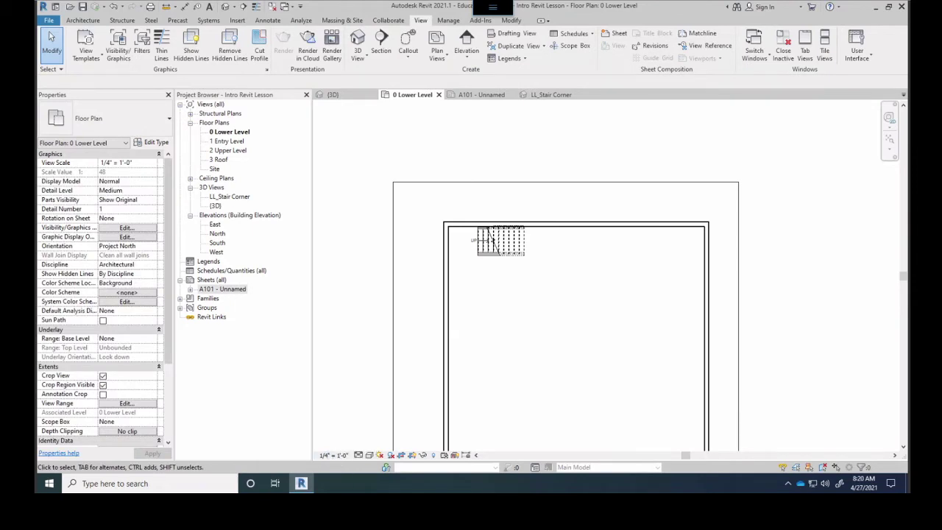
left_click(358, 456)
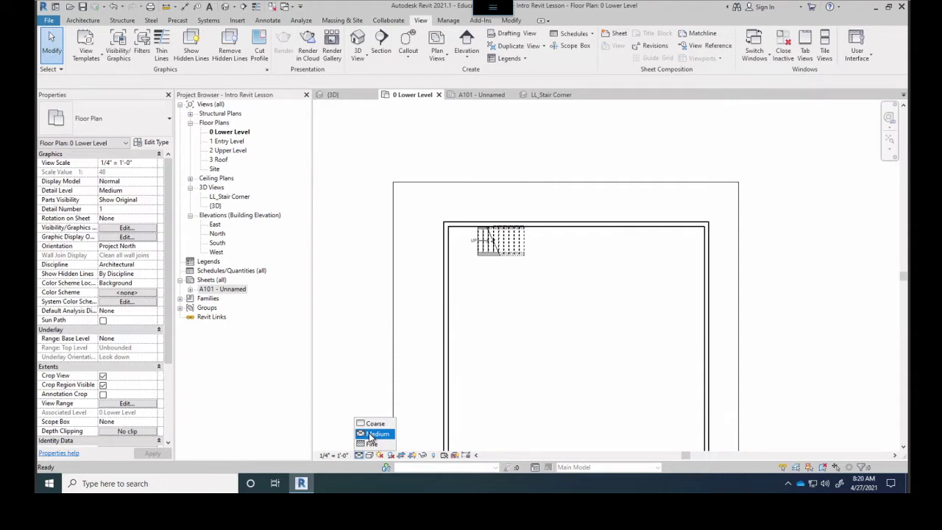
left_click(375, 434)
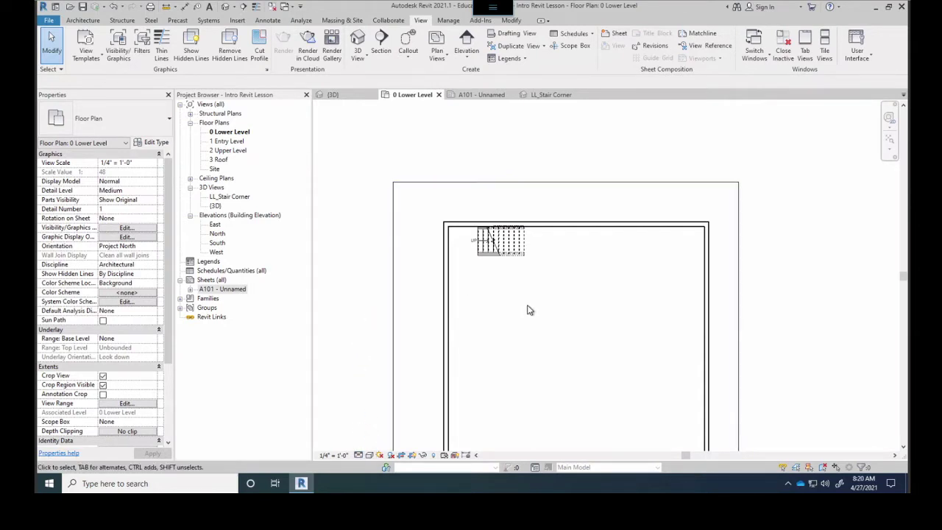
scroll(527, 312, "up", 4)
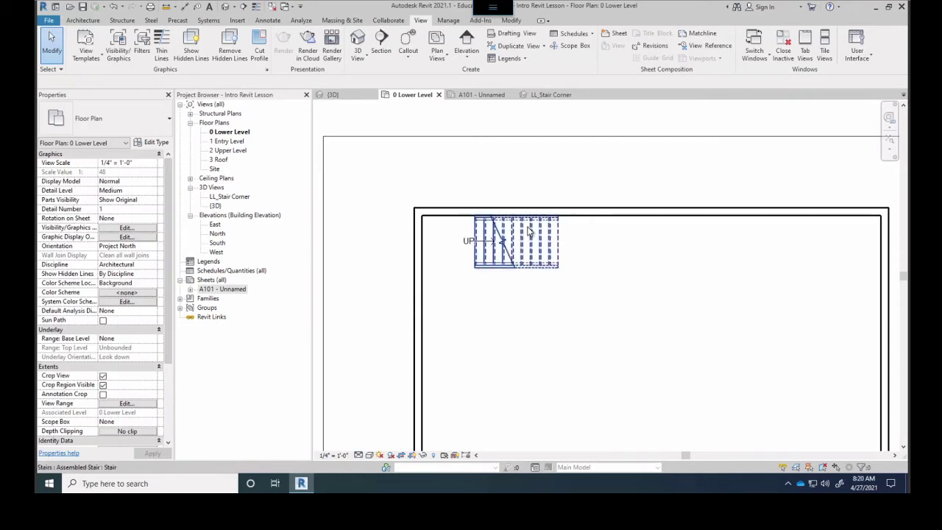
scroll(536, 243, "down", 1)
scroll(534, 375, "down", 3)
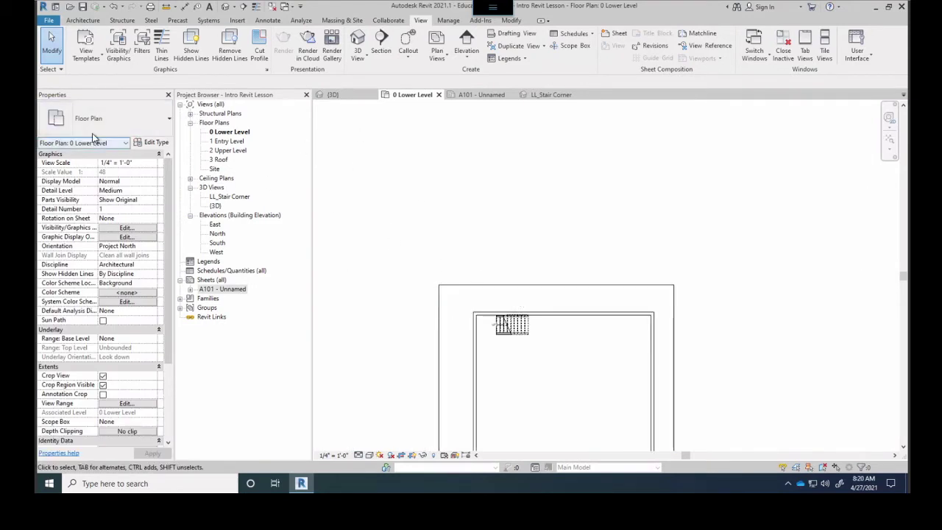
left_click(83, 20)
Start the Wall tool with the Exterior - CMU on Mtl. Stud wall type
left_click(78, 44)
left_click(469, 253)
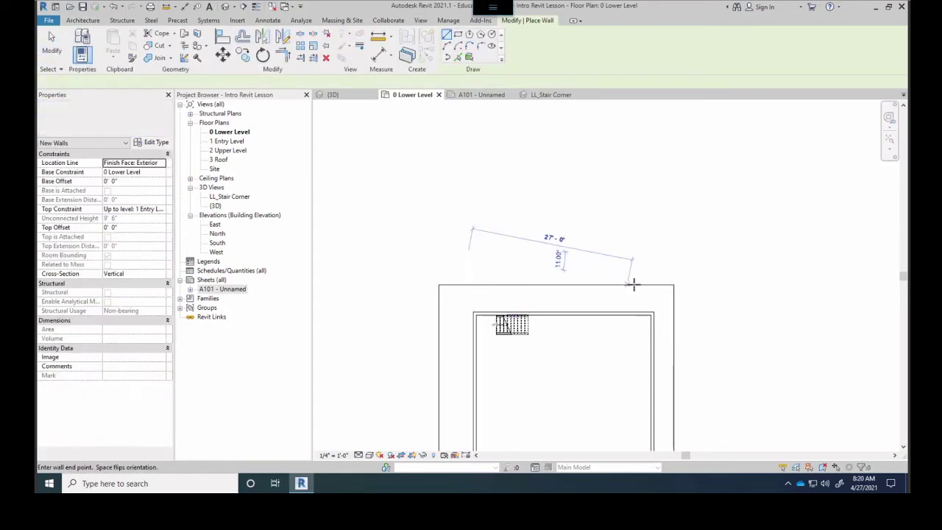
key("Escape")
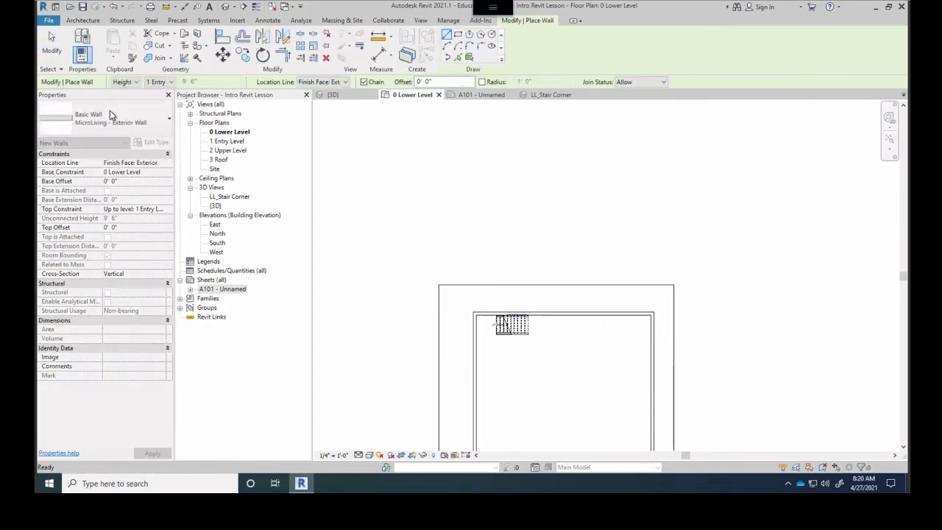
left_click(111, 111)
scroll(106, 246, "down", 5)
scroll(101, 231, "up", 6)
scroll(99, 228, "down", 5)
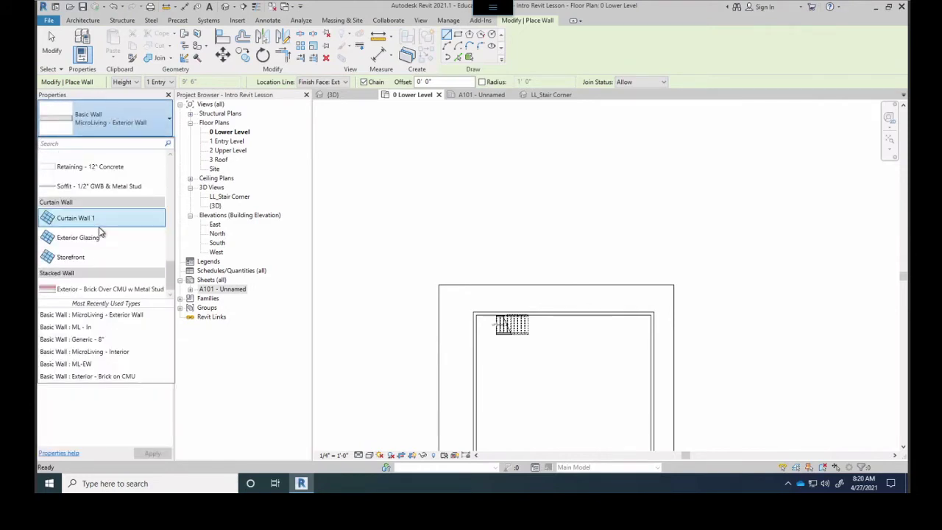
scroll(91, 291, "up", 10)
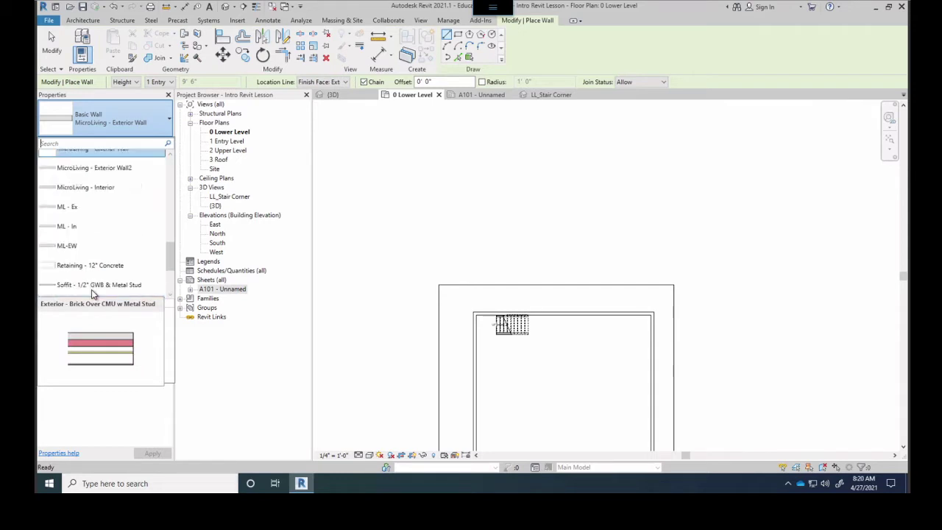
scroll(91, 272, "up", 5)
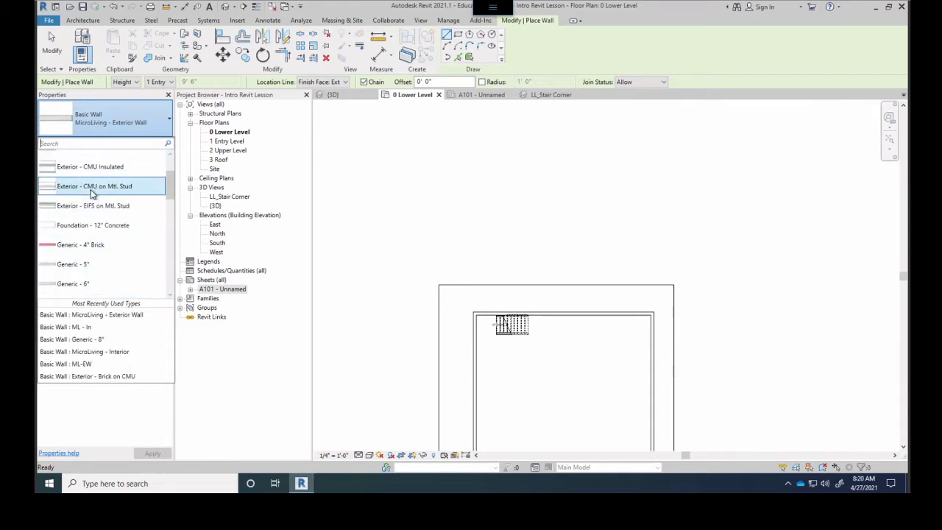
left_click(90, 189)
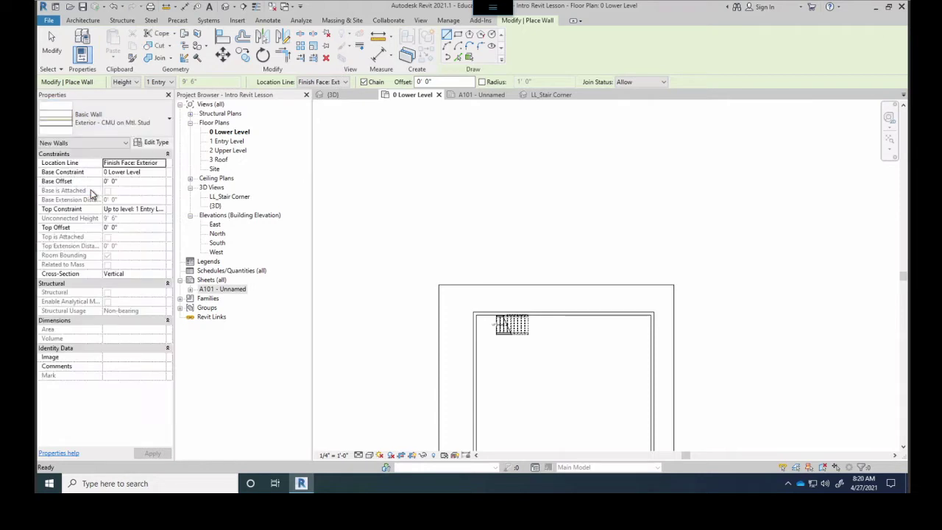
Draw a 10'-0" wall just above the existing top wall
scroll(466, 292, "up", 2)
left_click(482, 301)
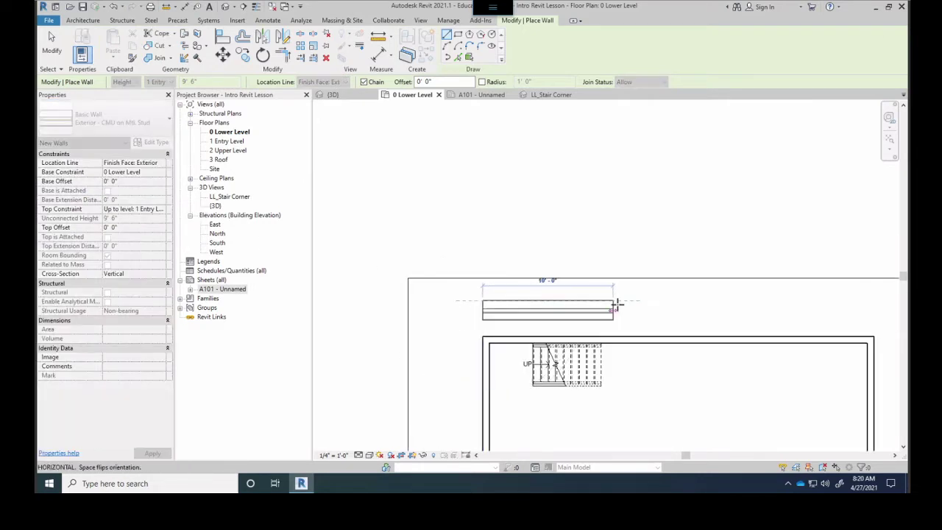
left_click(615, 305)
key("Escape")
scroll(517, 319, "up", 2)
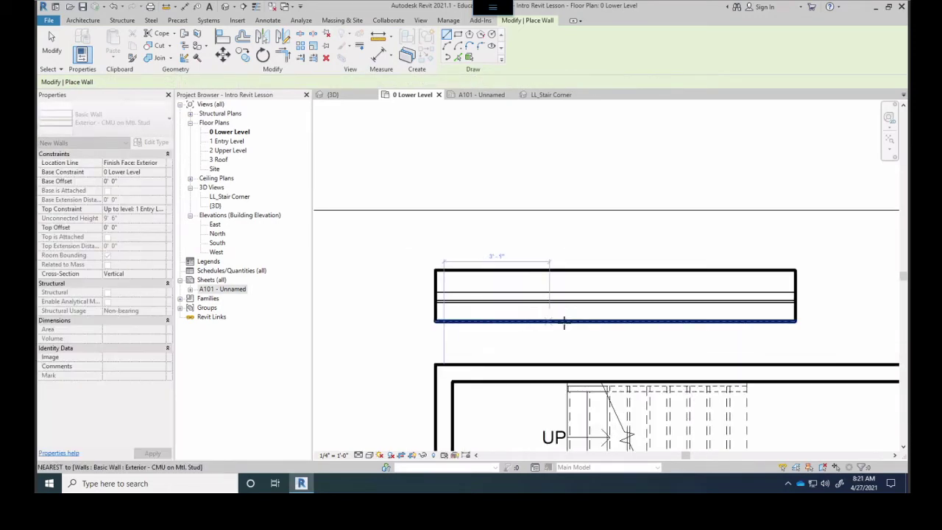
scroll(563, 323, "up", 1)
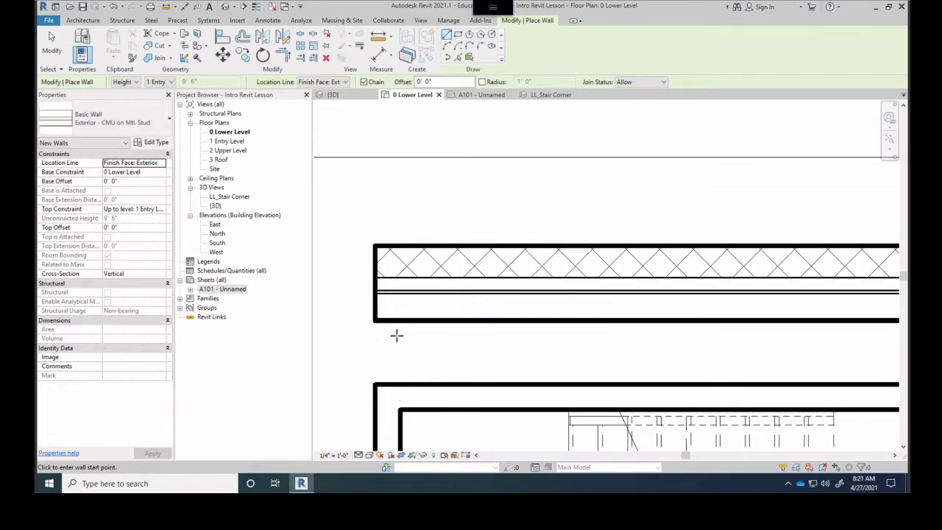
key("Escape")
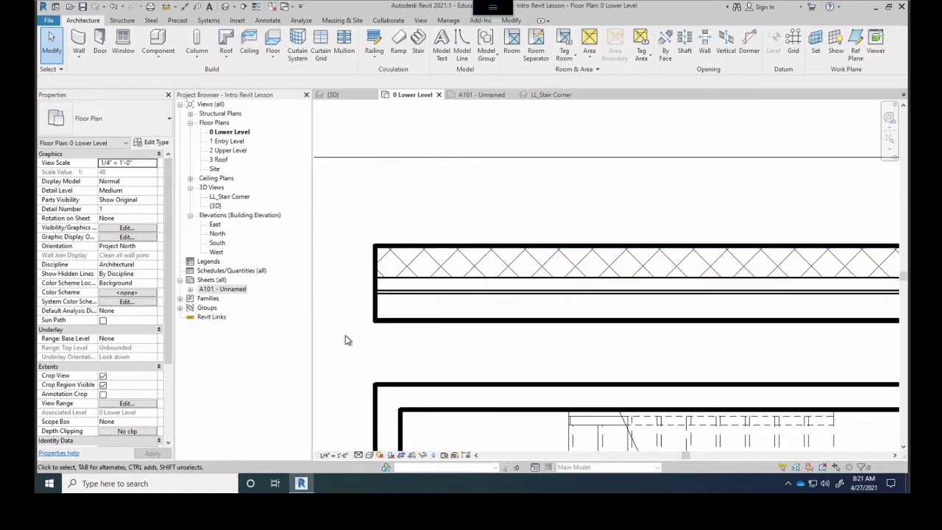
Switch the plan between Fine and Medium detail to compare the wall display
left_click(359, 455)
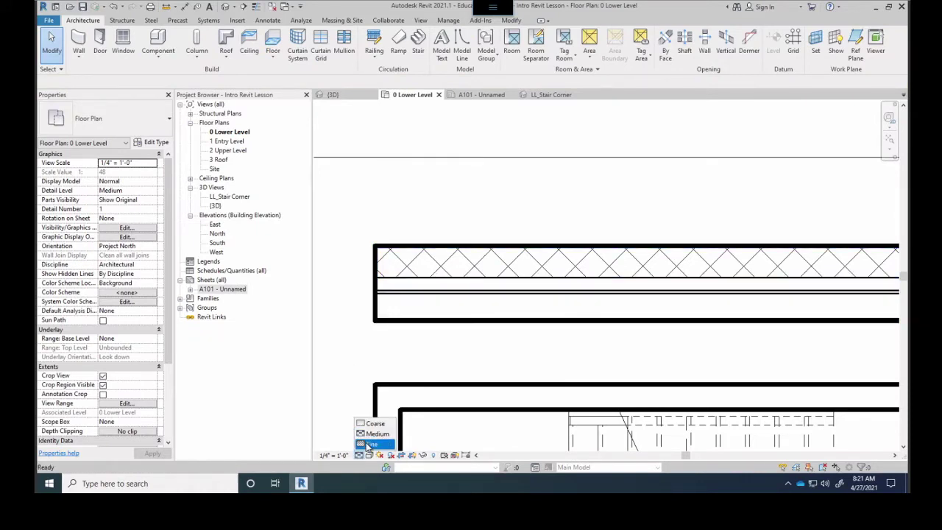
left_click(368, 444)
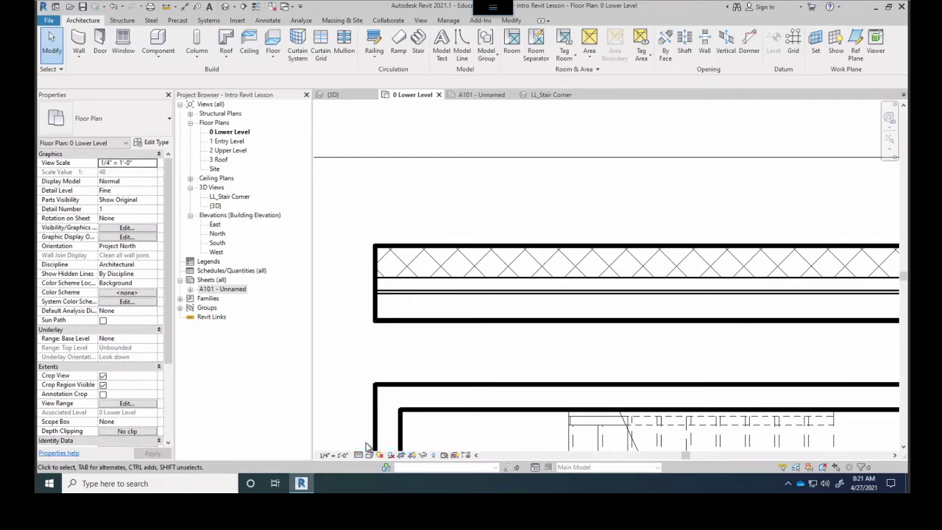
left_click(360, 455)
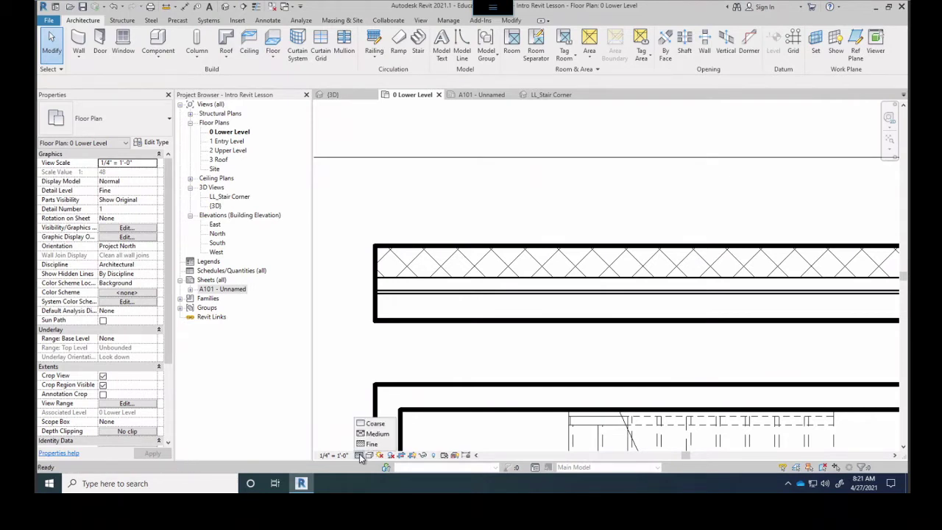
left_click(370, 434)
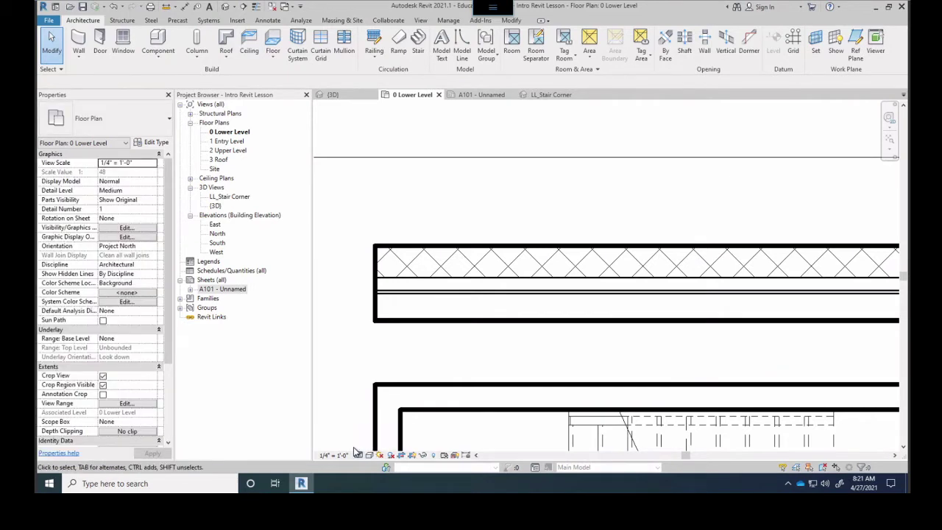
left_click(358, 455)
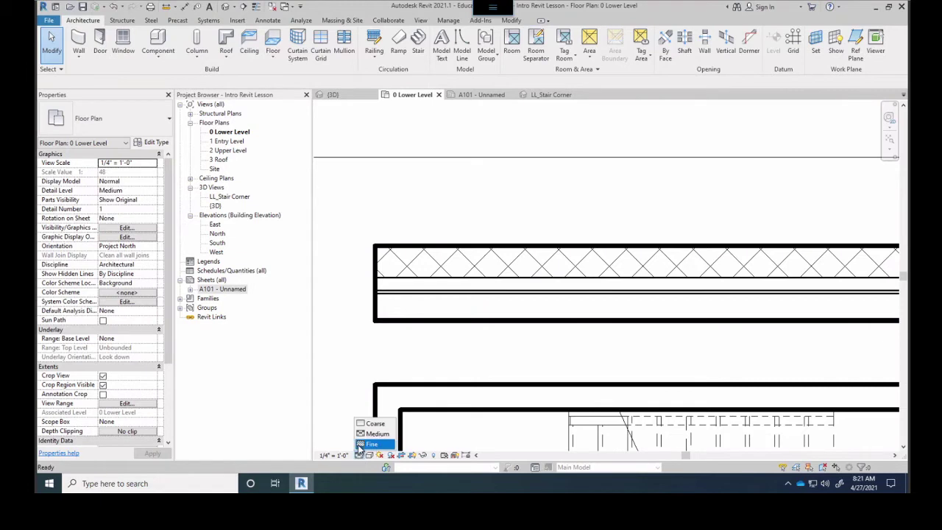
left_click(370, 444)
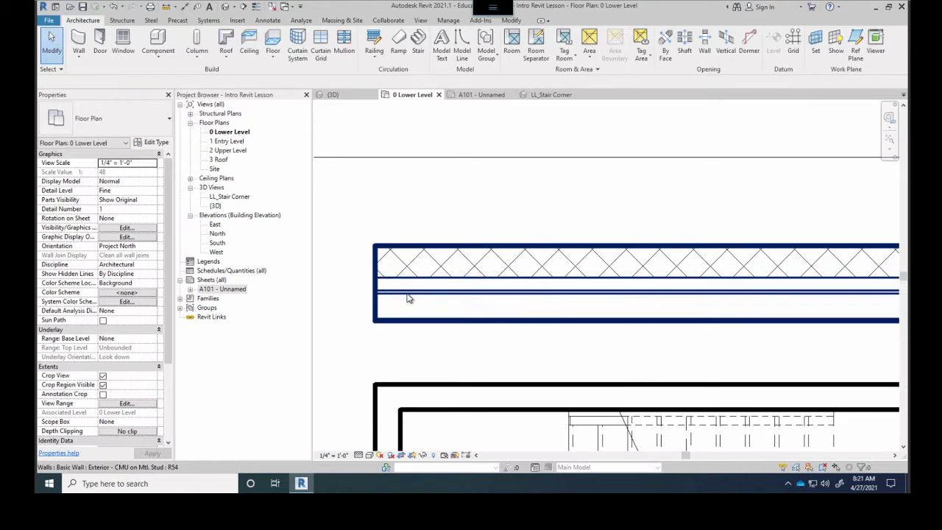
scroll(409, 300, "up", 5)
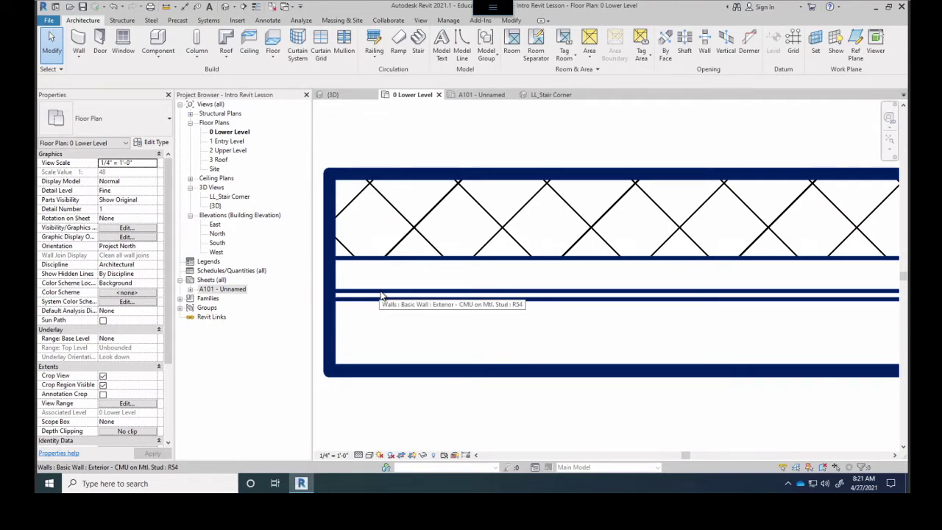
scroll(381, 296, "down", 1)
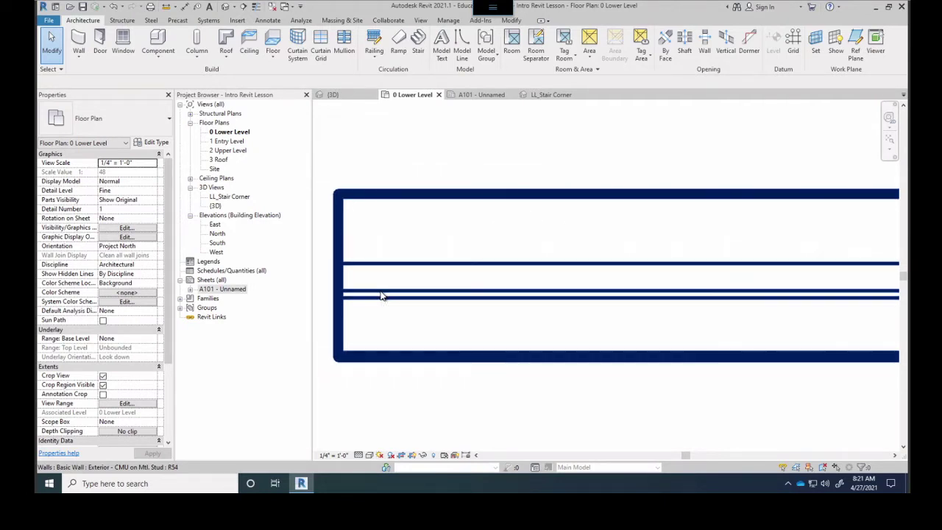
Set the plan's detail level to Coarse so walls show without hatching
left_click(359, 454)
left_click(364, 434)
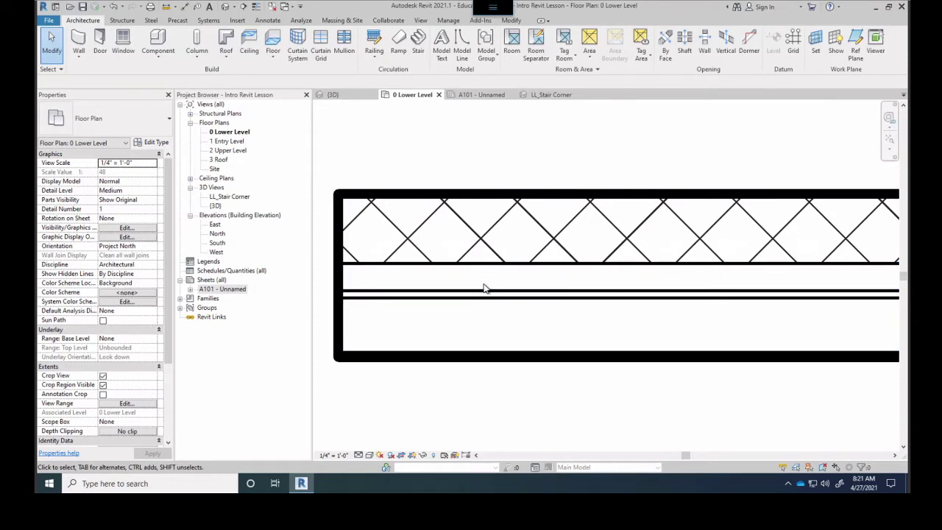
left_click(358, 454)
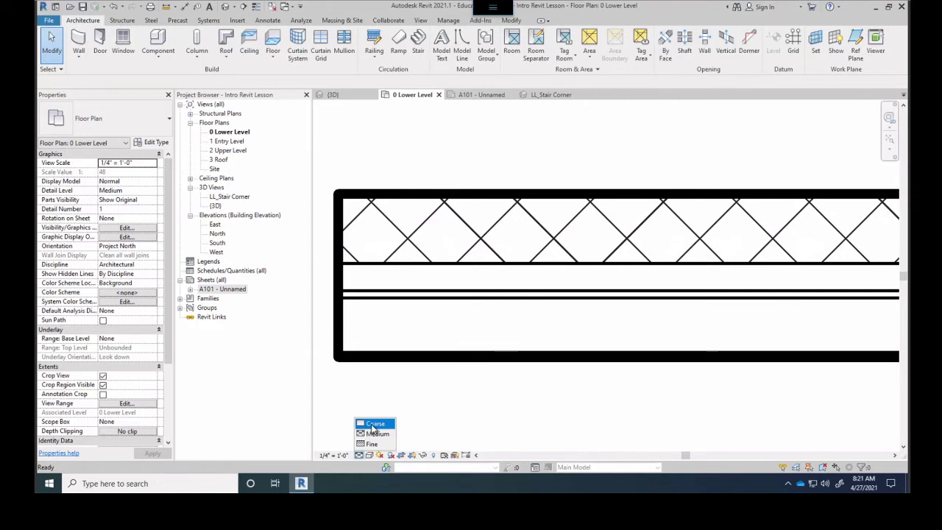
left_click(374, 424)
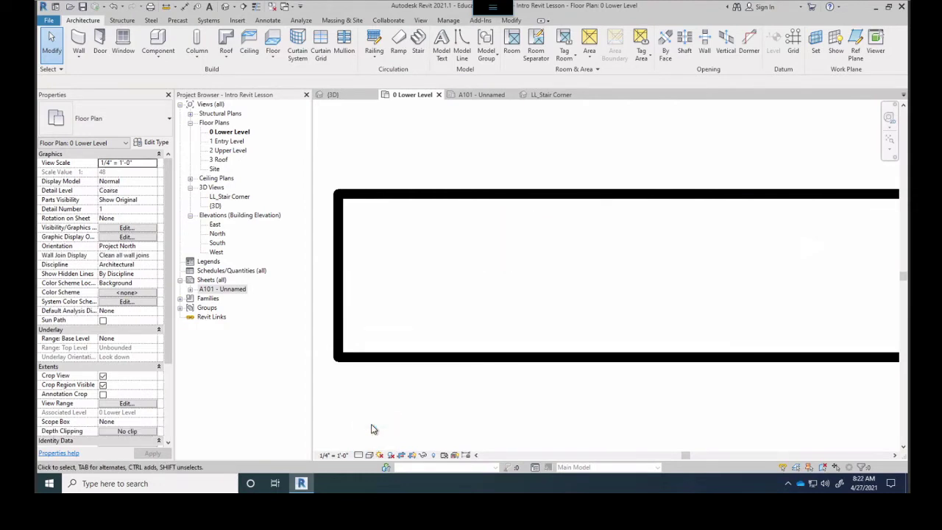
scroll(419, 338, "down", 3)
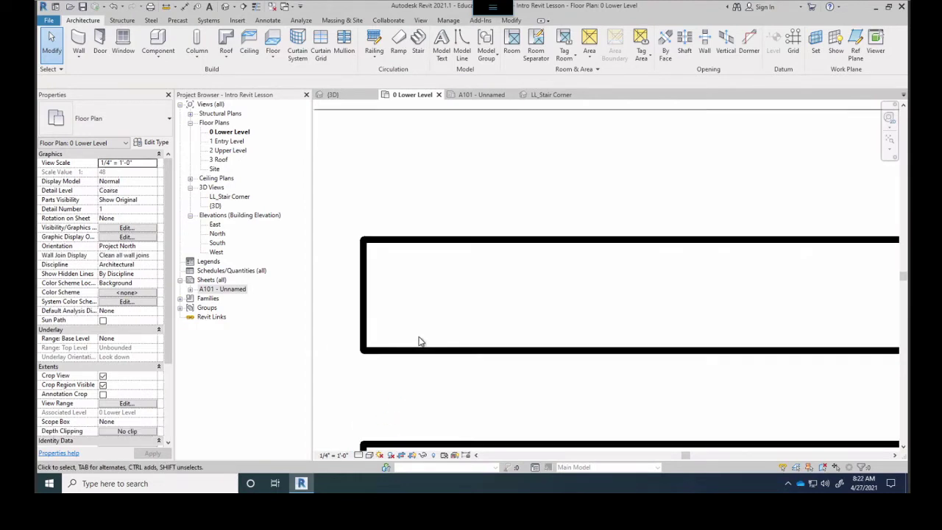
left_click(353, 455)
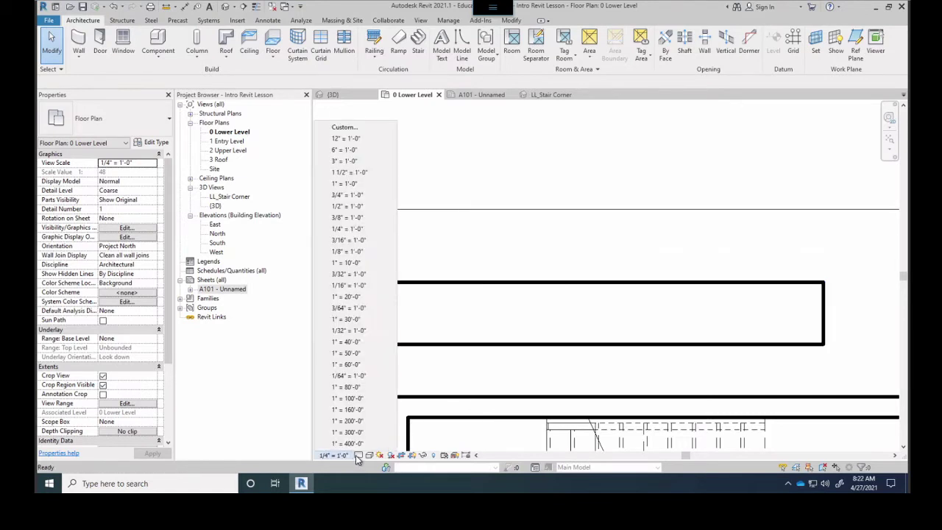
Set the lower-level plan's Detail Level to Medium, pan to the stair, then switch to {3D}
left_click(356, 455)
left_click(374, 434)
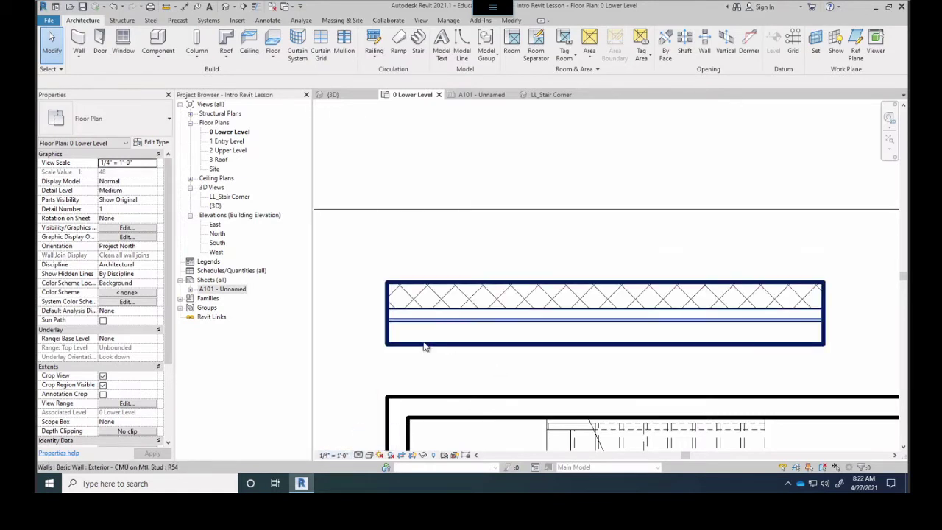
middle_click_drag(424, 284, 457, 229)
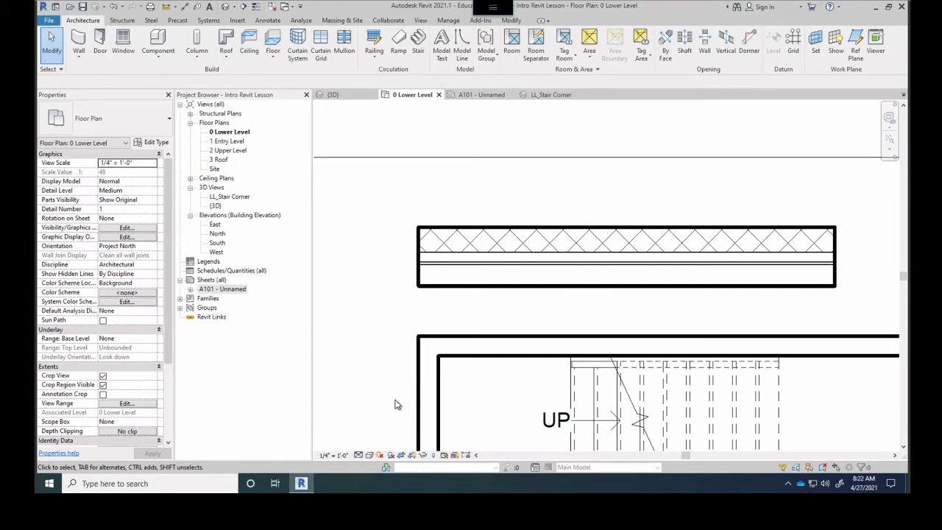
left_click(369, 455)
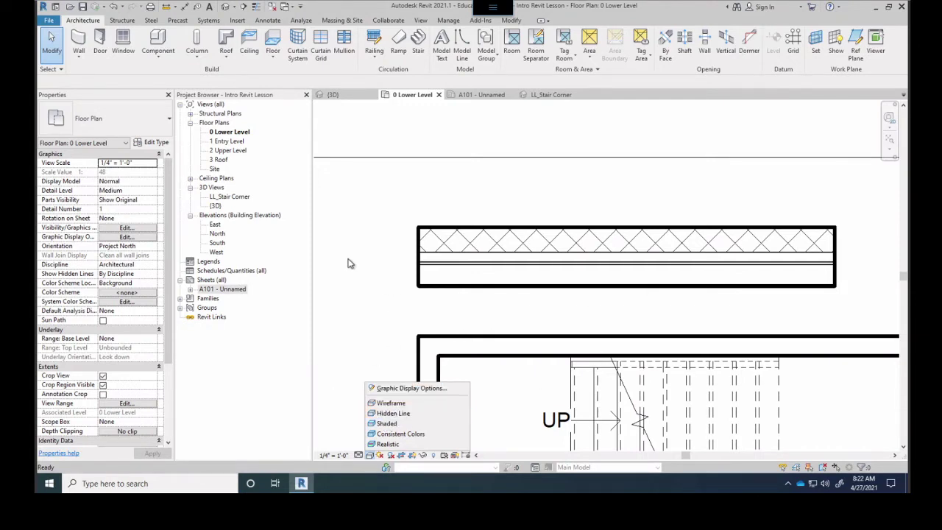
left_click(334, 95)
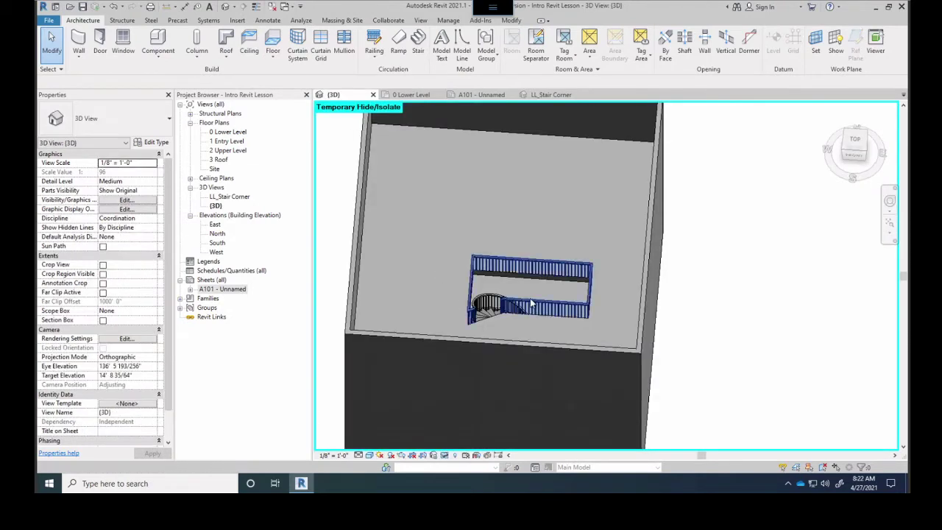
middle_click_drag(457, 291, 371, 465)
left_click(369, 454)
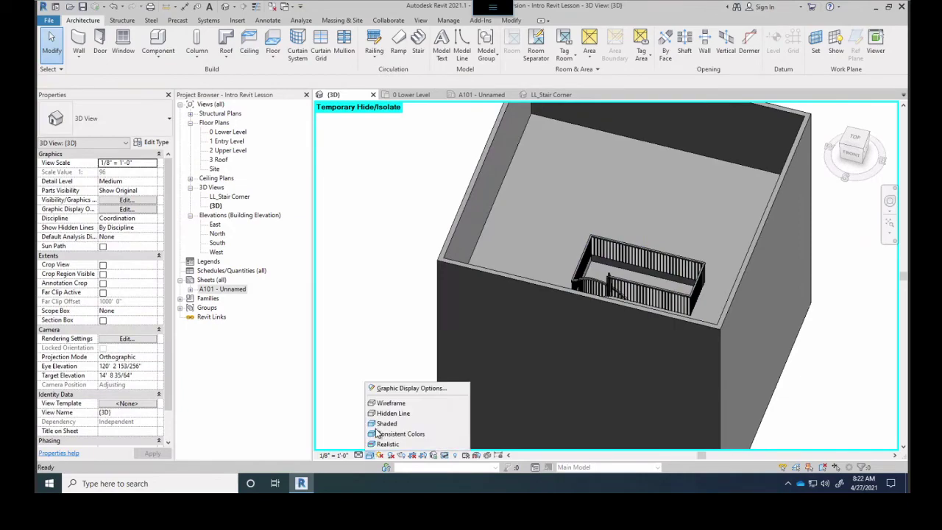
left_click(392, 405)
middle_click_drag(434, 371, 559, 309, "shift")
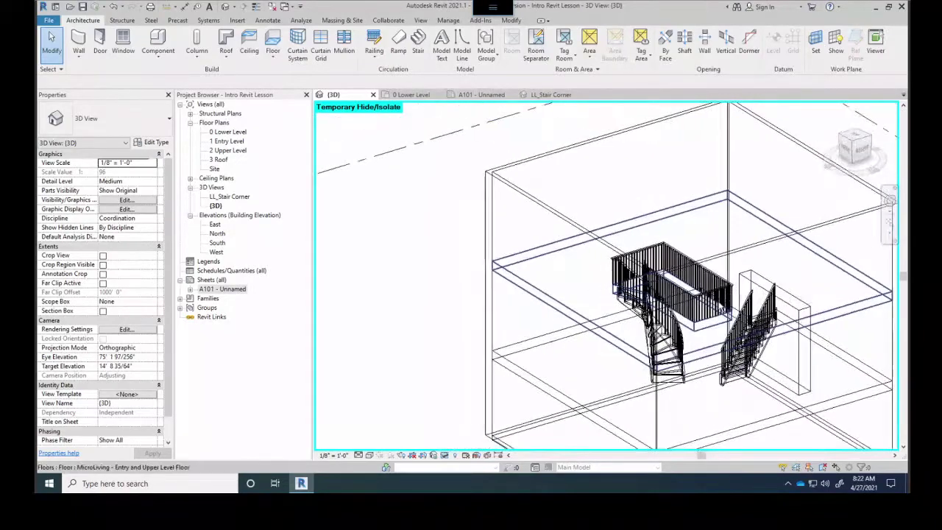
scroll(634, 365, "up", 3)
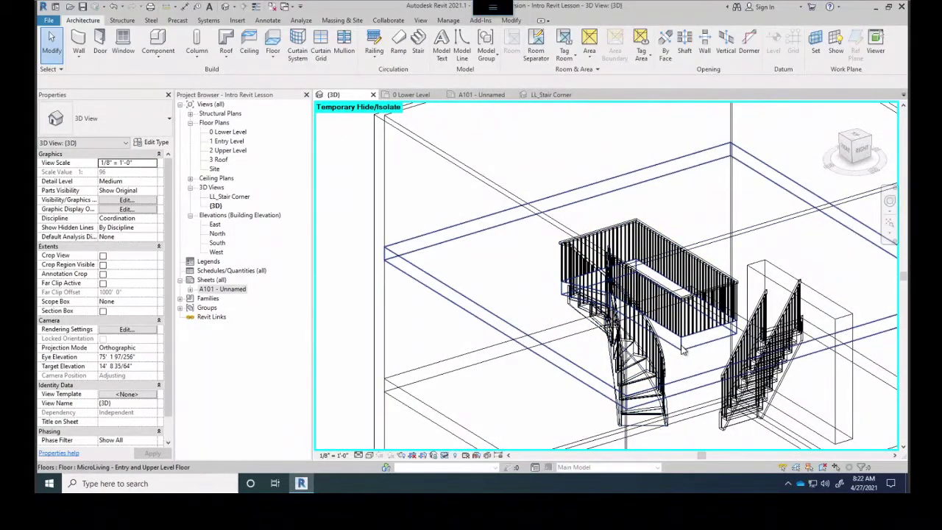
middle_click_drag(687, 364, 673, 412, "shift")
left_click(672, 402)
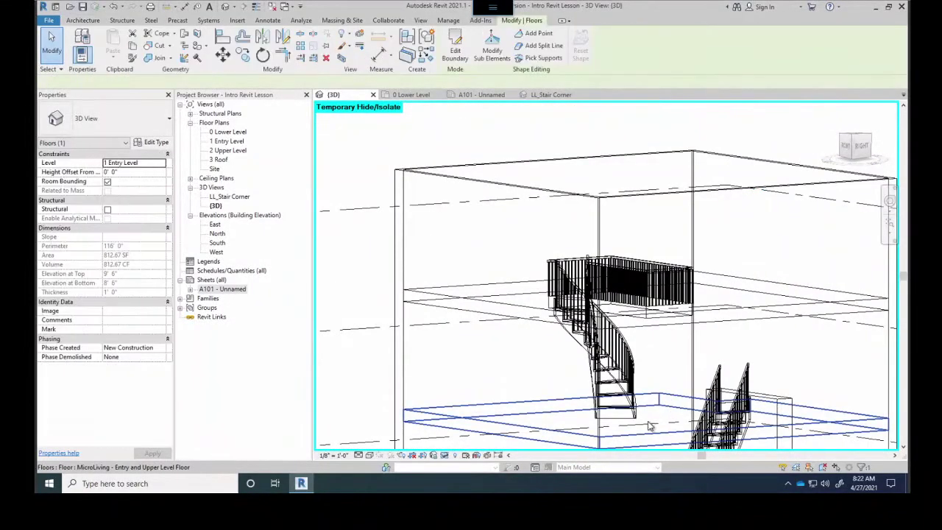
left_click(370, 455)
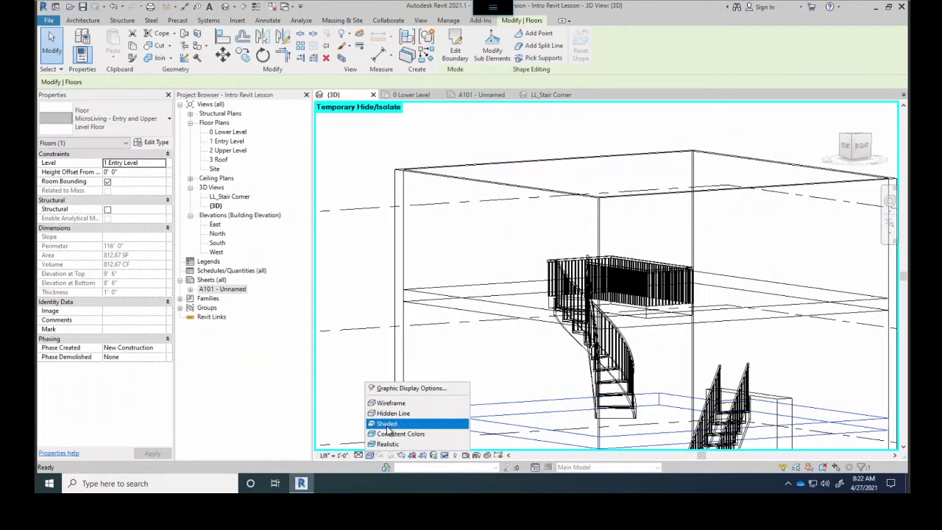
left_click(388, 424)
key("Escape")
mouse_move(456, 294)
middle_mouse_down("shift")
mouse_move(540, 324)
mouse_move(650, 400)
mouse_move(501, 399)
mouse_move(503, 379)
middle_mouse_up("shift")
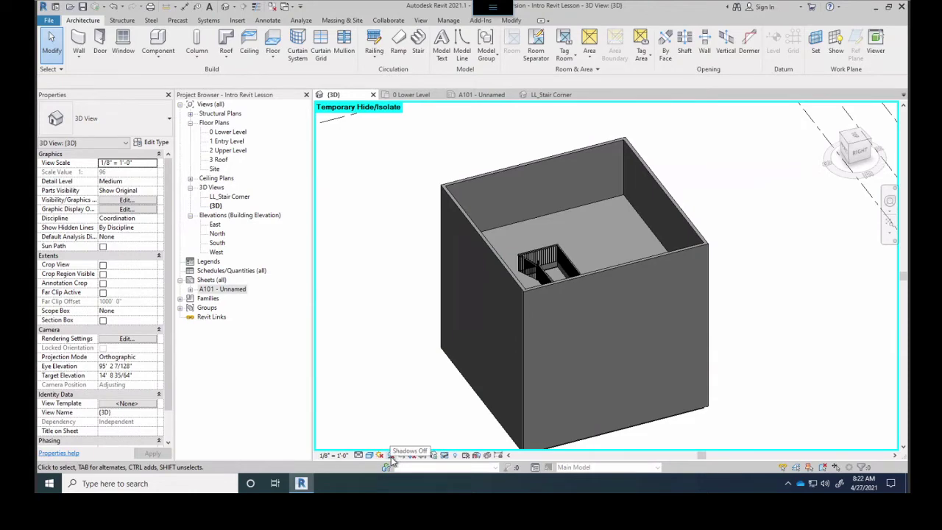
Turn Shadows on in the {3D} view and orbit to a higher front angle
left_click(390, 456)
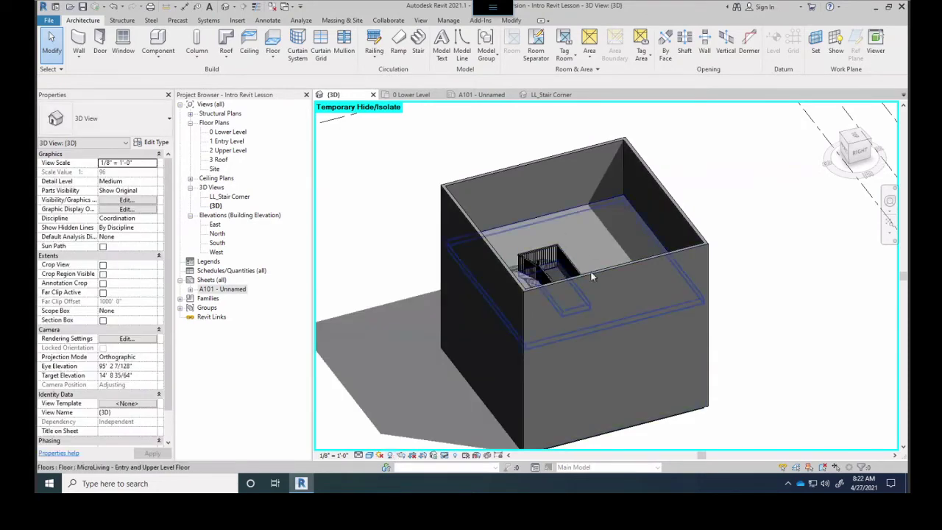
middle_click_drag(542, 381, 434, 361, "shift")
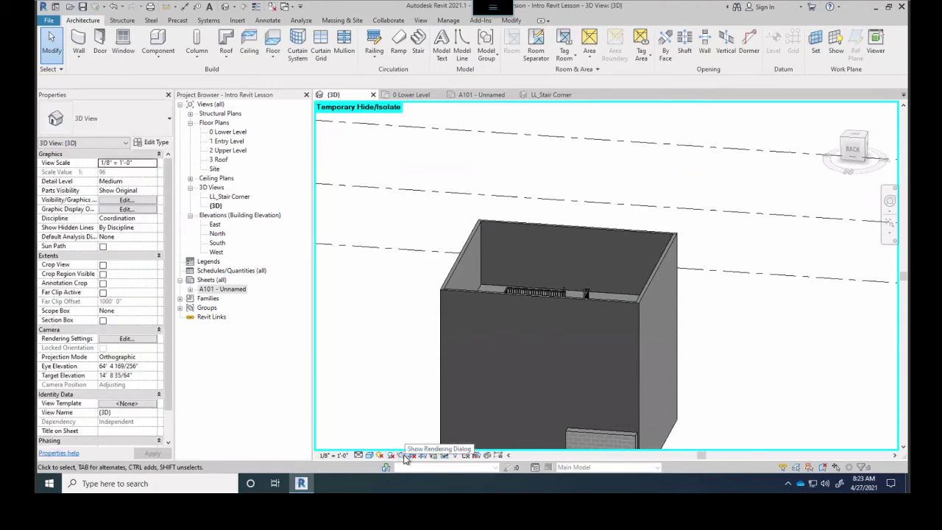
middle_click_drag(500, 370, 397, 452, "shift")
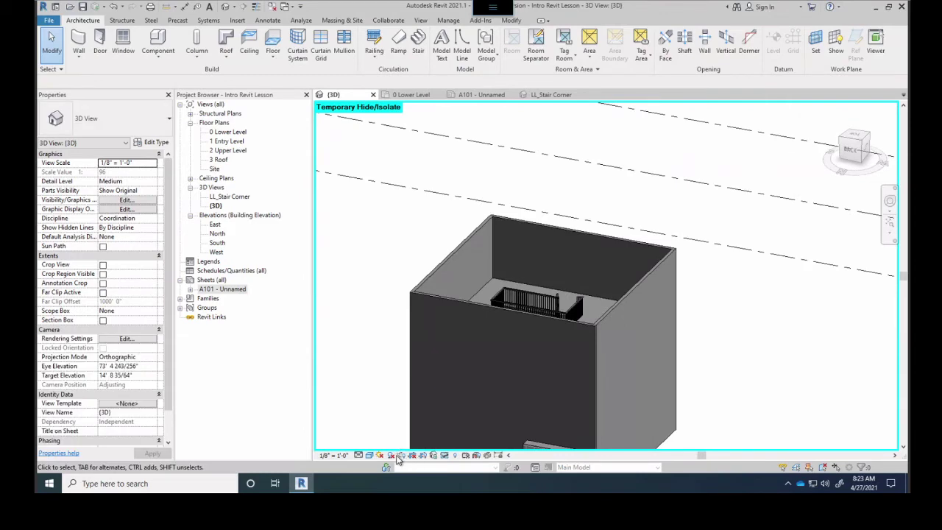
Render the {3D} view at Draft quality from the Rendering dialog
left_click(413, 455)
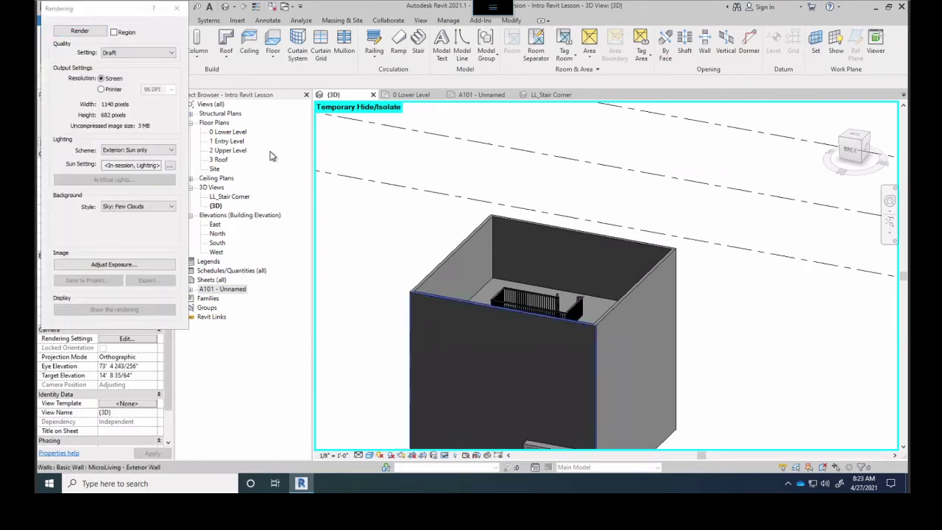
left_click_drag(99, 9, 167, 34)
left_click_drag(401, 120, 404, 122)
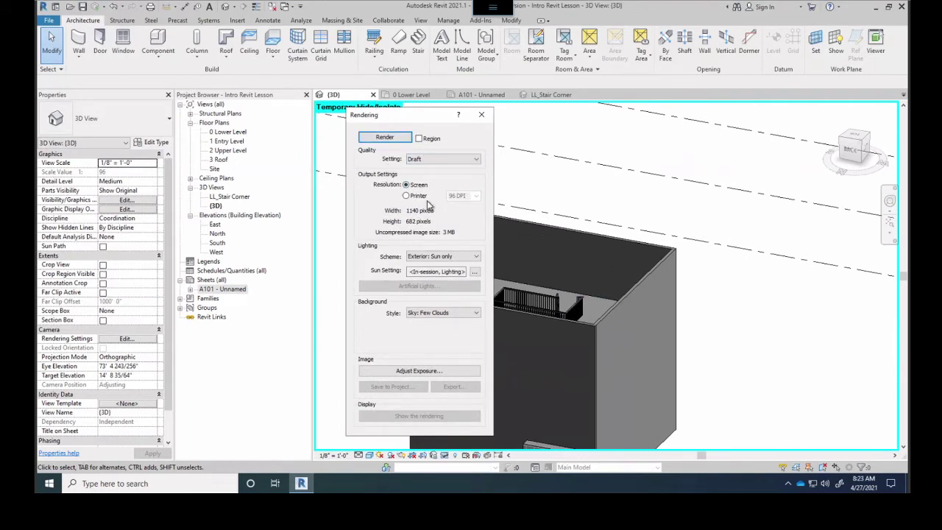
left_click(437, 162)
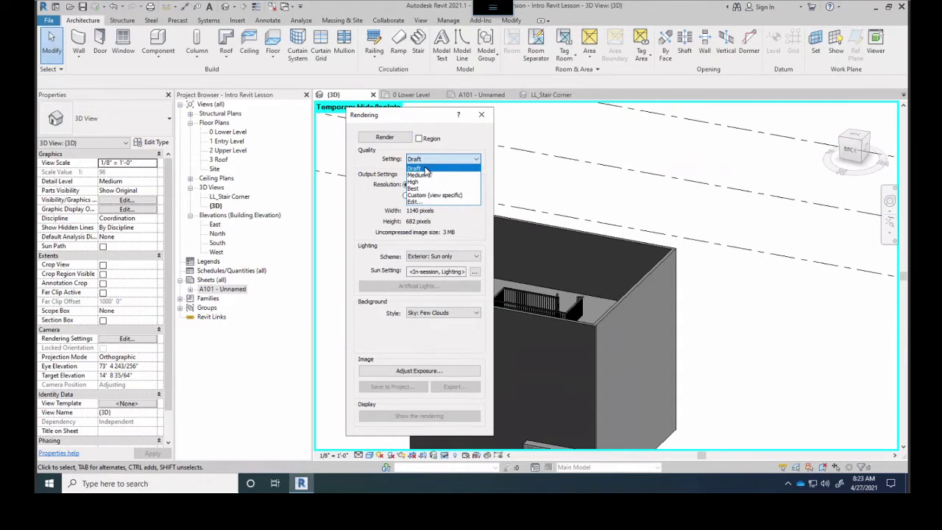
left_click(424, 169)
left_click(384, 139)
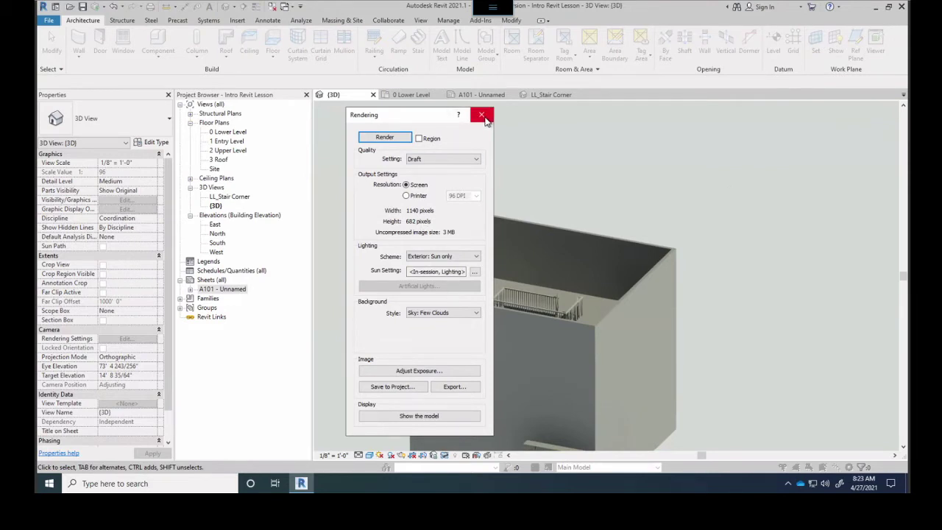
Close the Rendering dialog and zoom the {3D} view to show the whole enclosure
middle_click_drag(609, 401, 625, 358)
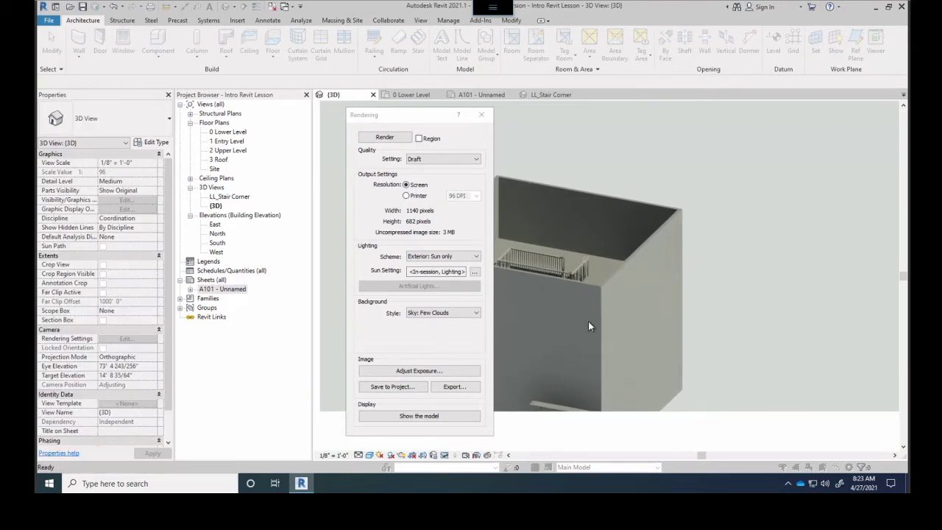
scroll(593, 329, "up", 2)
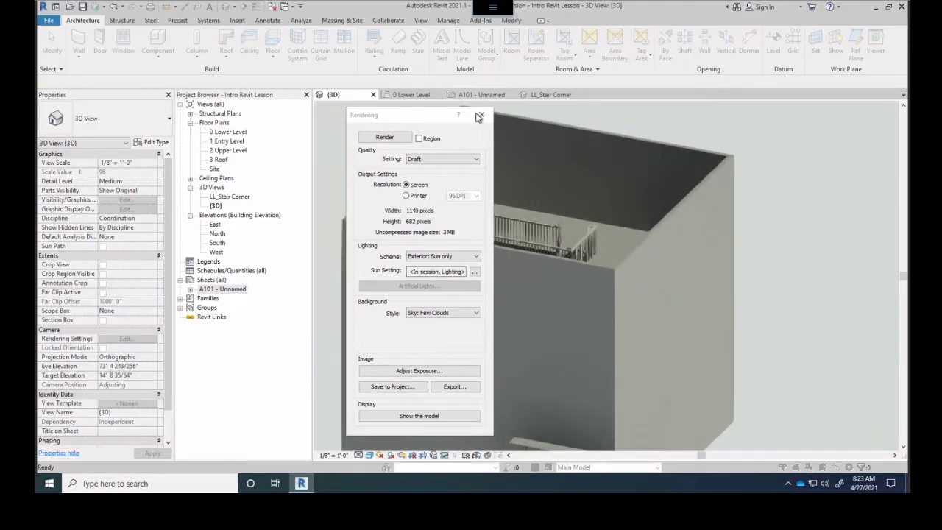
left_click(478, 116)
scroll(567, 247, "up", 4)
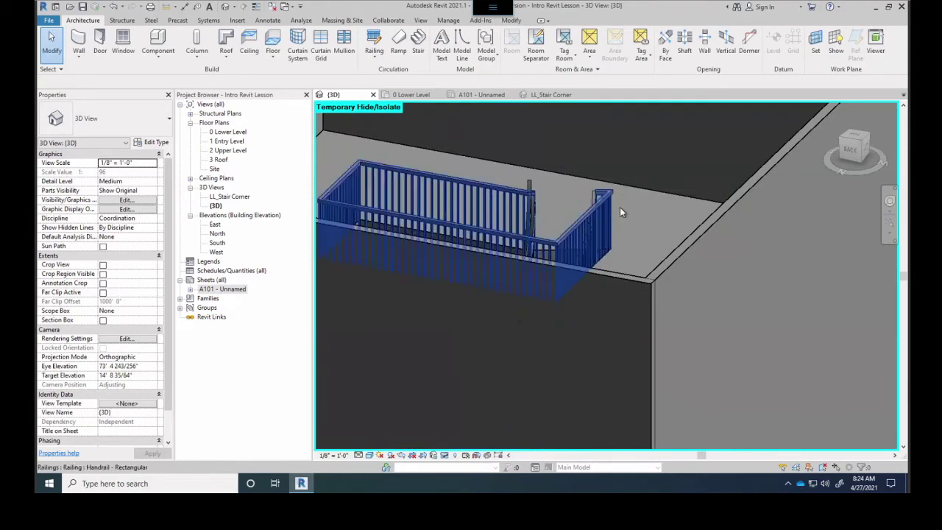
scroll(515, 266, "down", 6)
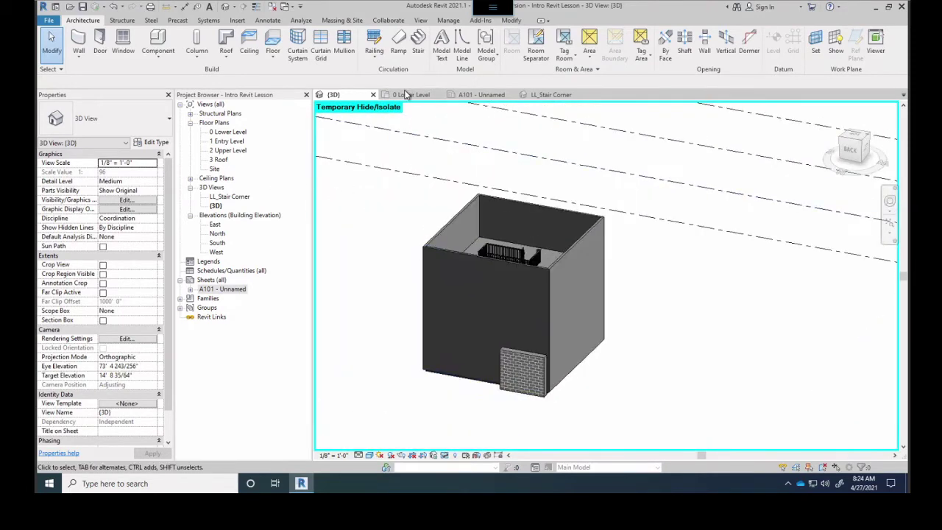
Open the LL_Stair Corner perspective, bring up its Rendering dialog, then close it
left_click(545, 94)
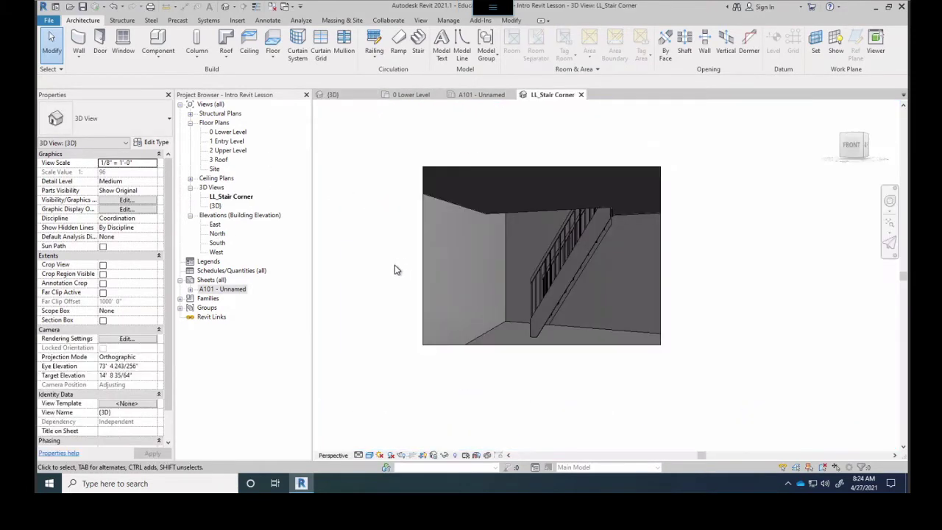
scroll(545, 253, "up", 2)
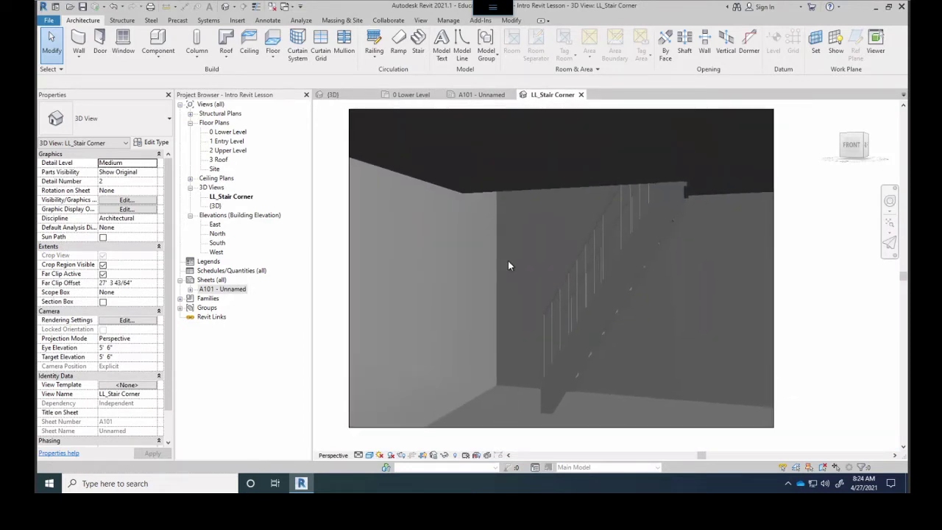
left_click(401, 456)
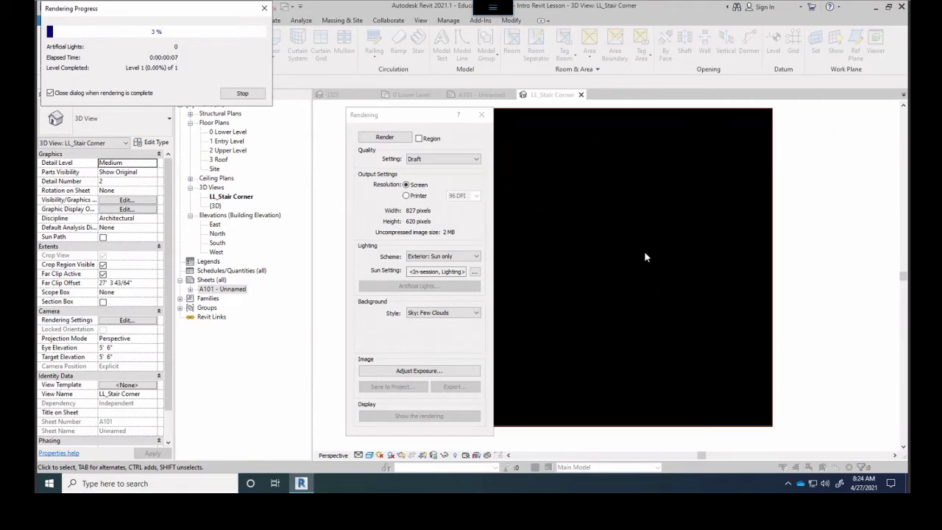
left_click_drag(423, 114, 308, 91)
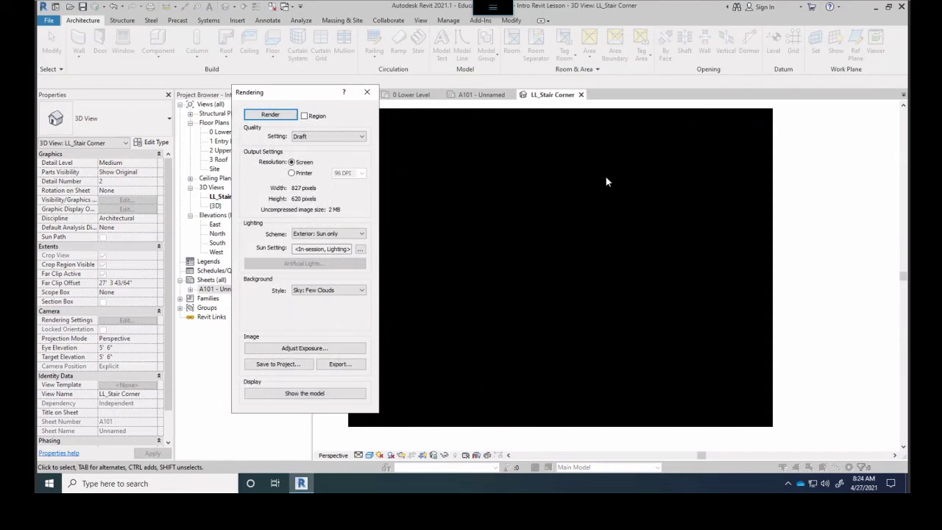
left_click(368, 94)
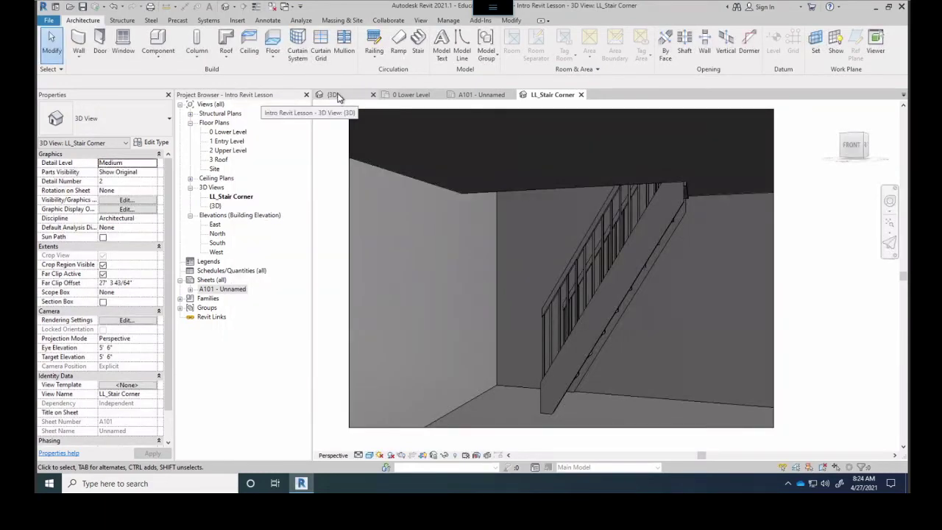
Place a Fixed 36" x 48" window on the 0 Lower Level wall beside the stair
left_click(403, 97)
scroll(493, 271, "down", 4)
left_click(123, 43)
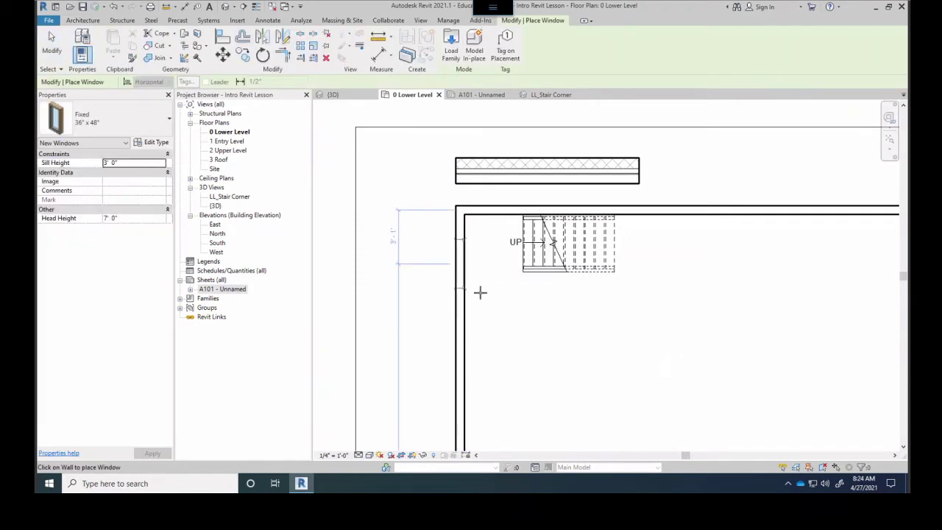
left_click(472, 284)
Start a Draft rendering of the LL_Stair Corner perspective
left_click(548, 96)
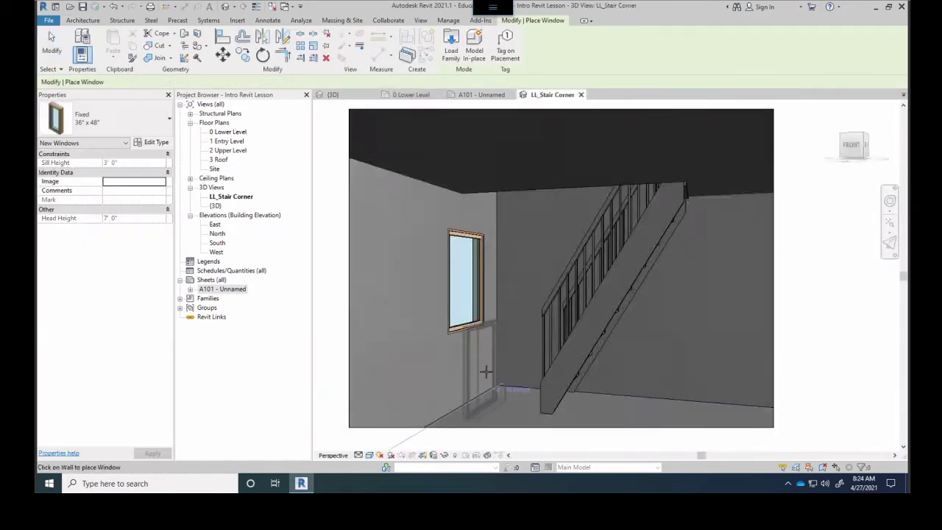
left_click(401, 456)
left_click(261, 115)
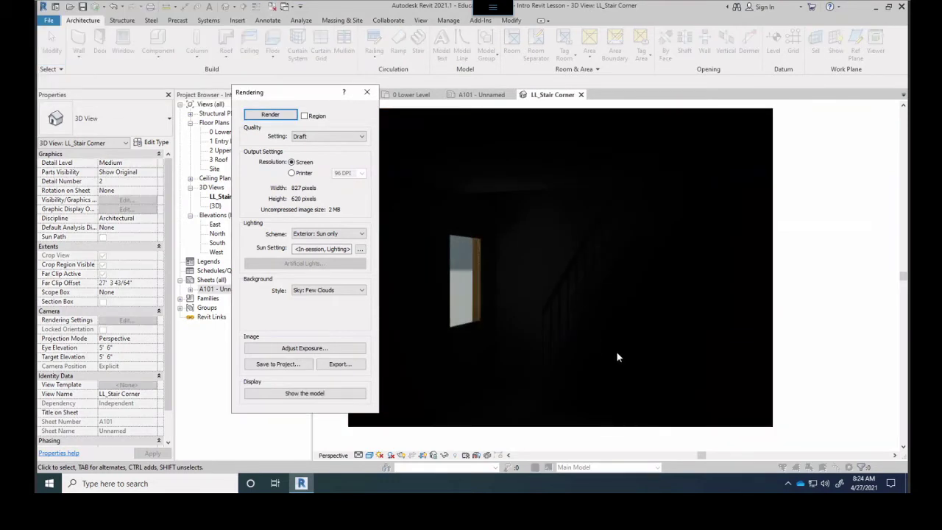
Re-render the stair corner with the Interior: Sun only lighting scheme, then close the rendering
left_click(321, 238)
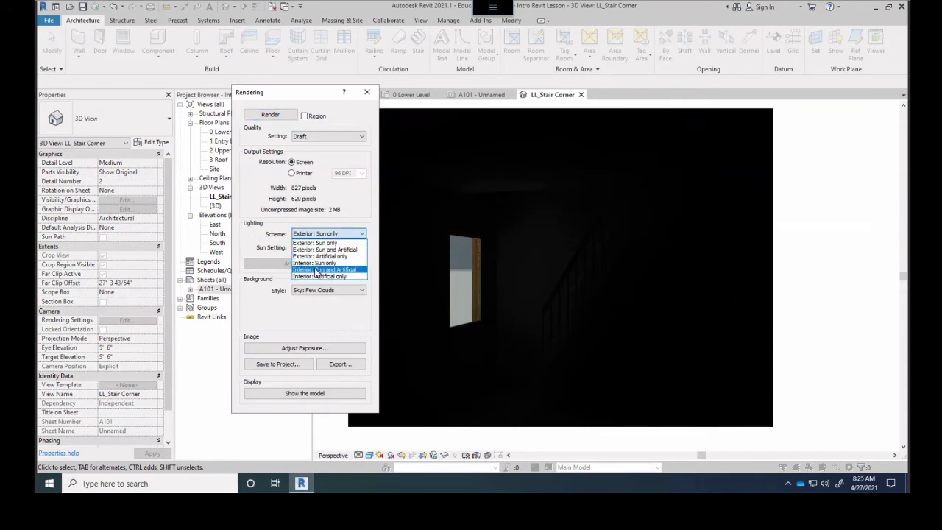
left_click(322, 264)
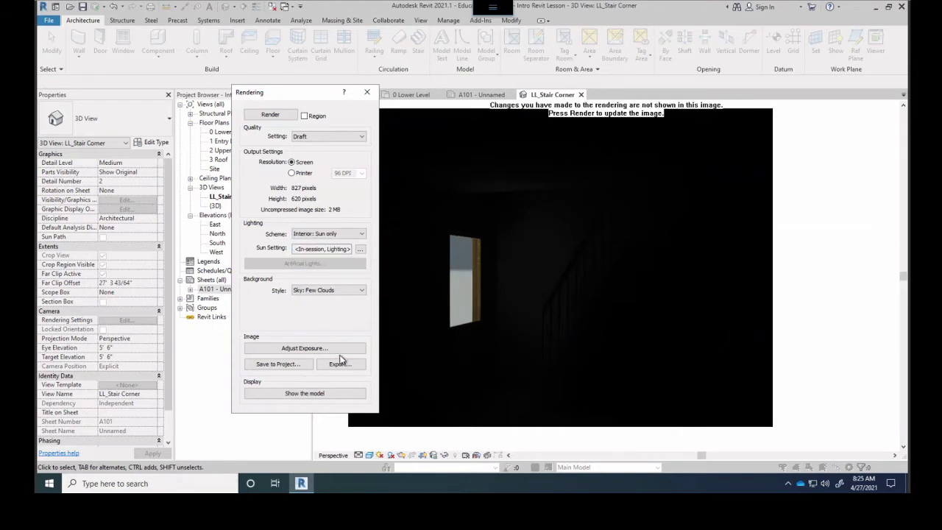
left_click(271, 115)
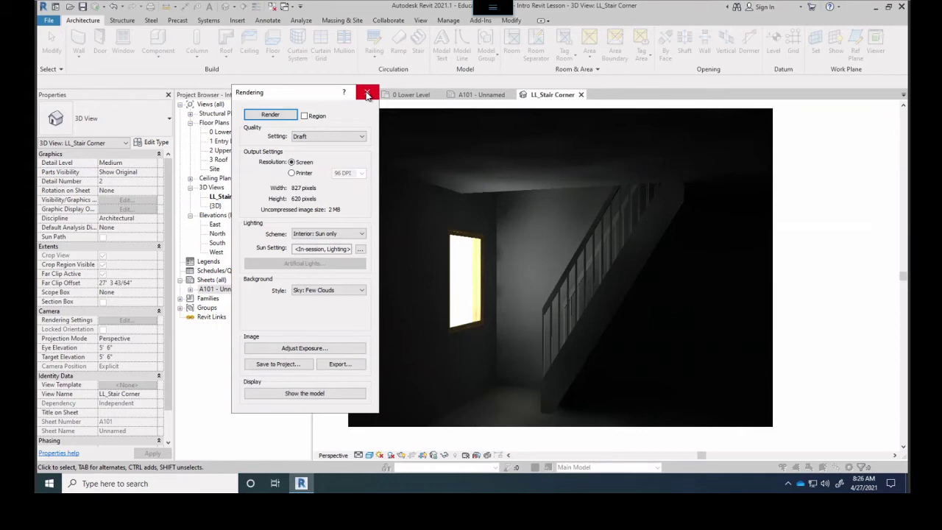
left_click(367, 94)
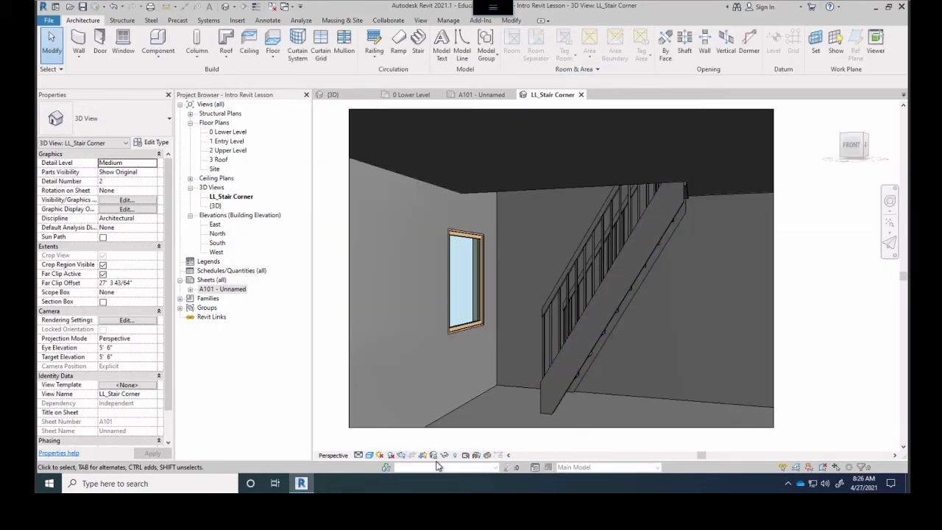
Switch to the {3D} view and reset temporary hide/isolate so the roof reappears
left_click(423, 94)
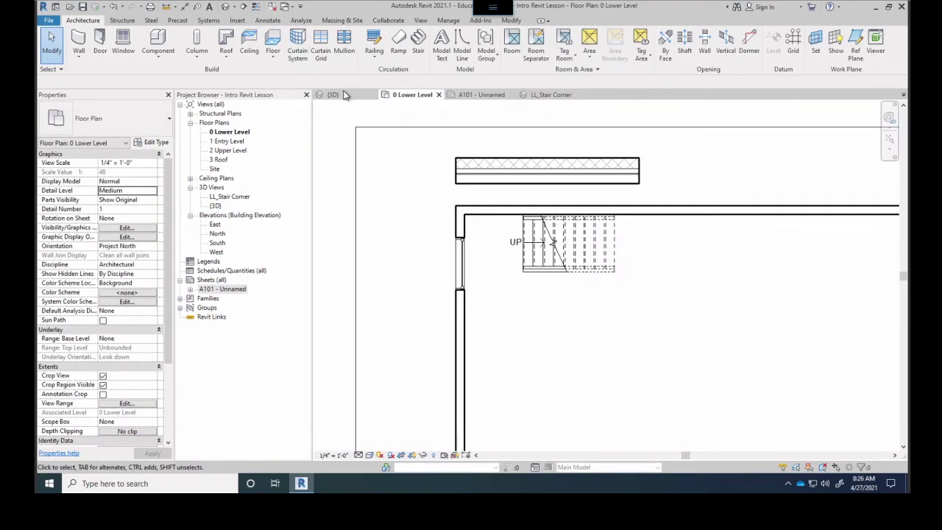
left_click(345, 95)
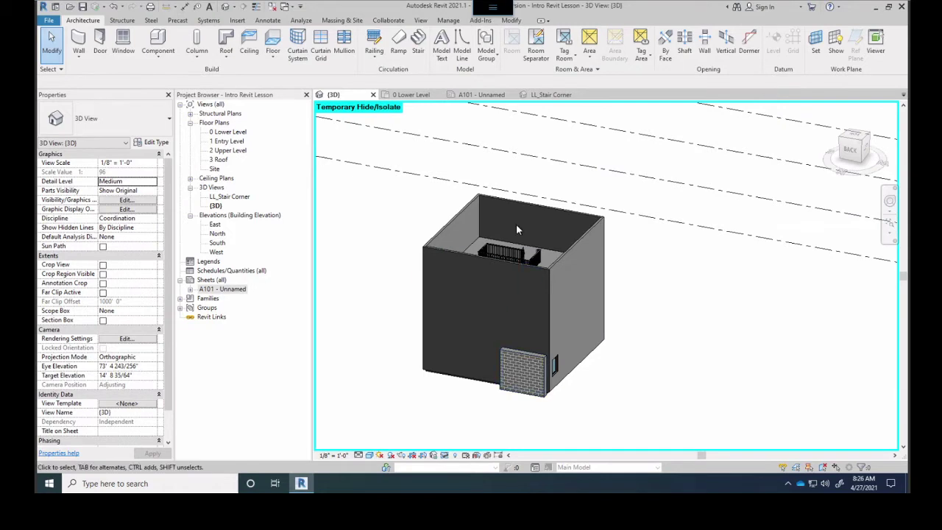
scroll(514, 219, "up", 4)
scroll(493, 293, "down", 3)
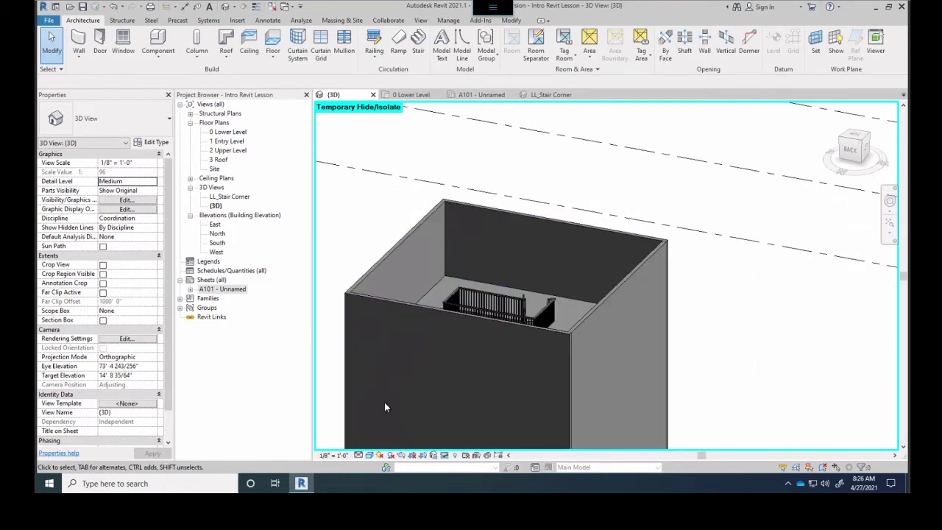
left_click(445, 454)
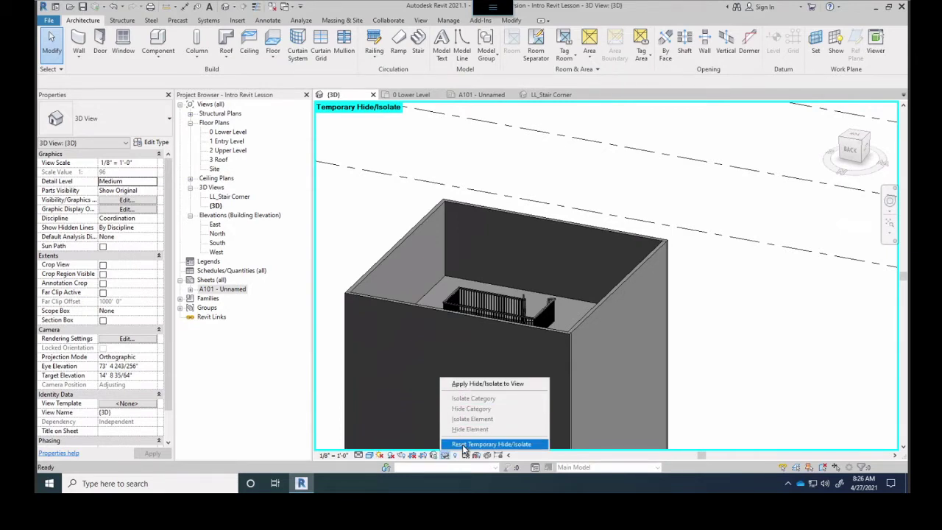
left_click(462, 444)
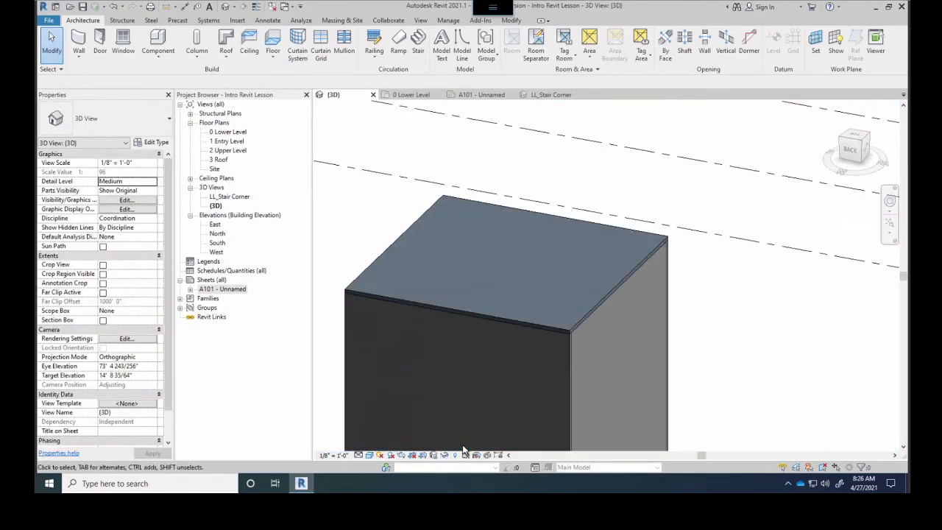
Temporarily hide the roof and orbit in to see the railing inside
left_click(600, 304)
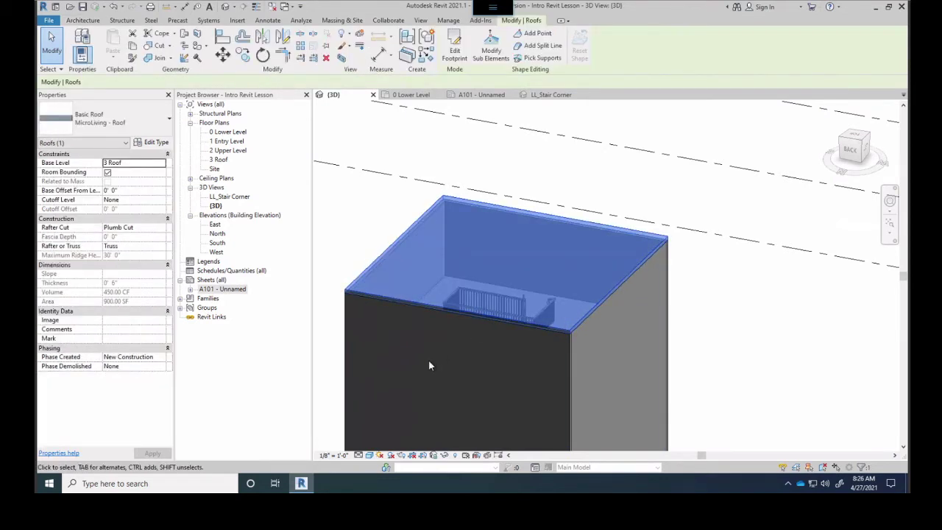
left_click(444, 455)
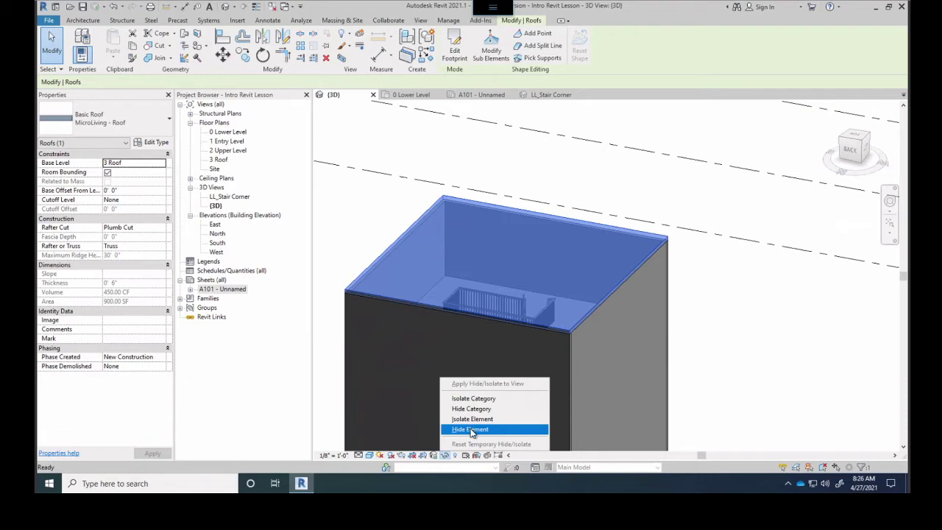
left_click(471, 429)
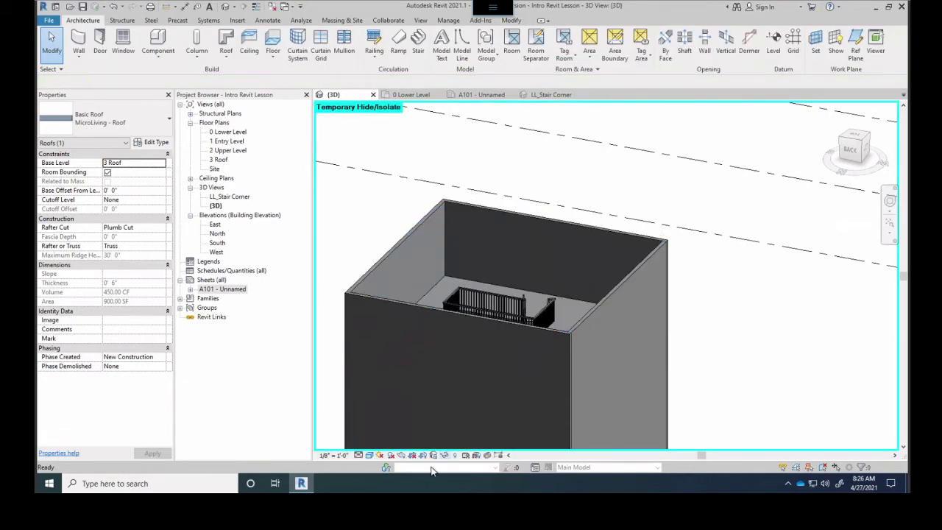
middle_click_drag(462, 317, 448, 341, "shift")
scroll(482, 321, "up", 3)
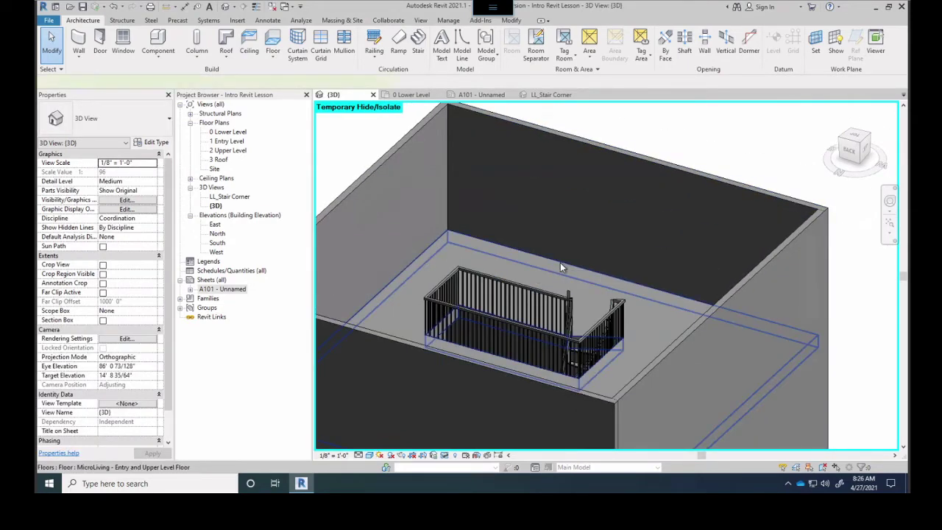
Temporarily hide the upper-level floor and orbit to a new angle
left_click(559, 263)
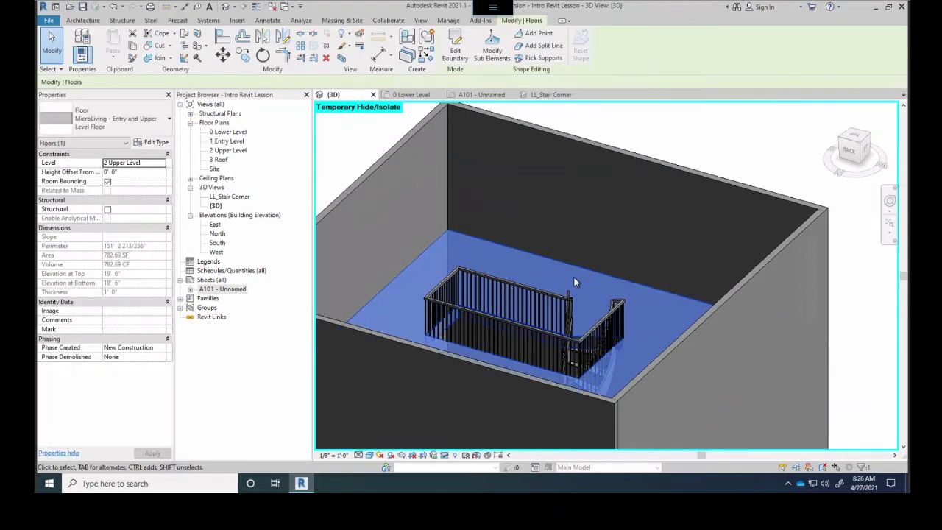
left_click(444, 455)
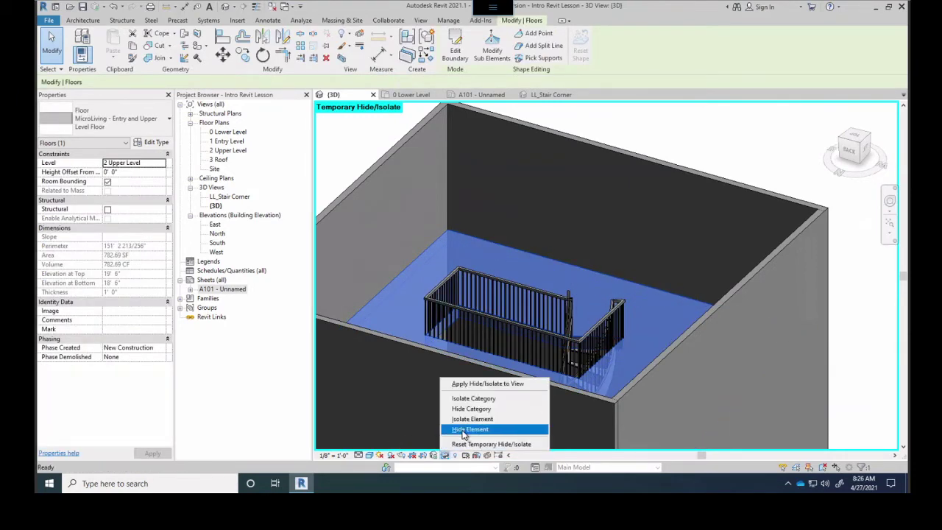
left_click(464, 429)
middle_click_drag(630, 309, 497, 193, "shift")
scroll(466, 336, "down", 4)
scroll(465, 132, "up", 2)
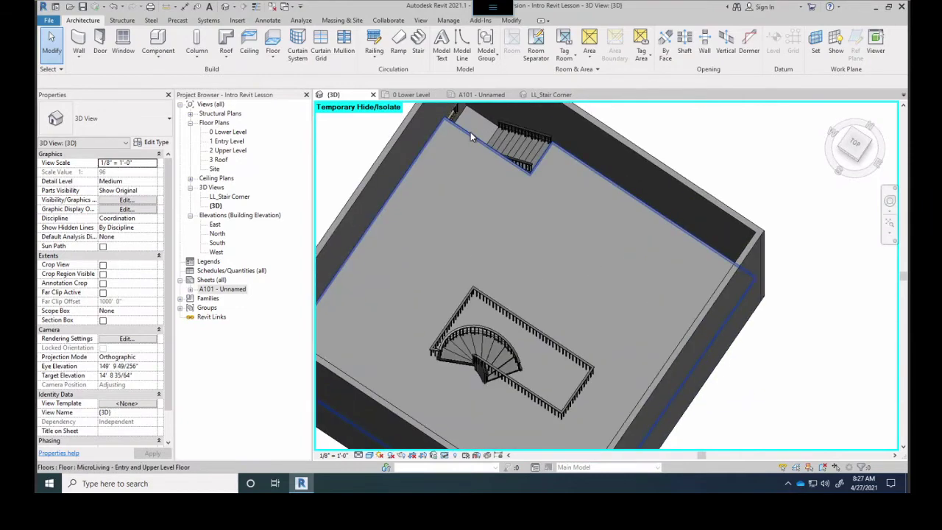
Temporarily hide the entry-level floor and orbit to view the lower level
left_click(431, 246)
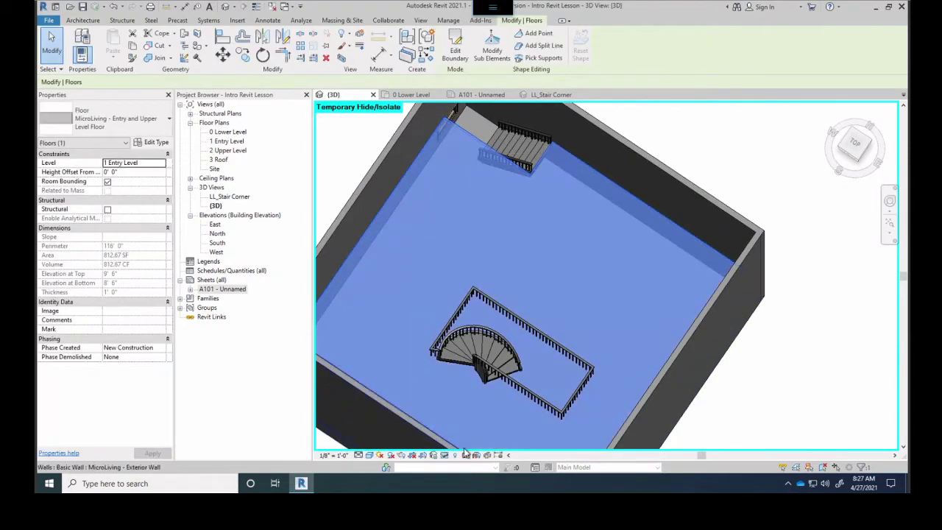
left_click(444, 455)
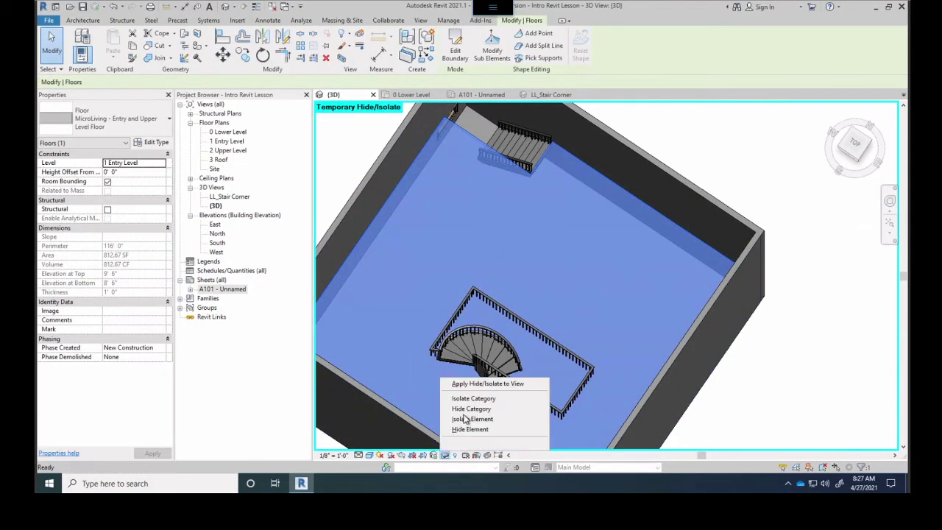
left_click(470, 429)
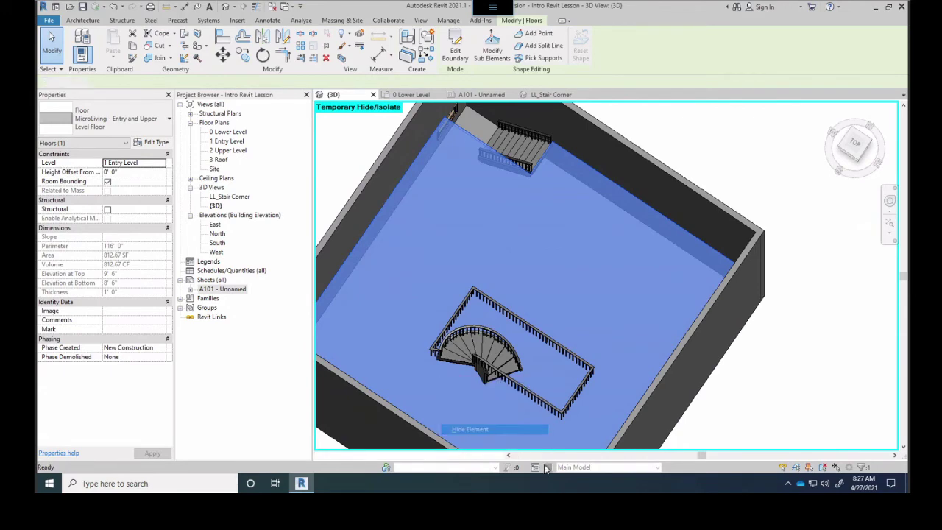
middle_click_drag(544, 324, 552, 246, "shift")
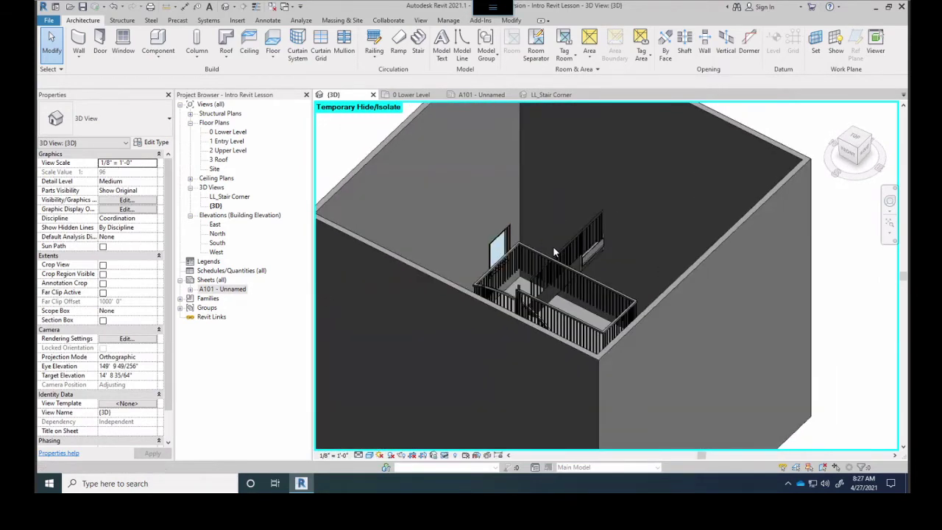
Reset temporary hide/isolate to restore all hidden elements, including the roof
left_click(444, 456)
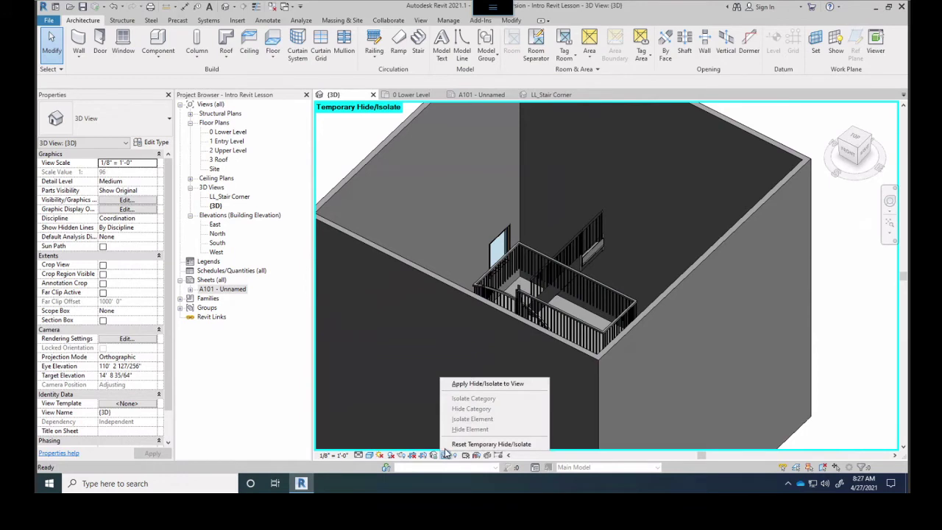
left_click(483, 445)
scroll(451, 336, "down", 2)
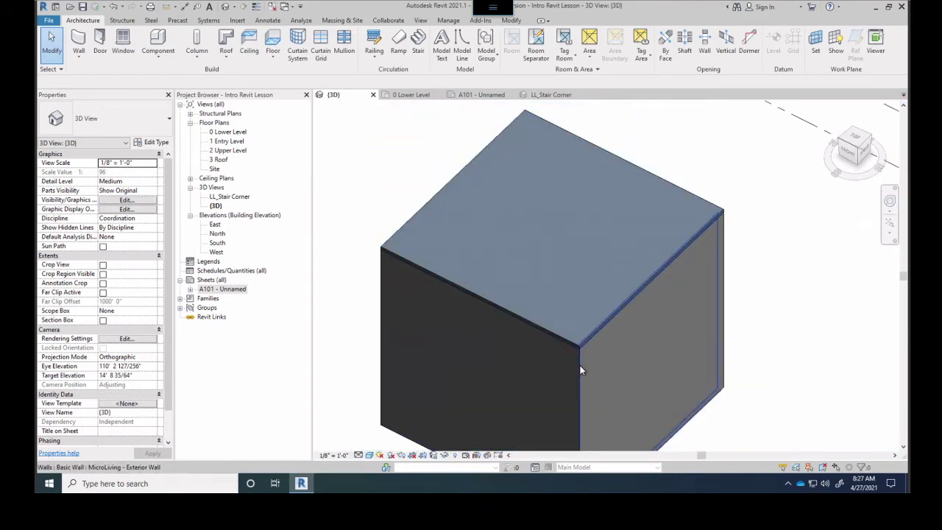
left_click(578, 367)
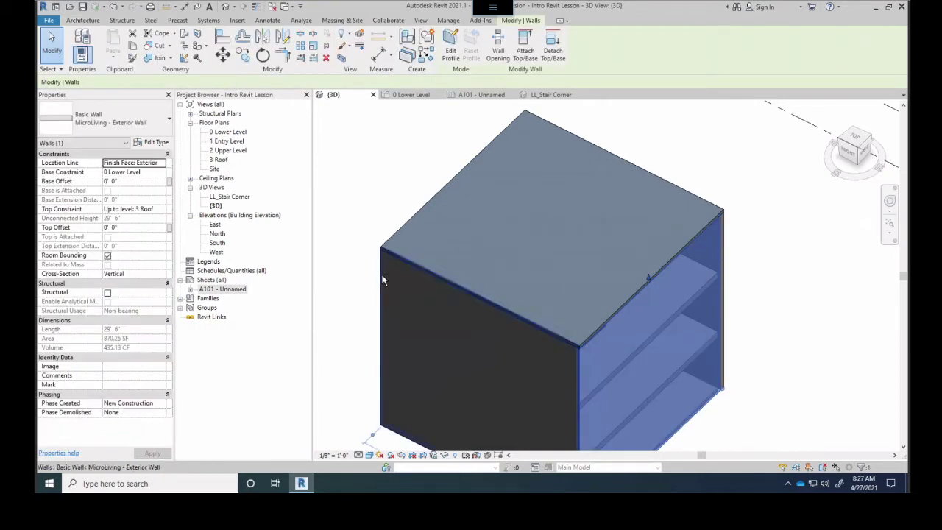
left_click(435, 454)
left_click(532, 428)
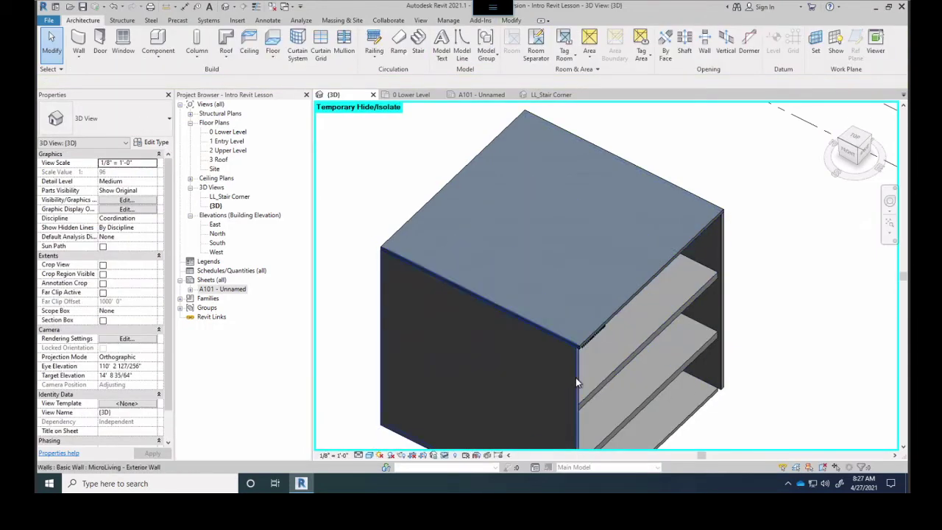
left_click(573, 380)
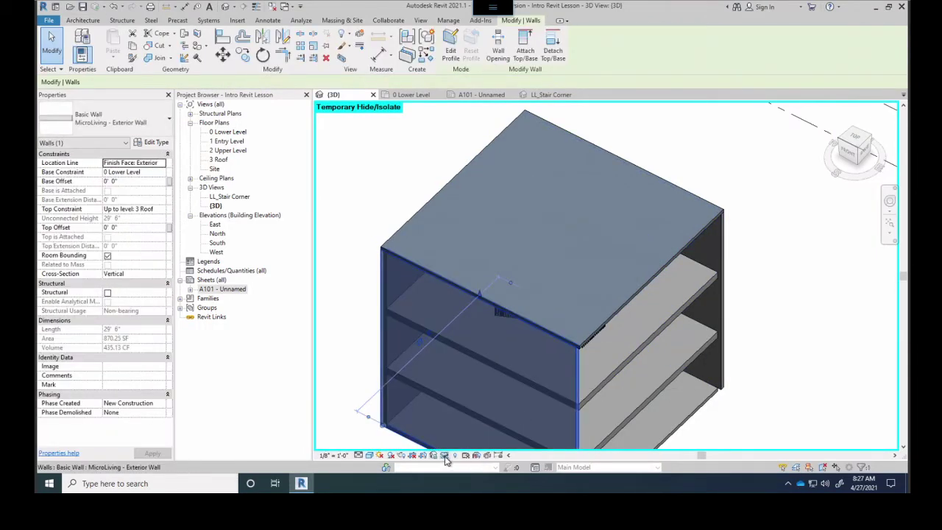
left_click(445, 458)
left_click(527, 427)
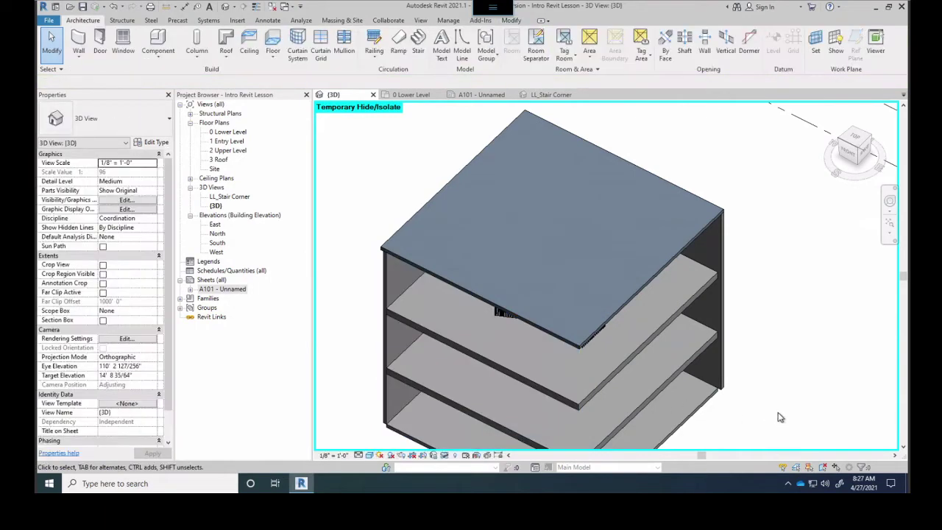
middle_click_drag(780, 418, 516, 256, "shift")
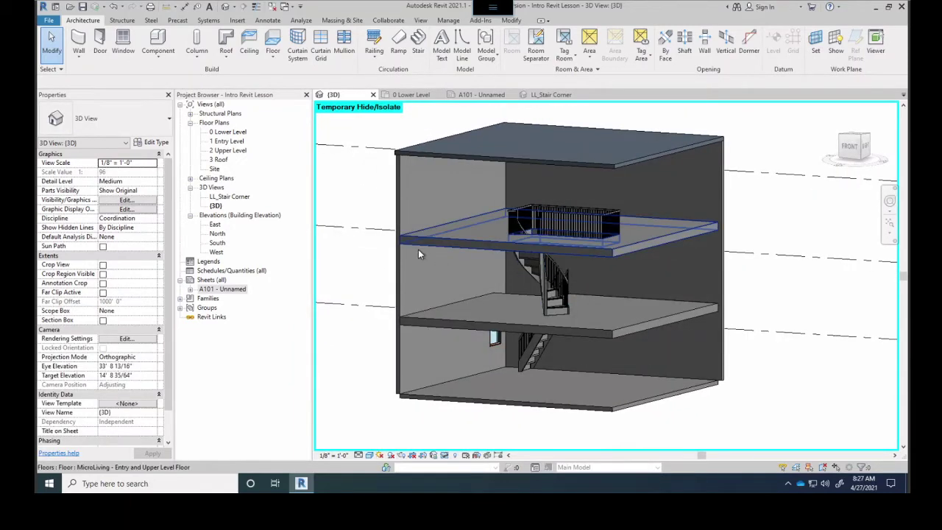
middle_click_drag(422, 265, 417, 273, "shift")
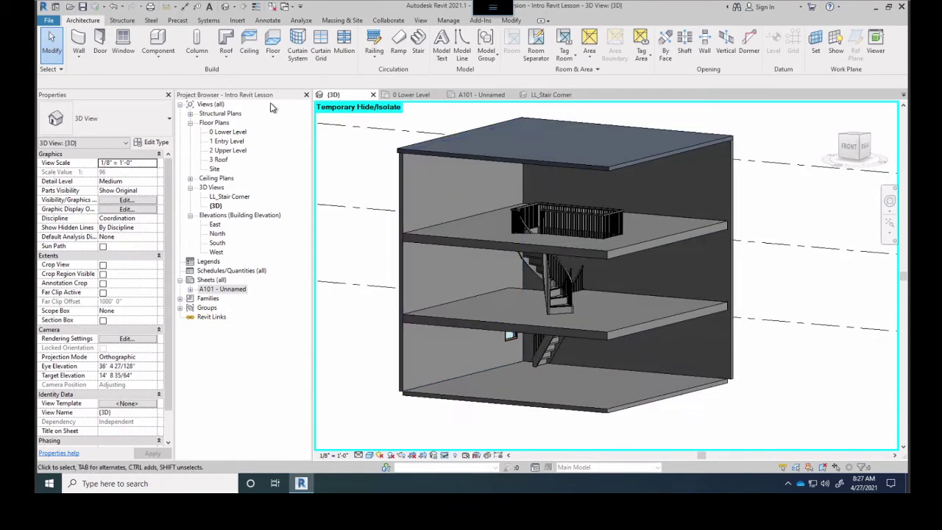
left_click(445, 456)
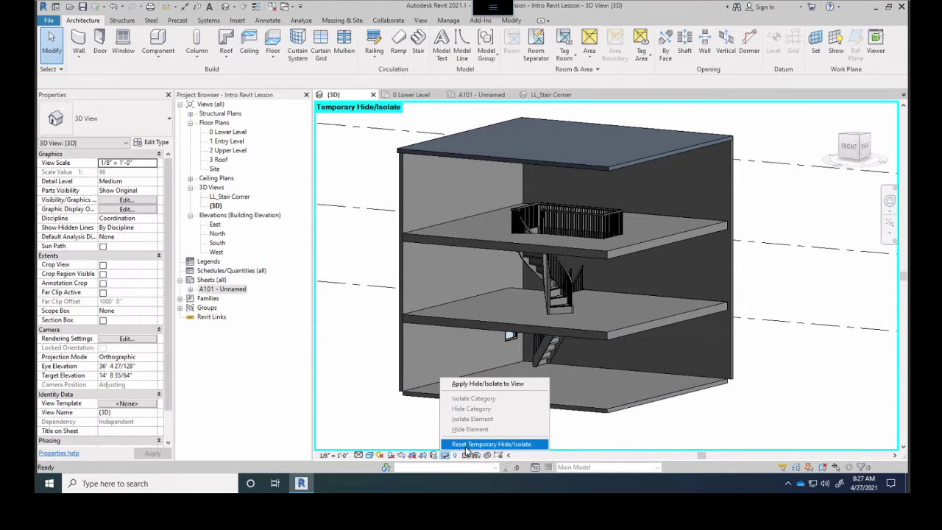
left_click(467, 445)
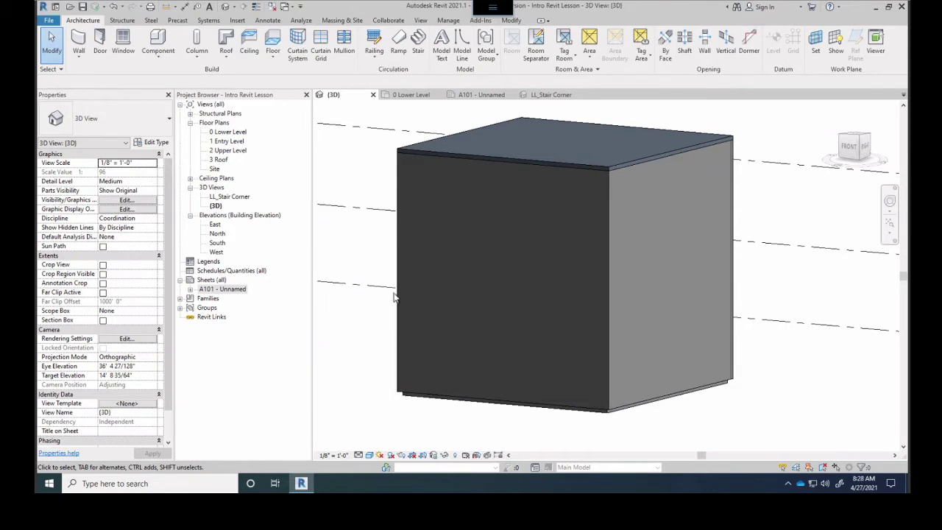
Orbit to the house's left face and delete the small brick CMU wall piece
middle_click_drag(372, 267, 390, 309, "shift")
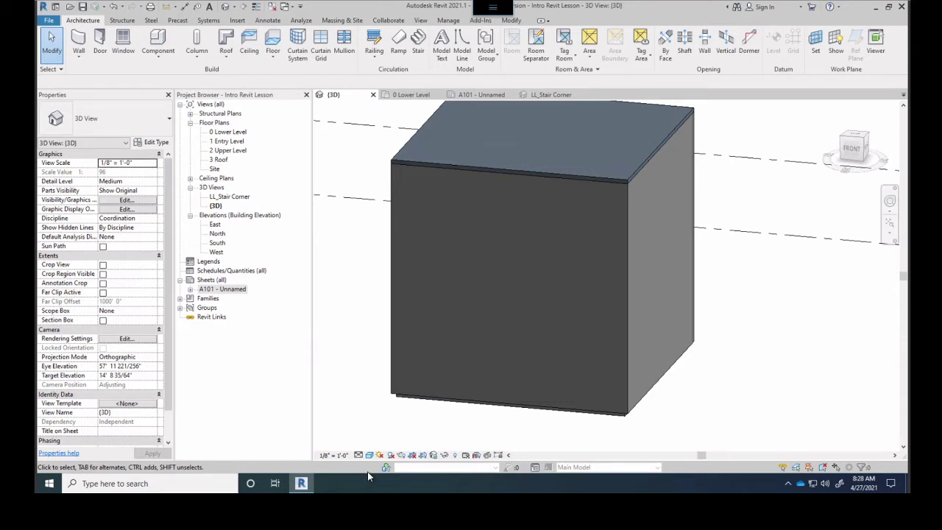
scroll(426, 346, "down", 2)
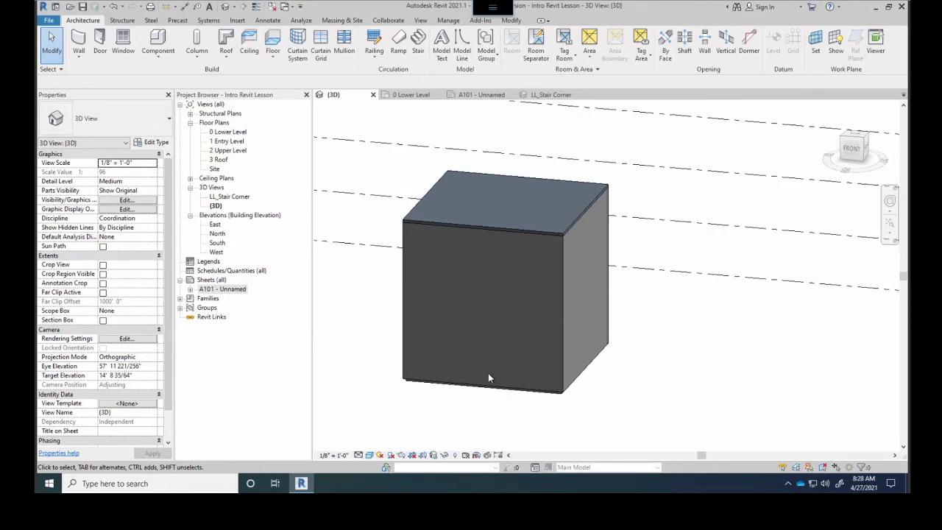
middle_click_drag(430, 229, 753, 296, "shift")
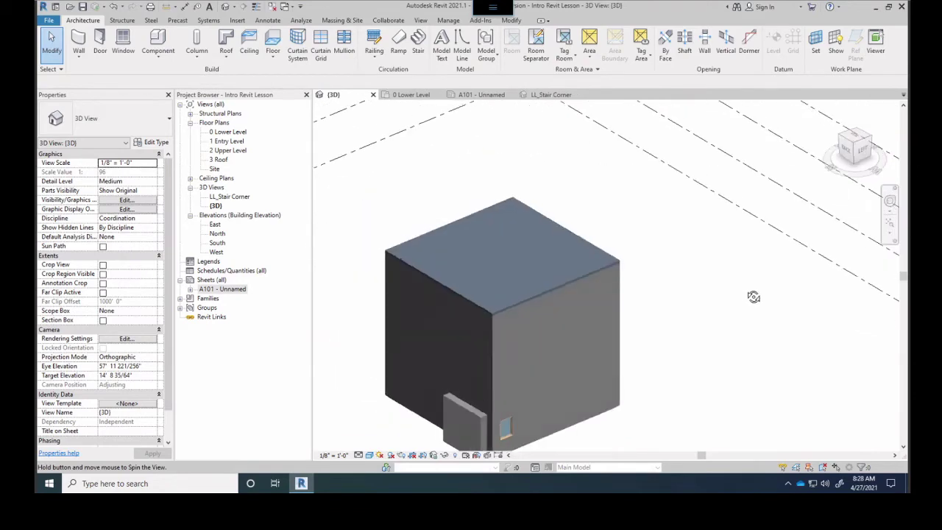
left_click(464, 416)
key("Delete")
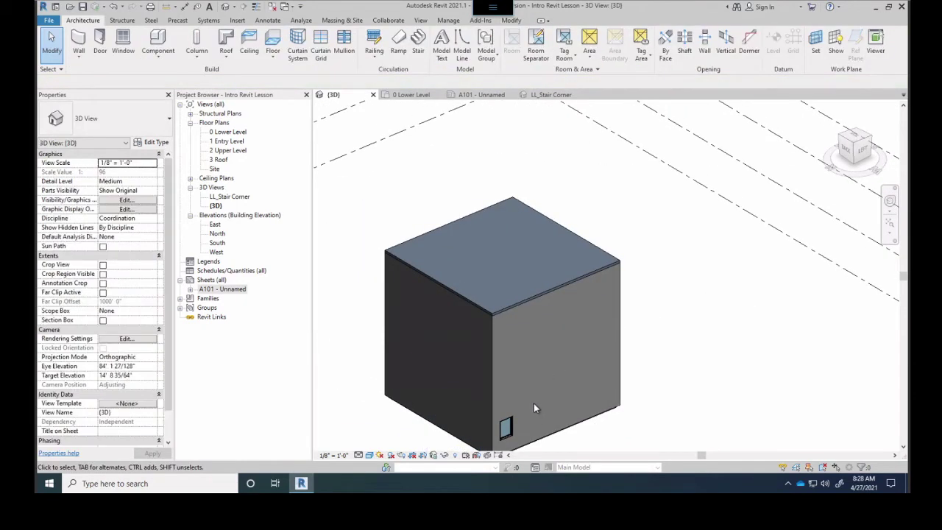
Delete the small window from the exterior wall
middle_click_drag(544, 394, 537, 363, "shift")
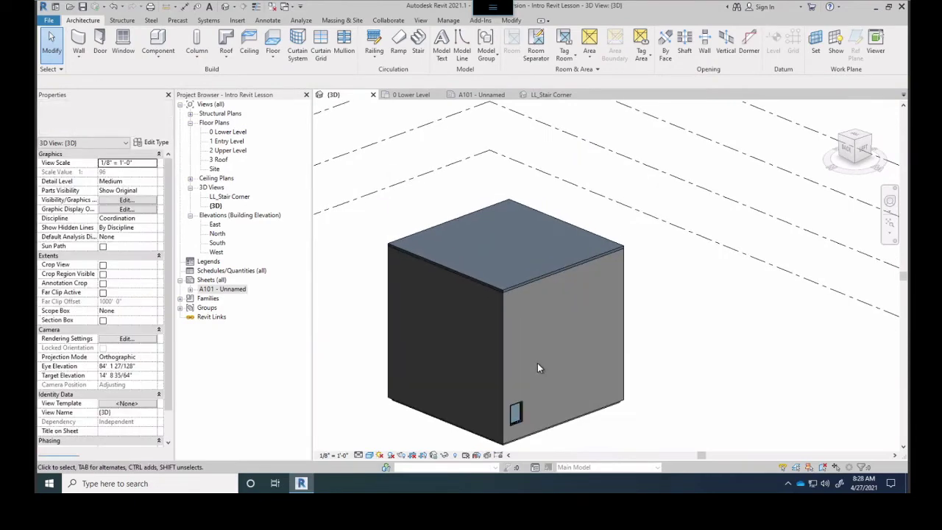
left_click(518, 417)
key("Delete")
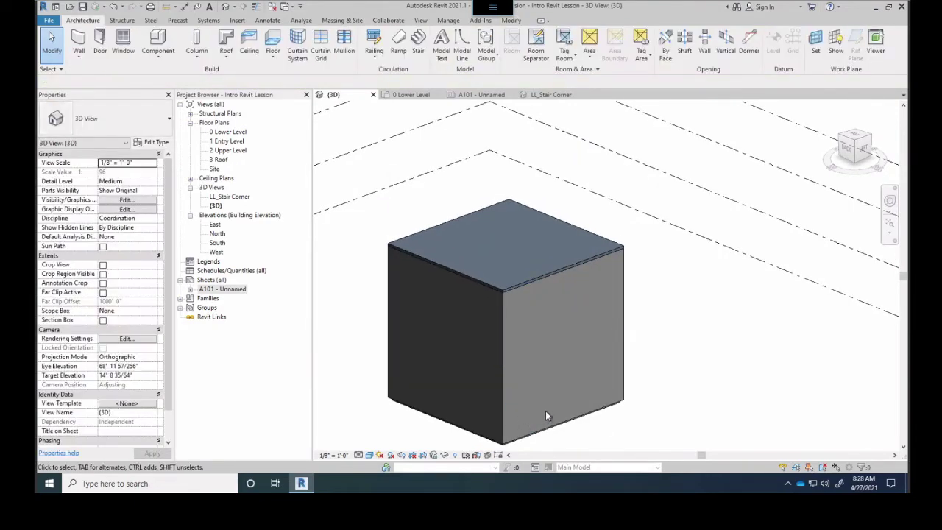
middle_click_drag(586, 374, 400, 350, "shift")
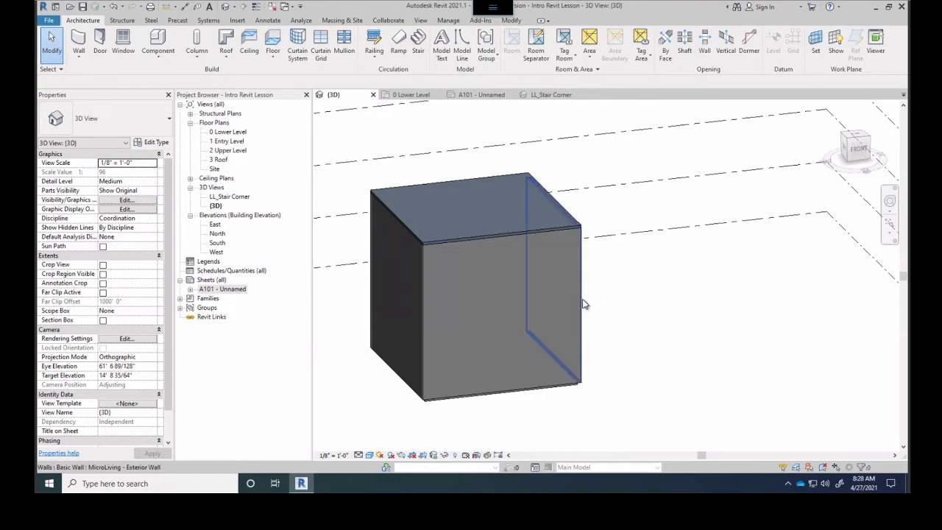
Temporarily hide the front exterior wall, then zoom and orbit around the spiral stair
left_click(424, 291)
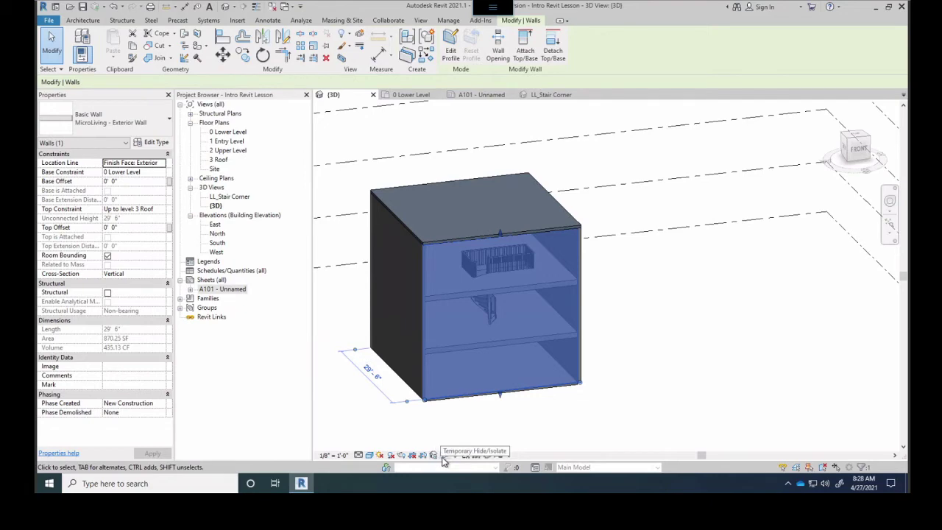
left_click(444, 456)
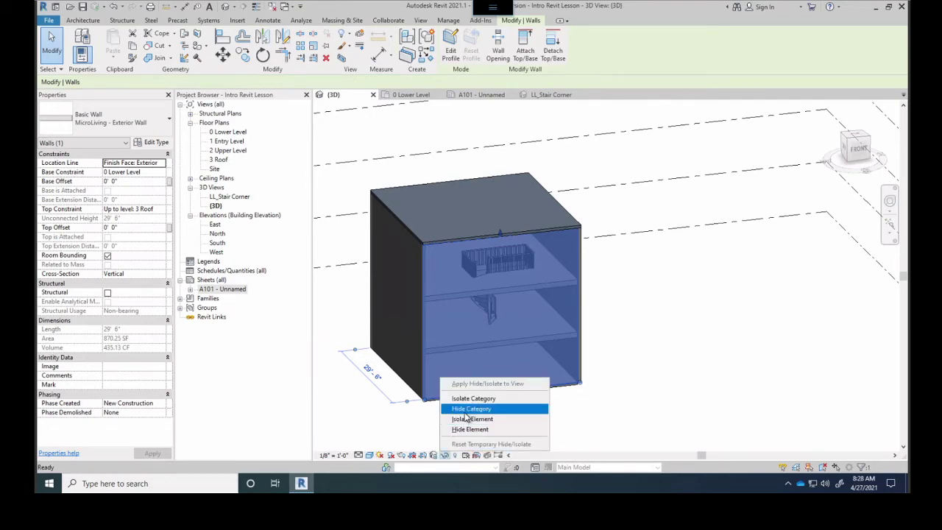
left_click(470, 431)
middle_click_drag(474, 368, 480, 282, "shift")
scroll(480, 282, "up", 5)
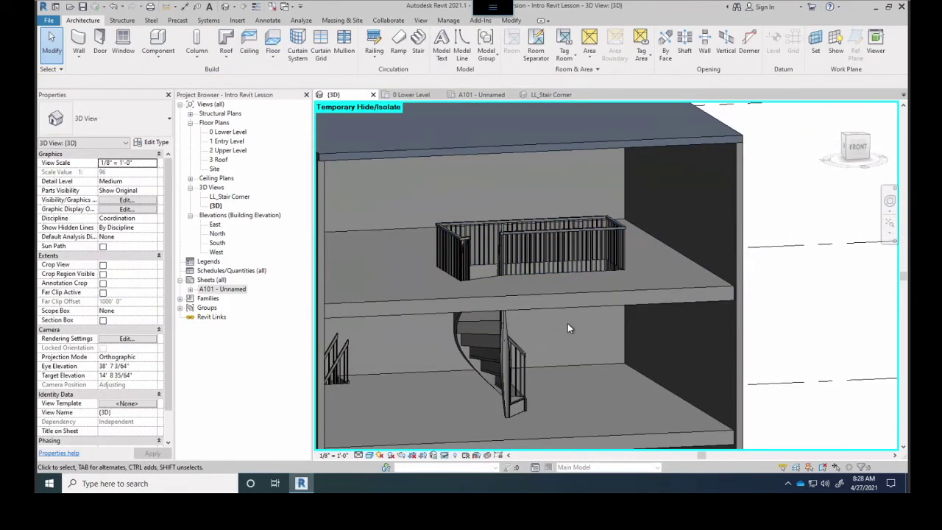
left_click(513, 355)
middle_click_drag(512, 355, 438, 278, "shift")
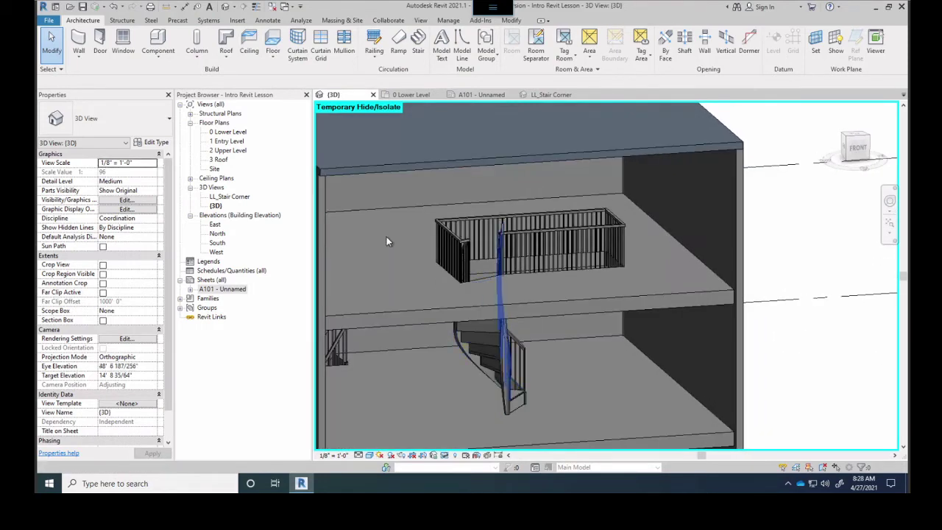
Open the 0 Lower Level floor plan and zoom out
double_click(236, 133)
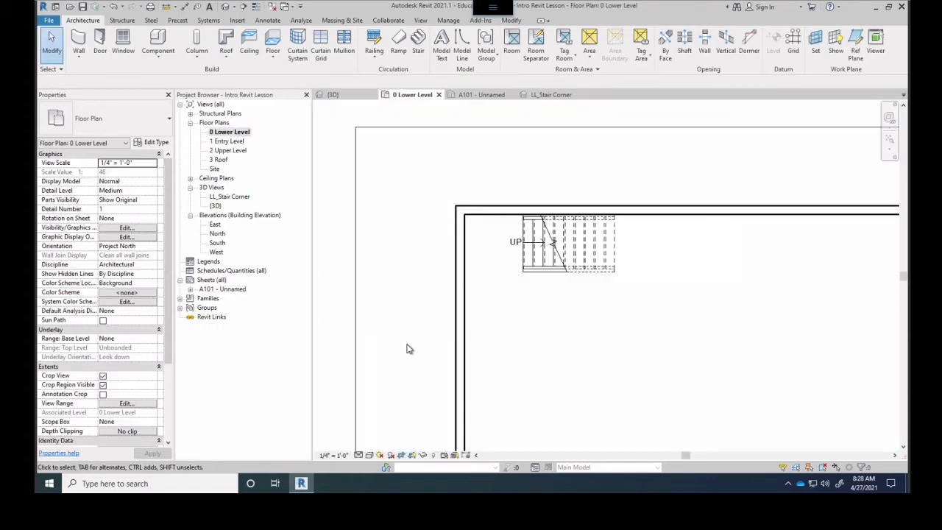
scroll(558, 334, "down", 5)
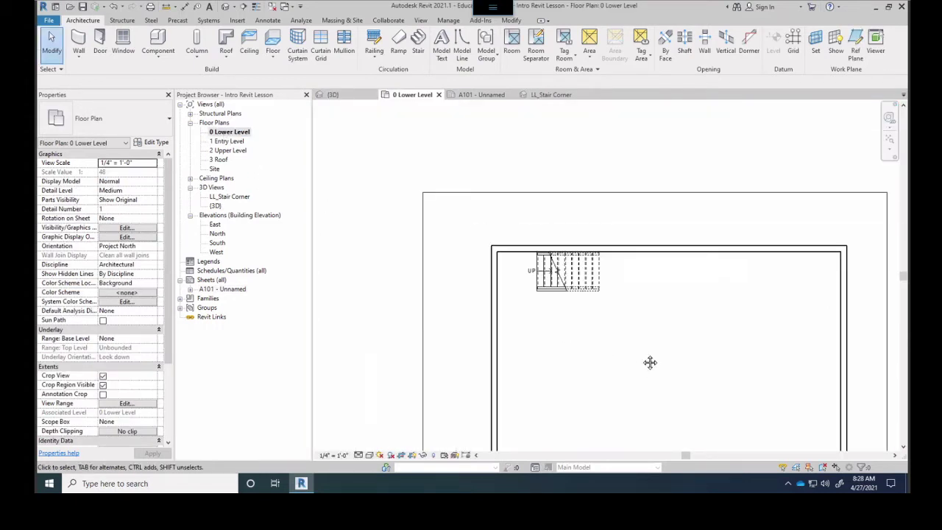
scroll(537, 274, "down", 3)
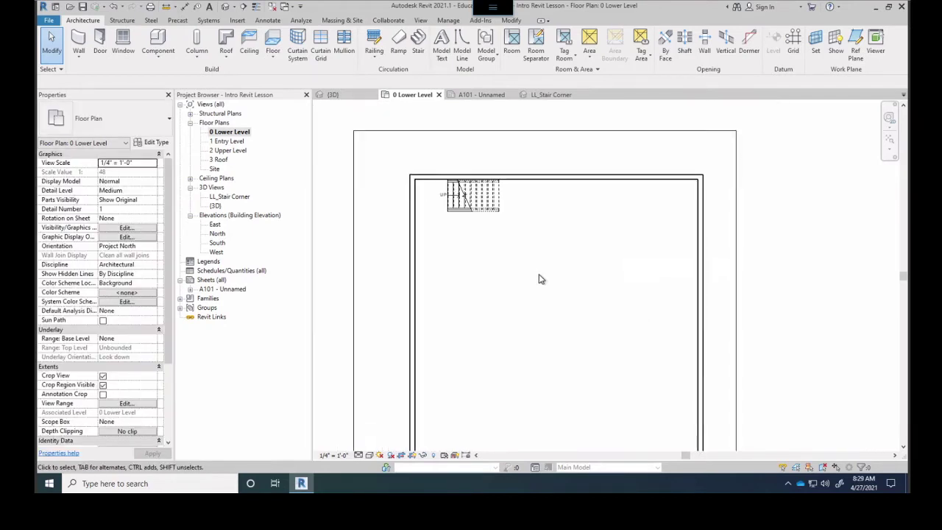
Start a window and, after browsing the window types, choose Fixed 24" x 72"
left_click(123, 41)
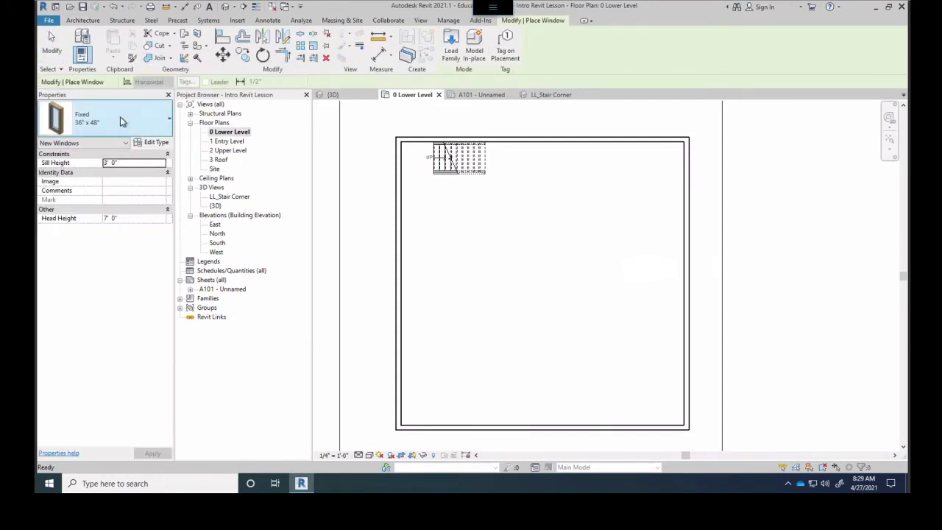
left_click(144, 123)
left_click(143, 128)
left_click(137, 128)
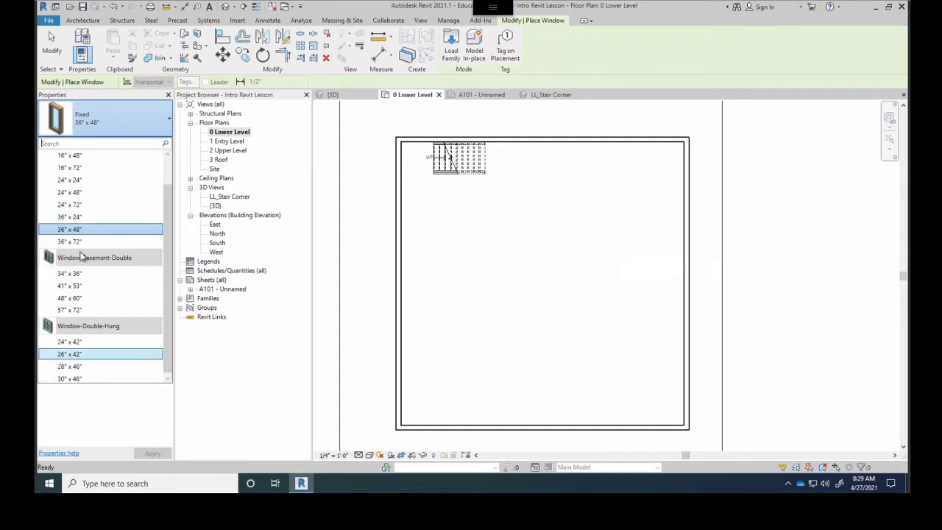
scroll(85, 220, "up", 2)
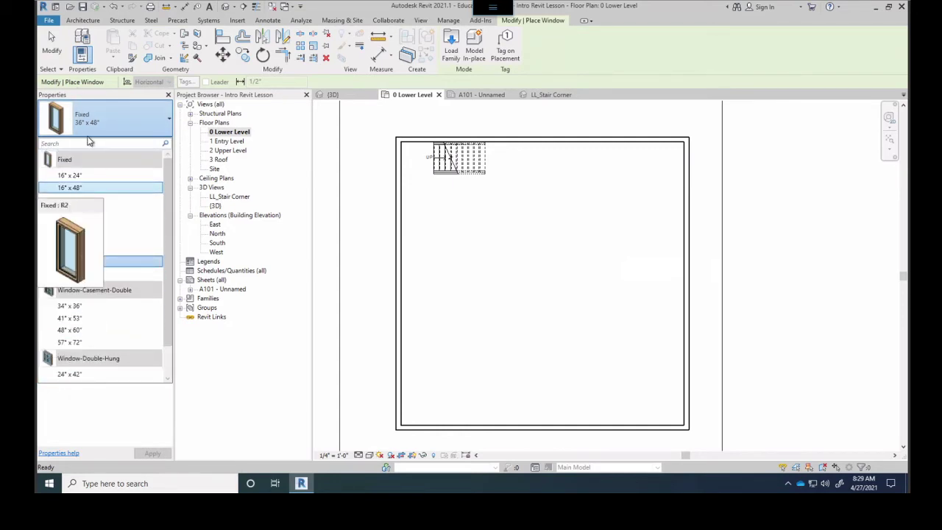
left_click(83, 21)
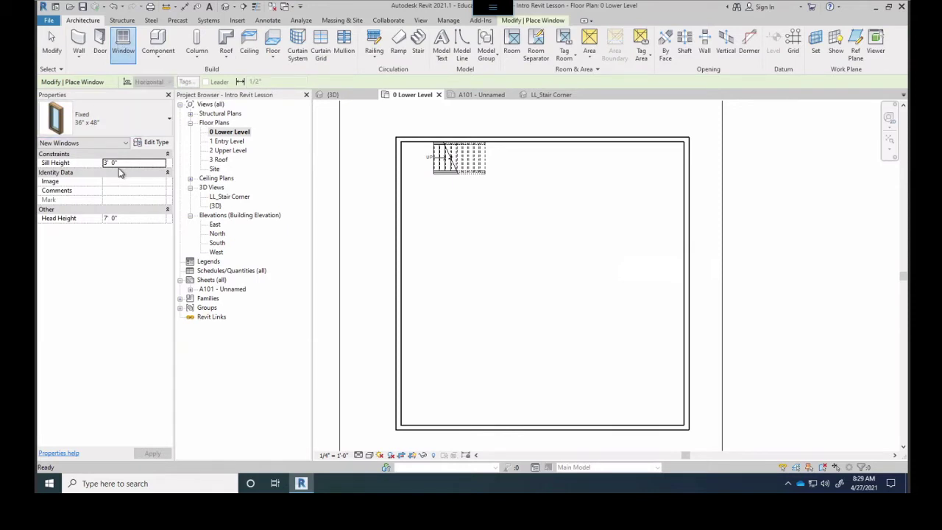
left_click(150, 125)
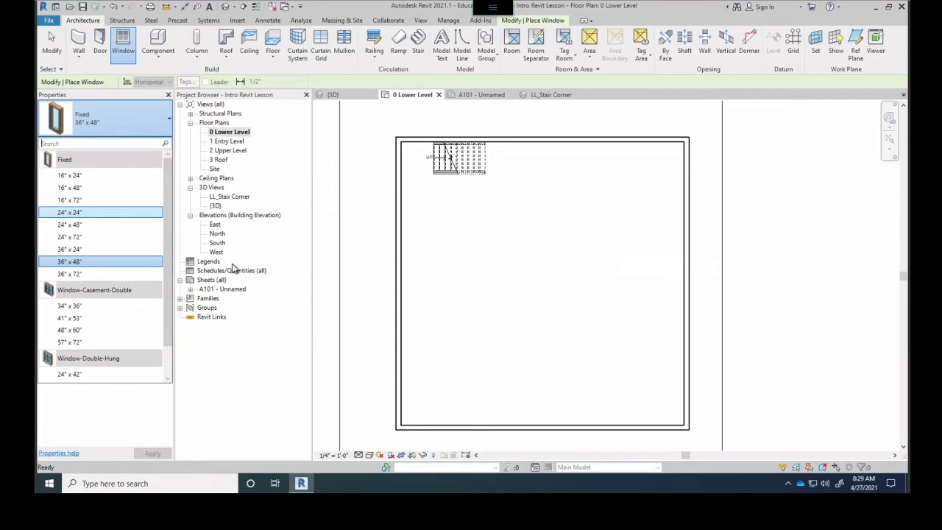
scroll(165, 251, "down", 1)
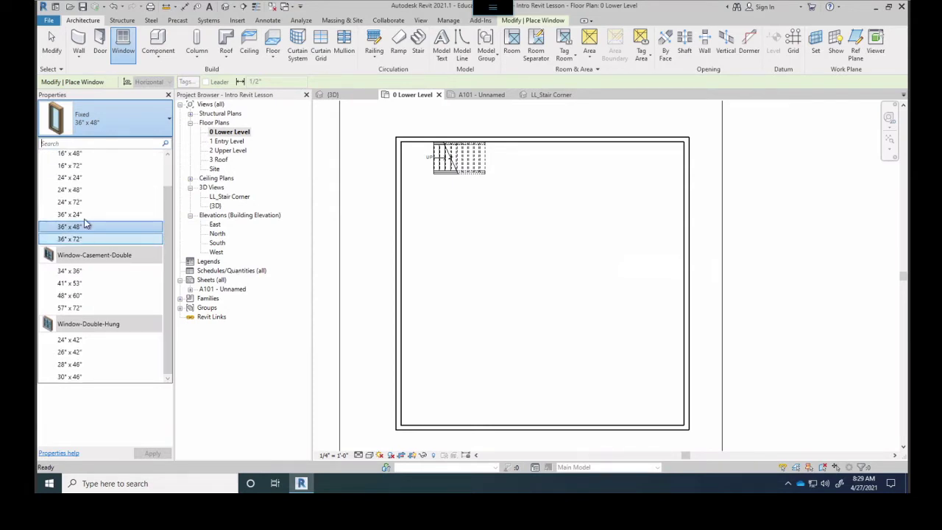
scroll(66, 187, "up", 1)
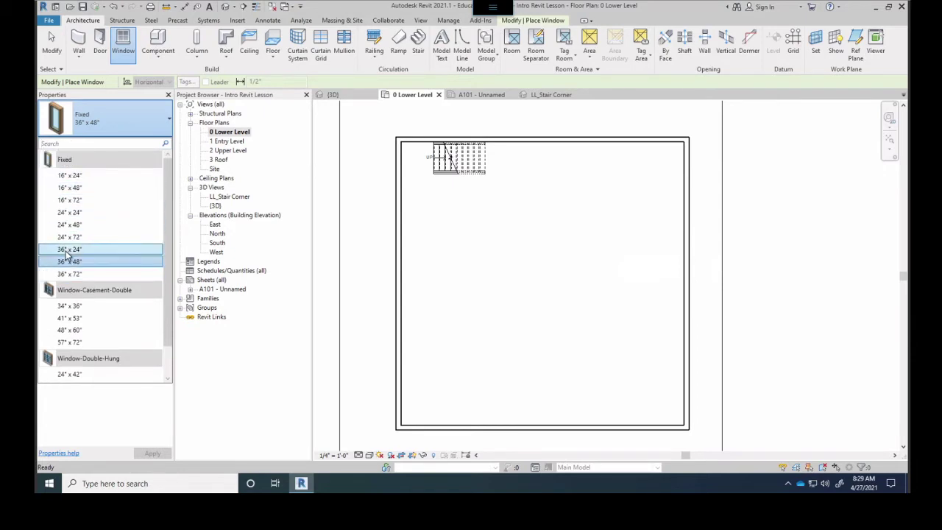
left_click(73, 237)
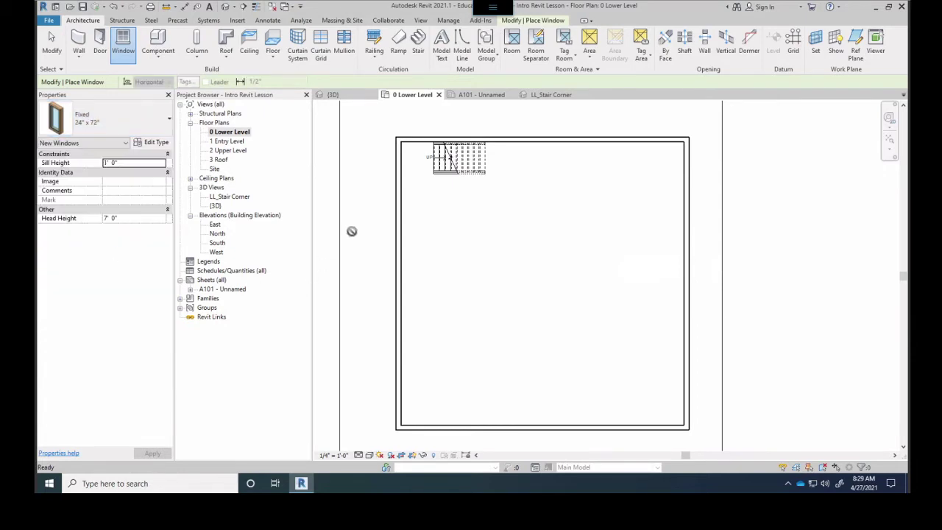
Place a Fixed 24" x 72" window on the left wall, then a Double-Hung 28" x 46" below it
left_click(398, 169)
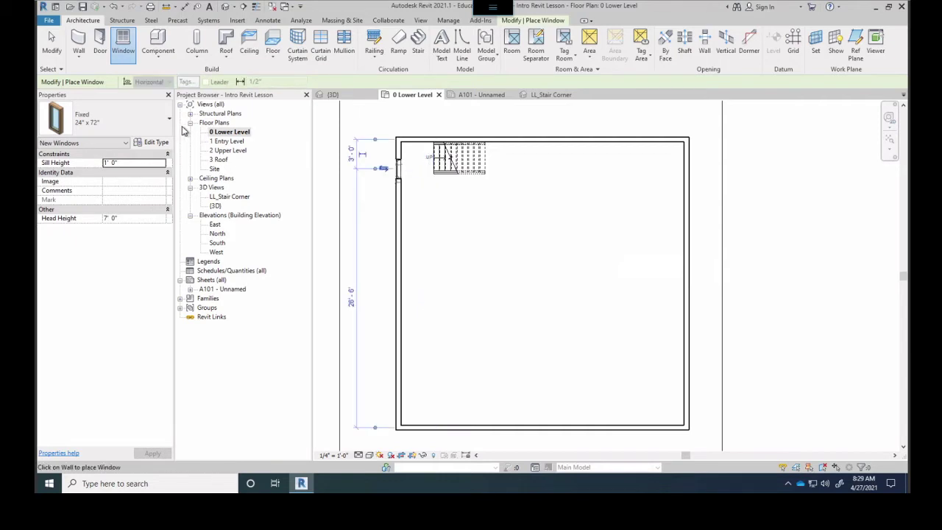
left_click(163, 125)
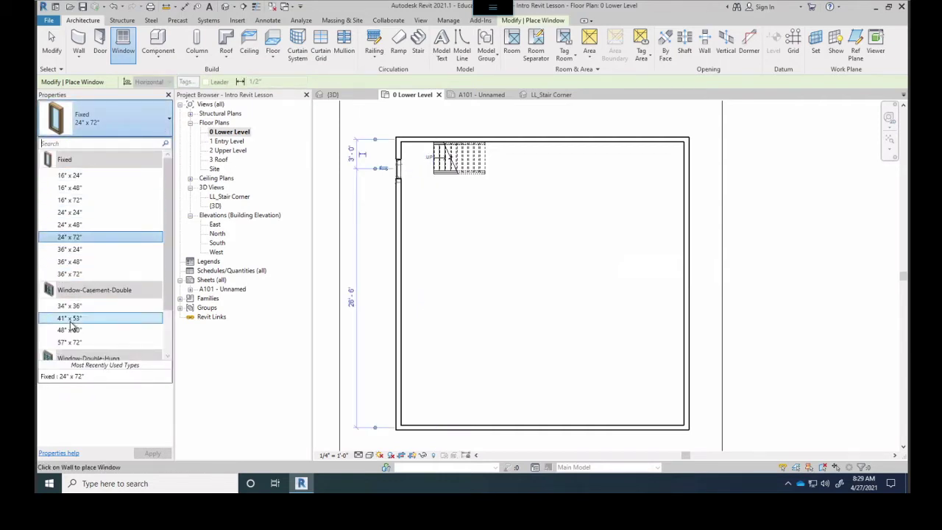
left_click(100, 320)
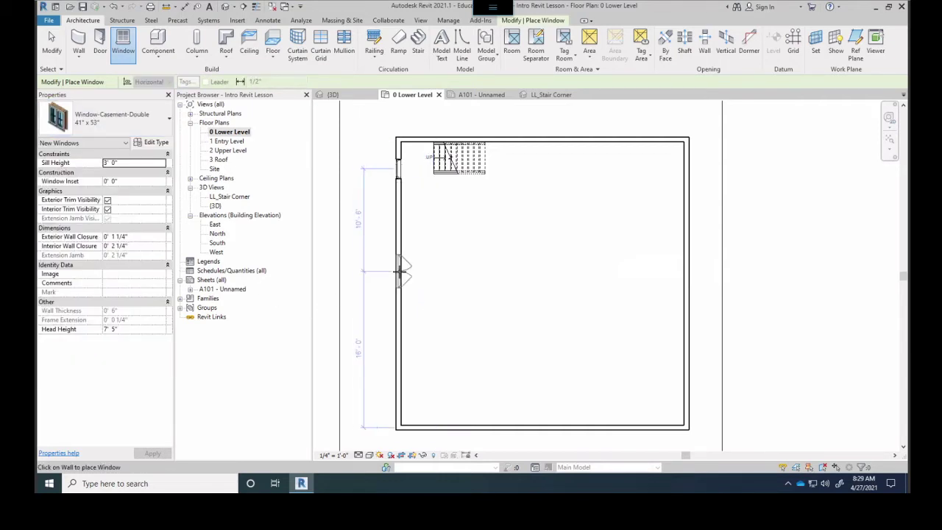
left_click(118, 120)
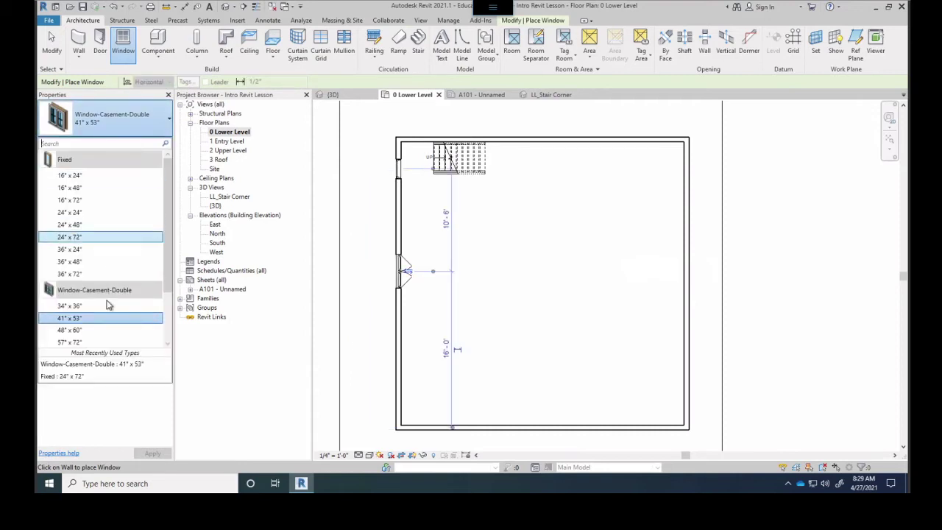
scroll(77, 317, "down", 3)
left_click(73, 329)
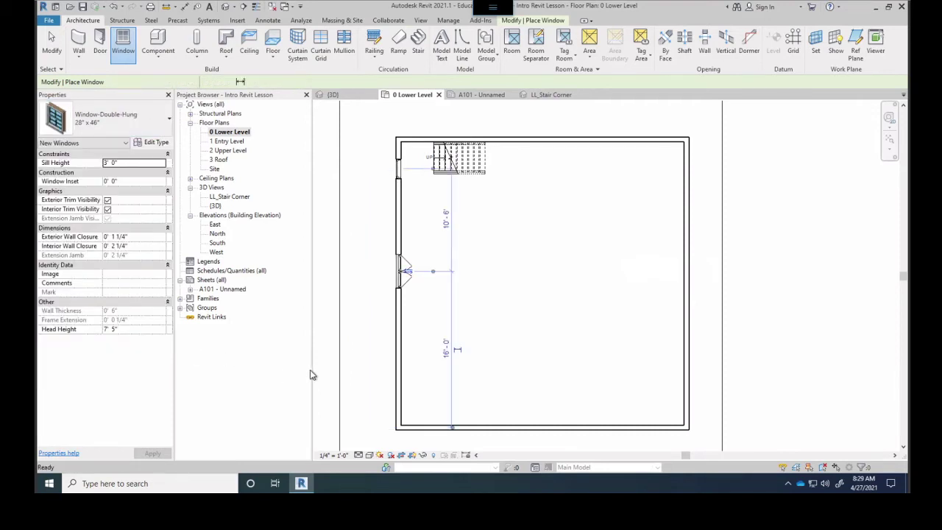
left_click(355, 360)
Pan the plan and switch to the {3D} view of the house
middle_click_drag(510, 357, 563, 318)
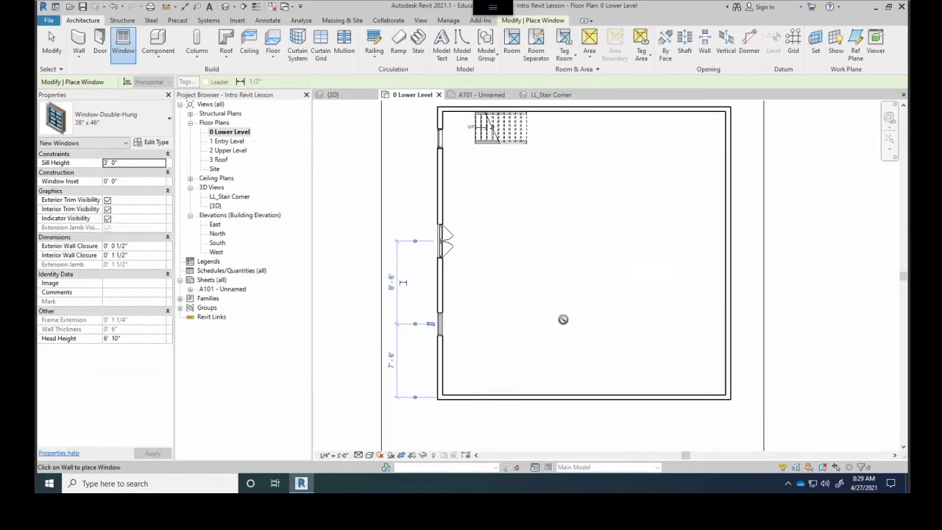
middle_click_drag(536, 290, 488, 320)
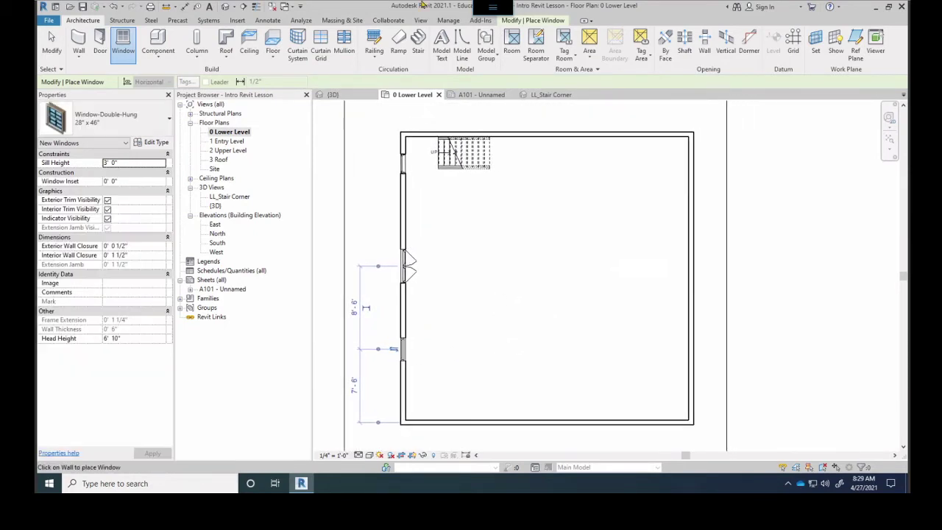
left_click(333, 94)
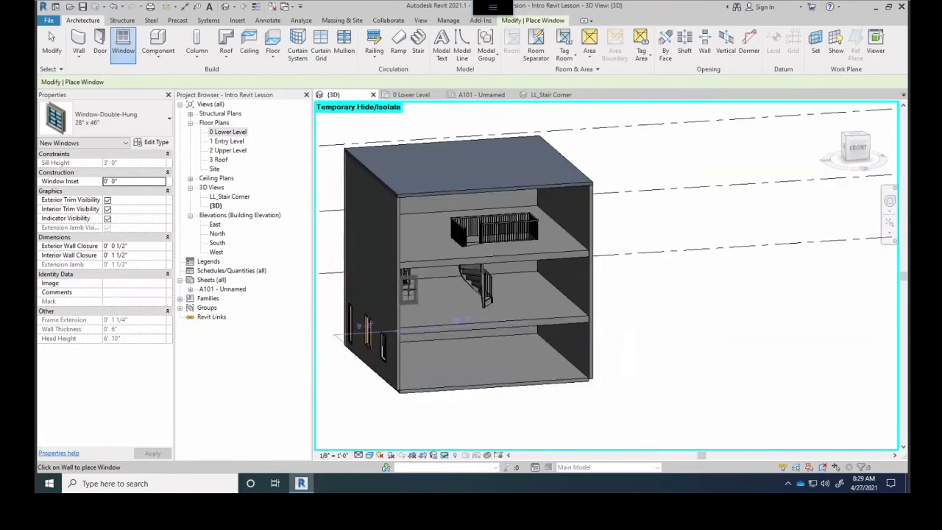
middle_click_drag(424, 300, 637, 282, "shift")
scroll(526, 429, "up", 5)
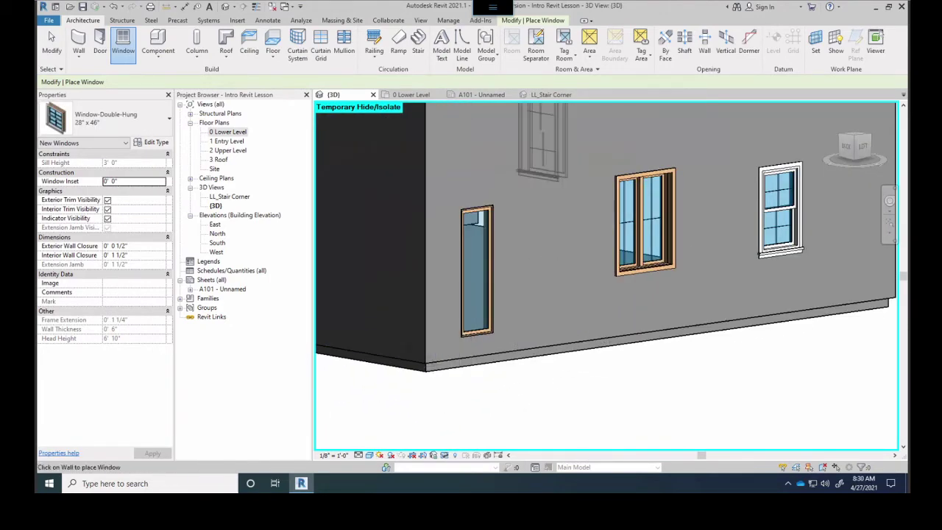
left_click(145, 119)
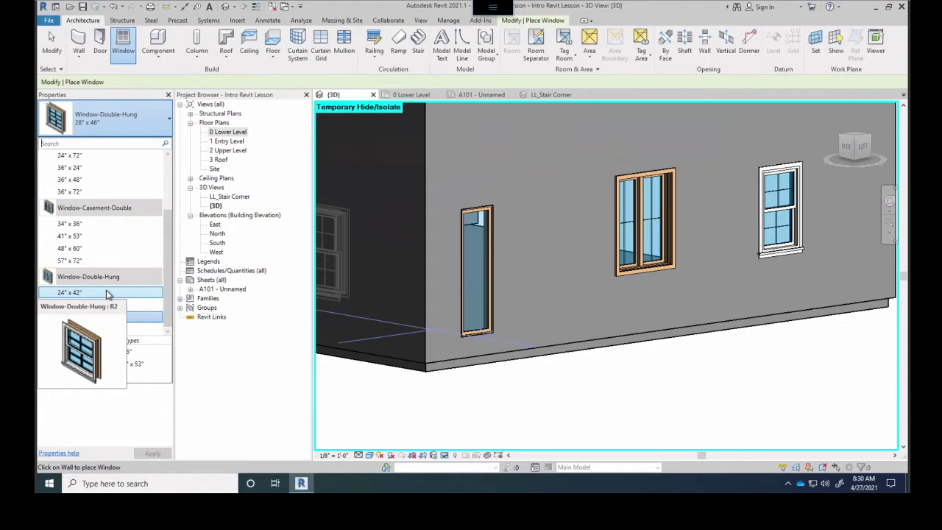
scroll(112, 213, "up", 3)
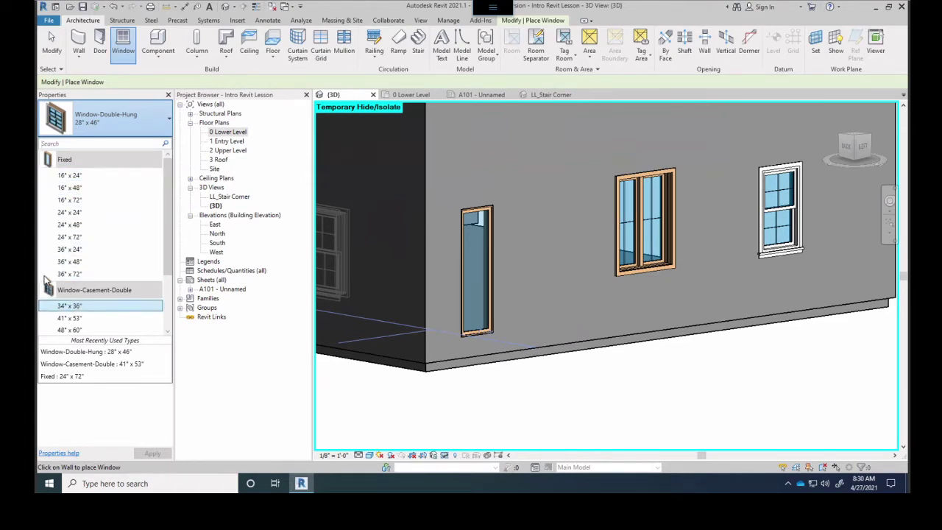
scroll(74, 294, "down", 2)
scroll(94, 258, "down", 1)
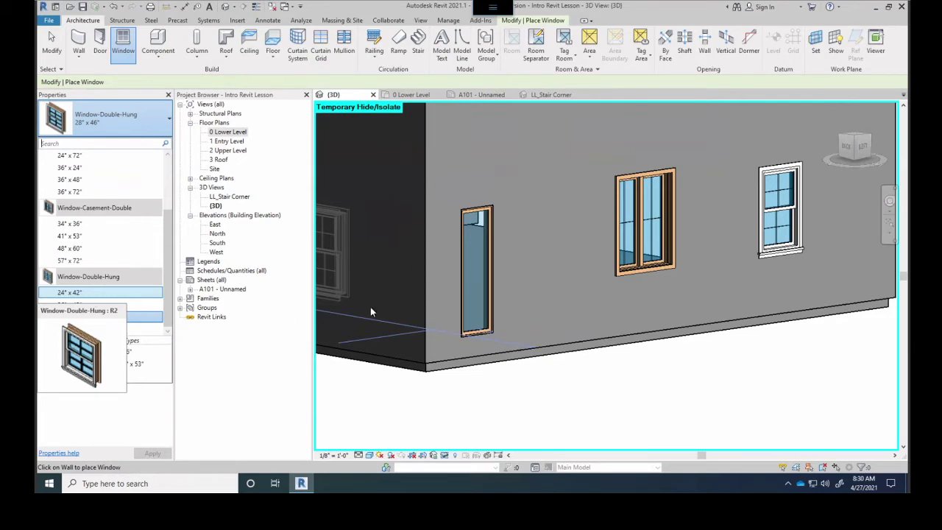
middle_click_drag(601, 317, 550, 336)
scroll(497, 234, "down", 10)
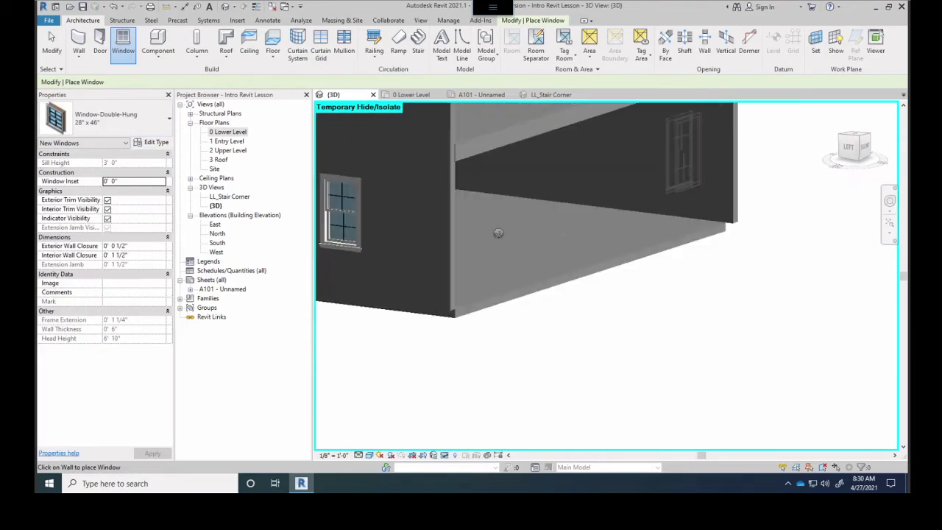
middle_click_drag(530, 234, 657, 241, "shift")
middle_click_drag(610, 261, 469, 256, "shift")
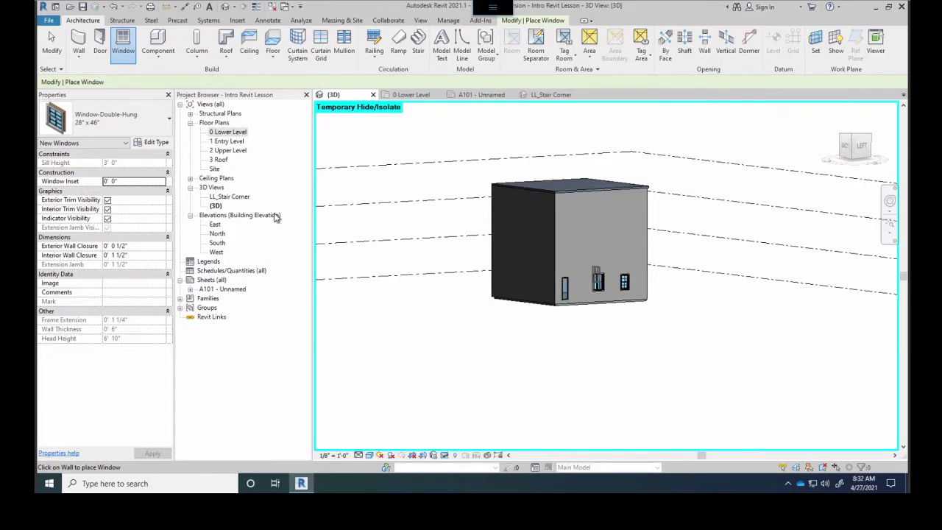
Browse the window type list and pick the Fixed 16" x 24" type
left_click(94, 115)
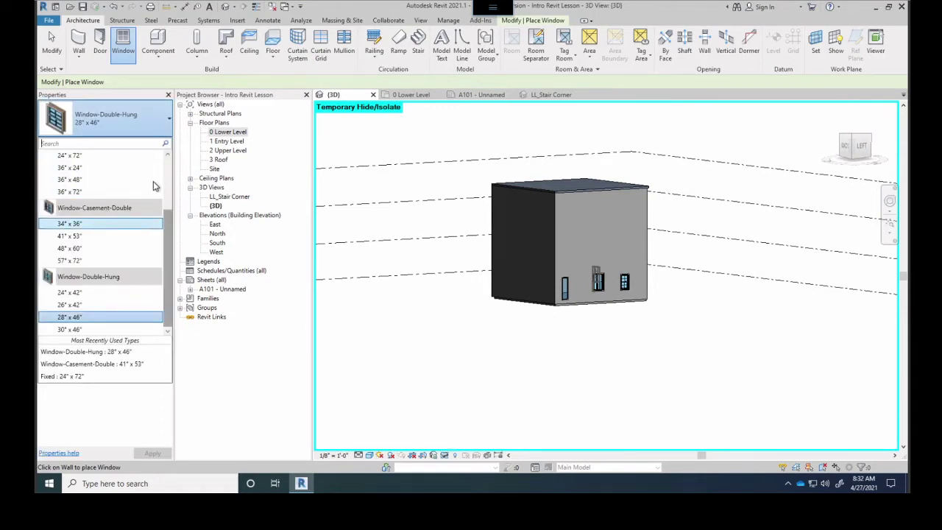
scroll(132, 217, "up", 3)
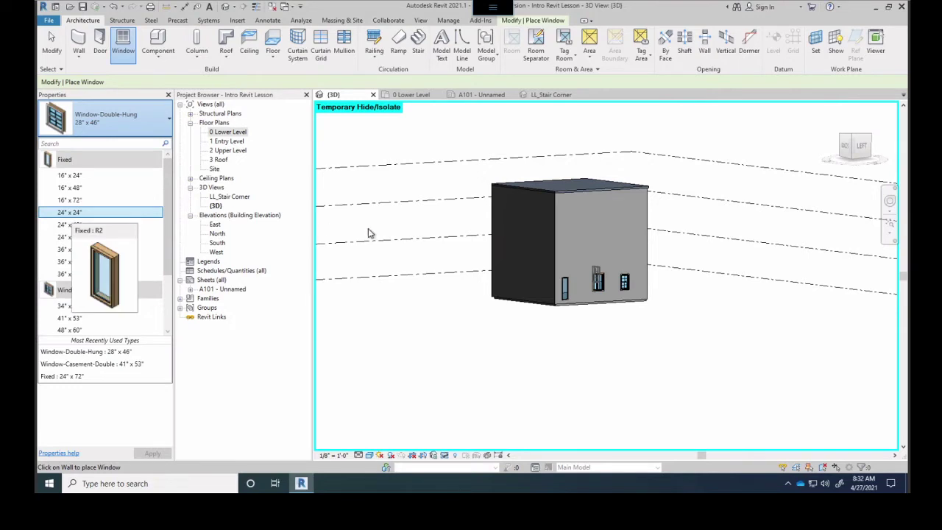
left_click(441, 296)
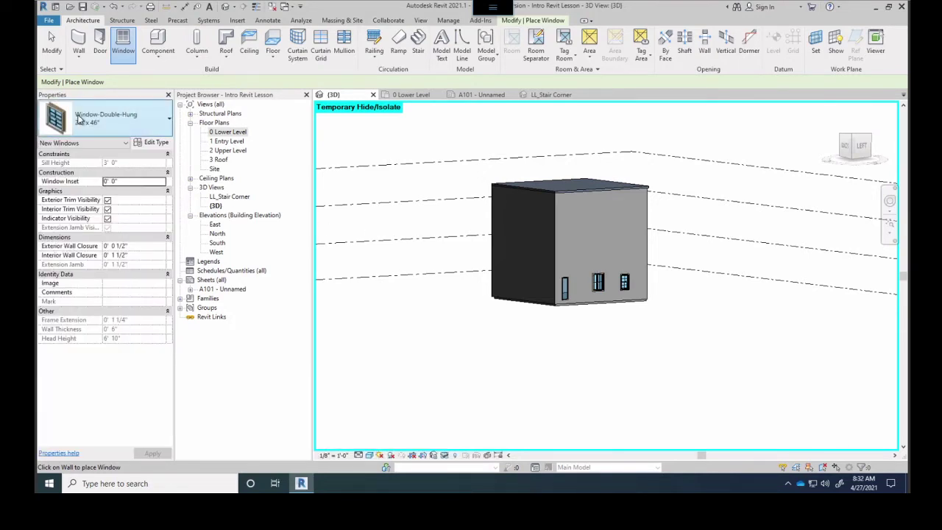
left_click(82, 119)
scroll(65, 183, "up", 2)
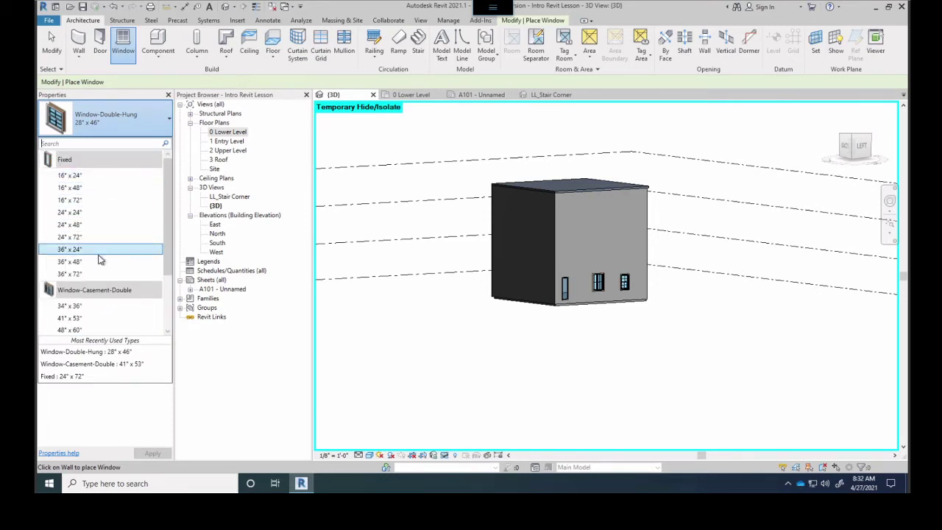
left_click(379, 326)
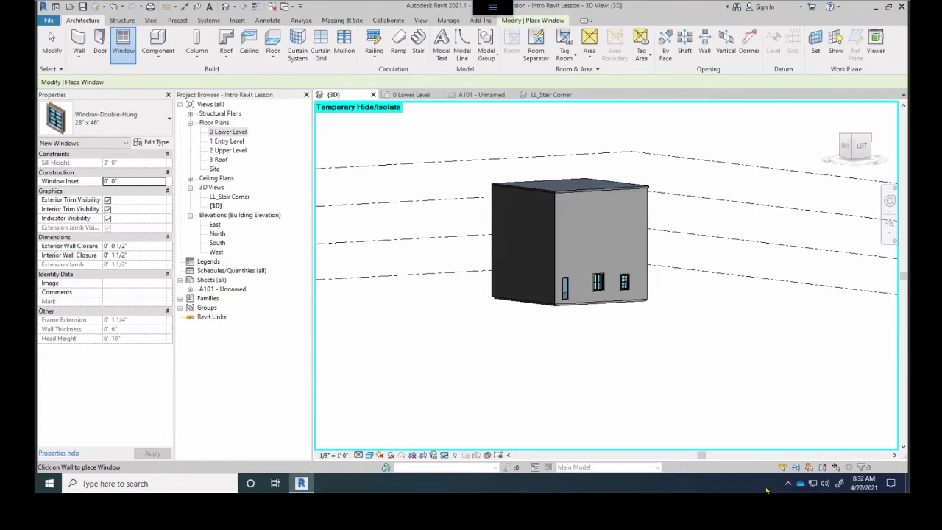
left_click(825, 483)
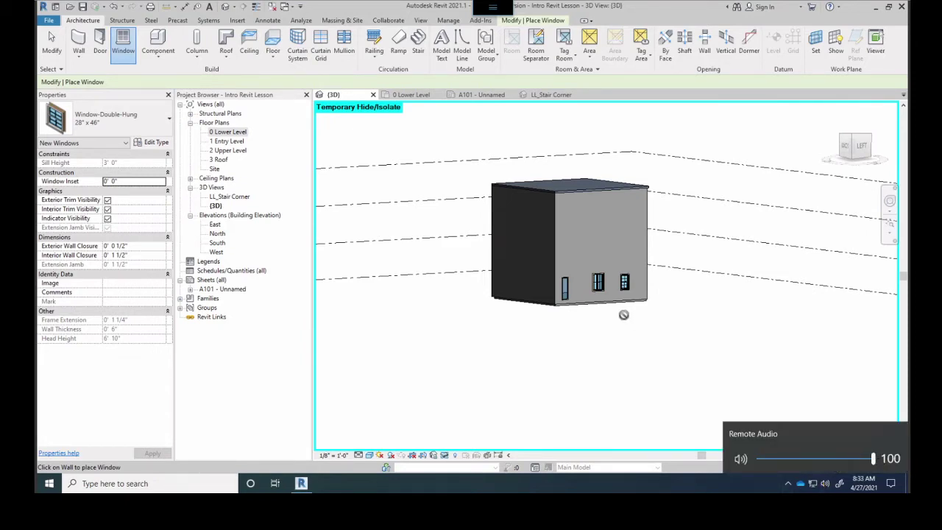
left_click(596, 494)
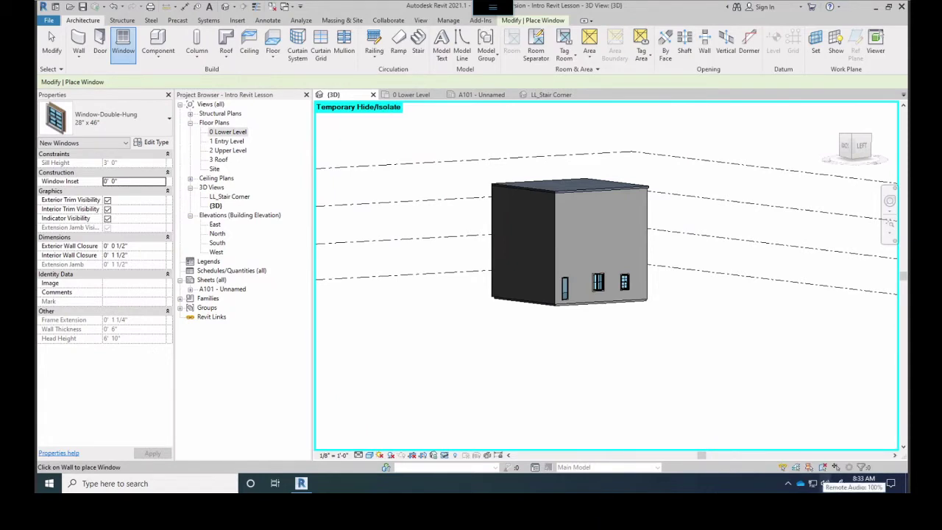
scroll(825, 483, "up", 10)
scroll(825, 483, "up", 13)
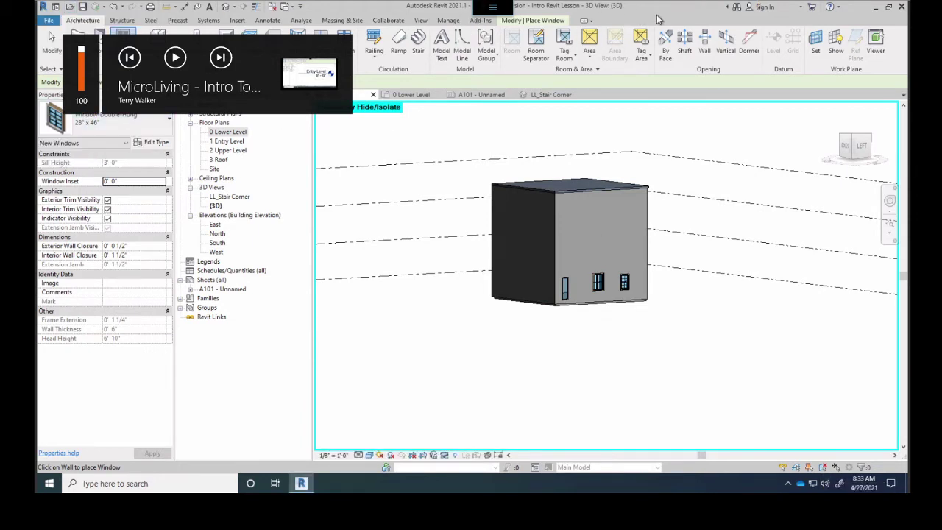
left_click(134, 121)
scroll(81, 180, "up", 3)
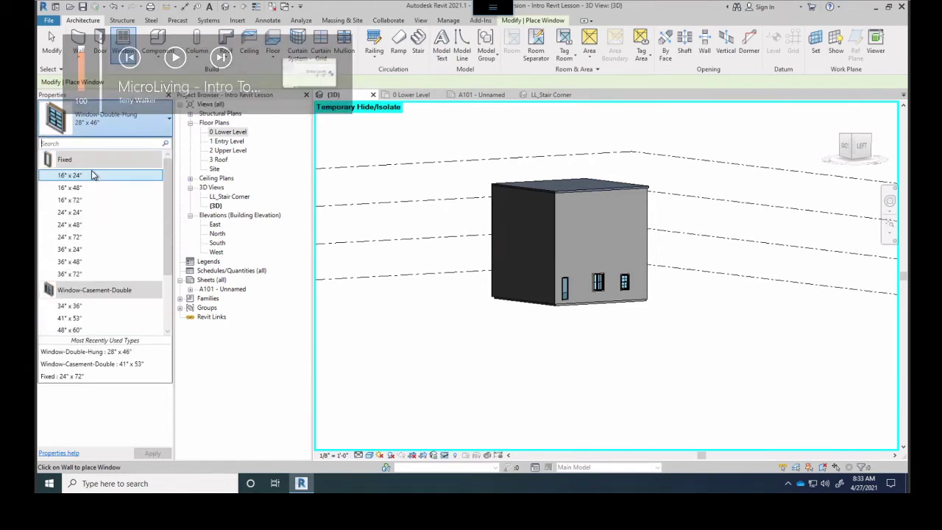
left_click(74, 177)
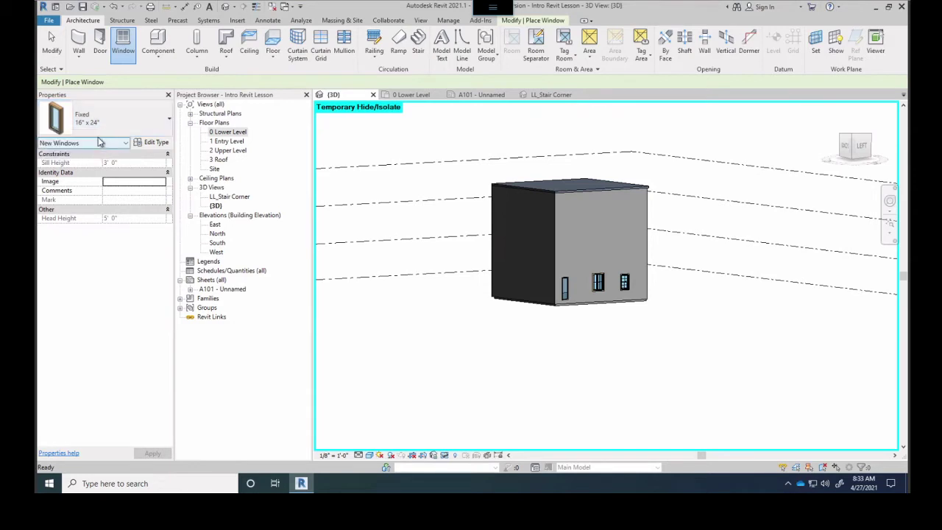
Duplicate the Fixed 16" x 24" window type as a new type named 48" x 48"
left_click(163, 146)
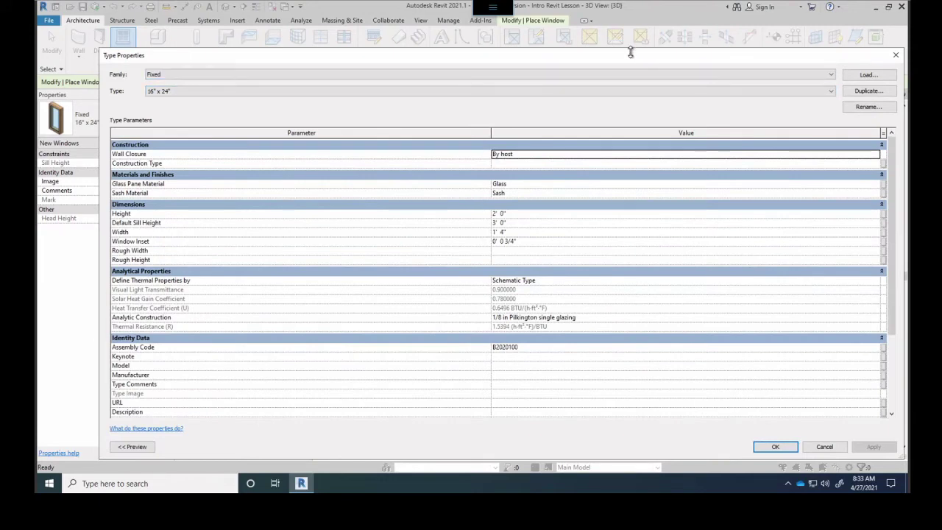
left_click_drag(625, 53, 603, 31)
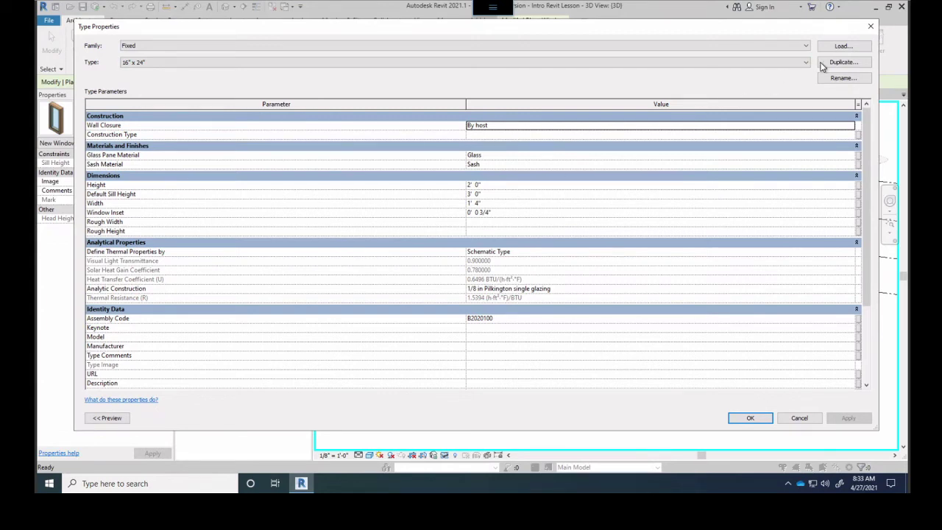
left_click(843, 62)
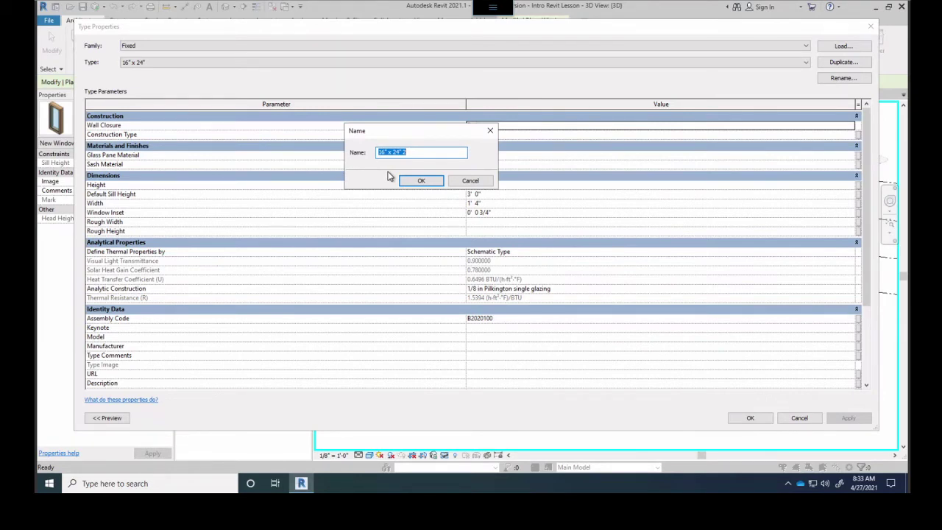
type("48\" x 48")
left_click(414, 181)
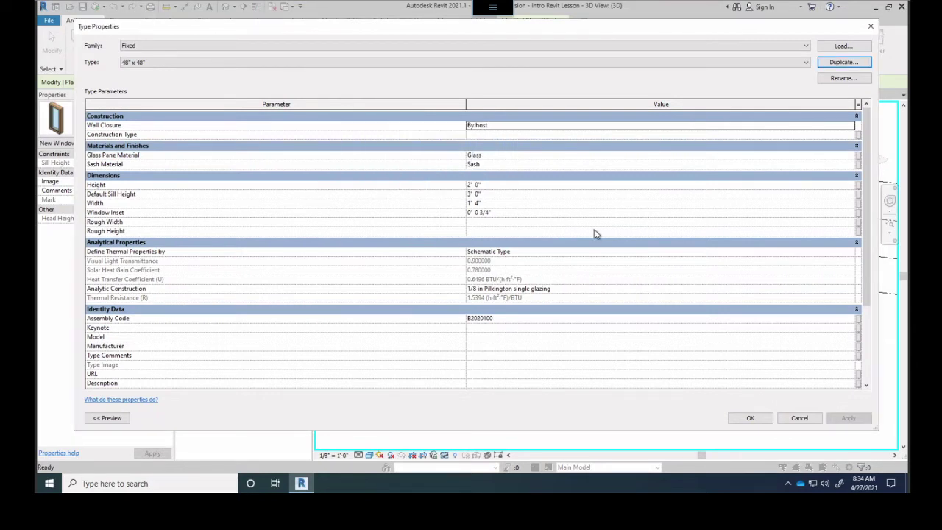
Set the new type's Height to 4' 0" and Width to 4' 0"
left_click(496, 187)
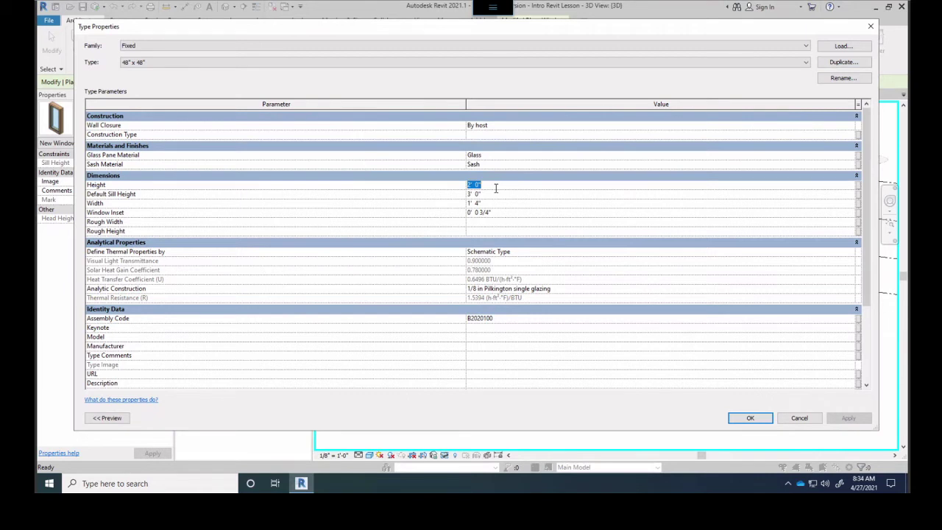
type("4")
left_click(501, 204)
type("4")
Apply the 4' x 4' Fixed 48" x 48" type and orbit around the building corner's windows
left_click(740, 423)
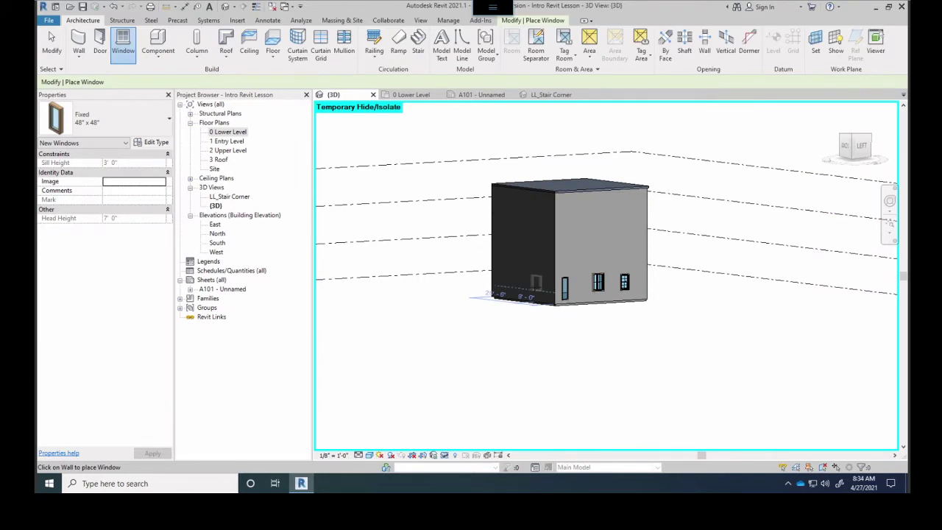
scroll(536, 271, "up", 4)
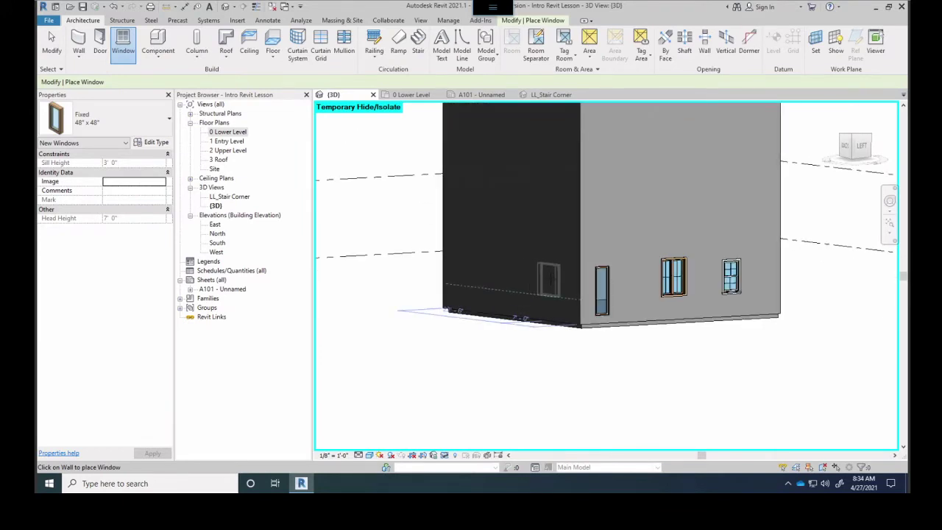
scroll(545, 294, "up", 4)
middle_click_drag(511, 308, 510, 305, "shift")
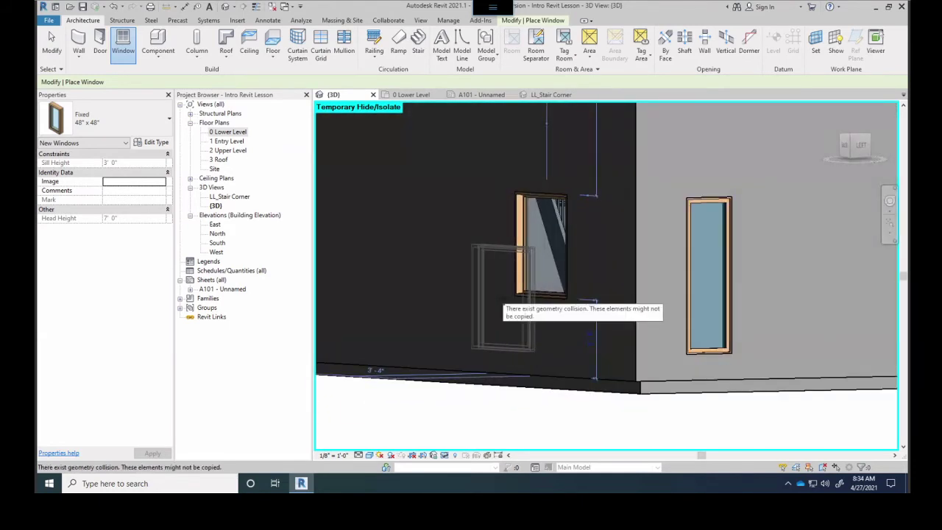
left_click(110, 119)
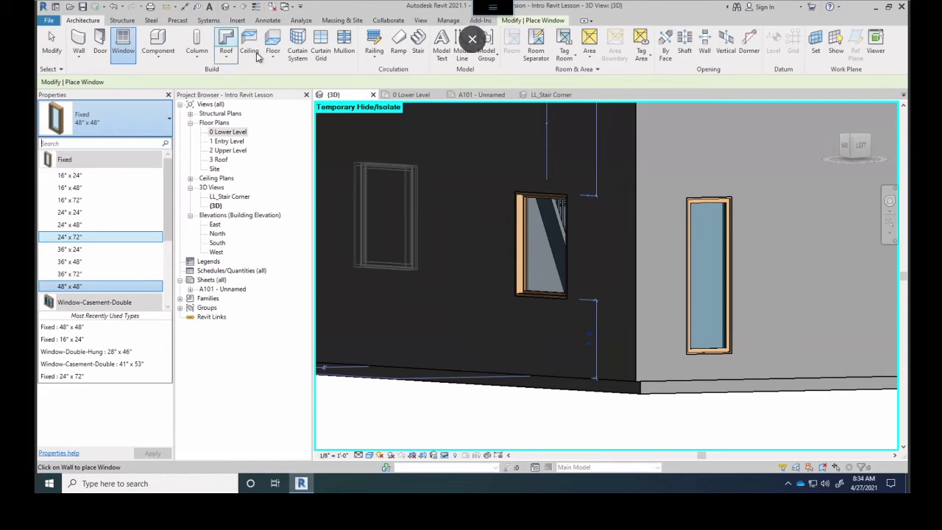
middle_click_drag(384, 221, 704, 393, "shift")
middle_click_drag(608, 381, 601, 300, "shift")
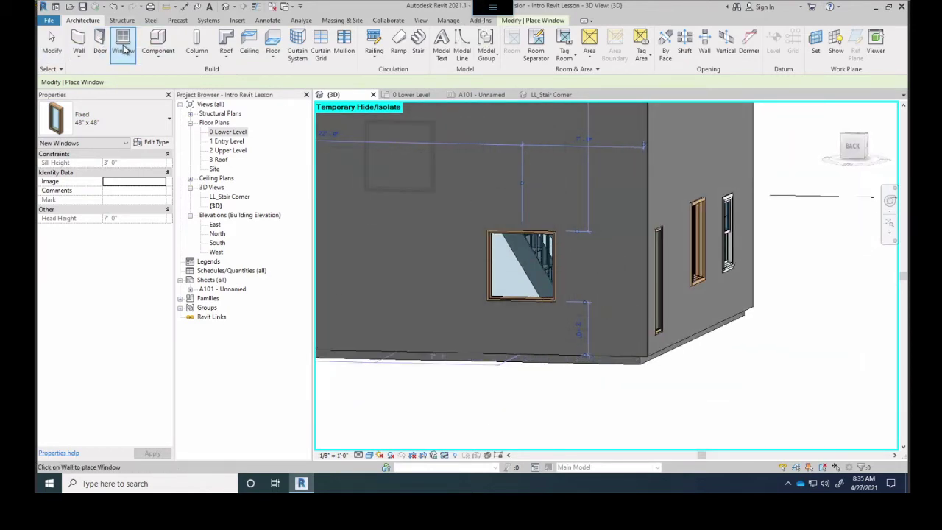
left_click(78, 44)
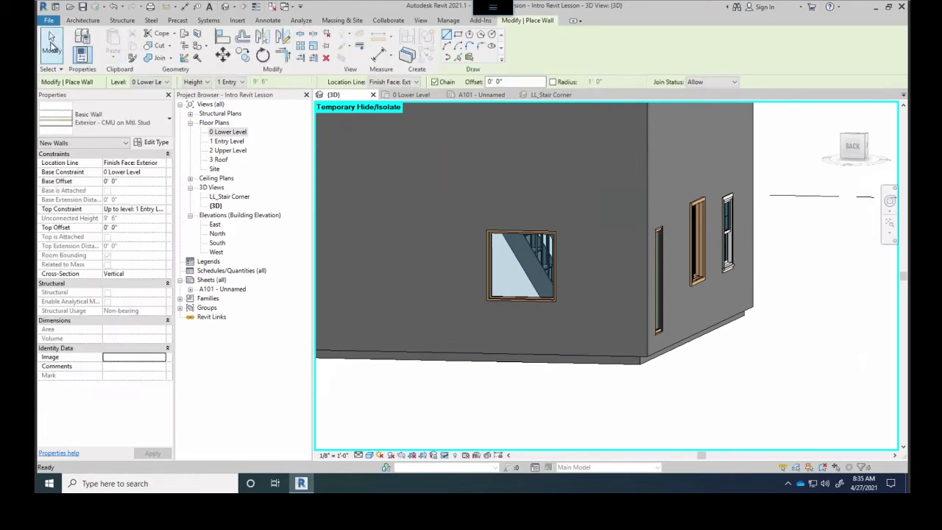
Cancel the Wall tool, restart the Window tool and scroll through the window type list
left_click(52, 46)
left_click(118, 45)
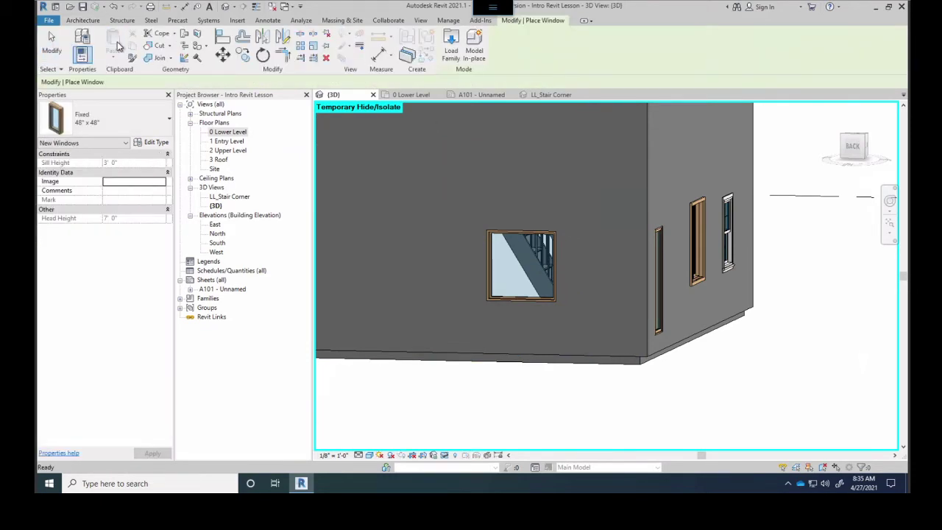
left_click(130, 122)
scroll(99, 221, "down", 3)
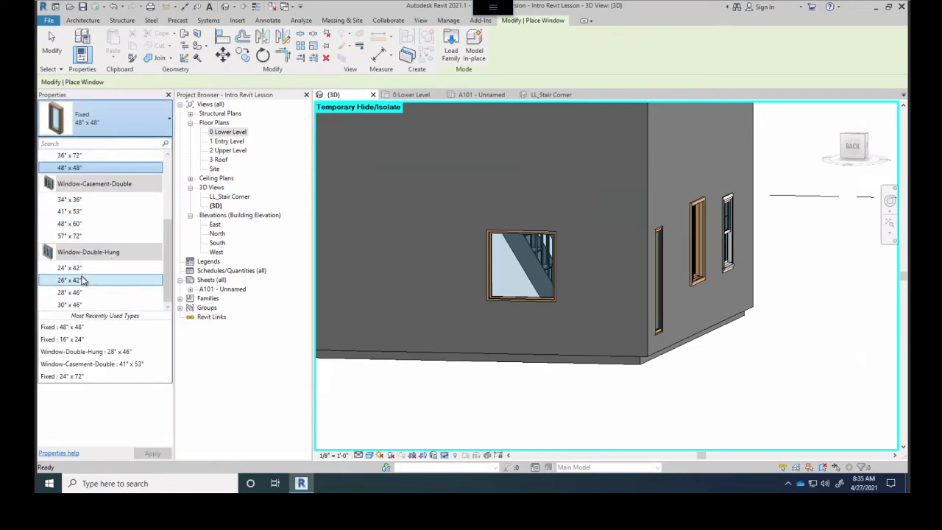
scroll(83, 279, "up", 5)
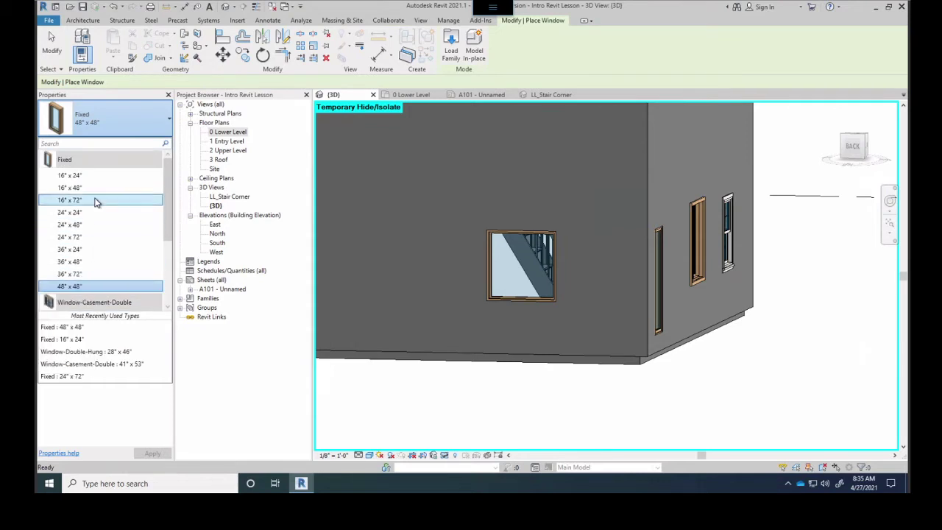
scroll(94, 203, "down", 3)
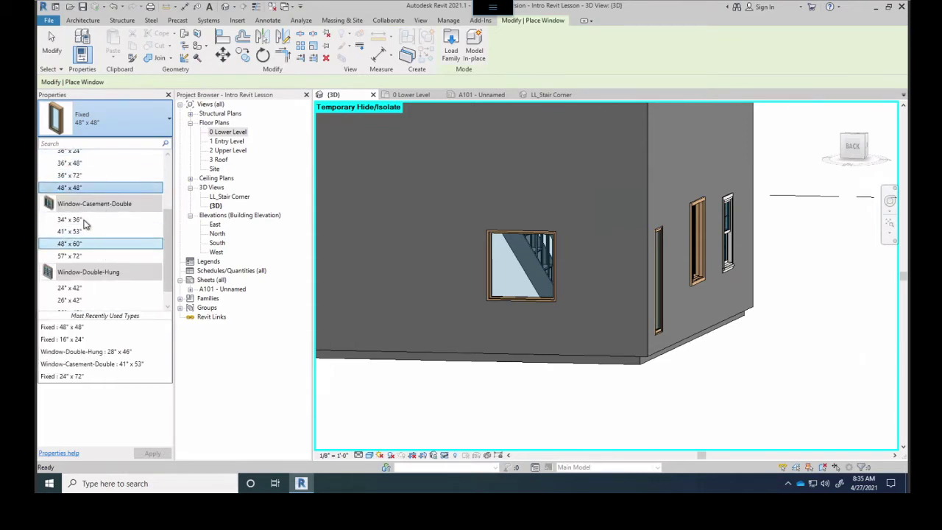
scroll(80, 236, "down", 1)
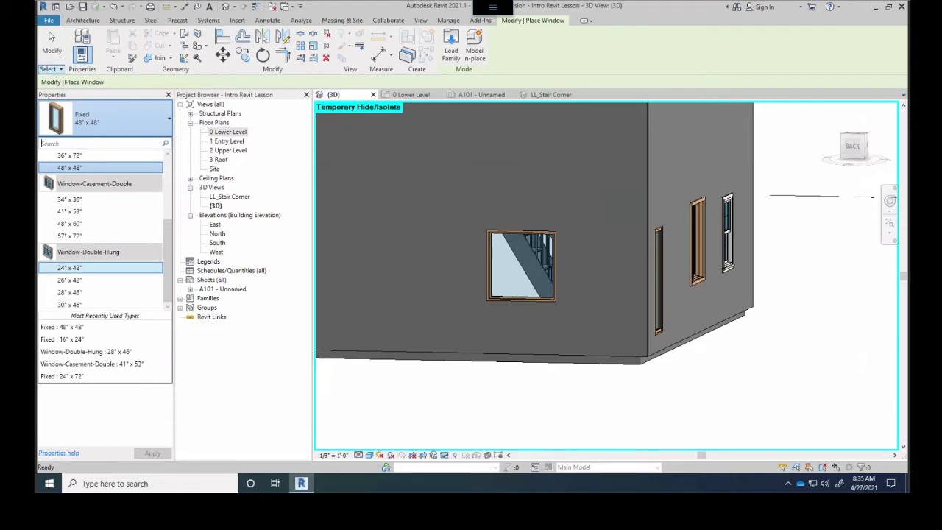
scroll(89, 221, "up", 3)
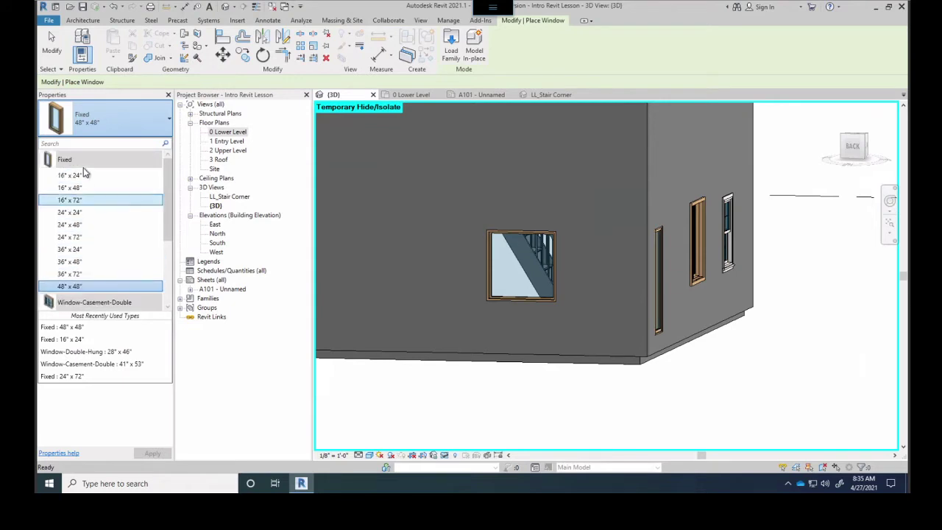
scroll(85, 202, "down", 3)
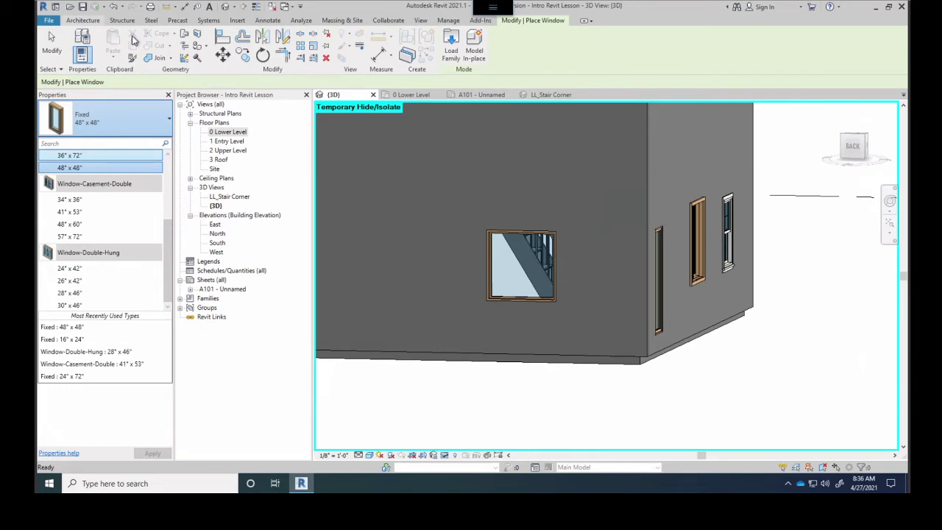
Open Load Family and go into the Windows family folder
left_click(451, 42)
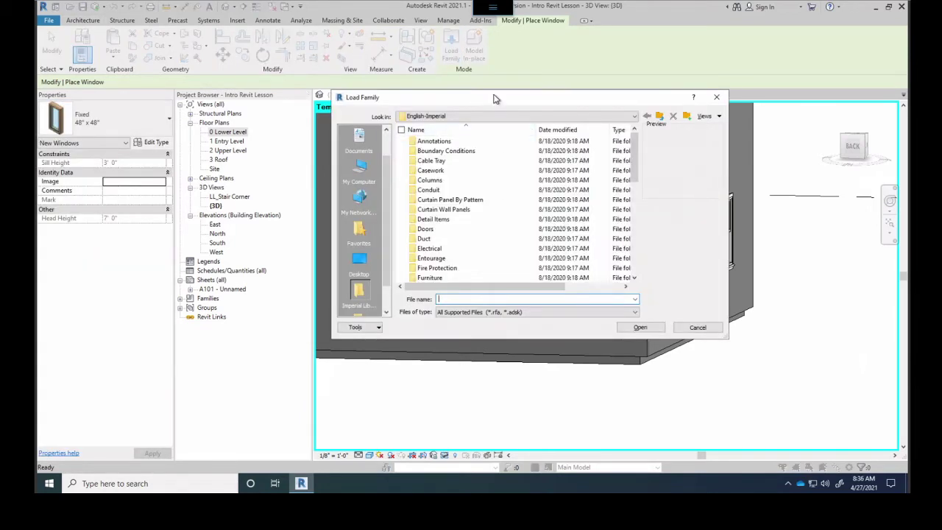
left_click_drag(465, 98, 321, 93)
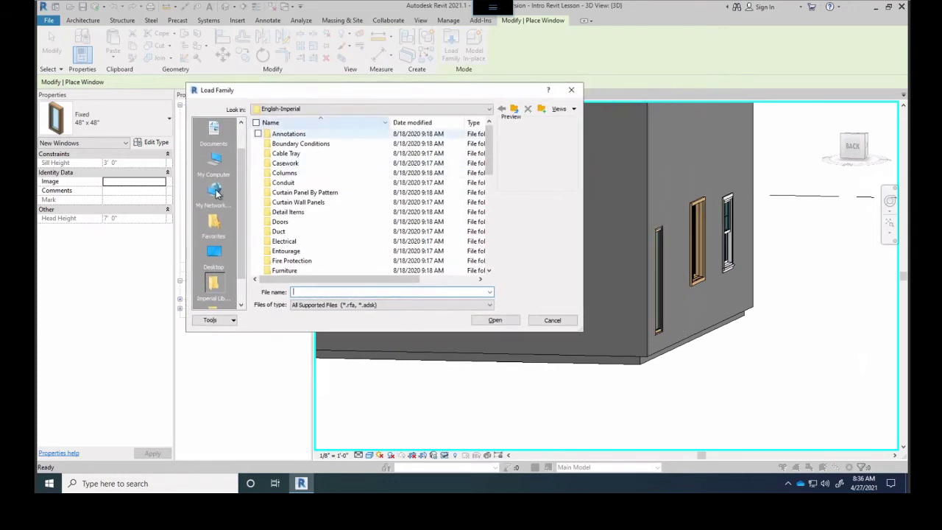
scroll(302, 194, "down", 2)
scroll(303, 195, "down", 7)
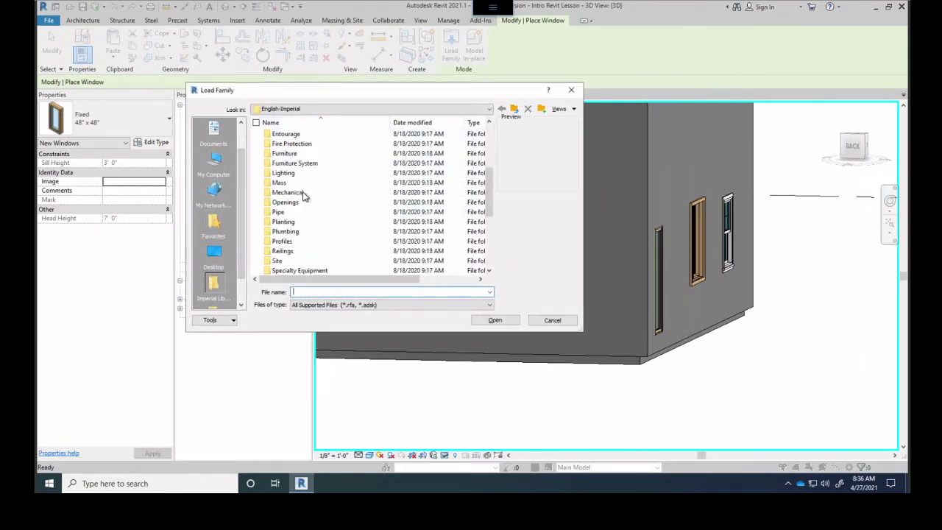
double_click(284, 262)
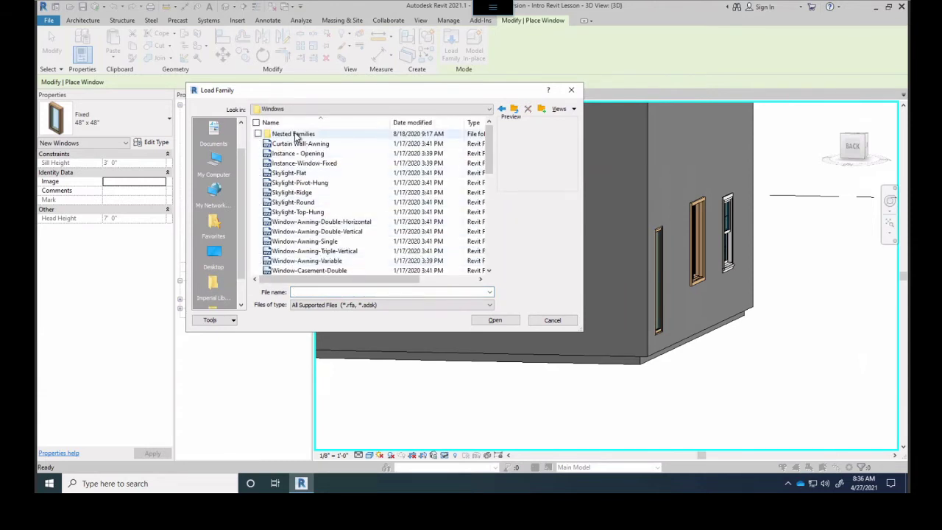
Preview window families from Curtain Wall-Awning through the Casement-Double variants
left_click(294, 144)
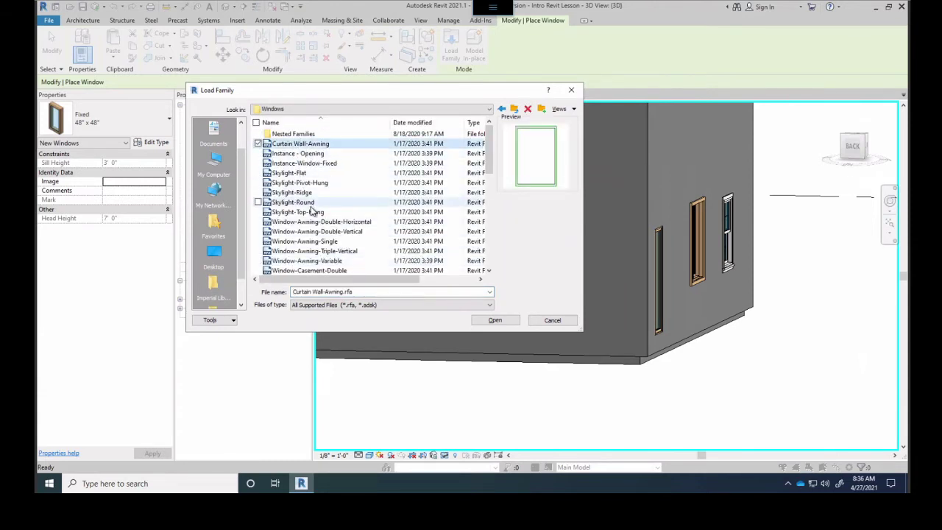
key("Down")
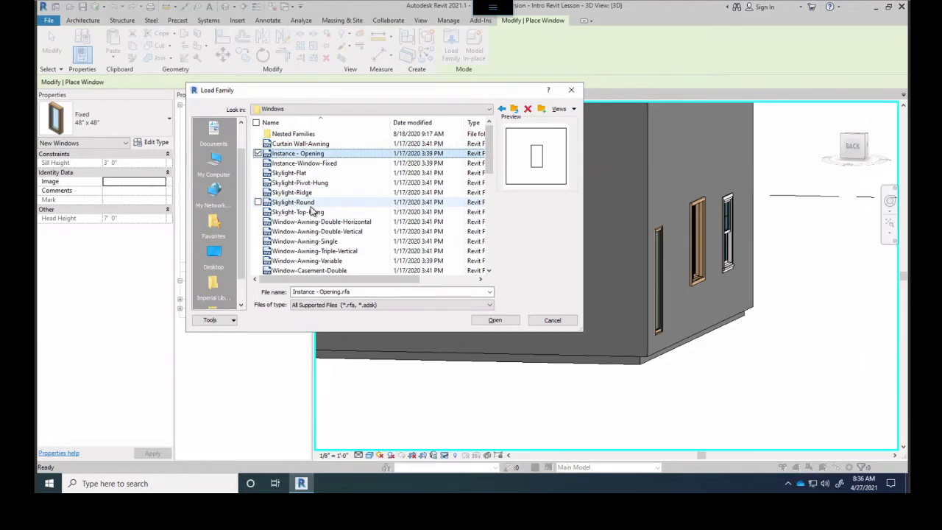
key("Down")
key("Down")
key("Down")
key("Down")
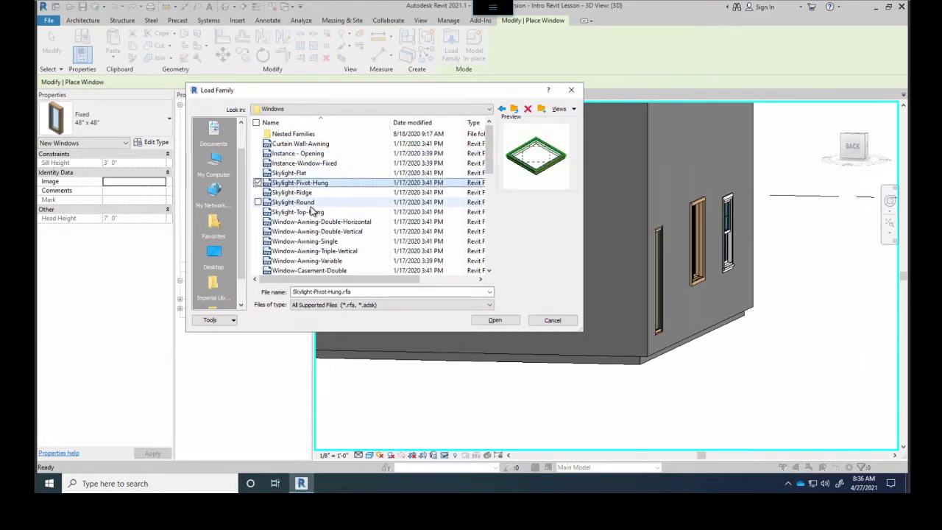
key("Down")
key("Down")
key("Down")
key("Down")
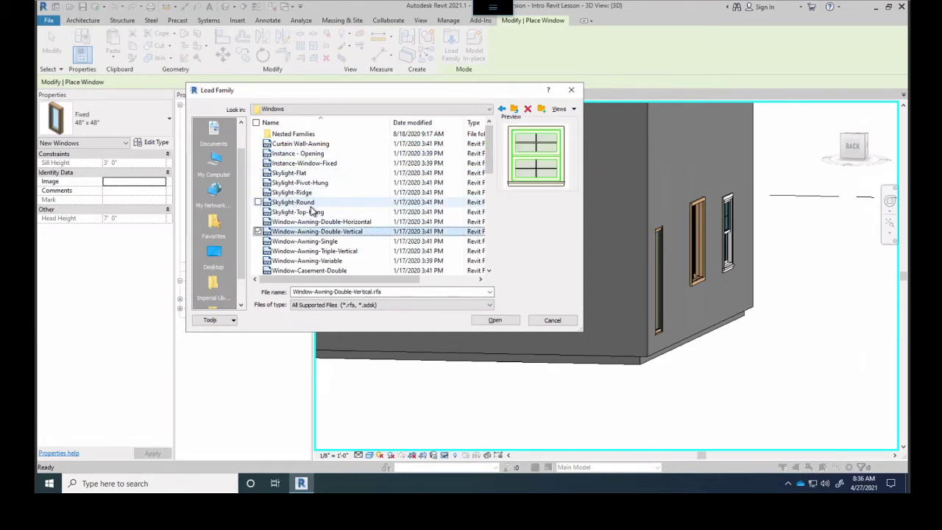
key("Down")
key("Down")
key("Down")
key("Down")
key("Down")
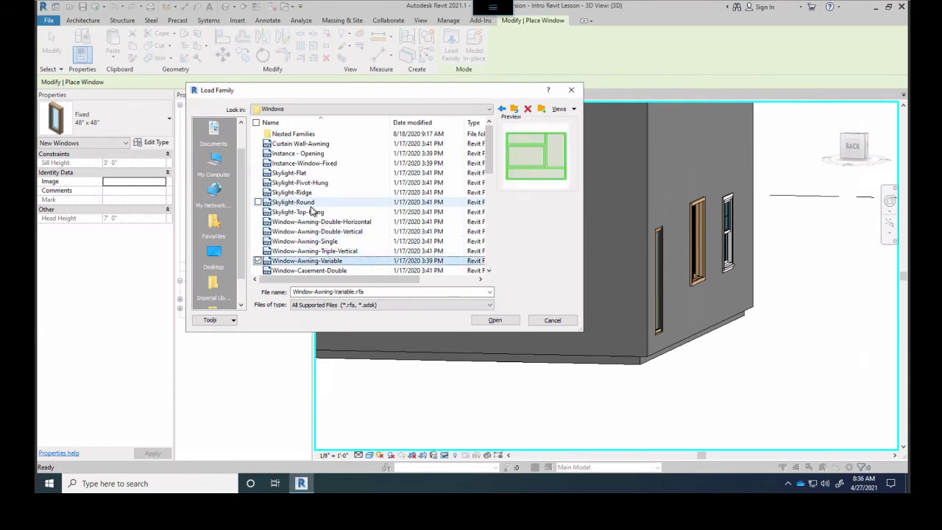
key("Down")
key("Up")
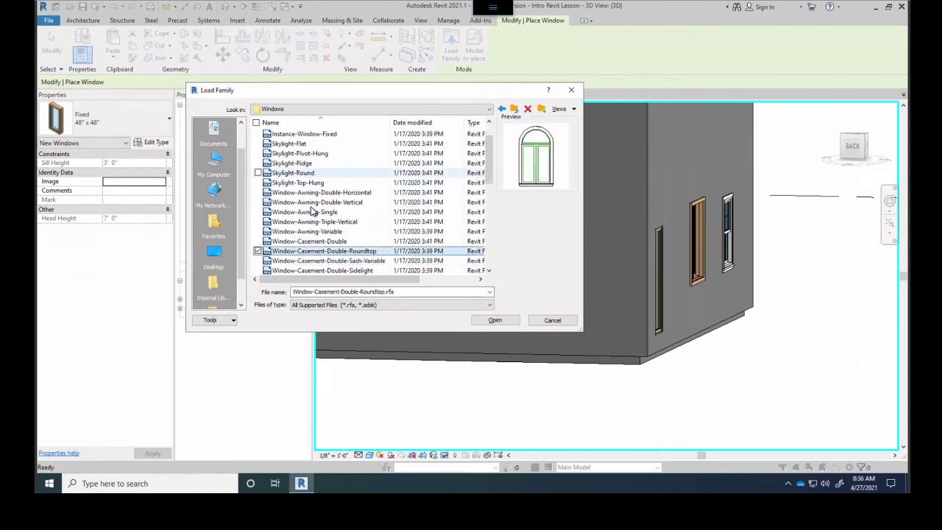
key("Down")
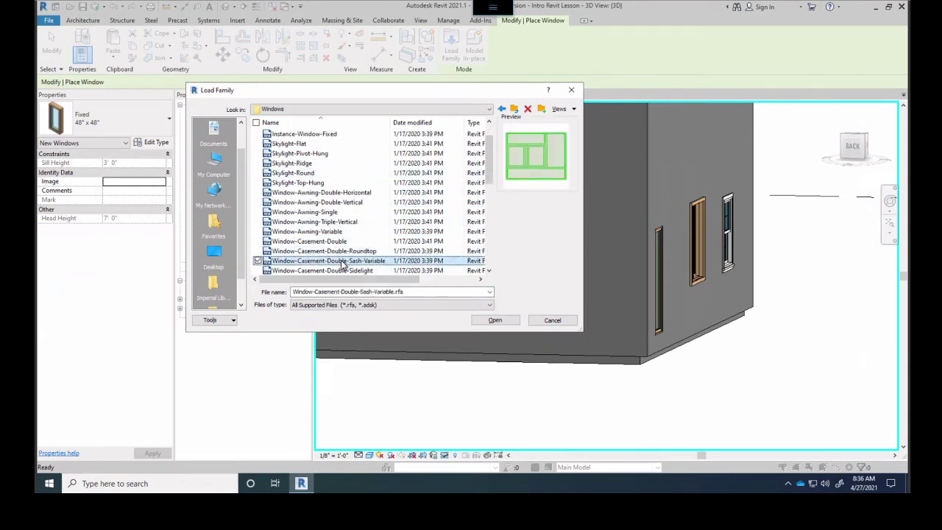
scroll(351, 257, "down", 4)
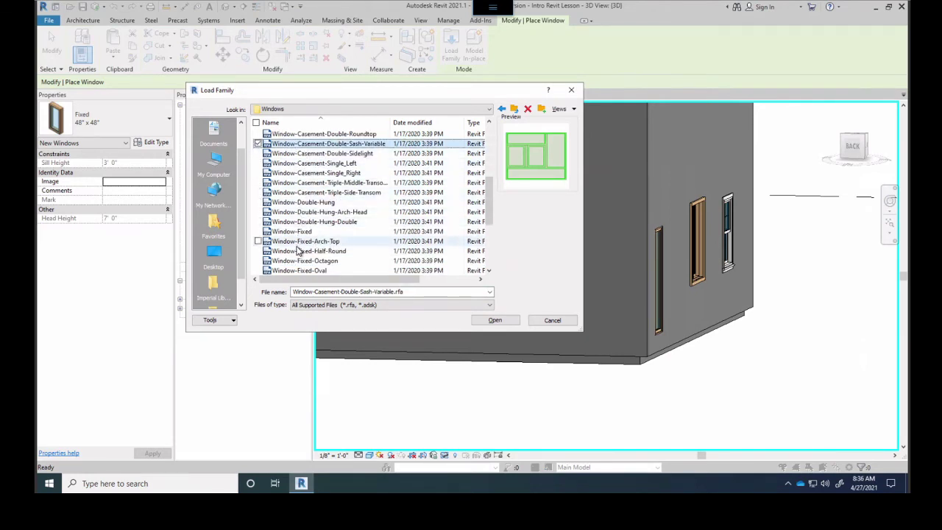
scroll(299, 249, "down", 2)
scroll(309, 198, "down", 2)
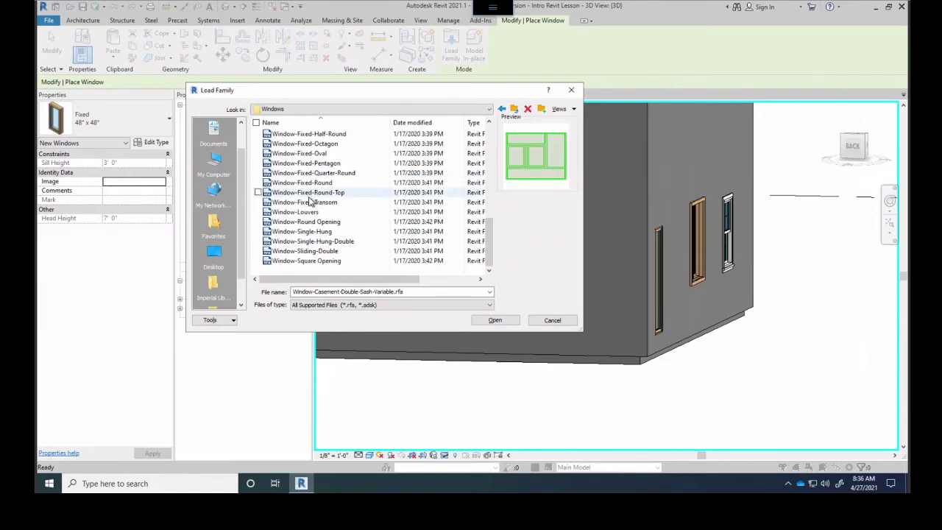
Select the Window-Fixed-Octagon family and load it into the project
left_click(315, 145)
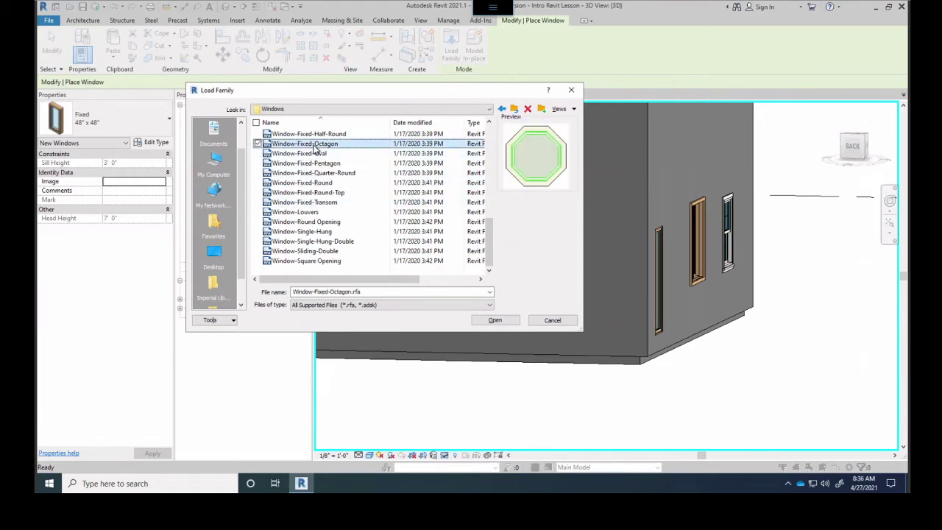
left_click(306, 154)
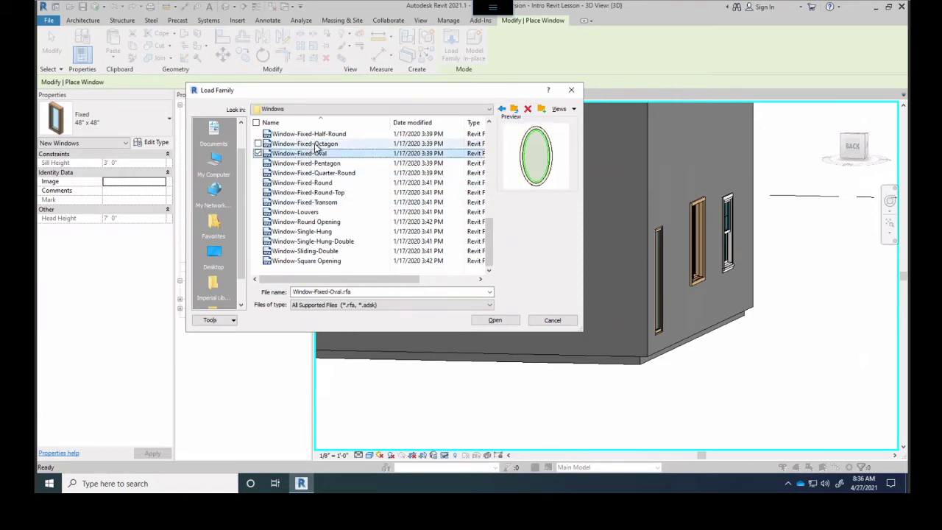
left_click(316, 145)
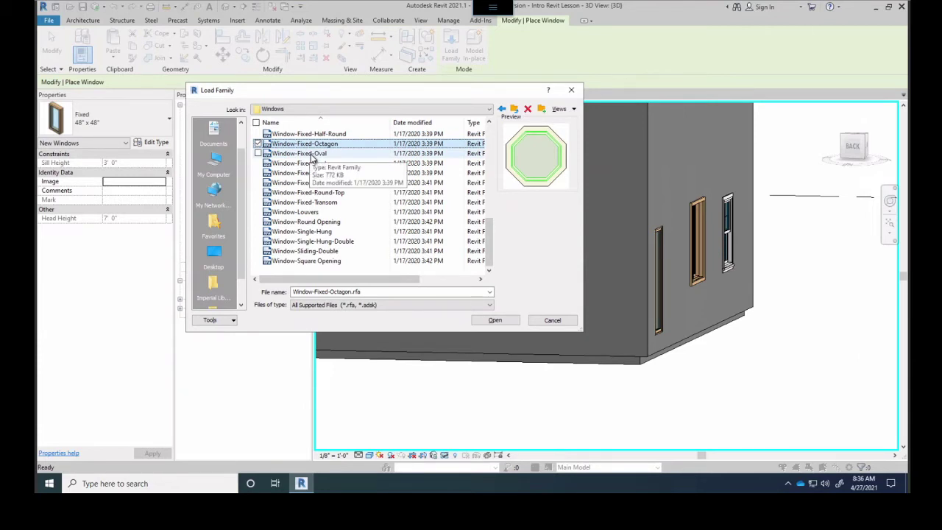
left_click(494, 320)
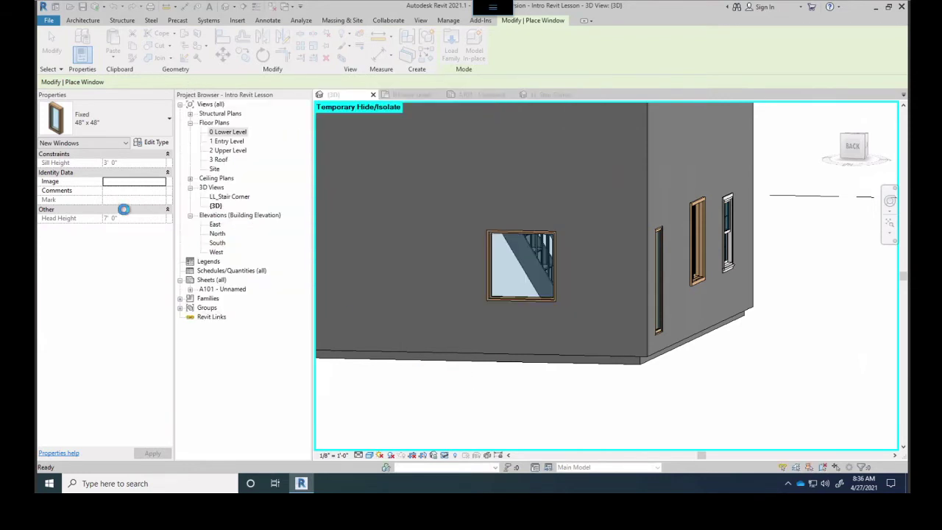
Place a Window-Fixed-Octagon 60" x 60" in the wall and open its type properties
left_click(103, 120)
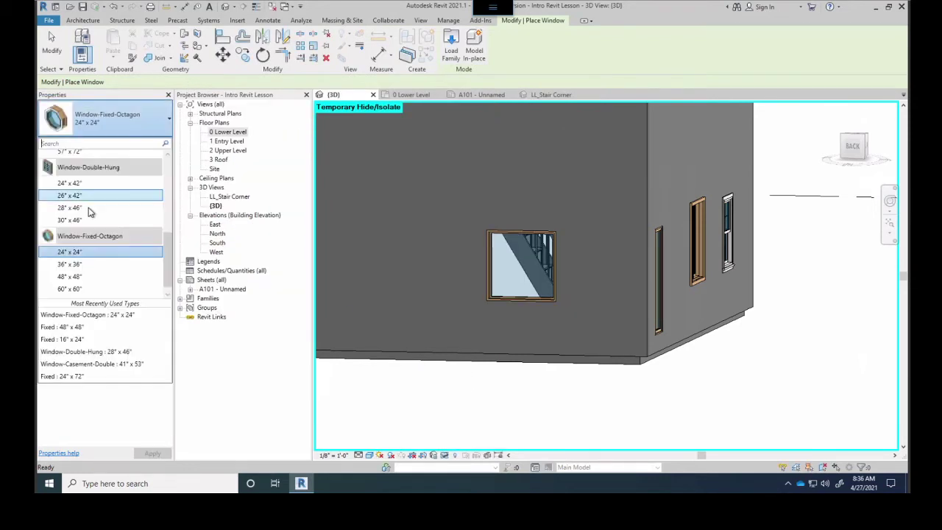
left_click(79, 290)
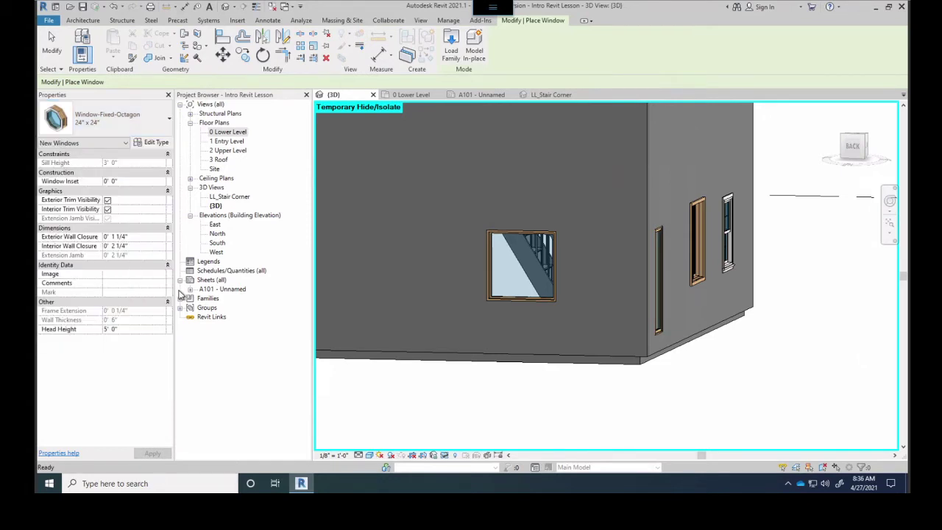
left_click(391, 268)
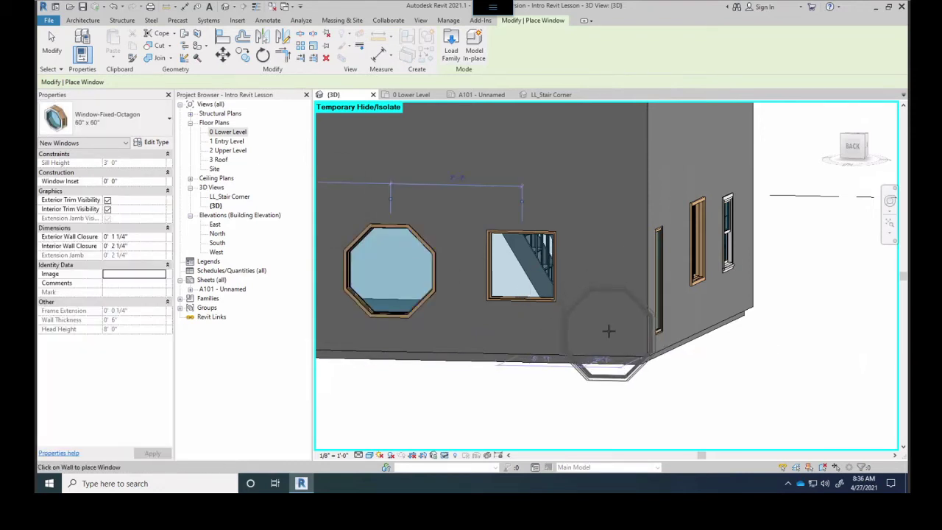
middle_click_drag(601, 290, 500, 274, "shift")
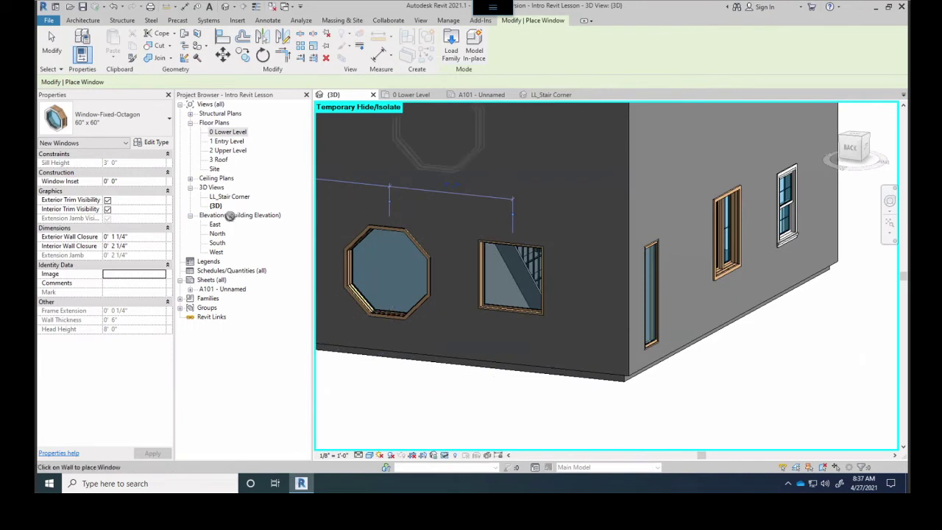
left_click(152, 142)
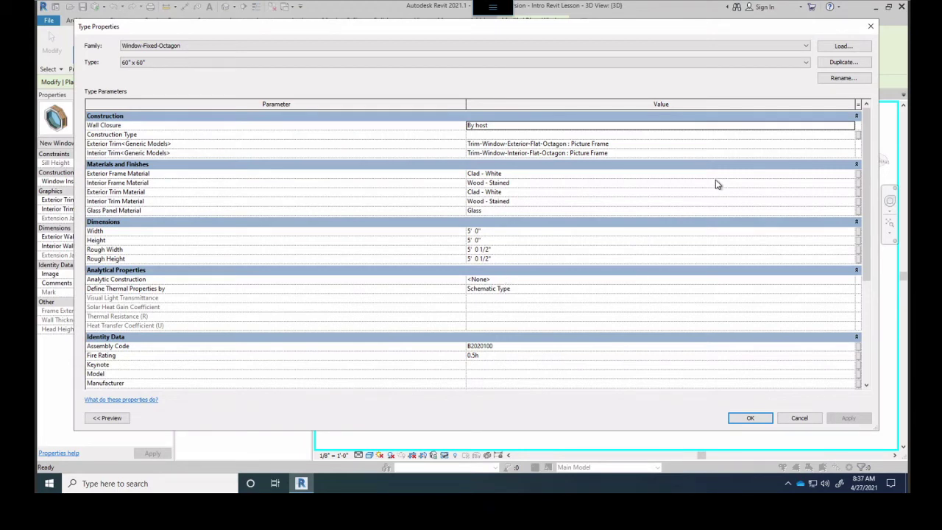
left_click(870, 26)
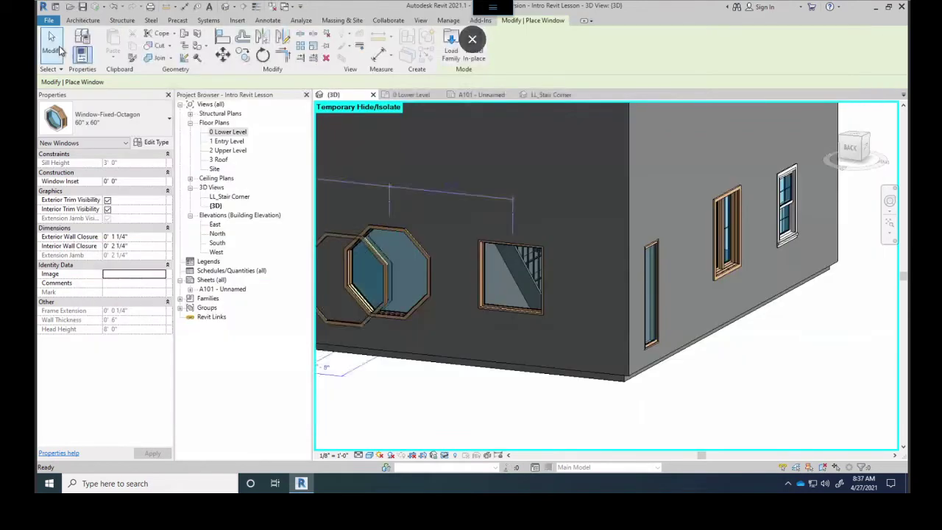
left_click(81, 21)
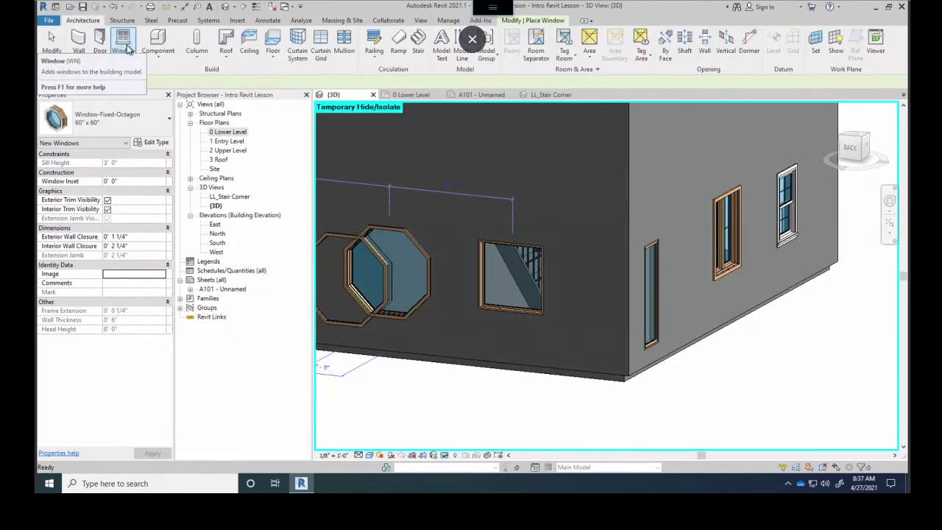
left_click(128, 49)
left_click(51, 44)
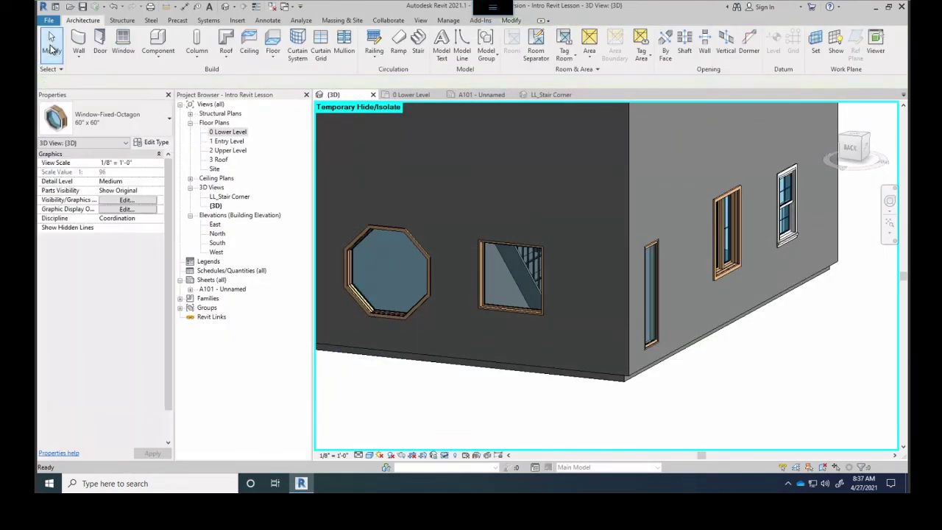
left_click(123, 42)
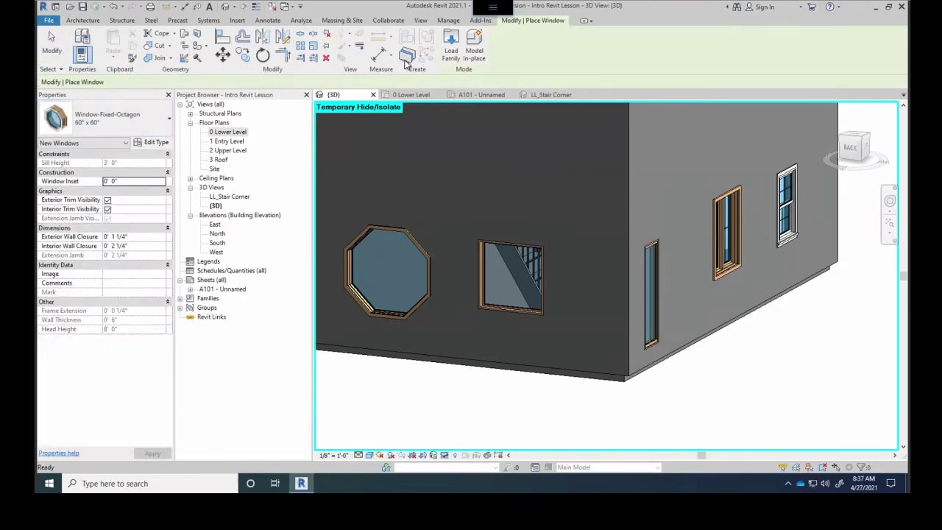
left_click(446, 59)
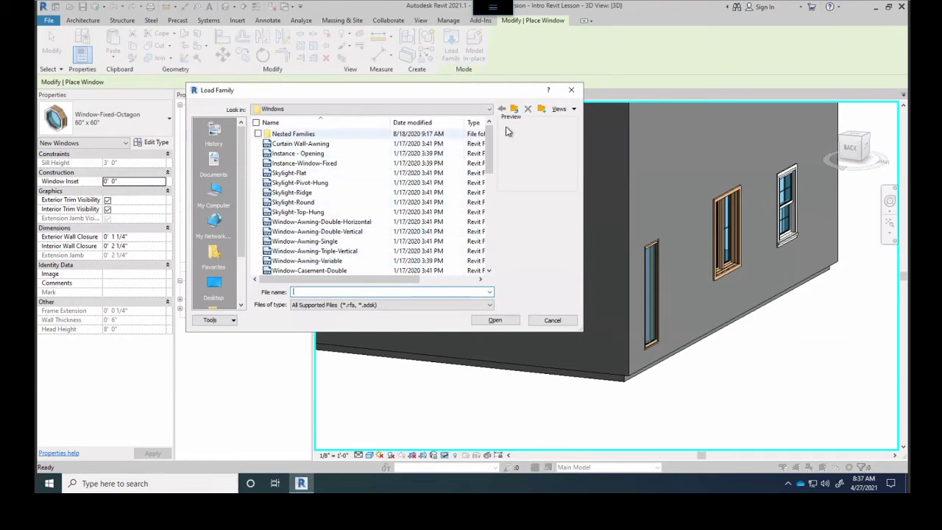
left_click(513, 110)
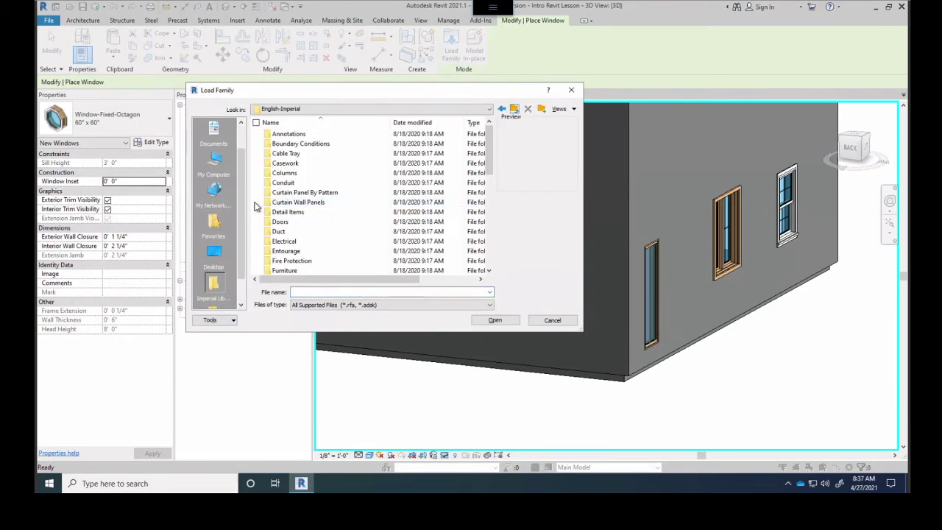
left_click(571, 90)
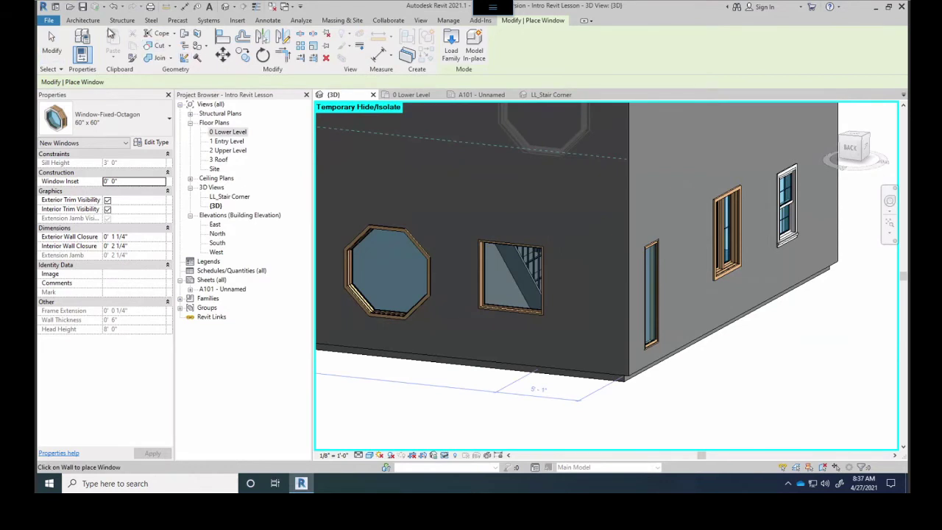
Start placing Single-Flush 36" x 84" doors, review door sizes, and open Load Family
left_click(82, 20)
left_click(100, 44)
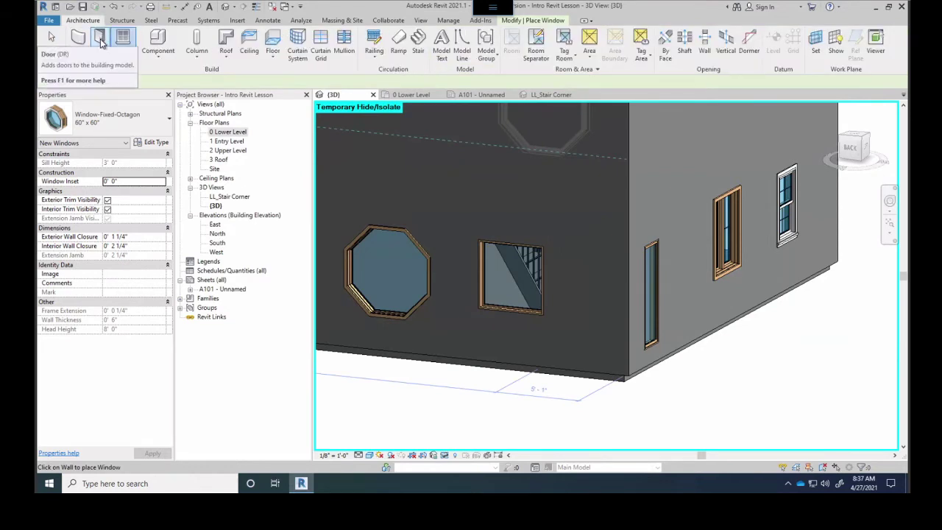
left_click(139, 123)
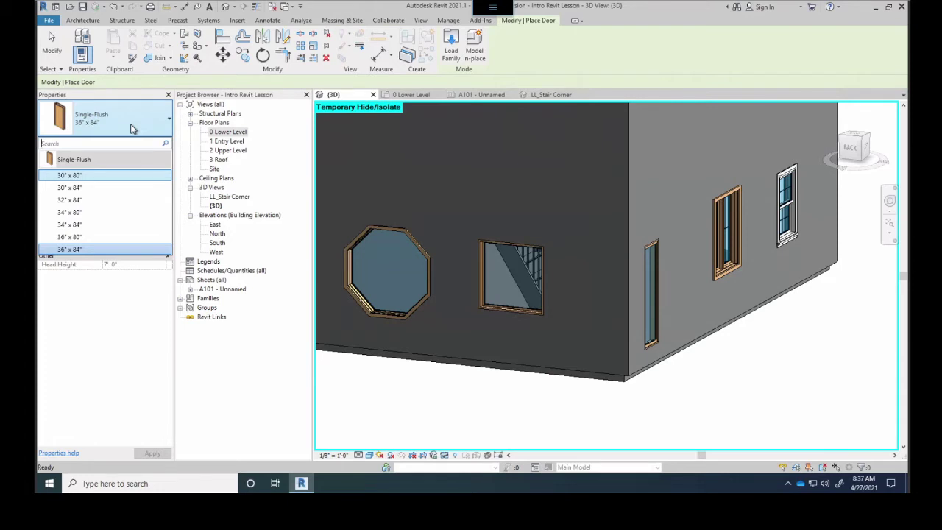
left_click(450, 42)
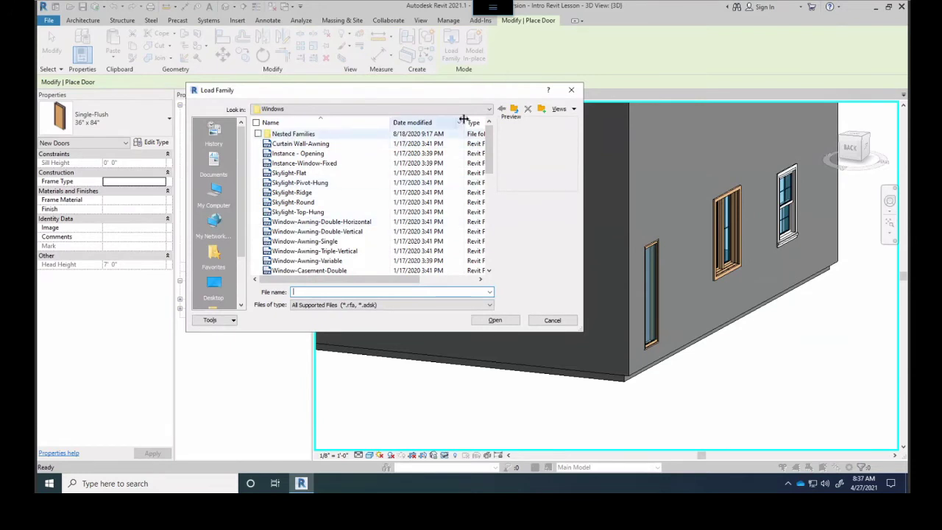
Navigate the English-Imperial library to the Doors > Residential folder
left_click(514, 109)
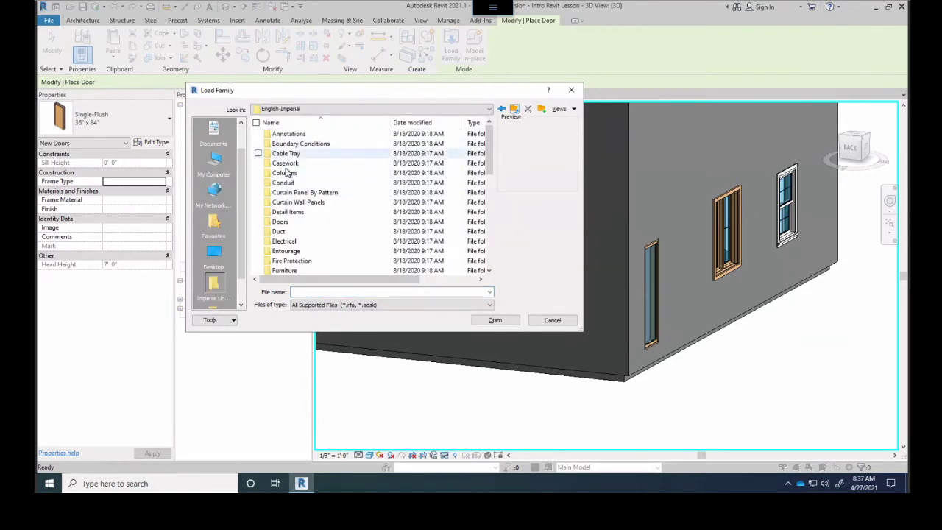
left_click(280, 224)
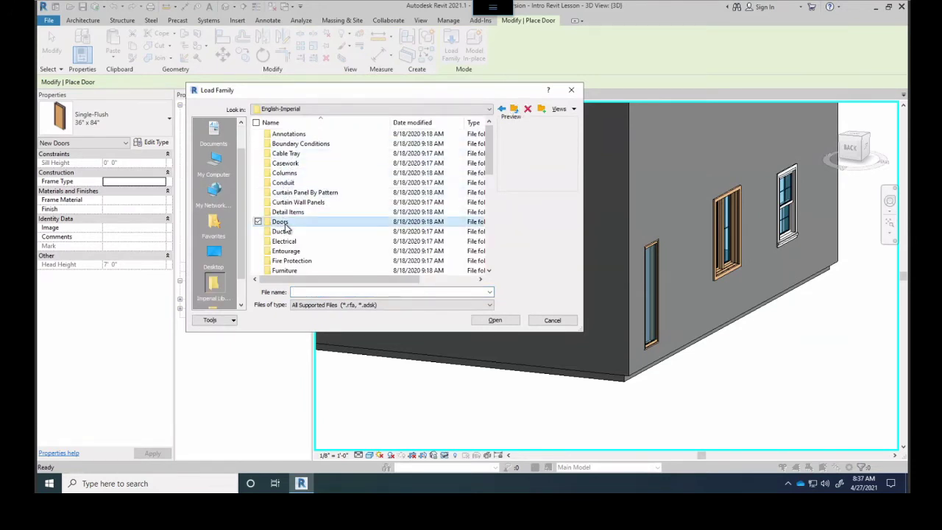
double_click(284, 224)
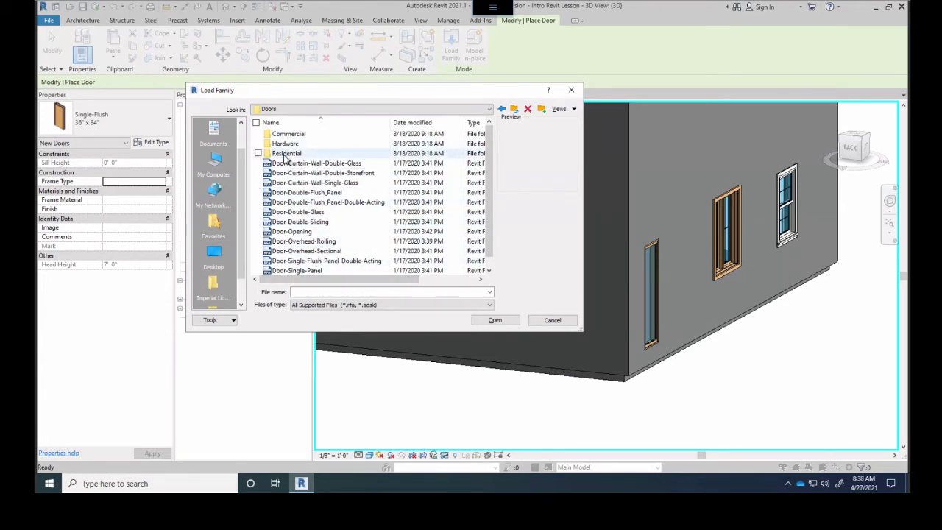
double_click(286, 154)
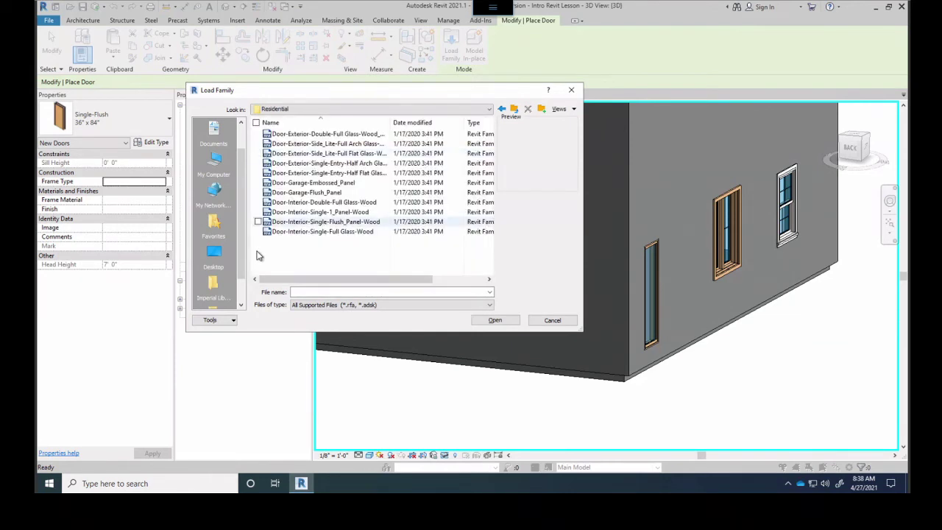
Load Door-Exterior-Single-Entry-Half Flat Glass-Wood_Clad, accepting its default 36" x 80" type
left_click(335, 135)
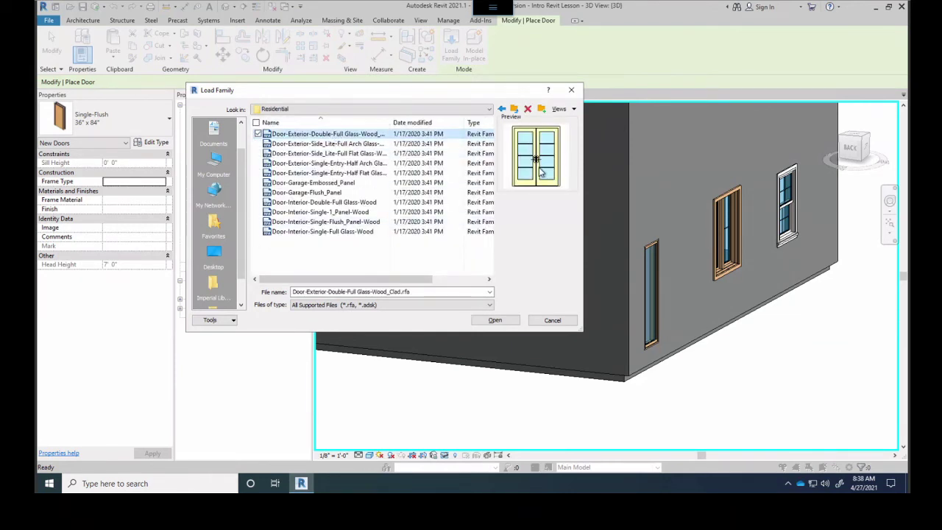
key("Down")
key("Down")
key("Down")
key("Down")
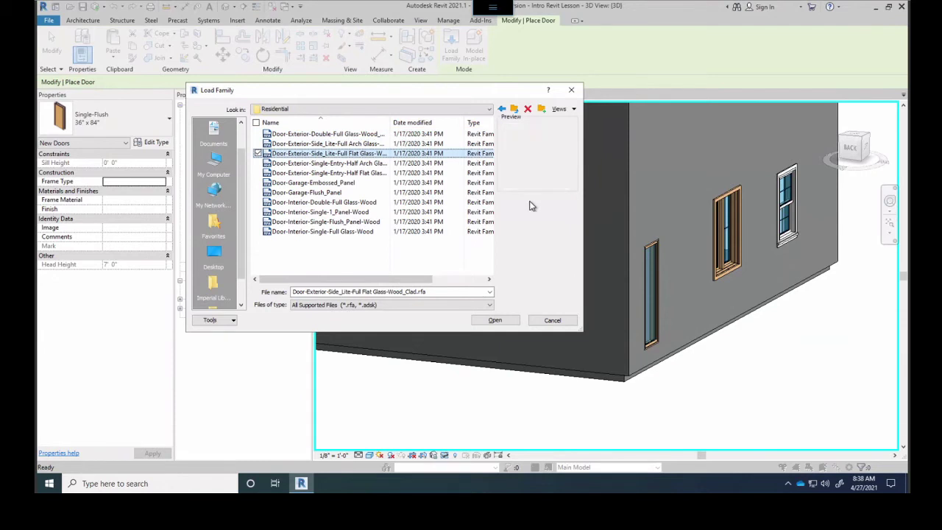
key("Up")
key("Down")
key("Down")
key("Up")
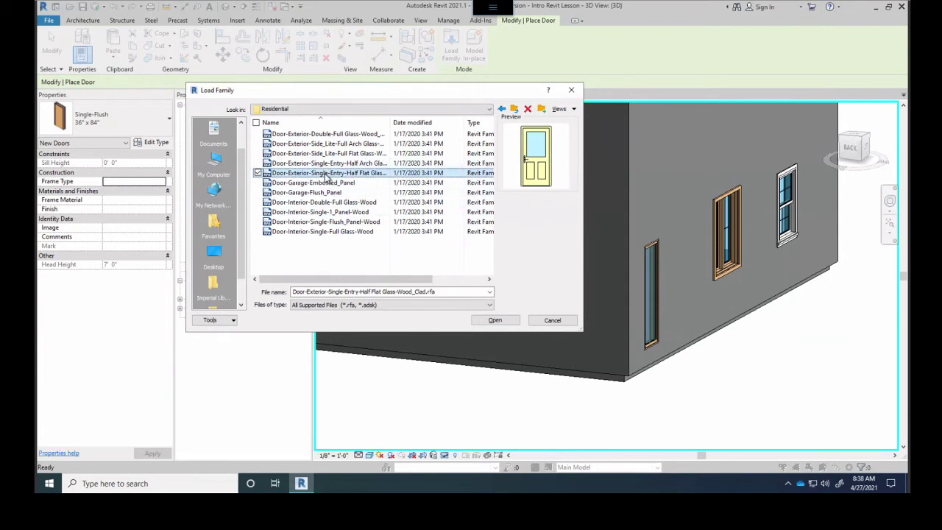
left_click(494, 318)
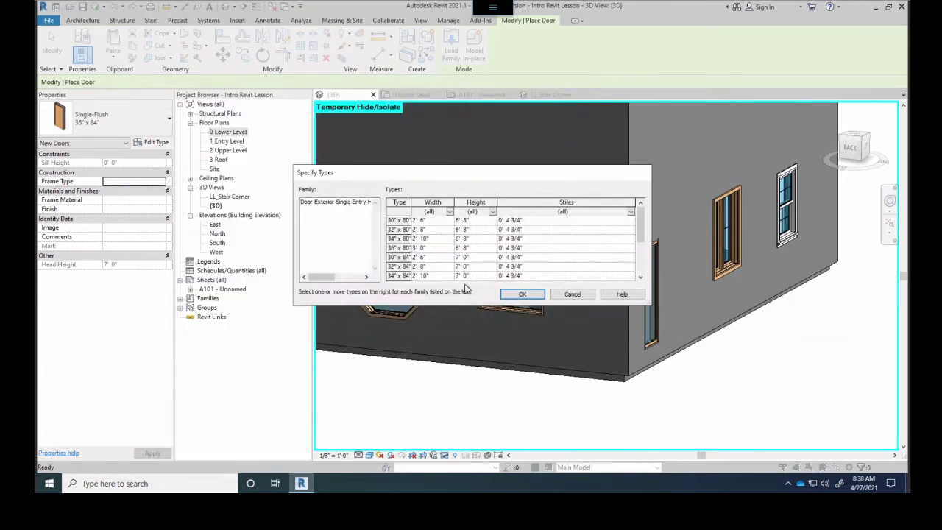
left_click(522, 294)
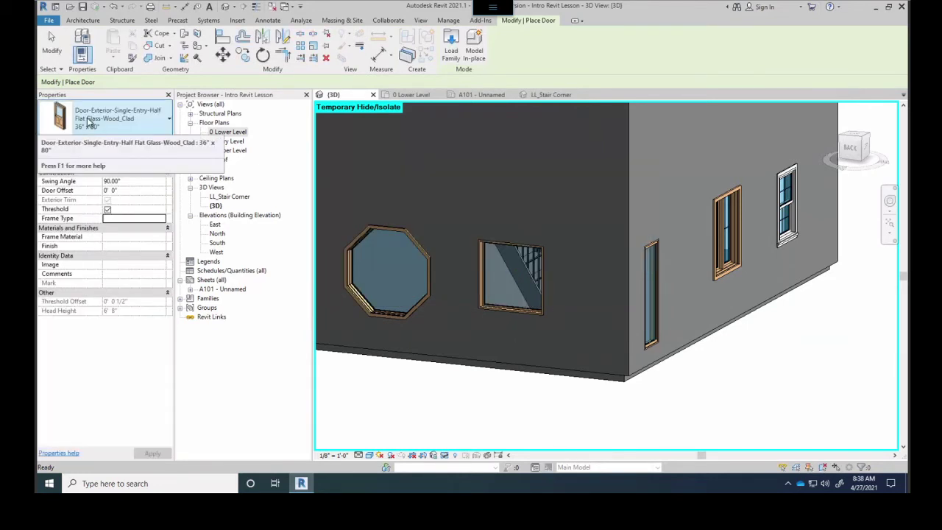
Place Half Flat Glass Wood_Clad 36" x 80" entry doors on the left and right lower walls in 3D
left_click(111, 122)
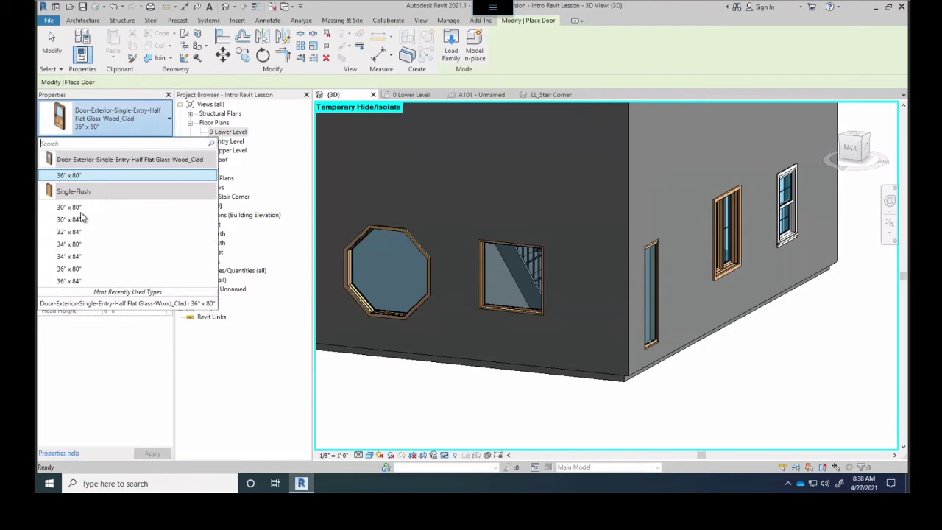
left_click(77, 178)
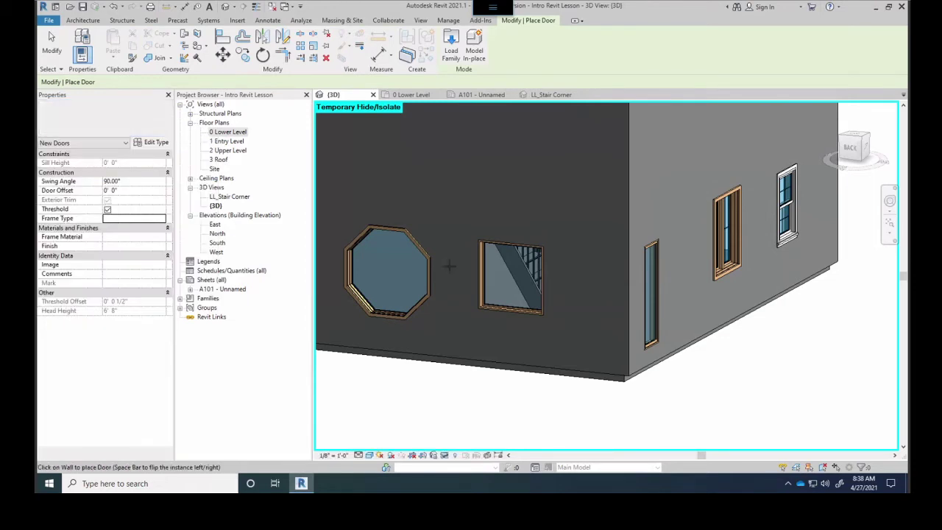
middle_click_drag(553, 294, 675, 354, "shift")
left_click(540, 361)
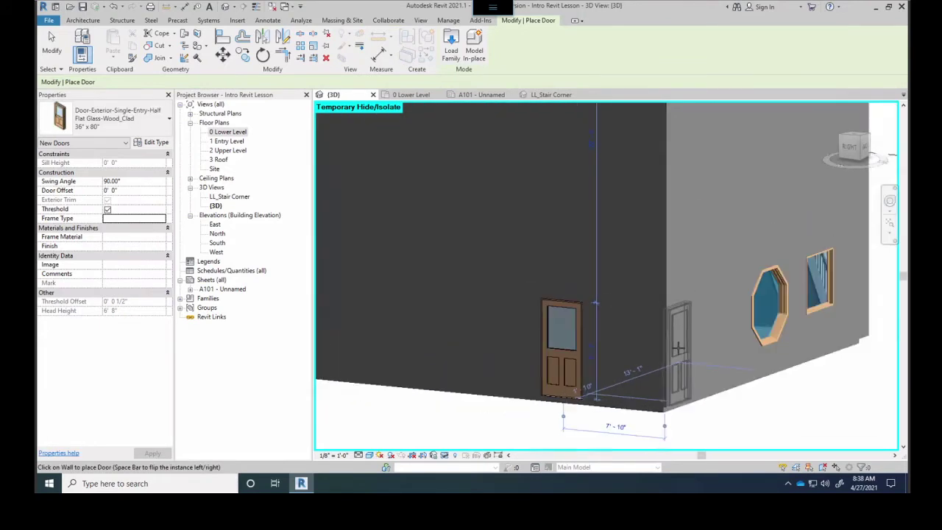
left_click(715, 344)
middle_click_drag(514, 370, 559, 346, "shift")
In the 0 Lower Level plan, place entry doors on the right, bottom and left walls
left_click(400, 93)
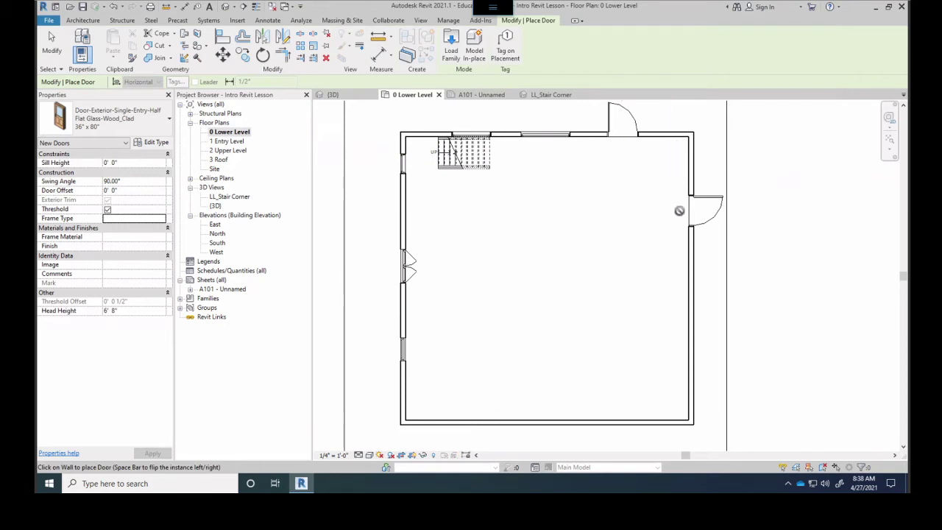
left_click(691, 289)
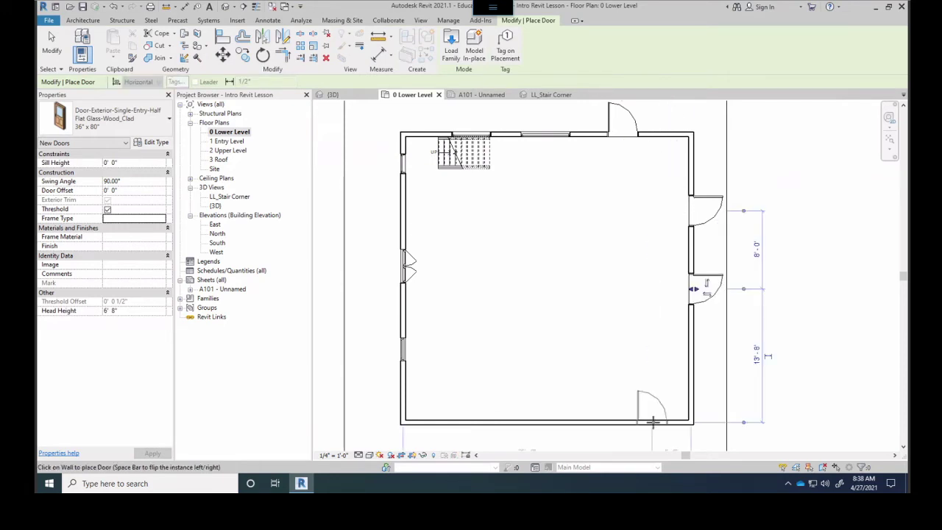
left_click(441, 416)
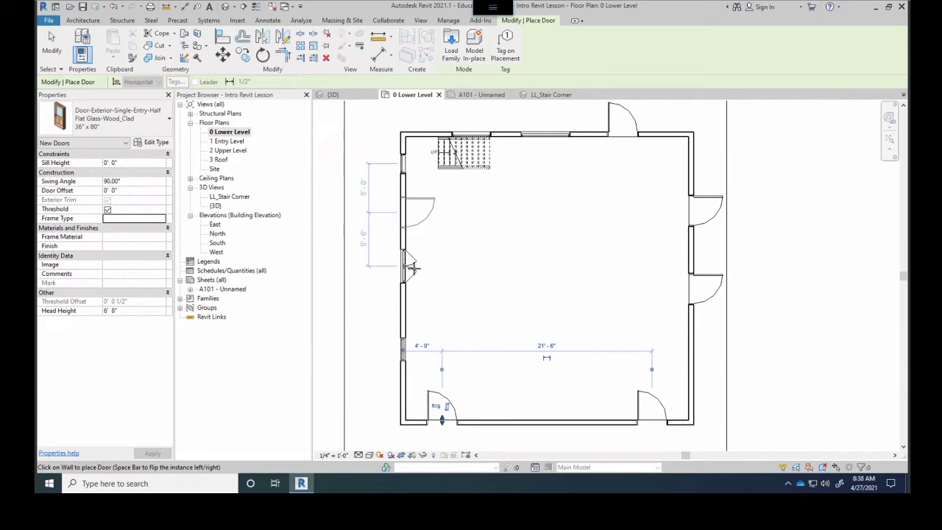
left_click(410, 267)
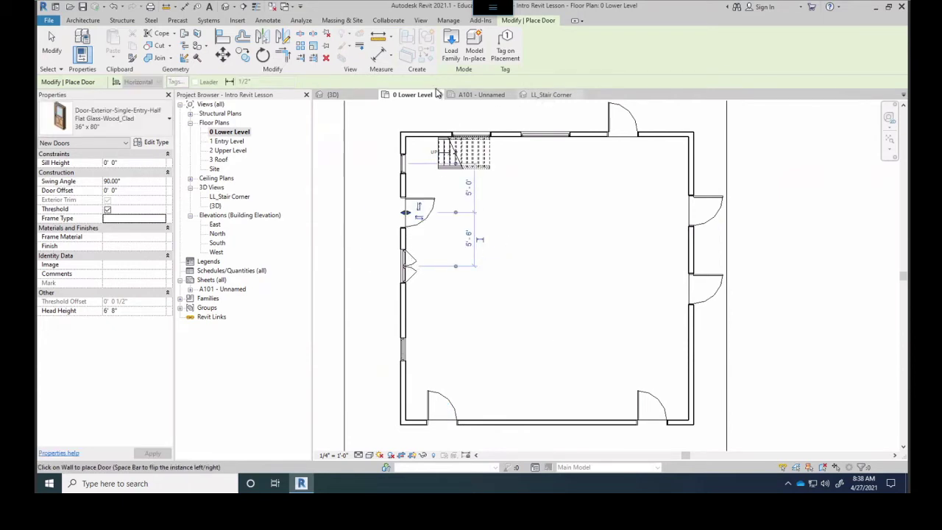
Inspect the placed doors in the {3D} view from the front and left side
left_click(333, 94)
middle_click_drag(432, 270, 826, 309, "shift")
scroll(639, 399, "up", 5)
middle_click_drag(638, 398, 573, 358, "shift")
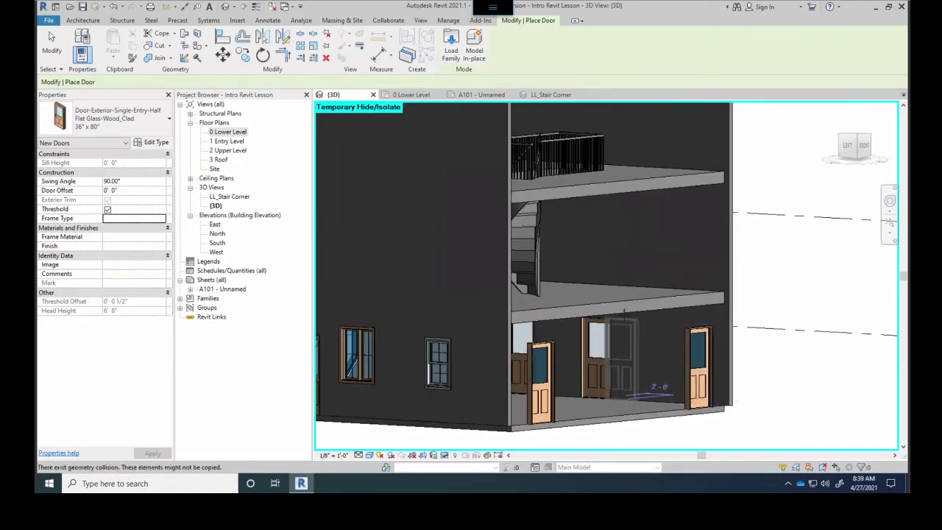
middle_click_drag(570, 266, 496, 296, "shift")
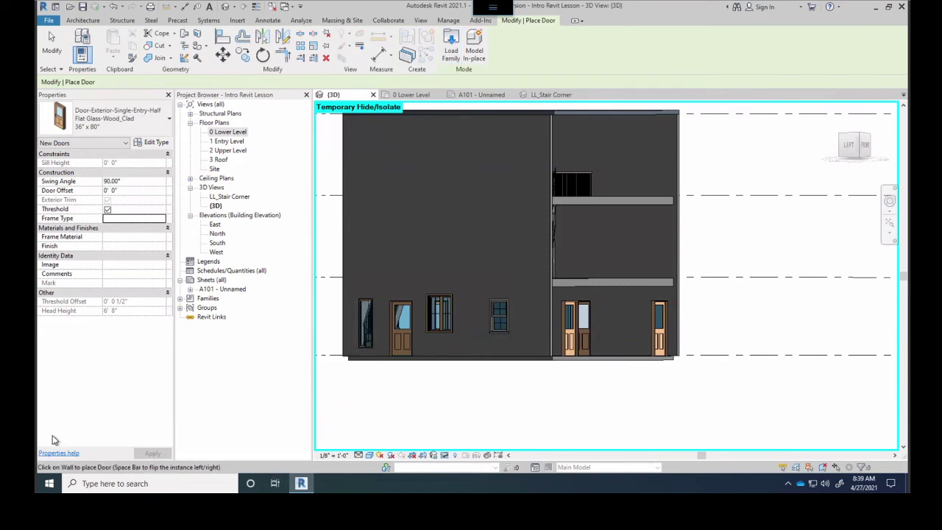
left_click(49, 483)
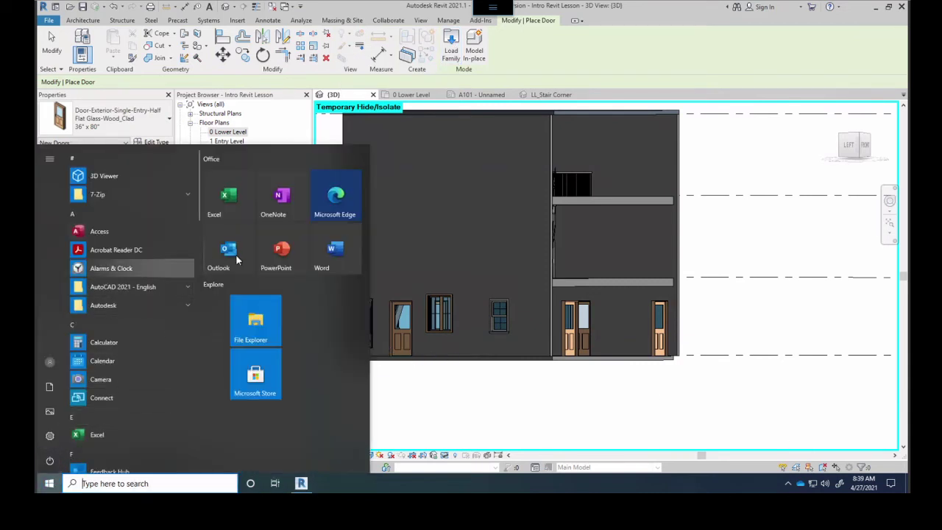
Launch Google Chrome by searching 'chrome' from the Start menu
left_click(111, 483)
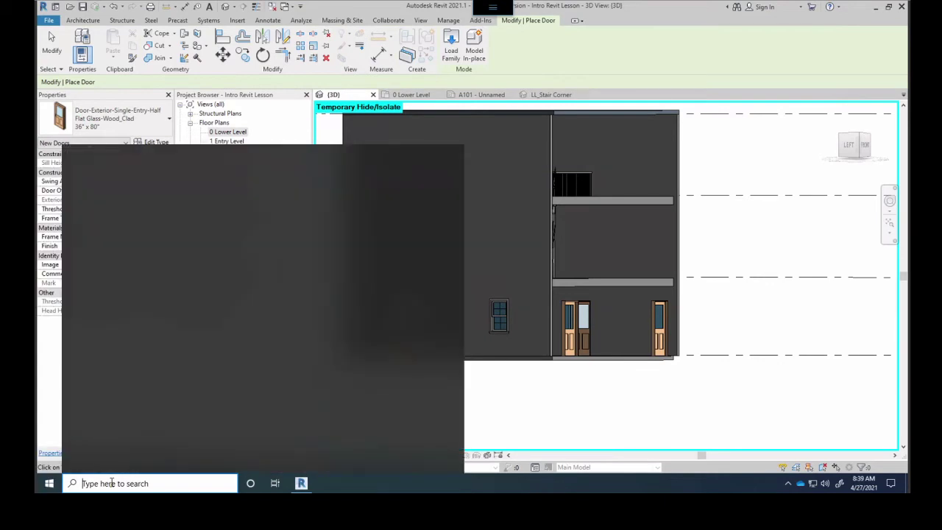
type("chrom")
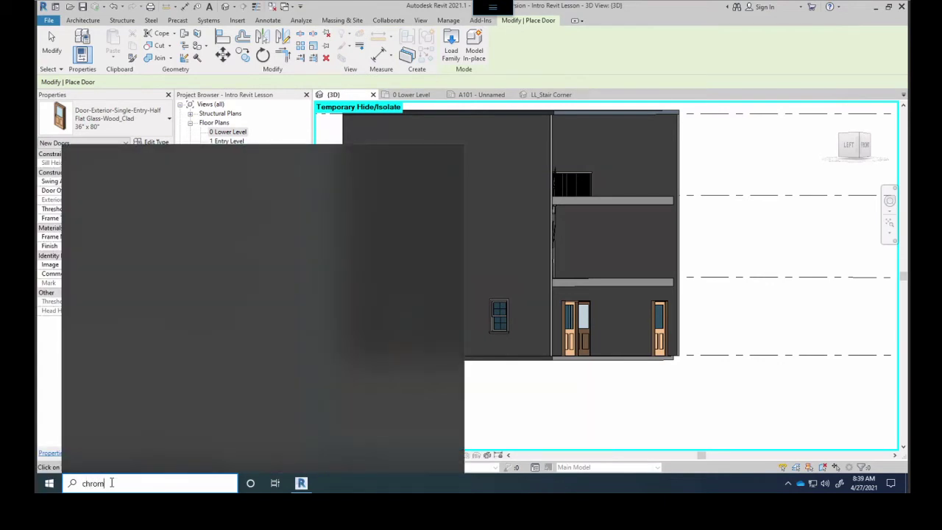
type("e")
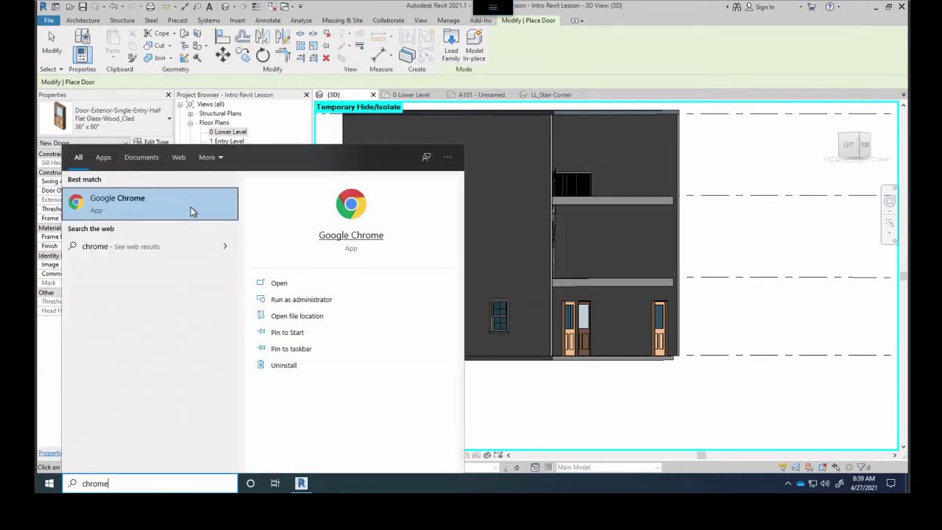
left_click(159, 199)
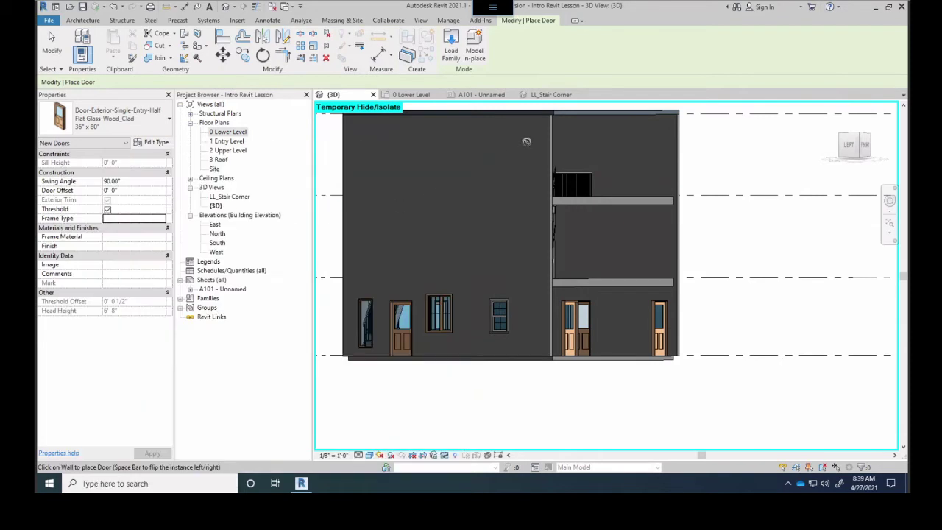
Orbit the Revit model to an angled top view, then bring Chrome to the front
scroll(515, 220, "up", 5)
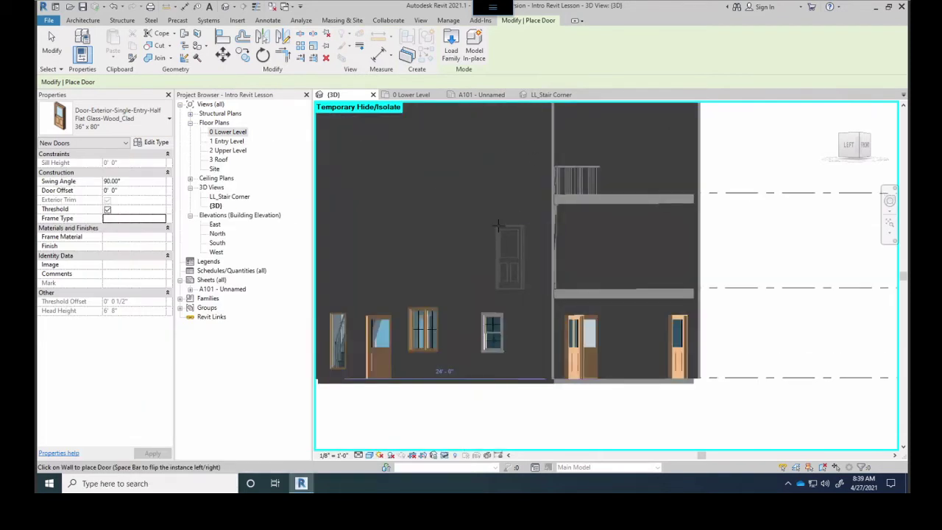
scroll(439, 312, "down", 3)
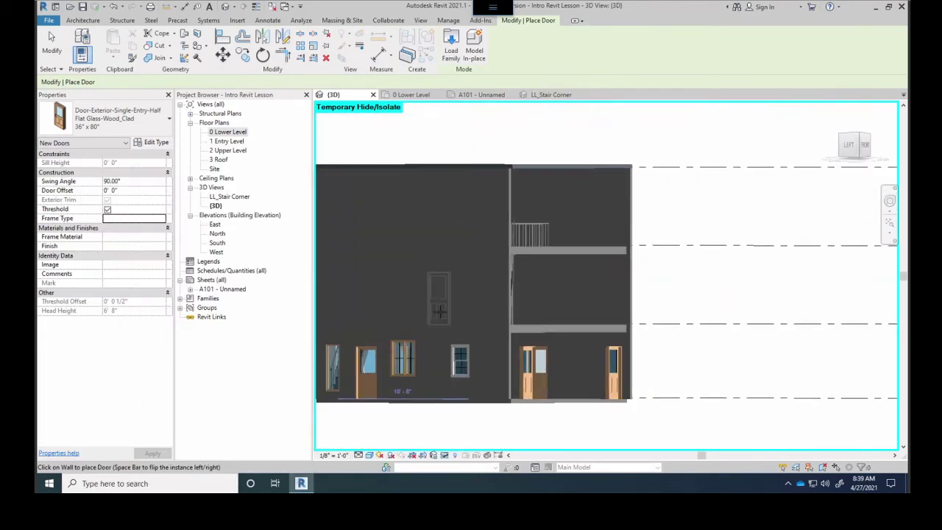
middle_click_drag(501, 258, 449, 309, "shift")
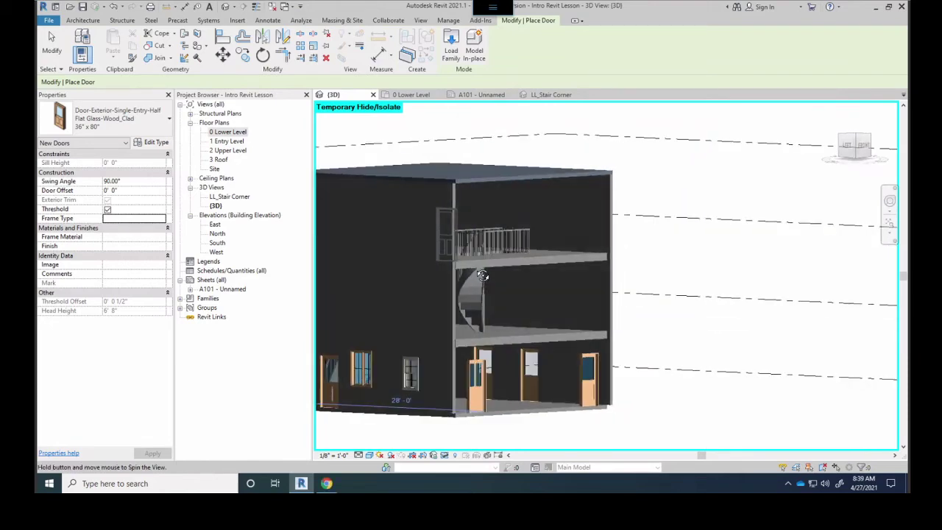
left_click(326, 482)
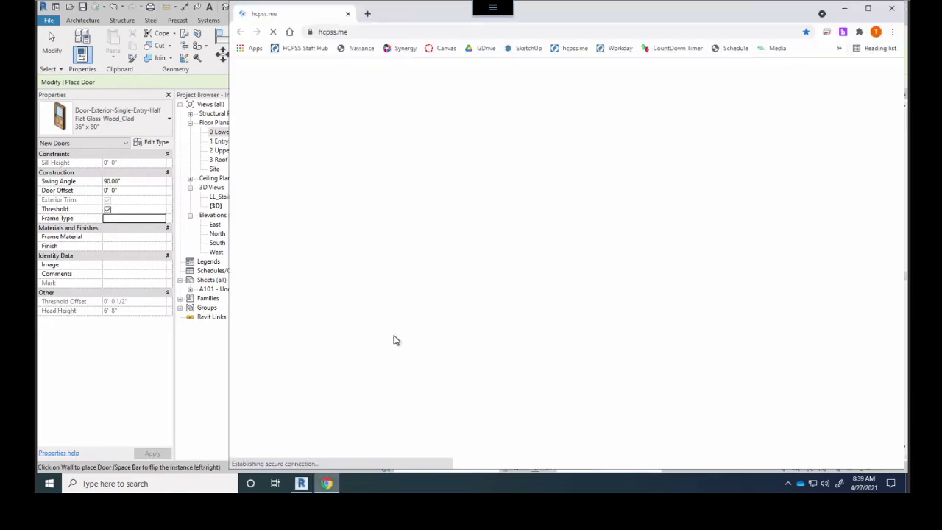
Go to google.com in the address bar
left_click(392, 35)
type("google.com")
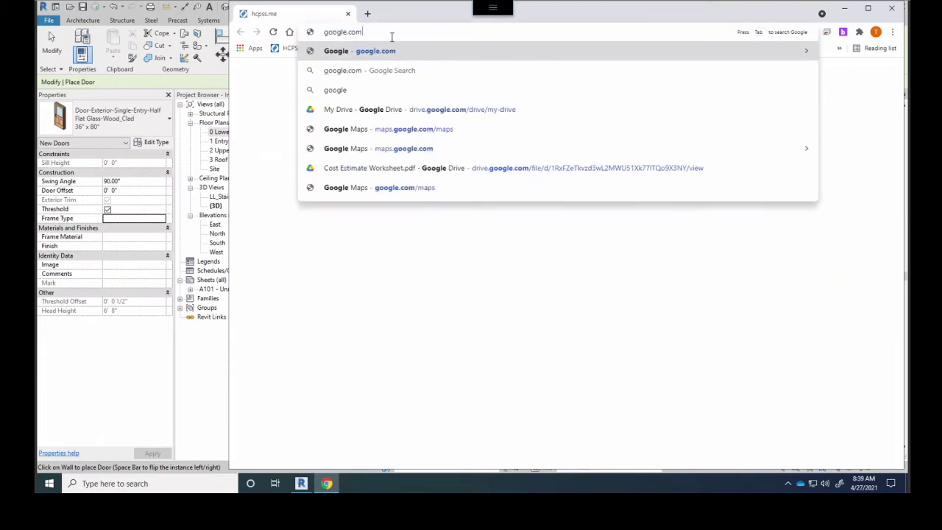
key("Return")
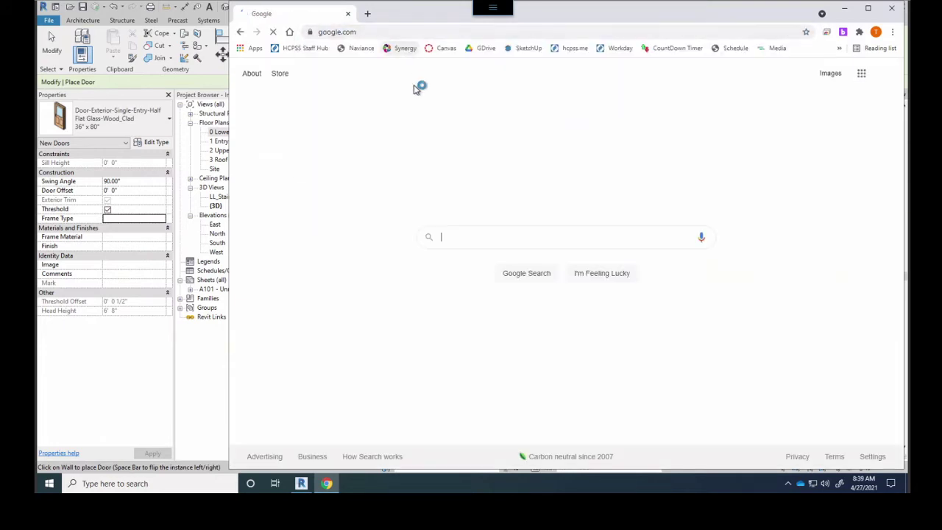
Search Google for 'ashley furniture bim objects' and review the results
left_click(468, 240)
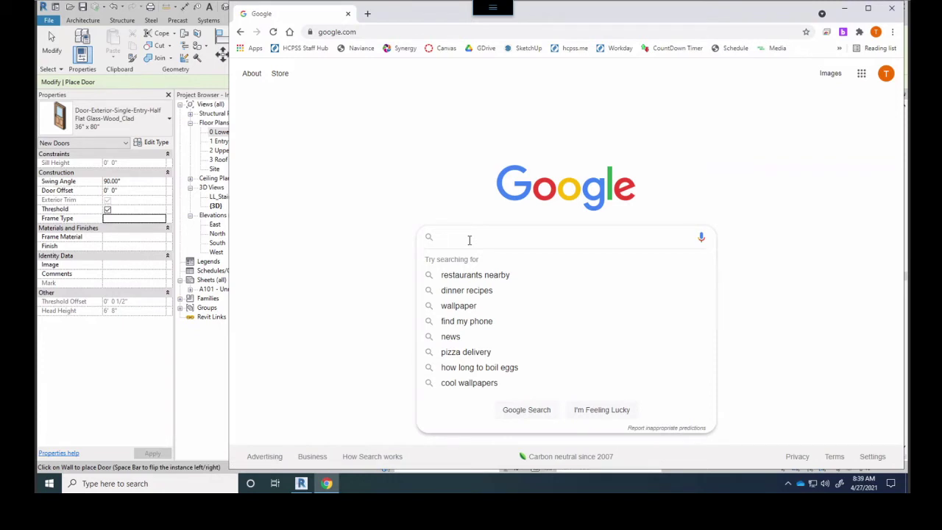
type("s")
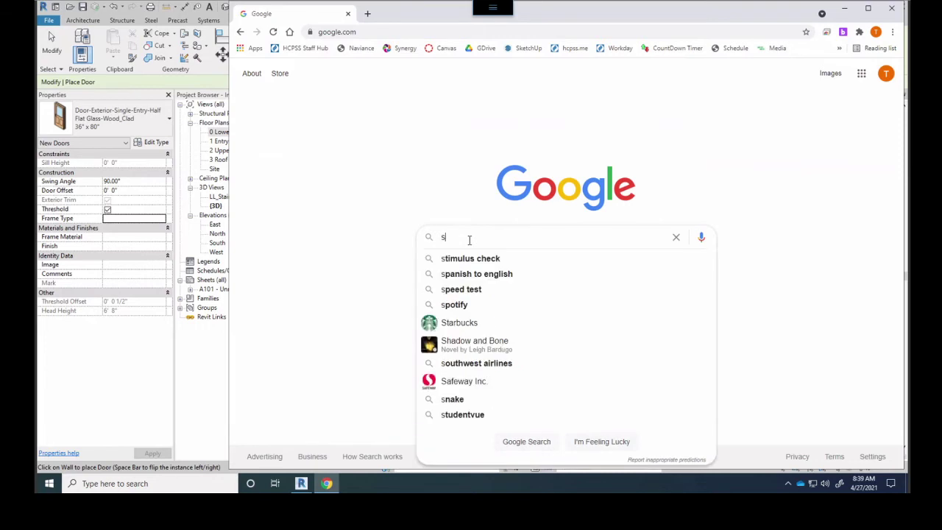
key("BackSpace")
type("ashl")
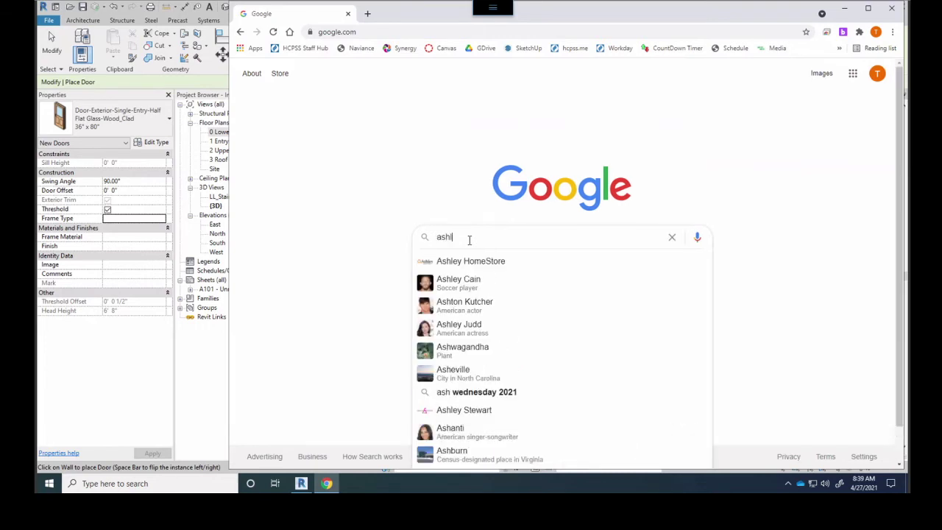
type("ey bim")
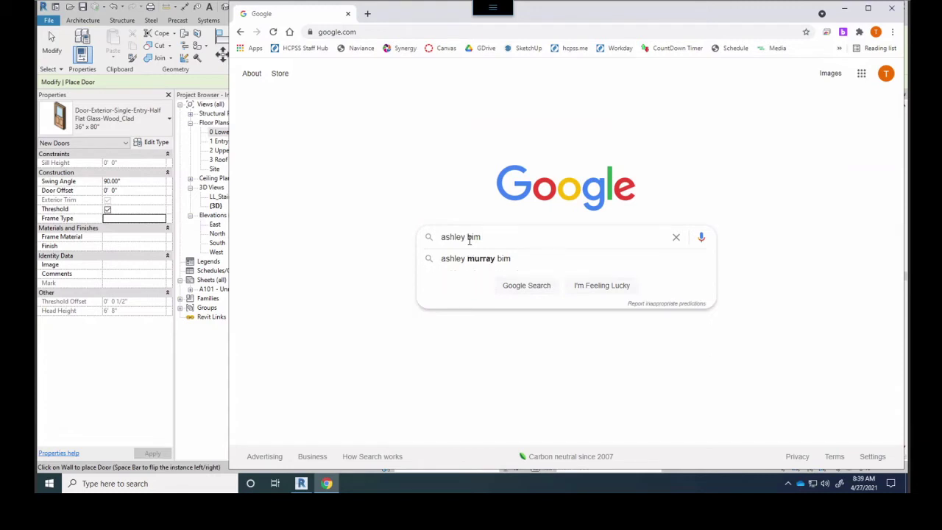
type(" objects")
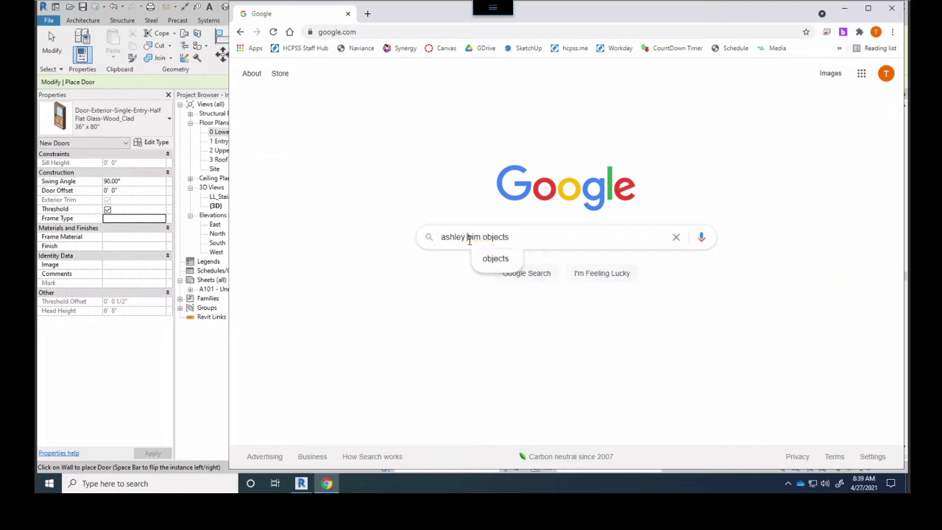
left_click(468, 237)
type("furniture")
key("Return")
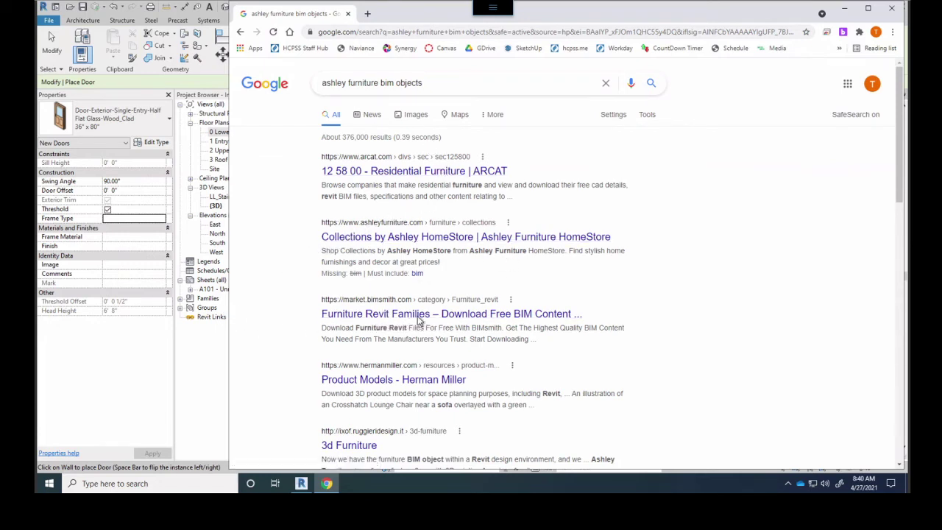
scroll(412, 320, "down", 1)
scroll(308, 207, "up", 1)
Open the '12 58 00 - Residential Furniture | ARCAT' result and browse its manufacturers
left_click(405, 174)
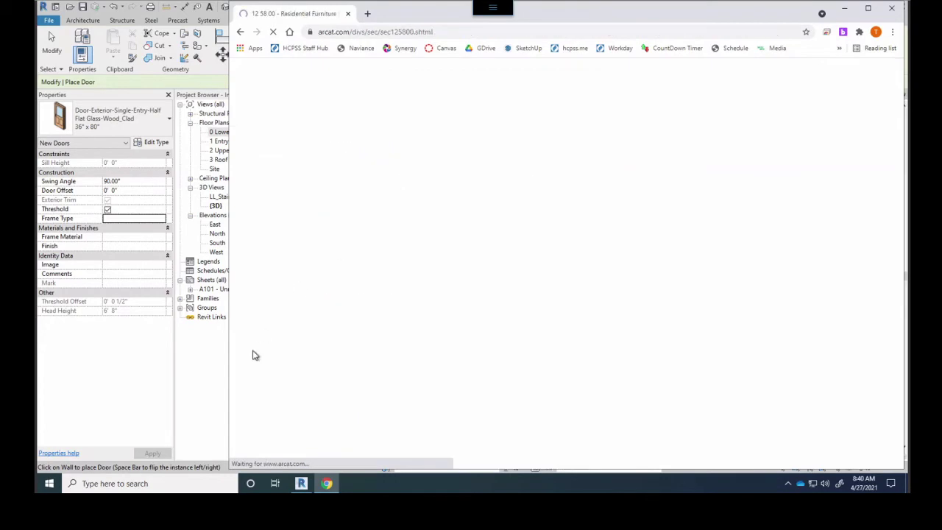
scroll(642, 375, "down", 2)
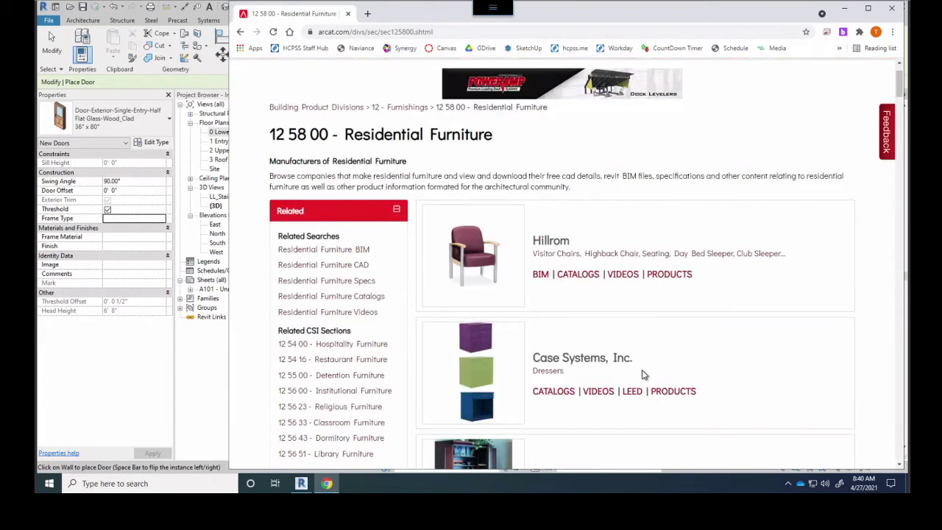
scroll(376, 271, "up", 2)
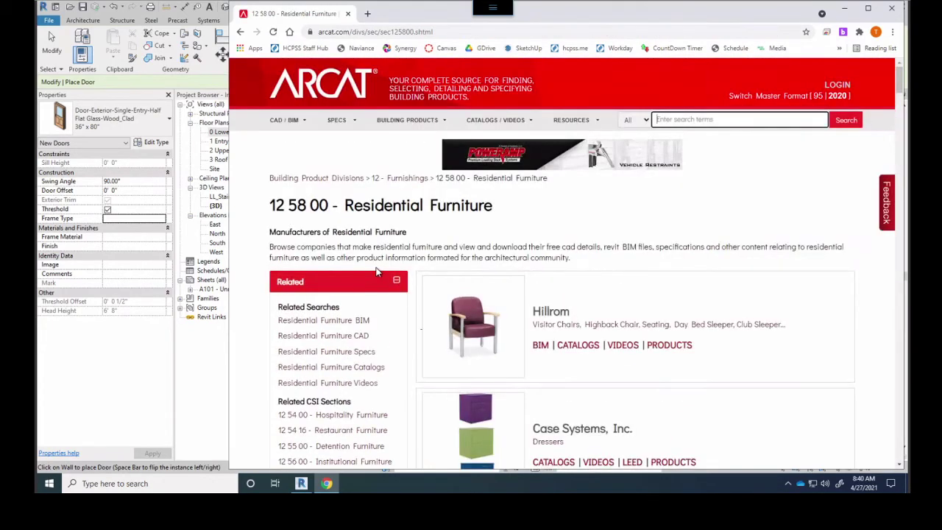
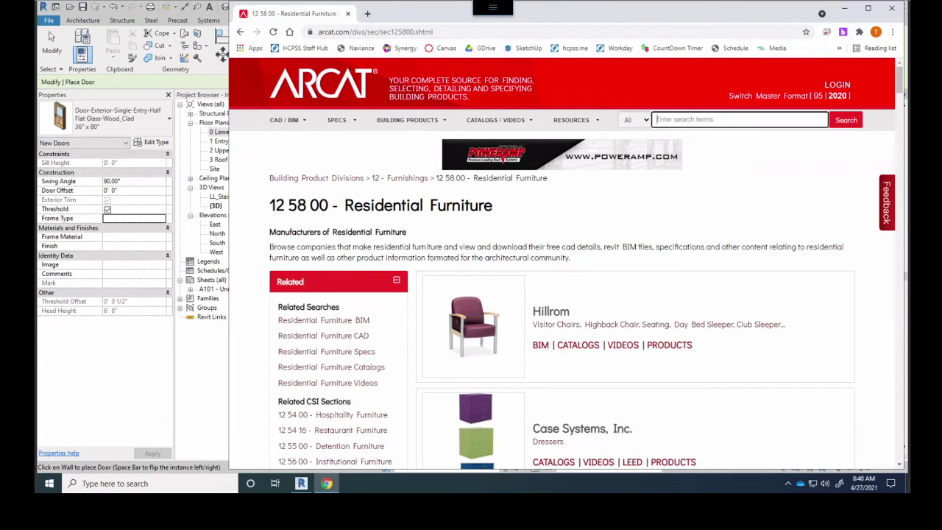
From Hillrom's ARCAT BIM page, download the Art of Care Chair Visitor Metropolitan Revit 2021 .rfa, declining the project-info popup
scroll(505, 356, "down", 1)
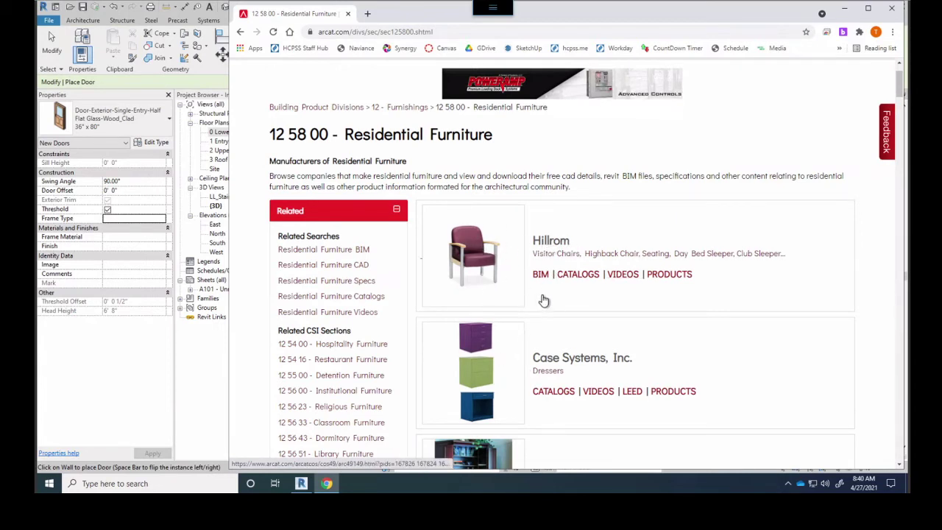
left_click(540, 275)
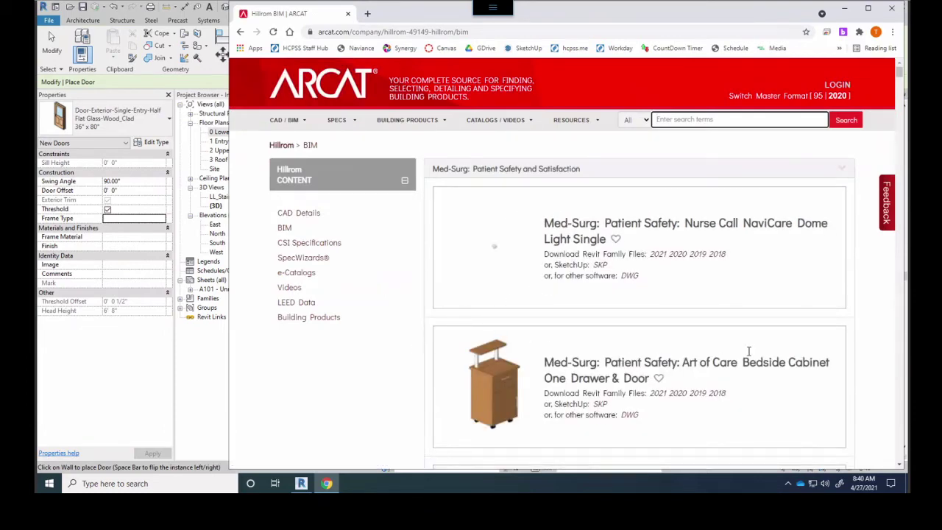
scroll(706, 322, "down", 1)
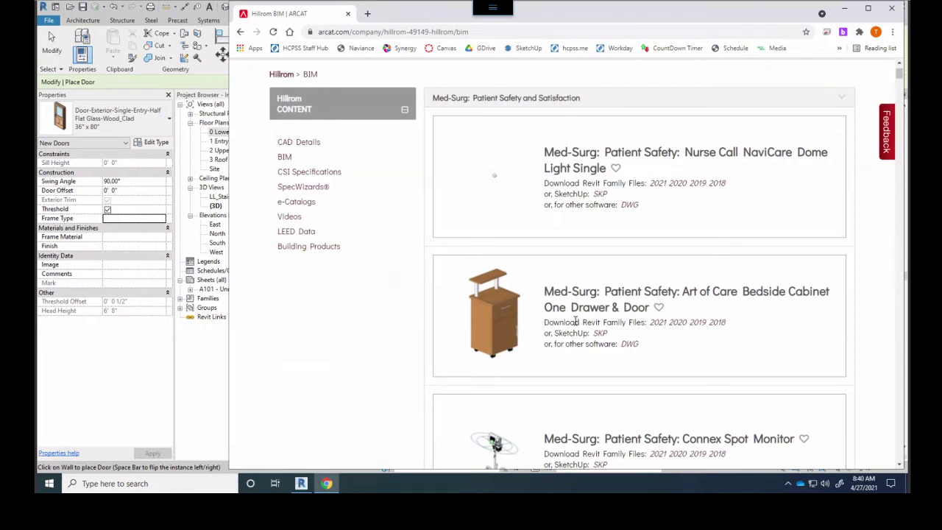
scroll(582, 410, "down", 2)
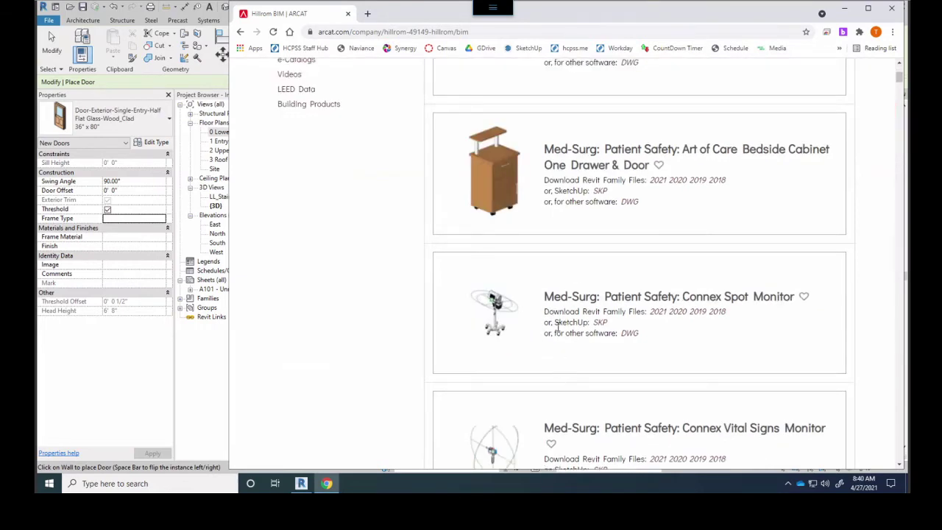
scroll(577, 314, "down", 2)
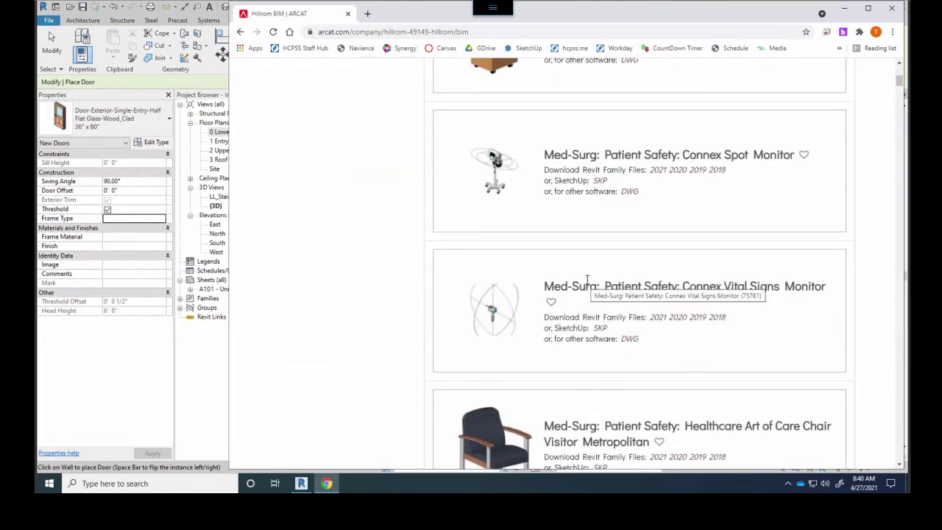
scroll(587, 279, "down", 3)
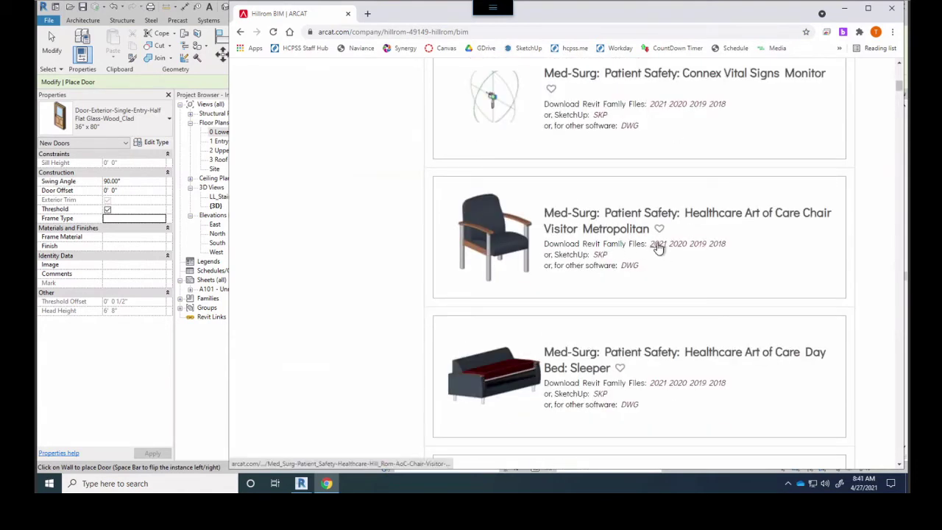
left_click(658, 246)
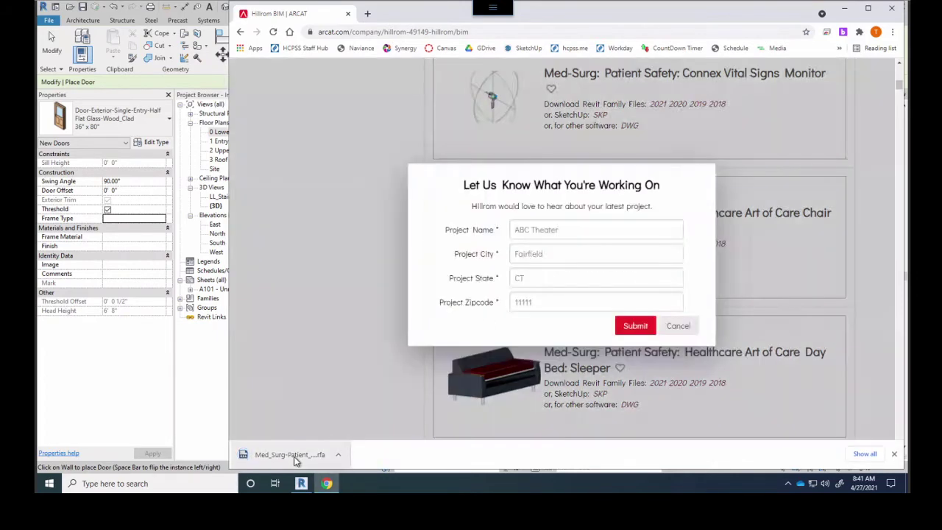
left_click(678, 326)
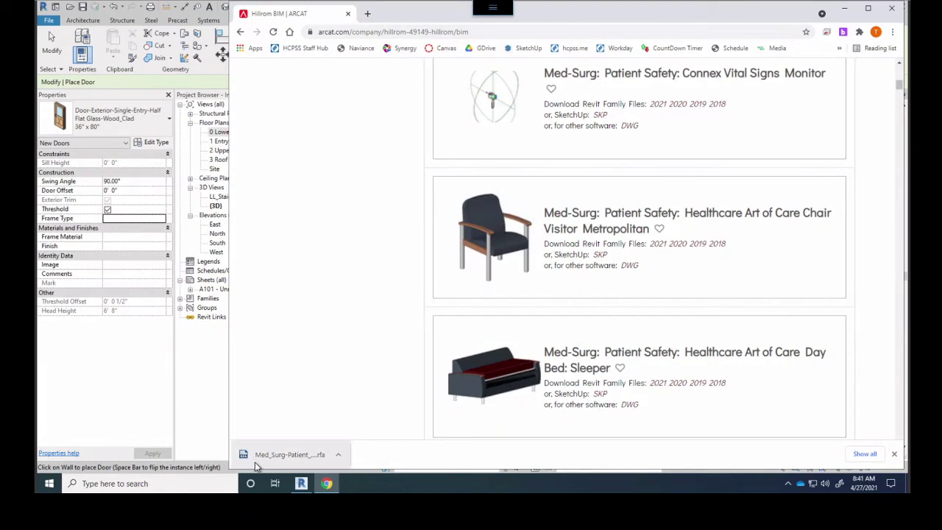
From Chrome's downloads list, show the chair .rfa file in its Downloads folder
left_click_drag(442, 13, 478, 31)
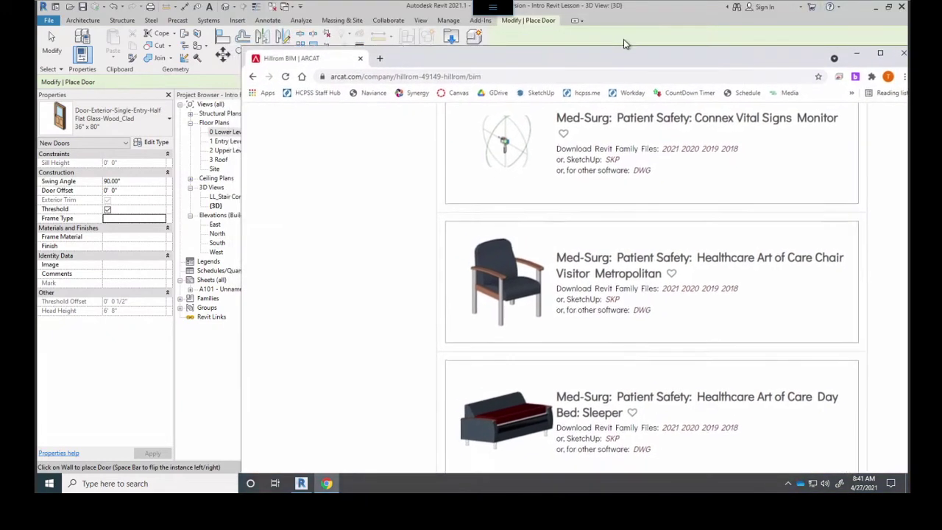
left_click_drag(412, 32, 502, 33)
left_click_drag(757, 36, 680, 25)
left_click(850, 40)
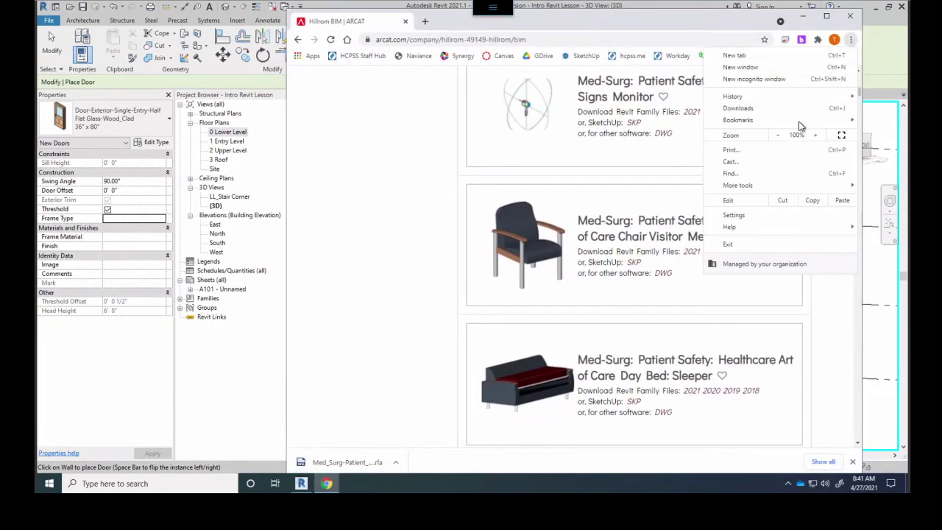
key("Escape")
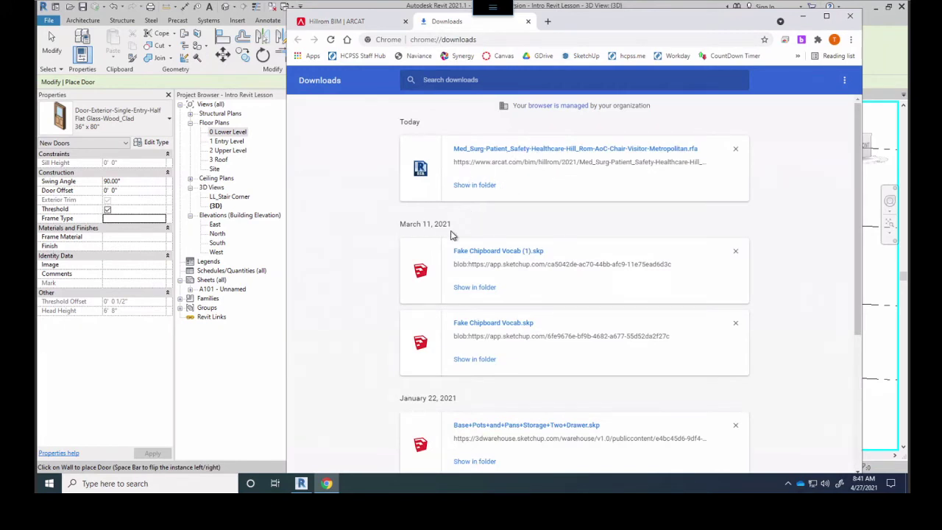
left_click(476, 190)
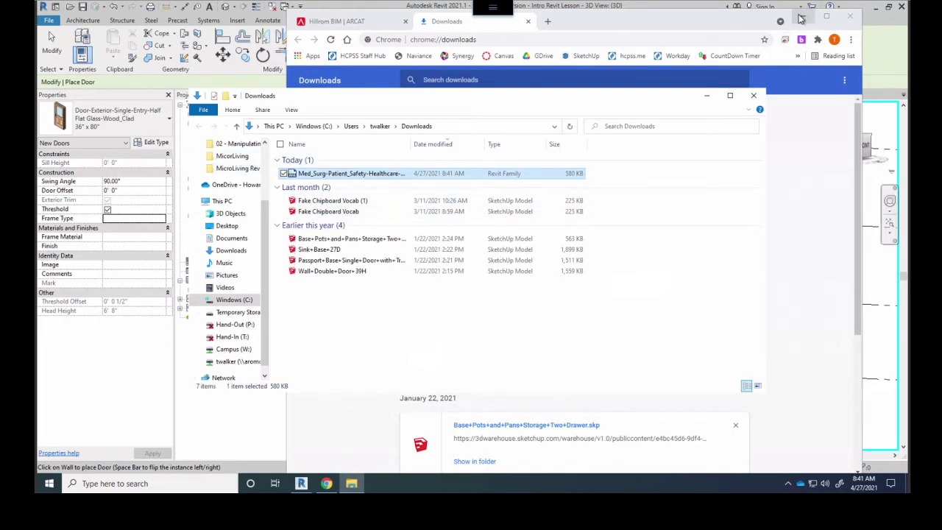
Minimize Chrome and move the Downloads folder window over Revit's 3D view
left_click(803, 16)
left_click_drag(467, 103, 590, 100)
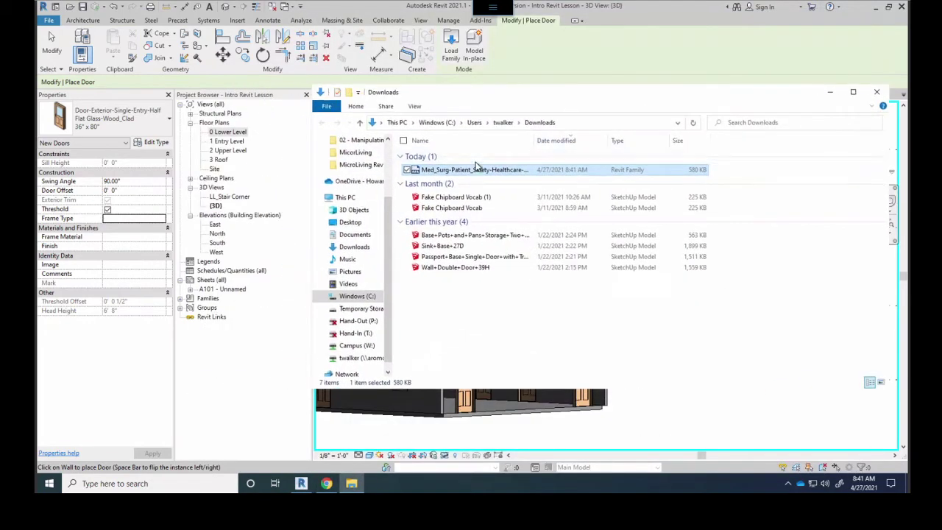
left_click_drag(482, 99, 732, 127)
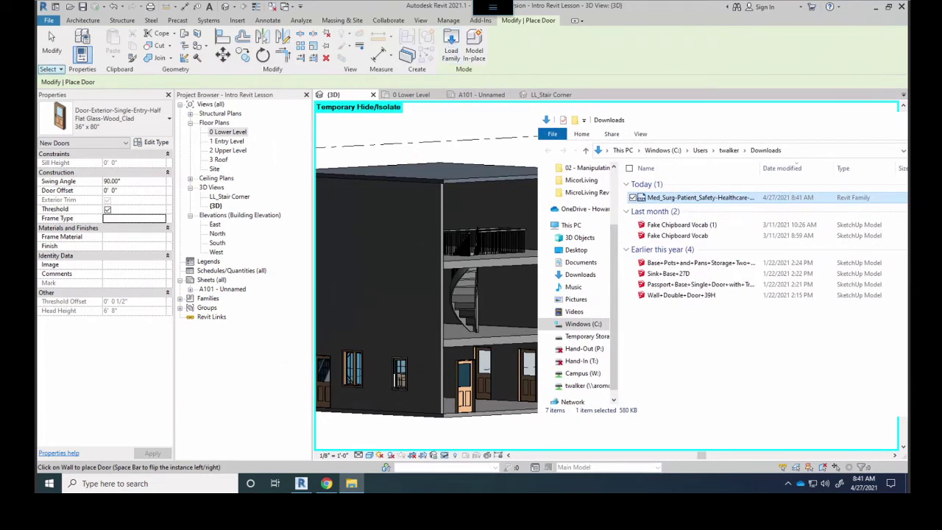
In Load Family, browse up to English-Imperial and create a folder named '000 My stuff'
left_click(452, 47)
left_click(452, 47)
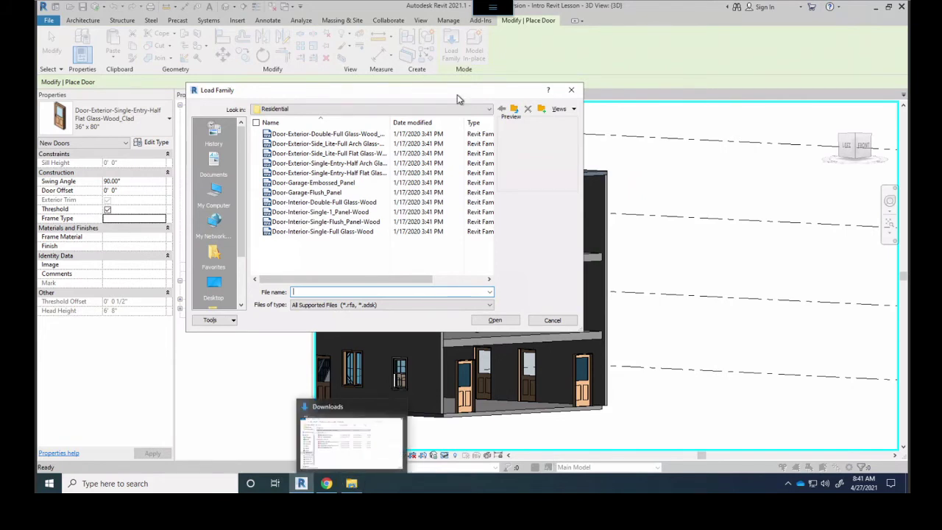
left_click(513, 109)
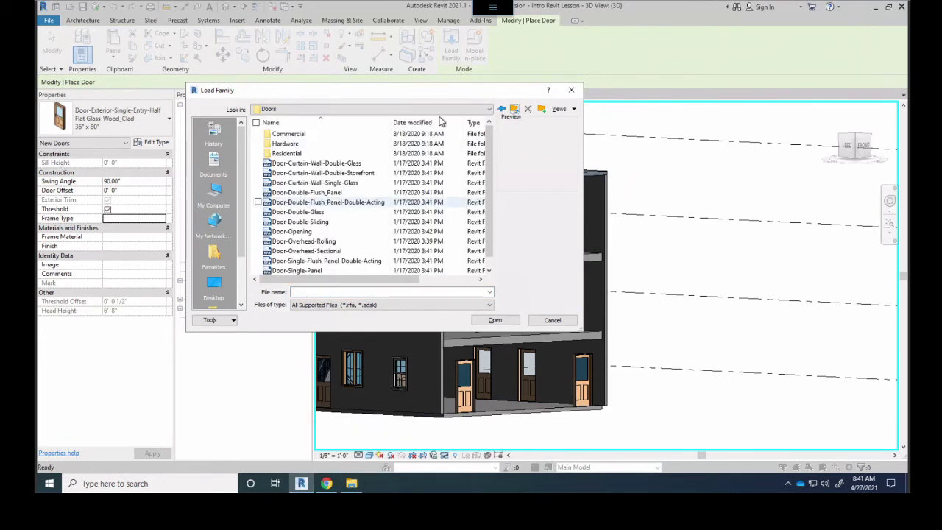
left_click(514, 109)
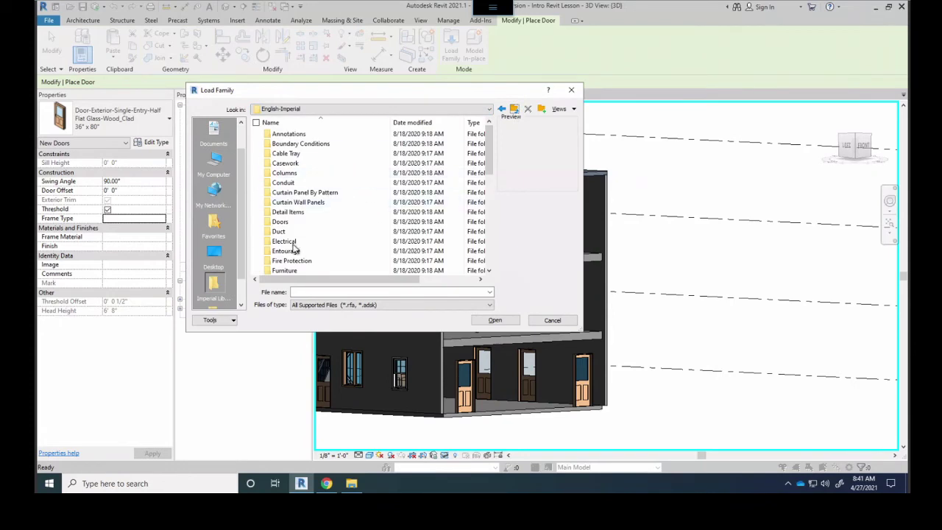
scroll(316, 191, "down", 6)
scroll(317, 195, "down", 3)
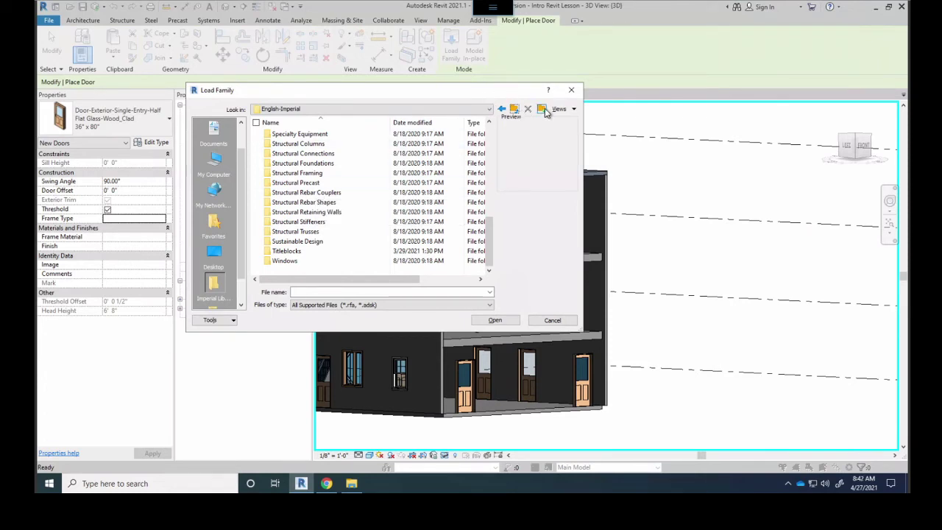
left_click(514, 109)
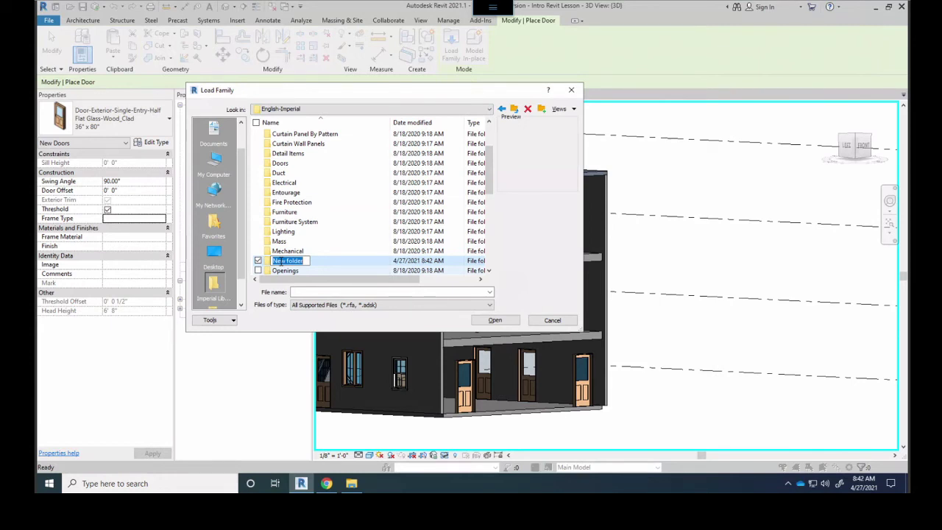
type("000")
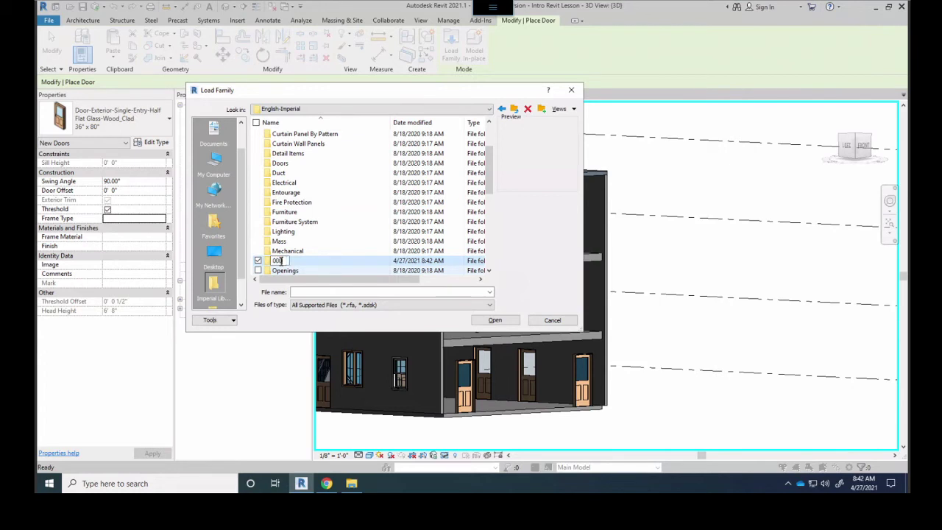
type(" My")
key("Return")
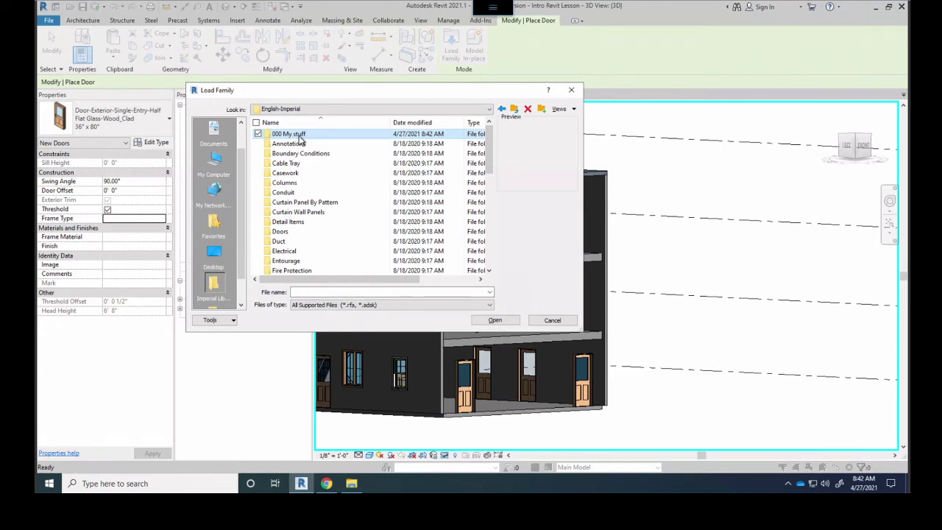
Create a Furniture folder inside 000 My stuff
double_click(298, 137)
left_click(541, 109)
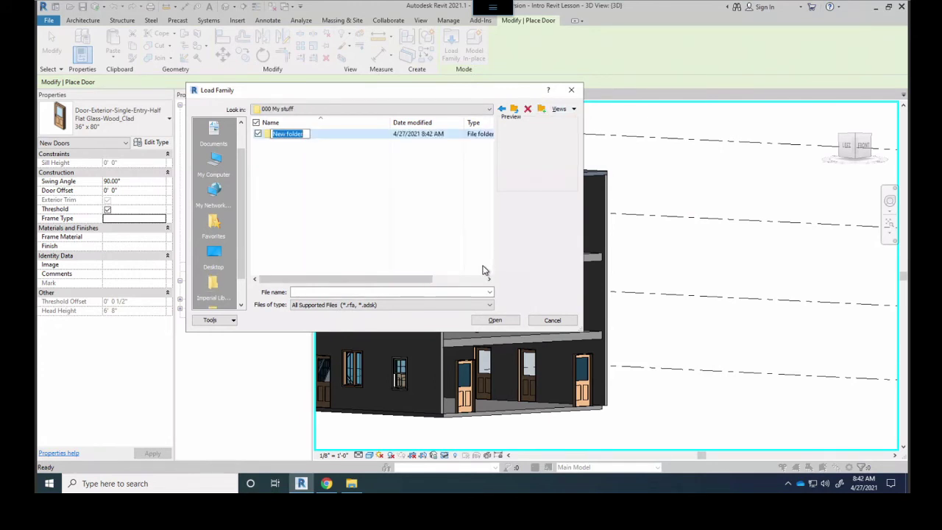
type("Furniture")
key("Return")
Move the chair .rfa from Downloads into Furniture and try loading it; Revit rejects it as not a door
left_click(351, 483)
double_click(281, 135)
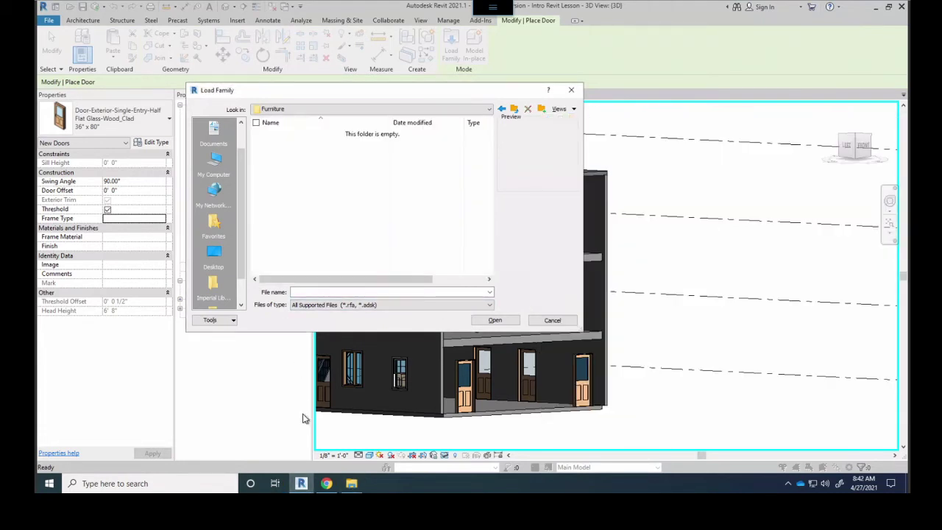
left_click(351, 483)
left_click_drag(677, 198, 312, 169)
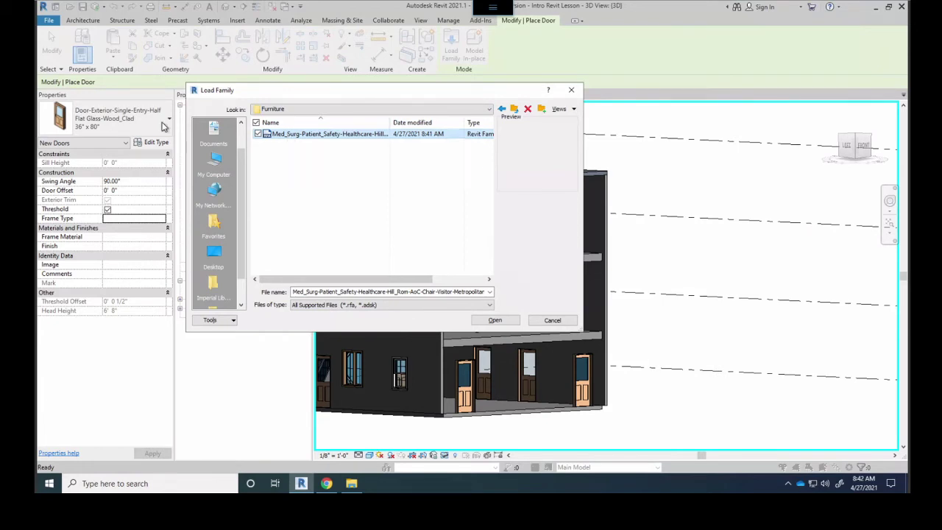
double_click(280, 138)
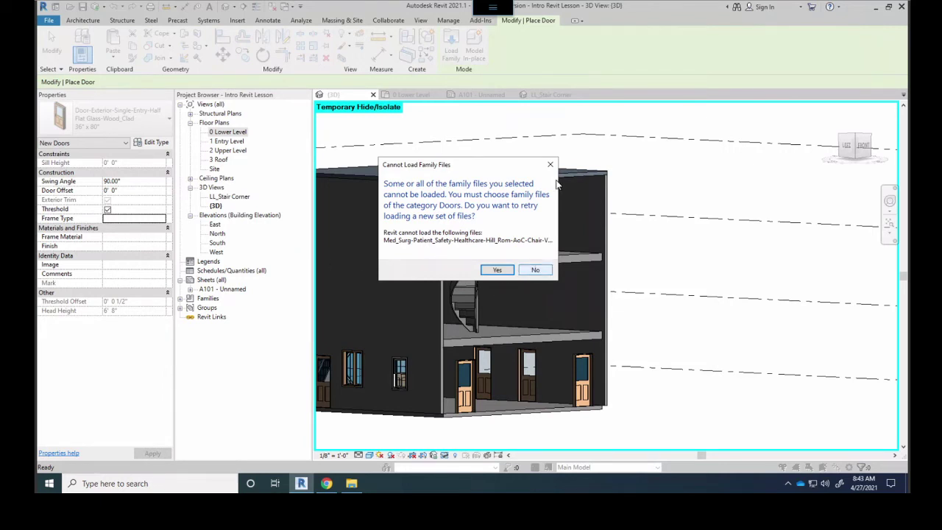
Decline the retry and save prompts and return to the Architecture tools
left_click(535, 270)
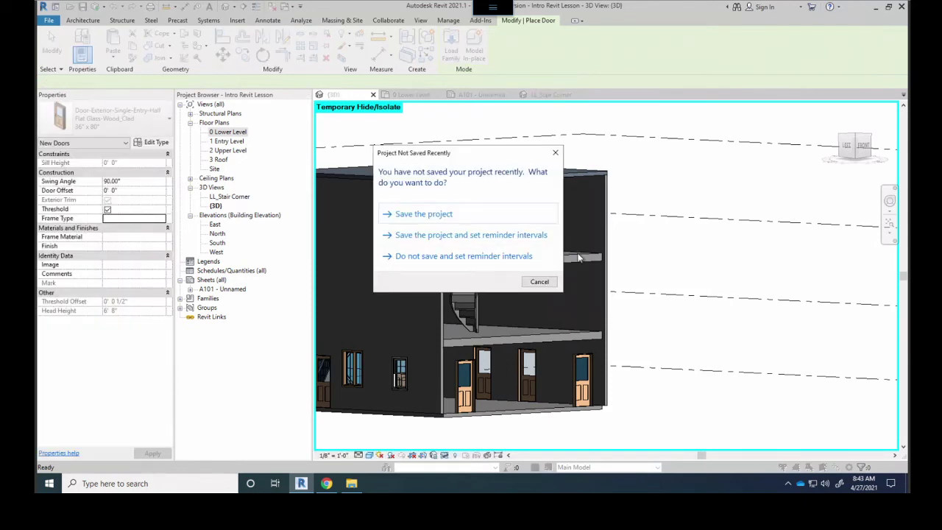
left_click(556, 153)
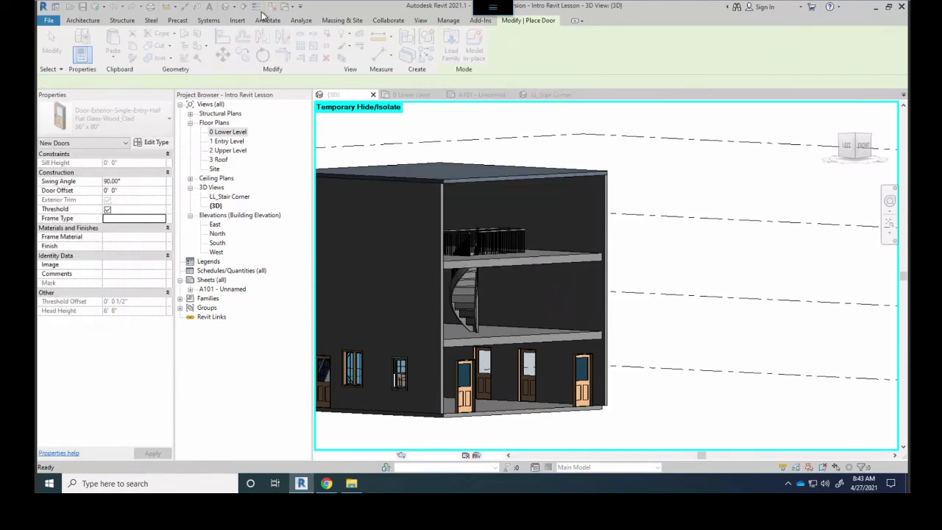
left_click(78, 20)
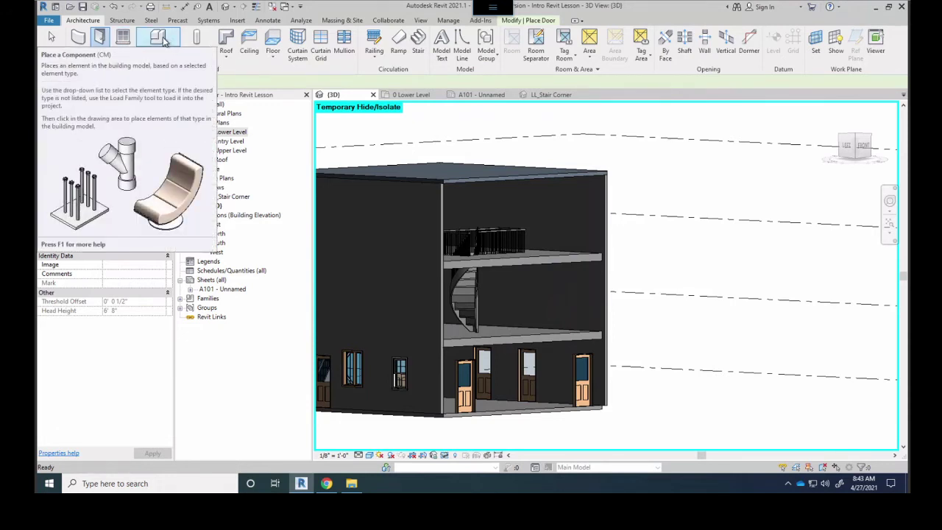
Via Component, load the Metropolitan visitor chair .rfa from English-Imperial > 000 My stuff > Furniture
left_click(158, 39)
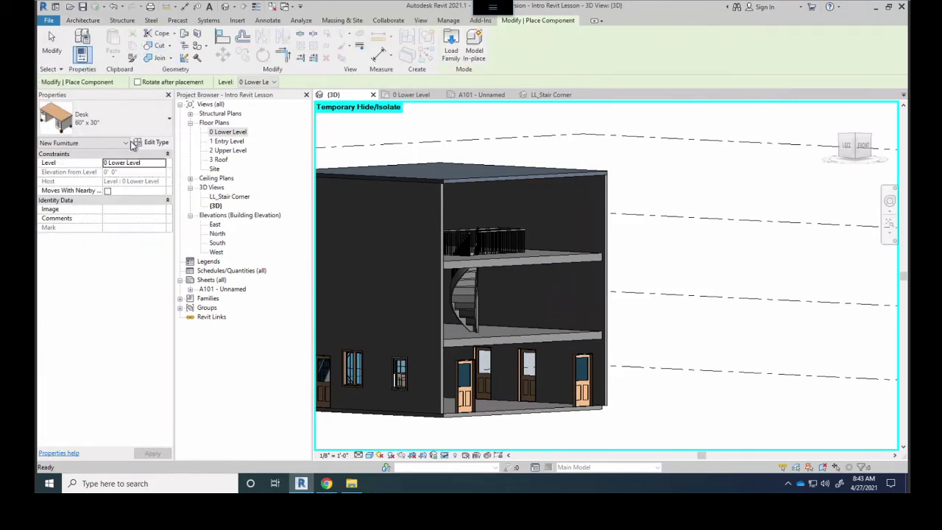
left_click(451, 46)
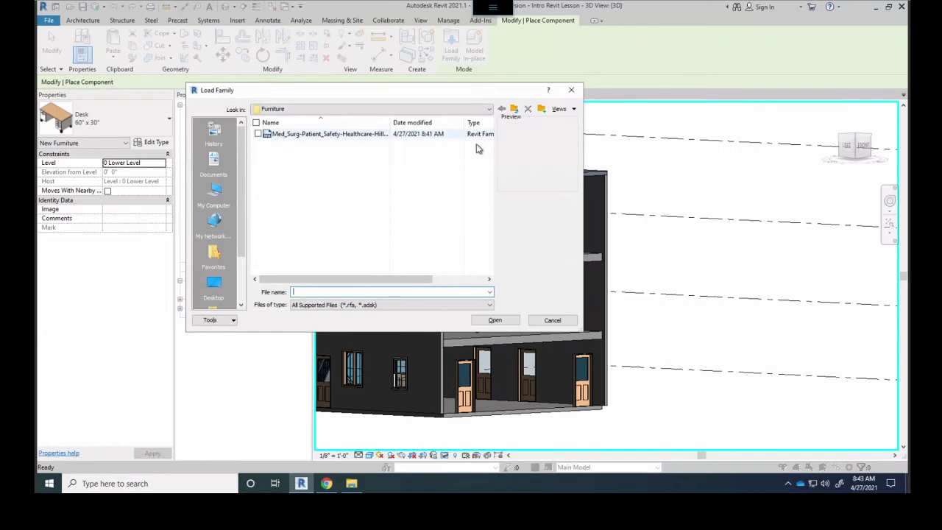
left_click(514, 109)
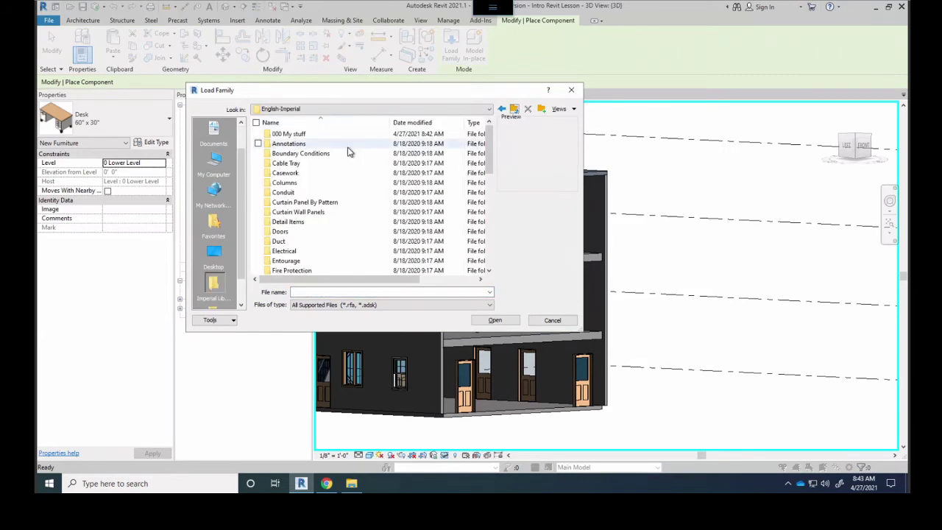
double_click(290, 135)
double_click(292, 139)
left_click(317, 134)
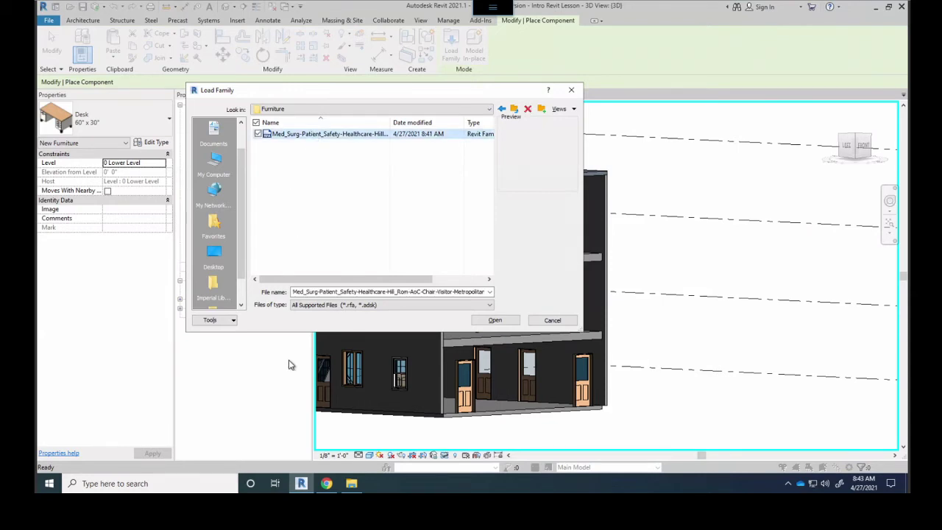
left_click(495, 321)
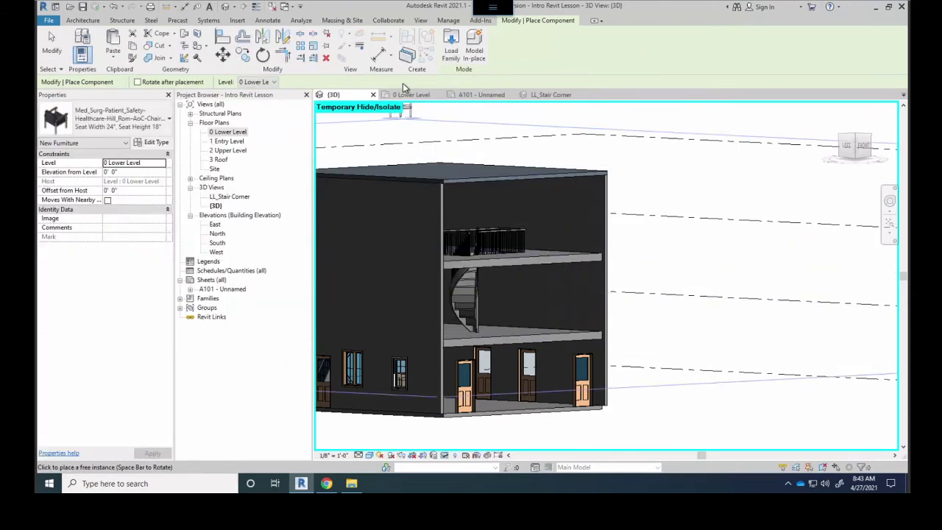
Place a second visitor chair beside the first near the stair in the 0 Lower Level plan
left_click(407, 95)
scroll(498, 169, "up", 4)
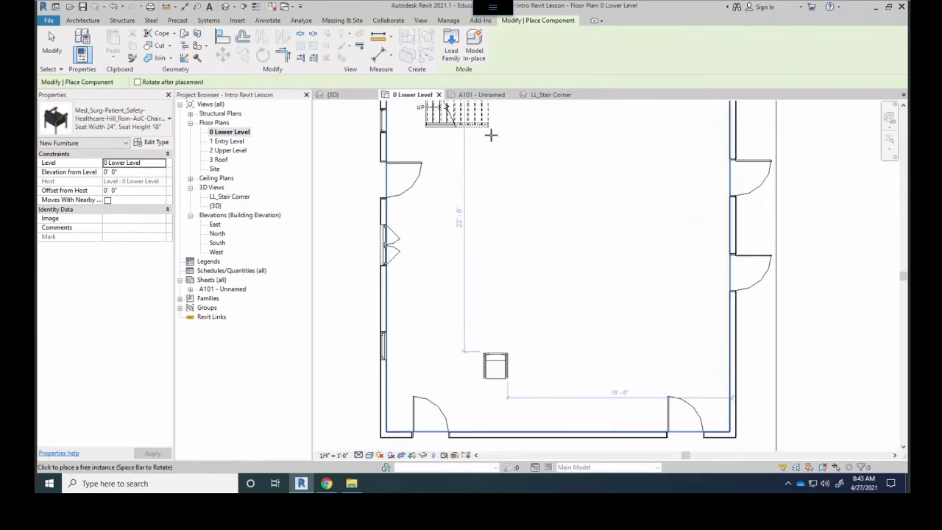
middle_click_drag(471, 180, 540, 275)
scroll(541, 275, "up", 2)
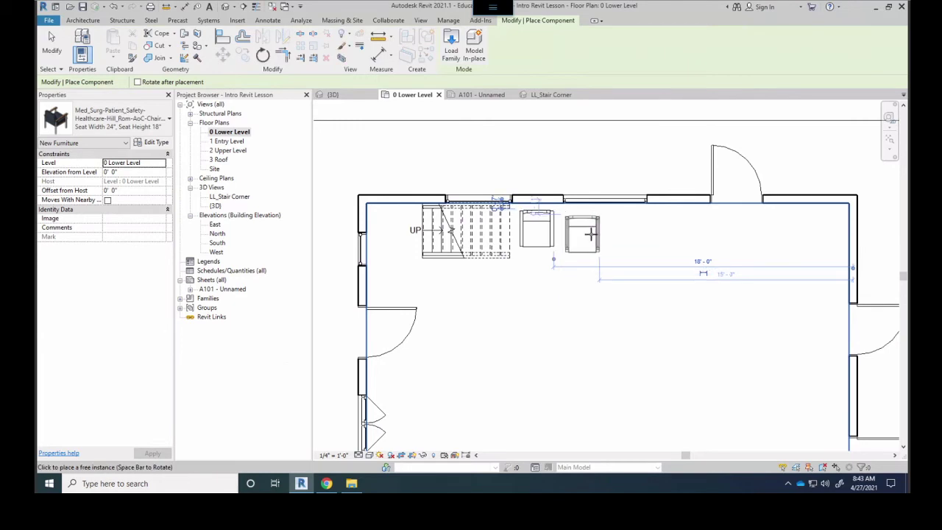
left_click(592, 232)
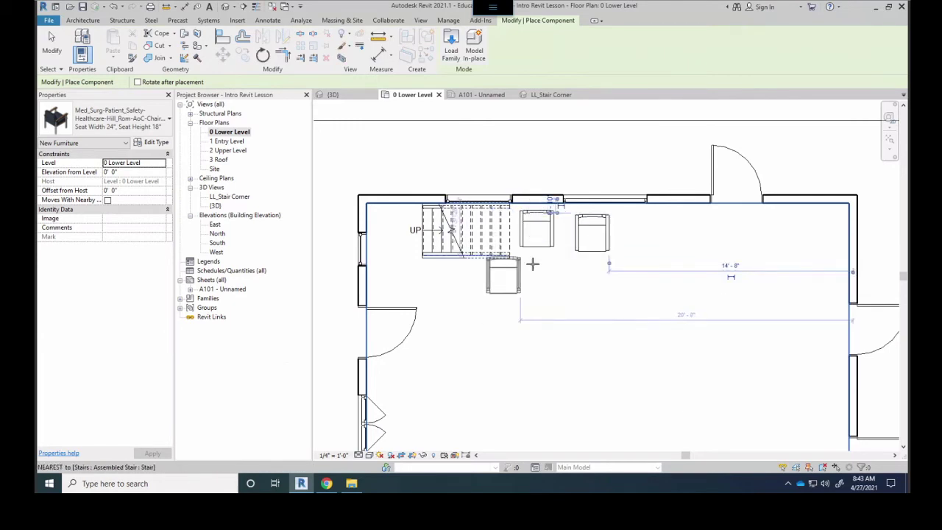
key("Escape")
key("Escape")
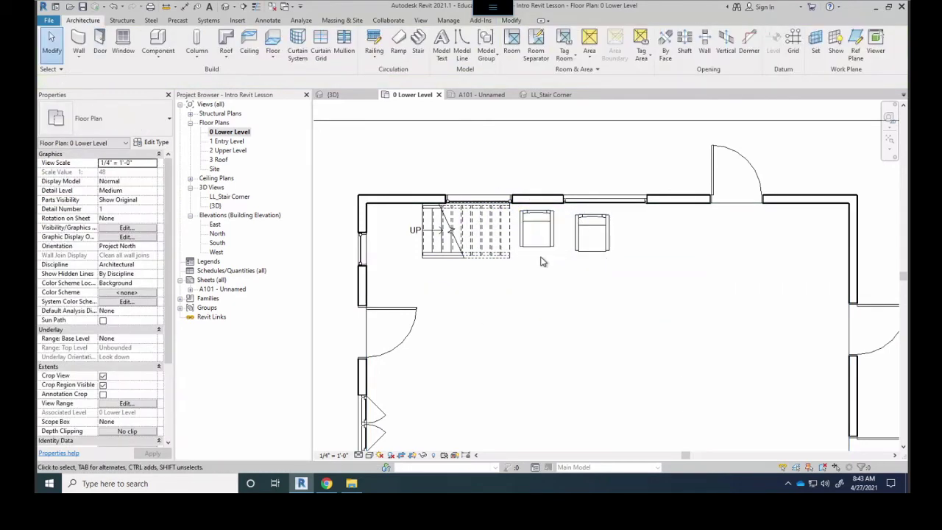
Rotate the first chair about 29°
left_click(546, 254)
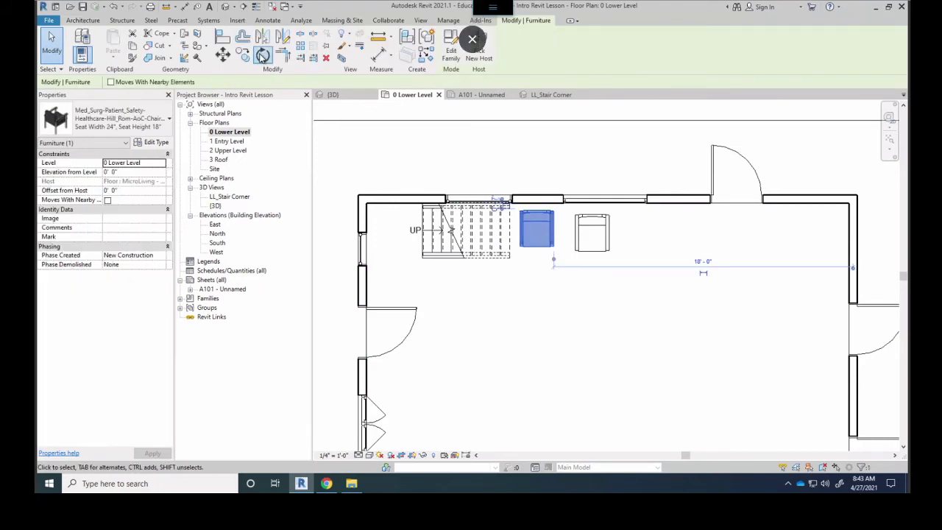
left_click(263, 55)
left_click(595, 139)
left_click(540, 156)
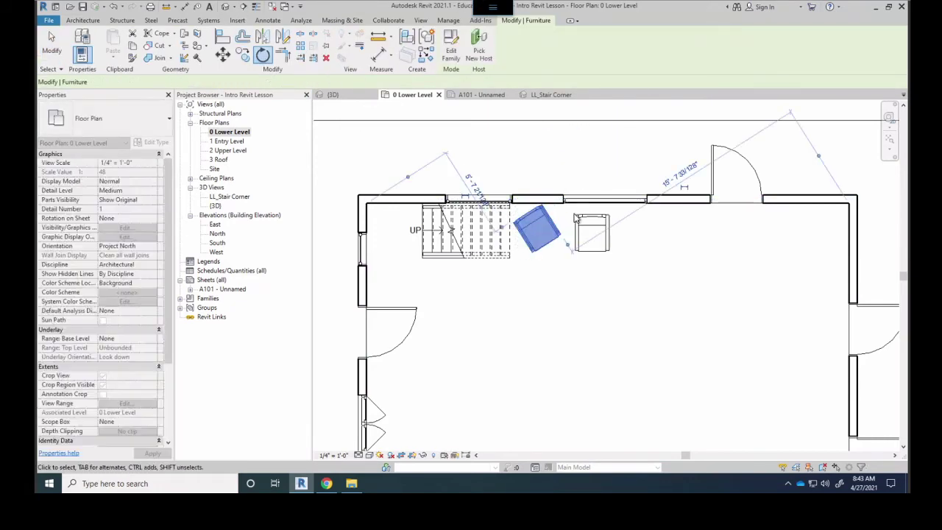
Rotate the second chair about 45°, nudge it right, then open the LL_Stair Corner 3D view
left_click(592, 232)
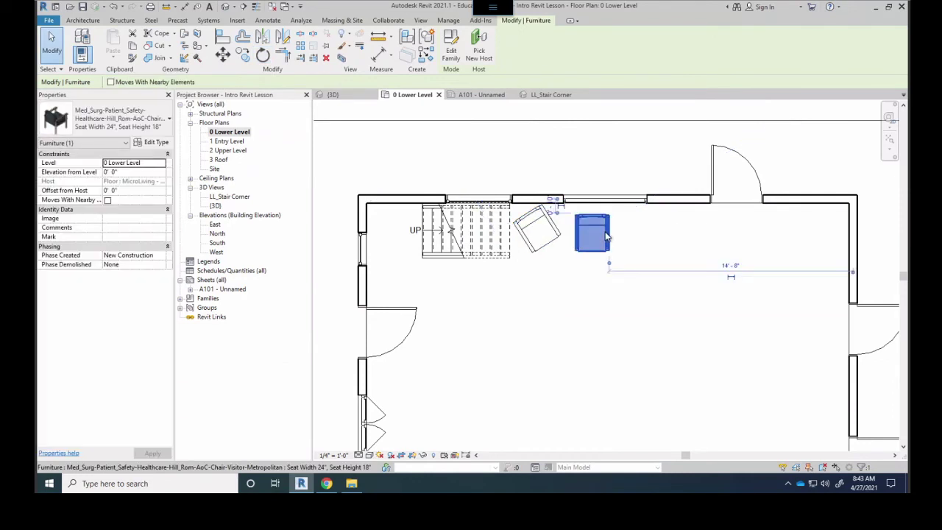
left_click(263, 55)
left_click(593, 147)
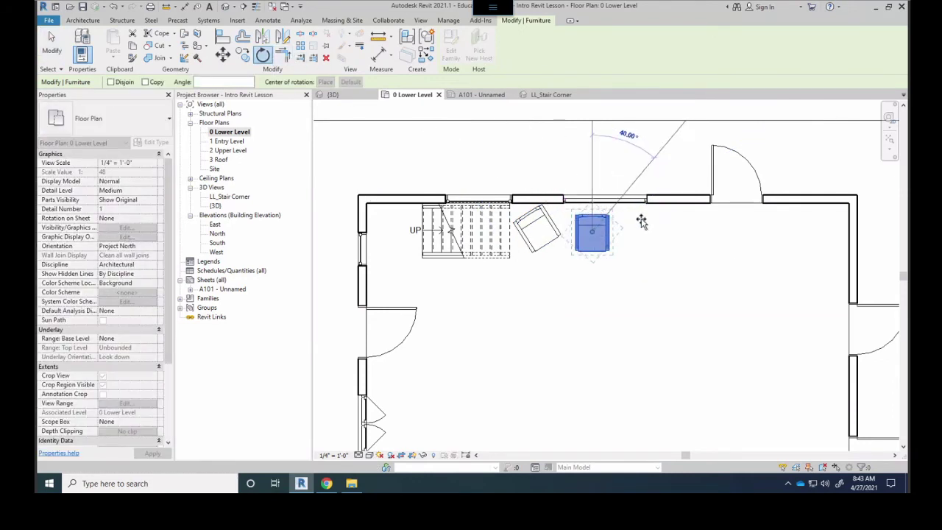
left_click(656, 164)
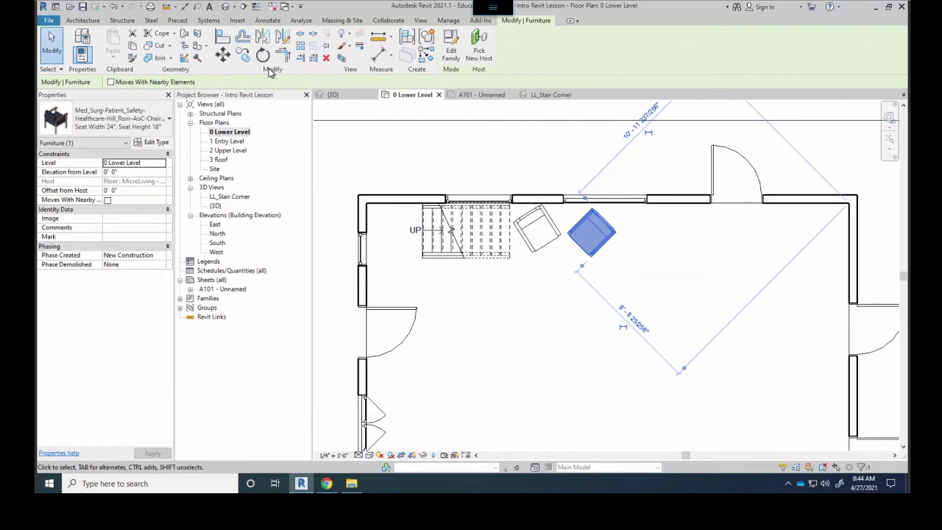
left_click_drag(596, 236, 606, 239)
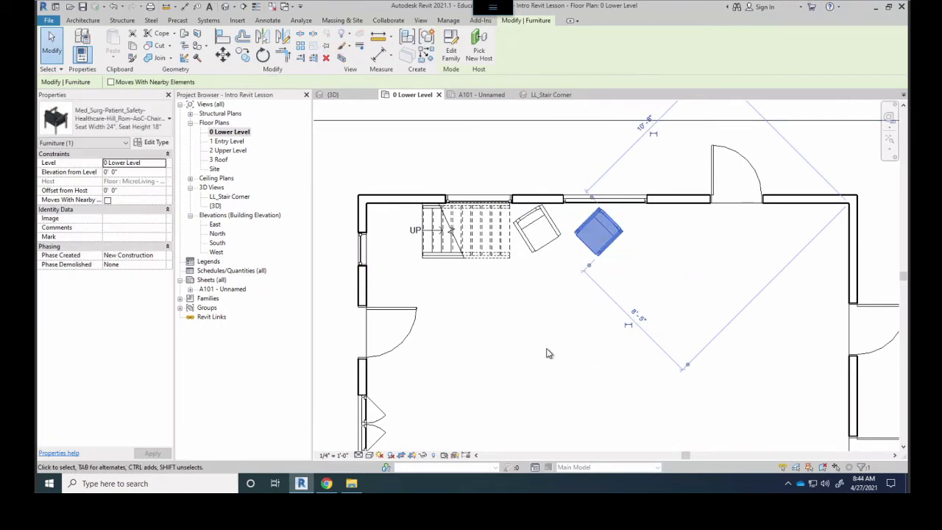
left_click(546, 375)
left_click(545, 96)
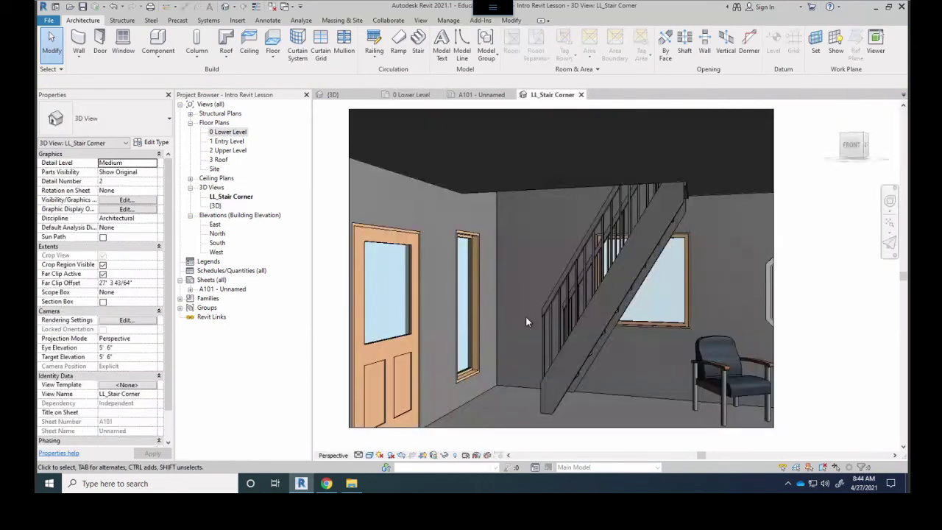
left_click(771, 302)
Drag the LL_Stair Corner crop boundary's right edge outward and zoom out to frame both chairs
left_click(773, 275)
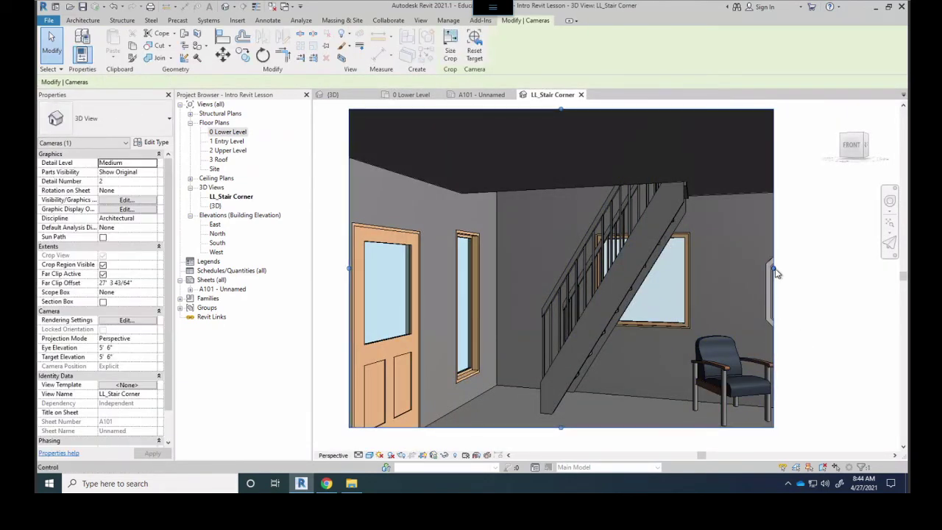
left_click_drag(774, 272, 896, 274)
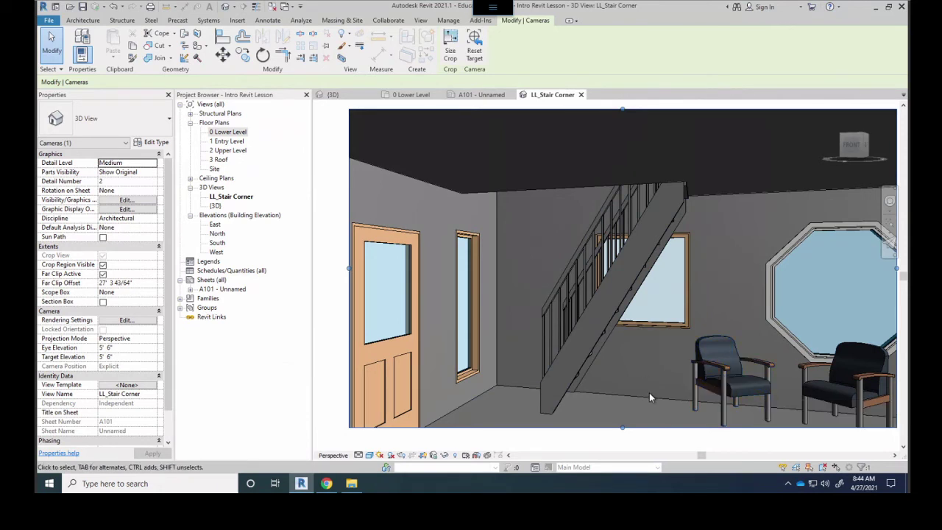
scroll(566, 320, "down", 4)
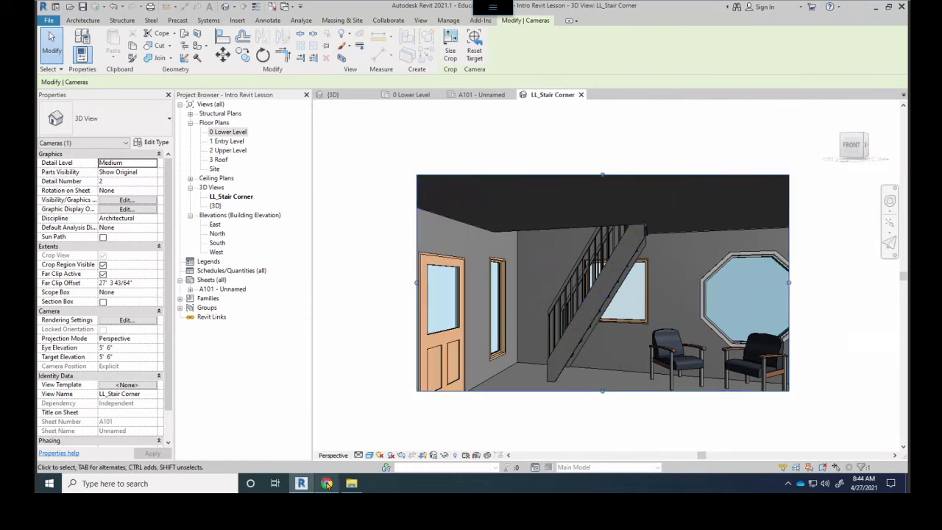
mouse_move(328, 484)
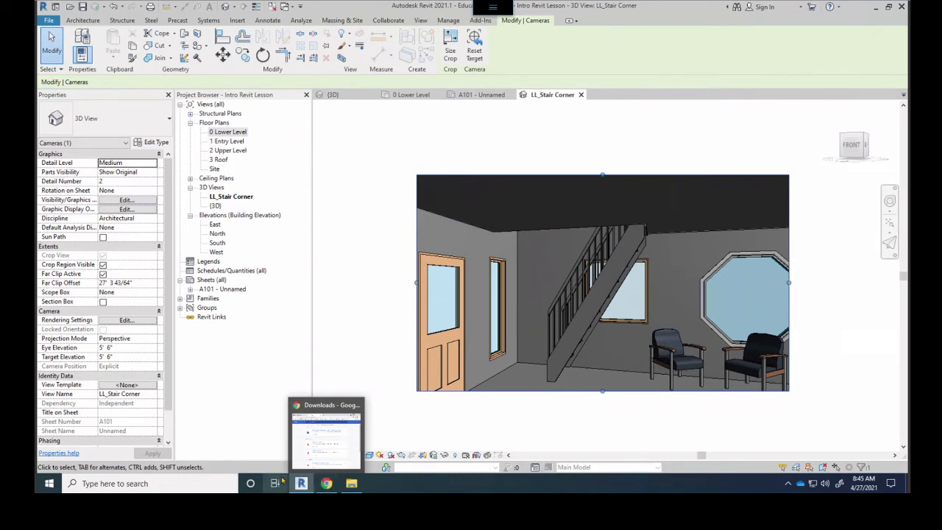
Return from the ARCAT tab in Chrome back to the Google BIM objects results
left_click(326, 484)
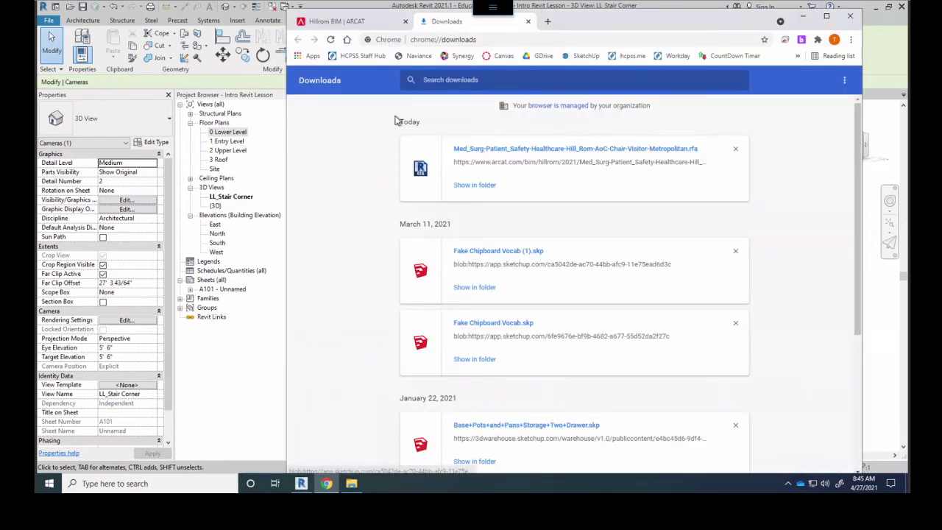
left_click(344, 21)
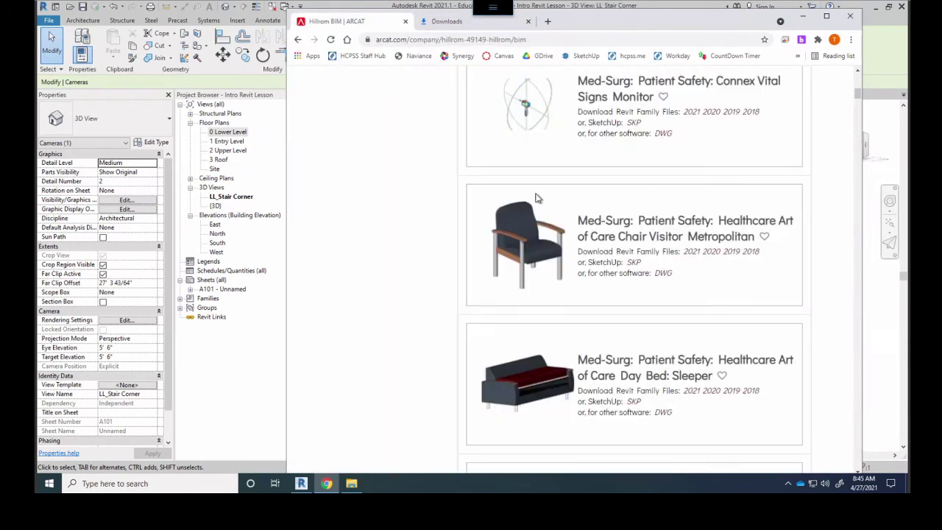
scroll(535, 225, "down", 1)
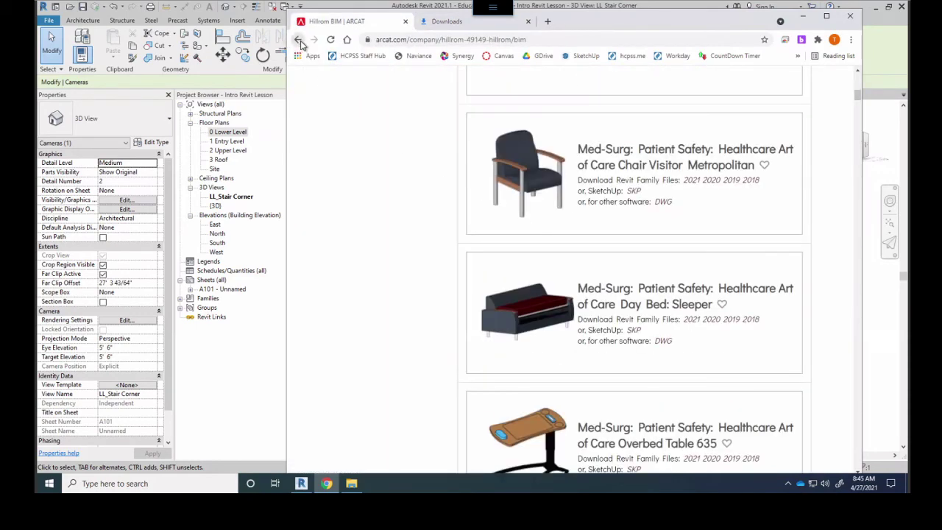
left_click(297, 41)
left_click(299, 41)
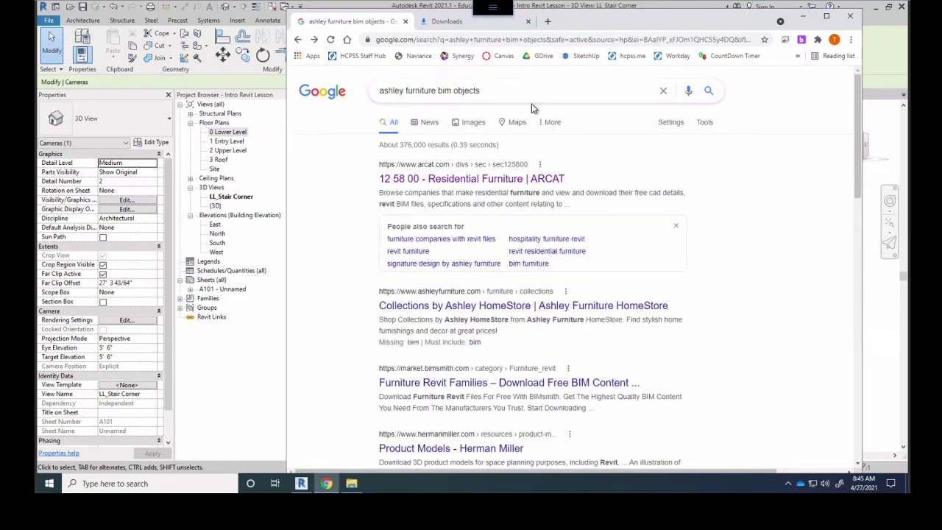
Change the Google query to 'kitchen cabinet bim objects' and search
left_click(430, 90)
key("shift+Home")
key("BackSpace")
key("Delete")
key("Delete")
key("Delete")
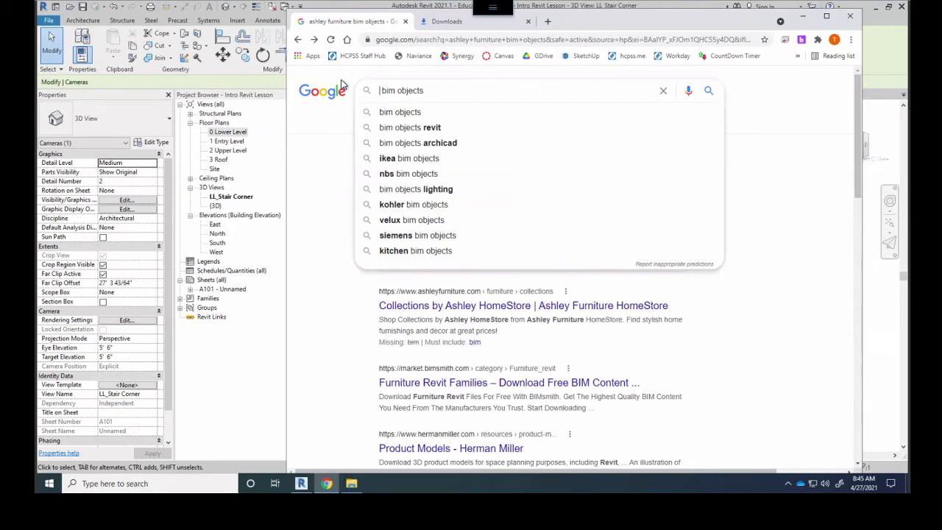
type("kitchen ")
type("cabinet")
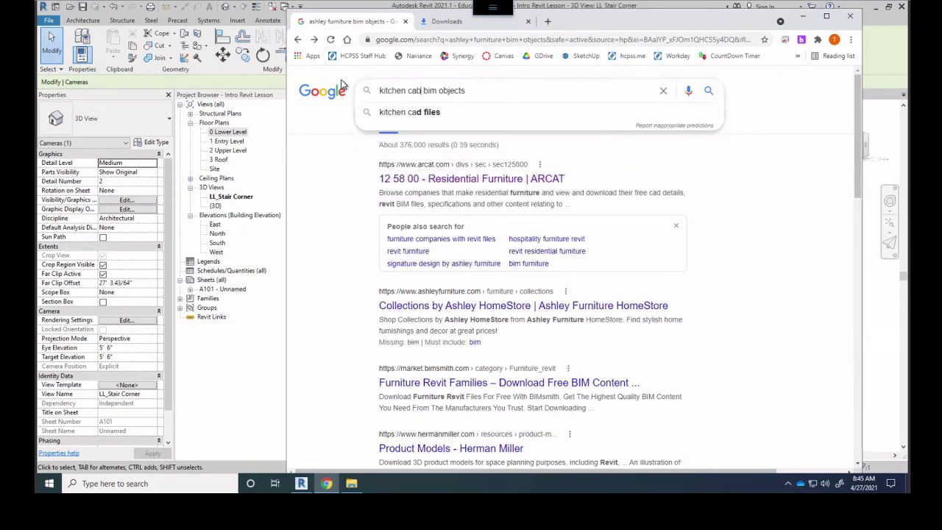
key("Return")
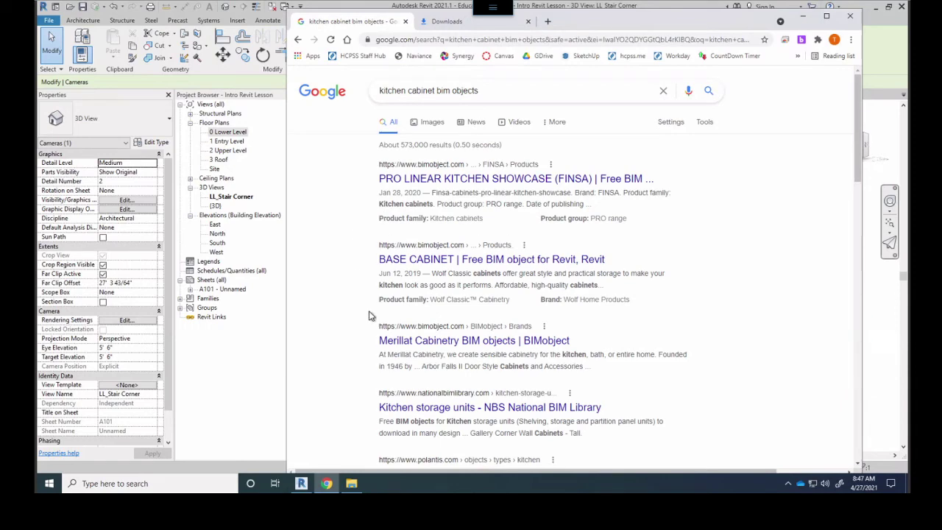
Scroll the kitchen cabinet results past BIMobject FINSA, Wolf and Merillat listings
scroll(371, 299, "down", 1)
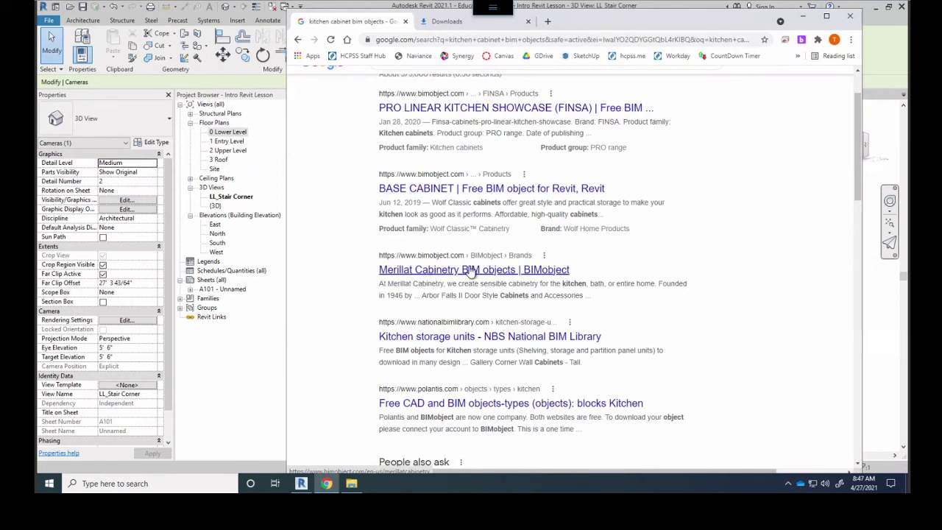
Open the Merillat Portrait Door Style Cabinets product page on BIMobject
left_click(405, 273)
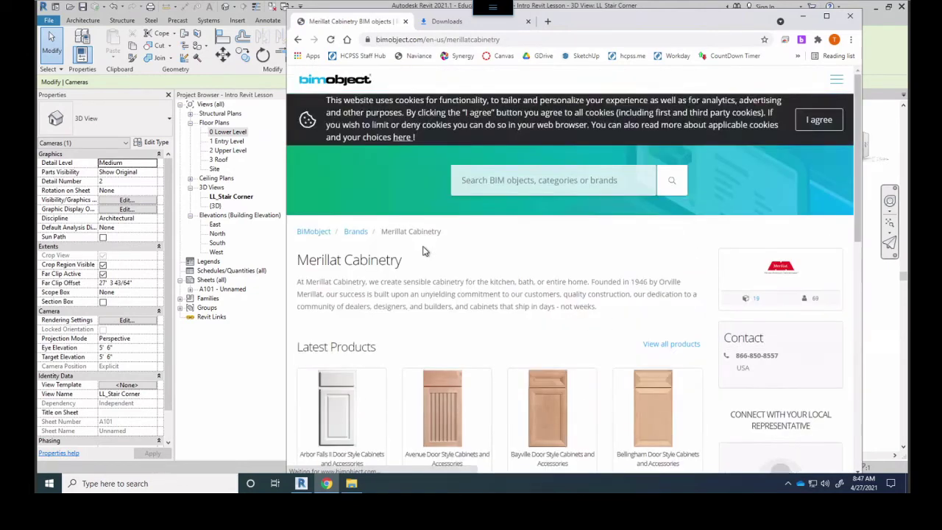
scroll(423, 251, "down", 5)
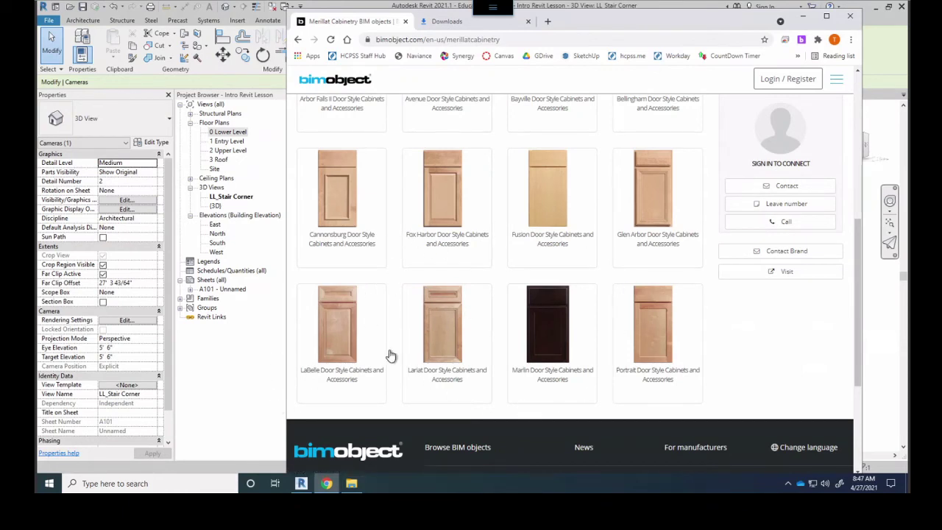
left_click(344, 442)
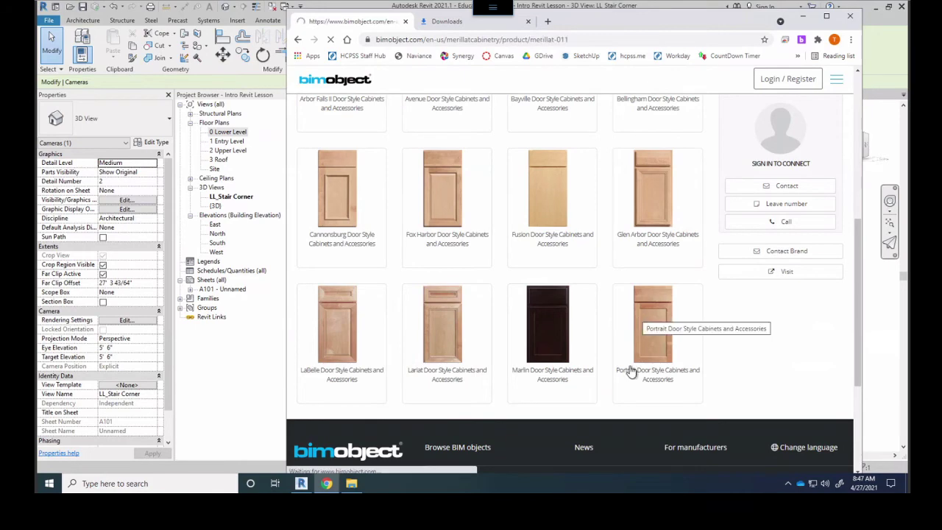
left_click(632, 332)
scroll(506, 272, "down", 2)
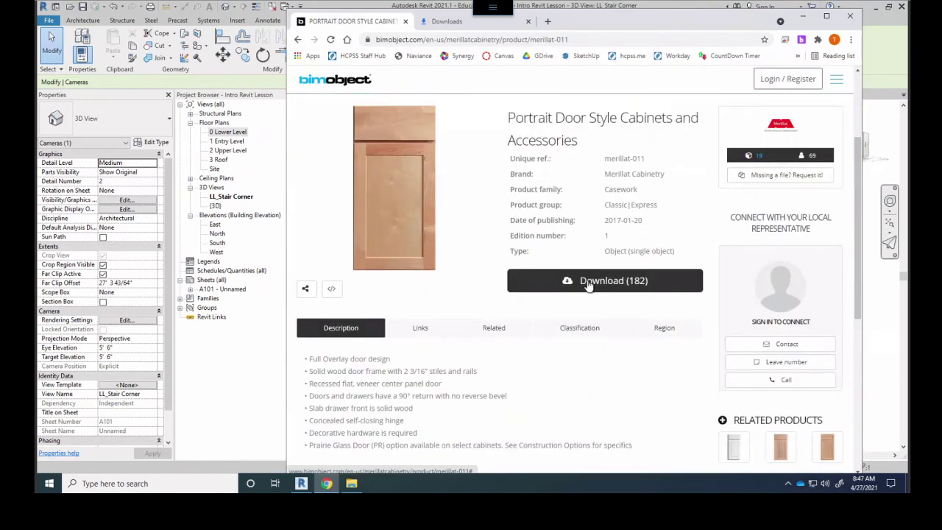
Bring up the product's downloadable files and scroll down to the Revit .rfa families
left_click(588, 284)
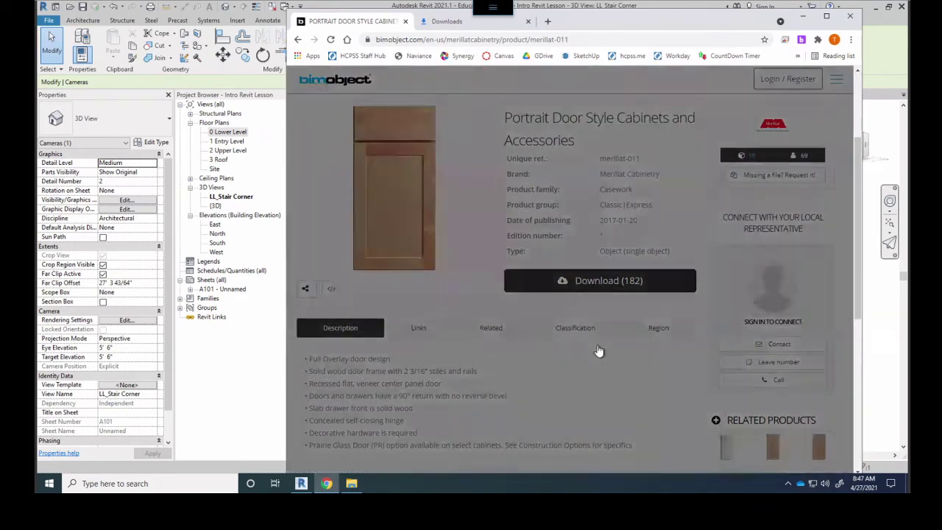
scroll(459, 185, "down", 5)
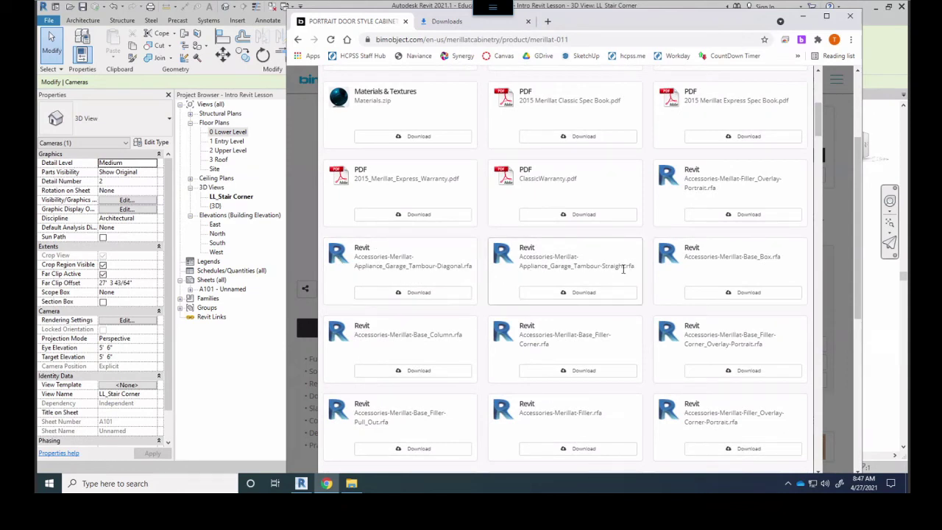
scroll(712, 256, "down", 4)
scroll(618, 242, "down", 10)
scroll(691, 265, "down", 8)
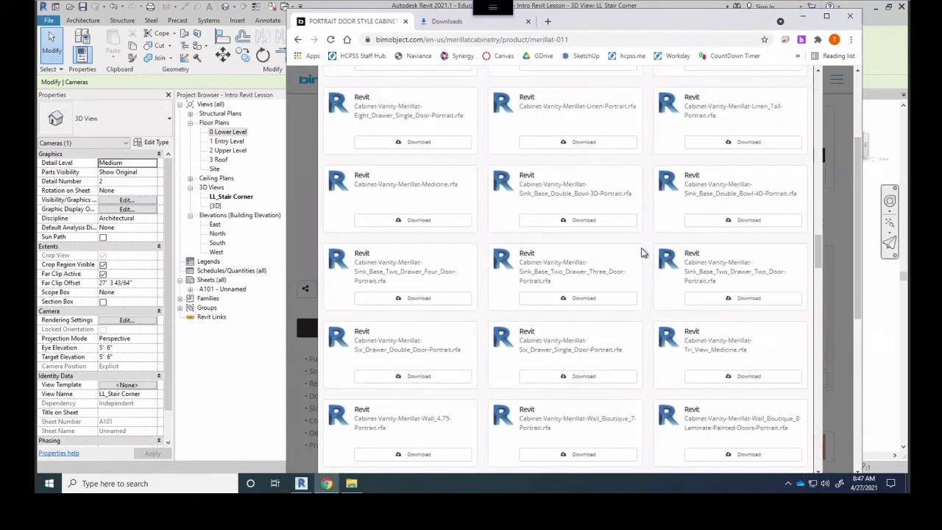
key("ctrl+f")
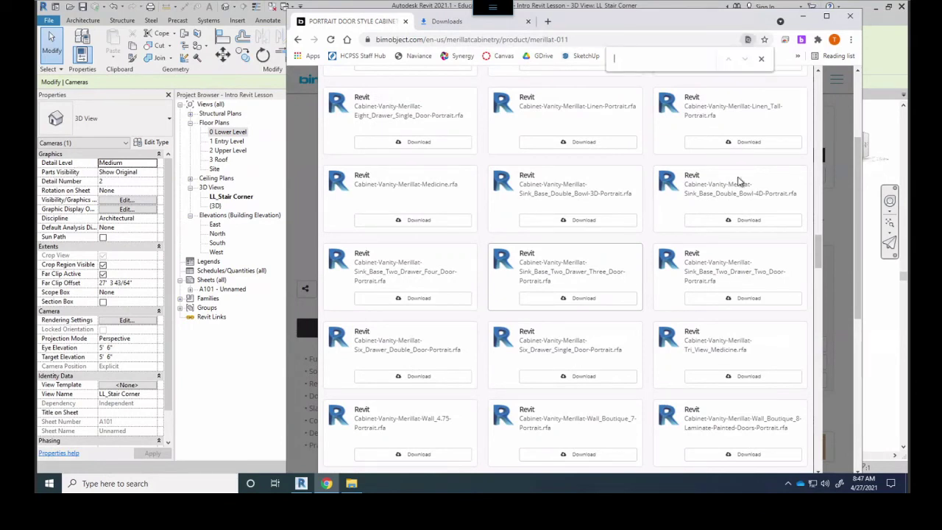
Find the base cabinets with 'bas' and request the Cabinet-Base-Merillat-Revolving_Corner Revit family
type("base")
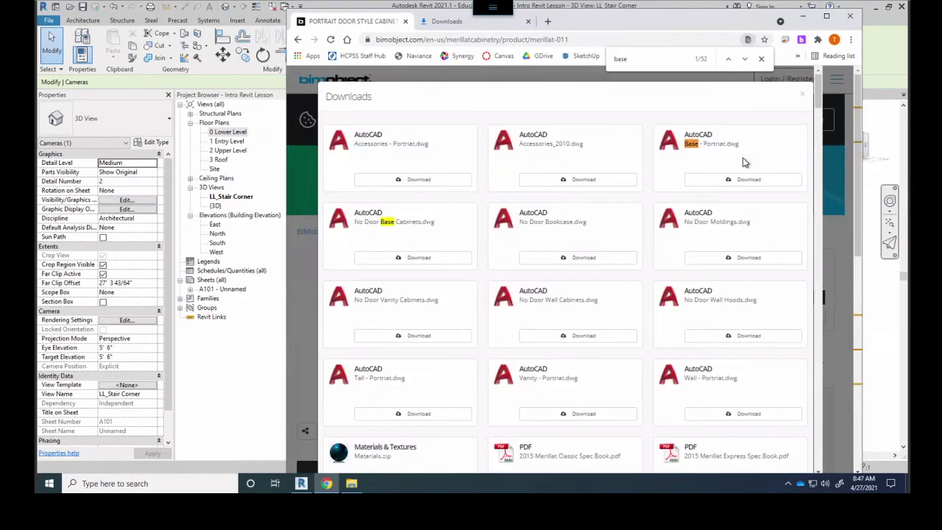
key("Return")
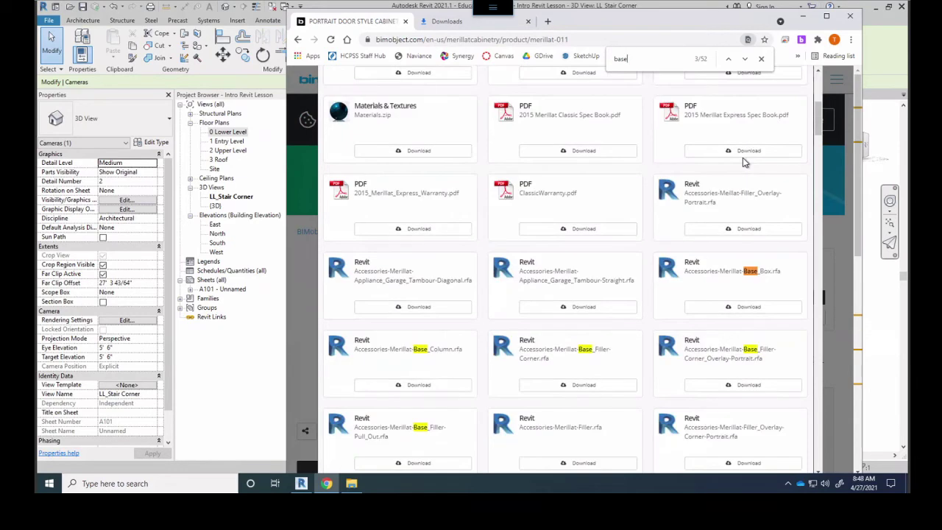
scroll(706, 331, "down", 1)
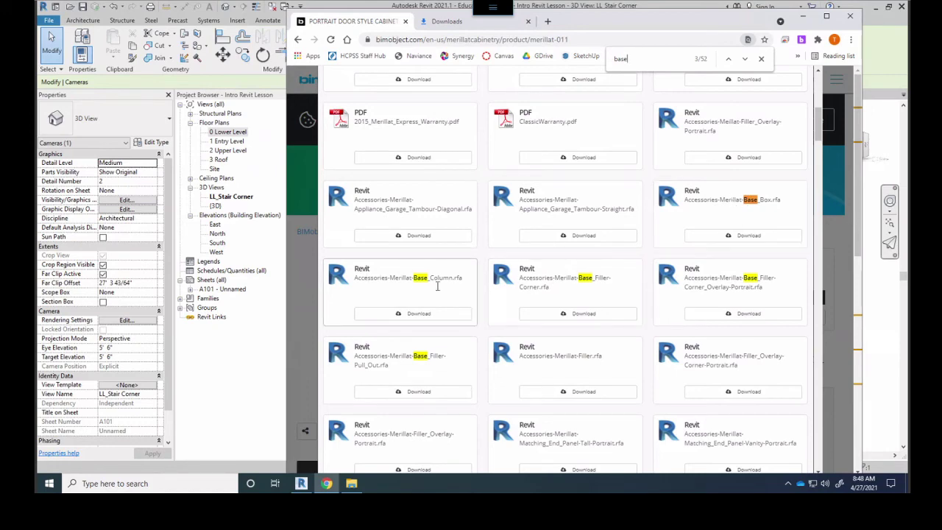
scroll(426, 346, "down", 8)
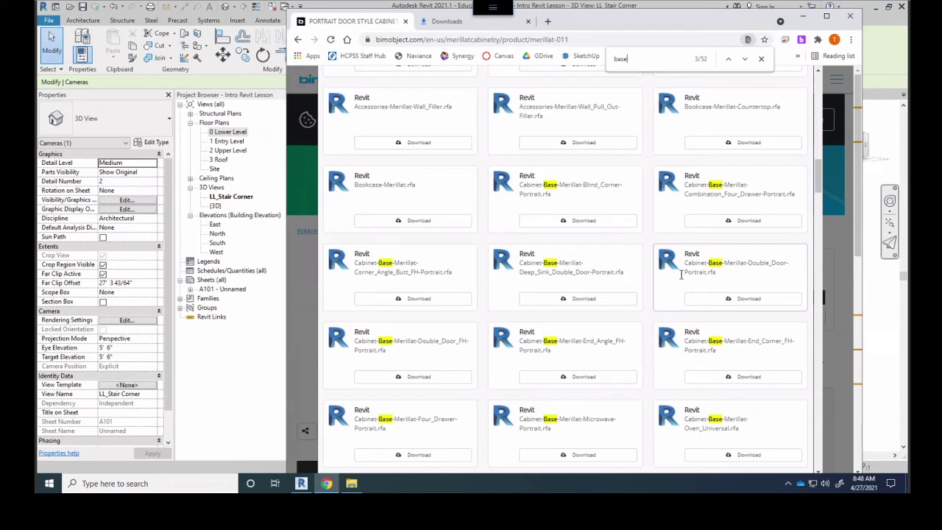
scroll(737, 264, "down", 1)
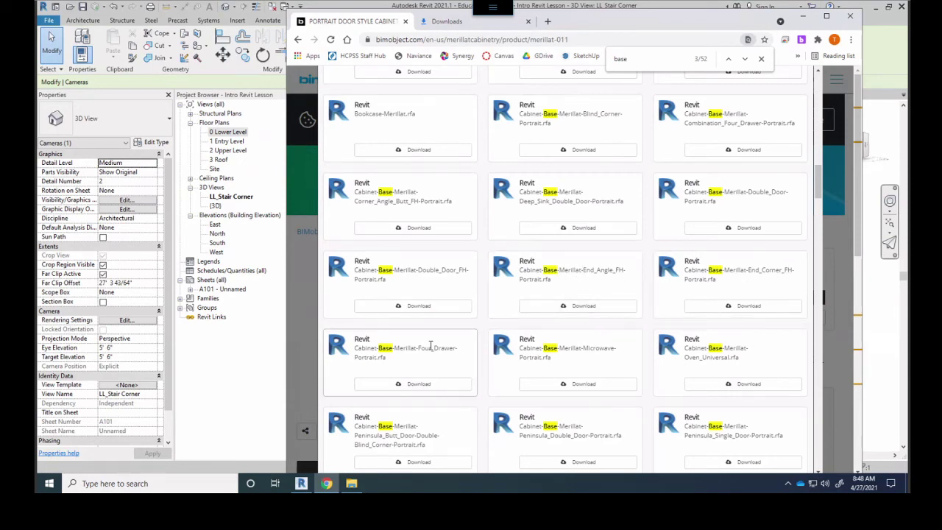
scroll(605, 345, "down", 4)
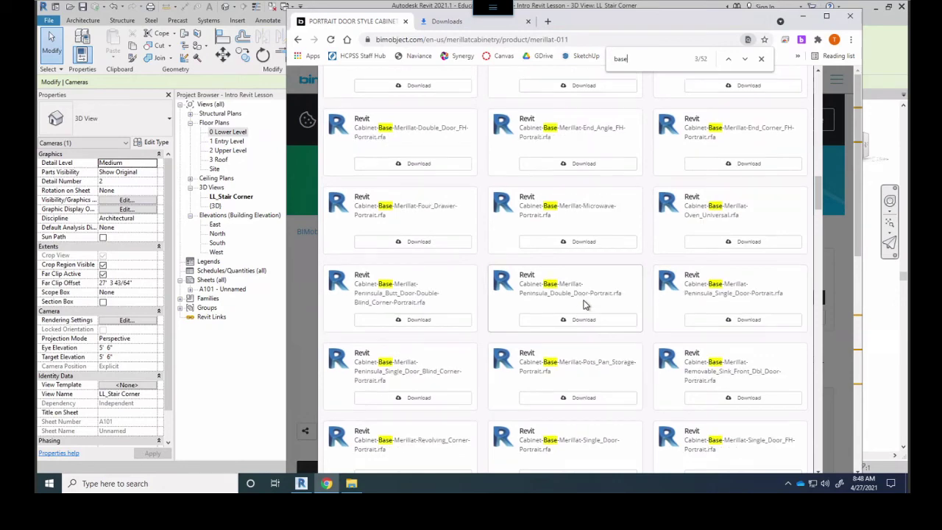
scroll(585, 304, "down", 1)
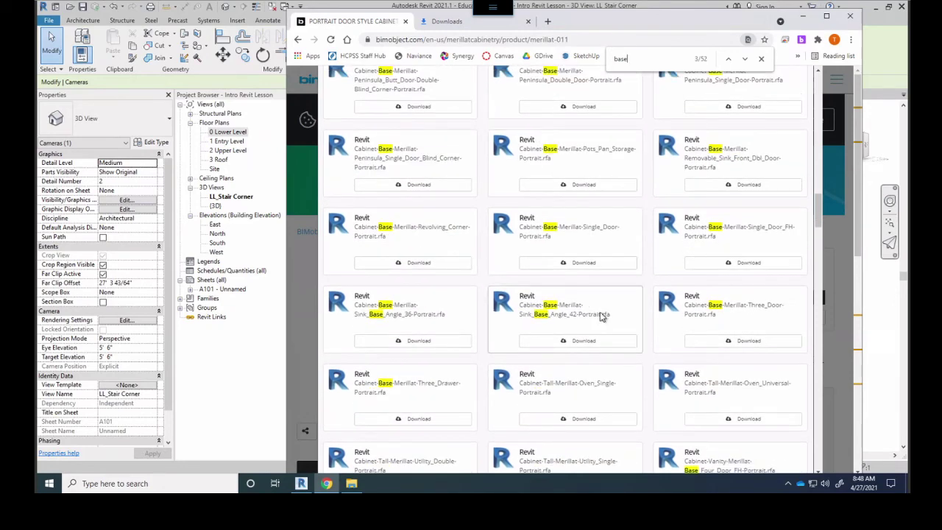
left_click(407, 268)
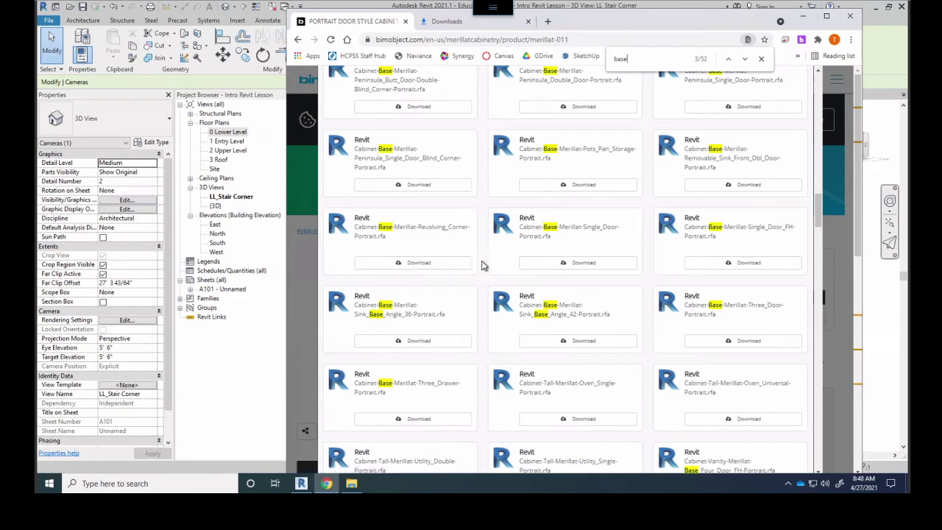
Retry the Revolving Corner download and attempt to log in with the account e-mail and password
left_click(413, 260)
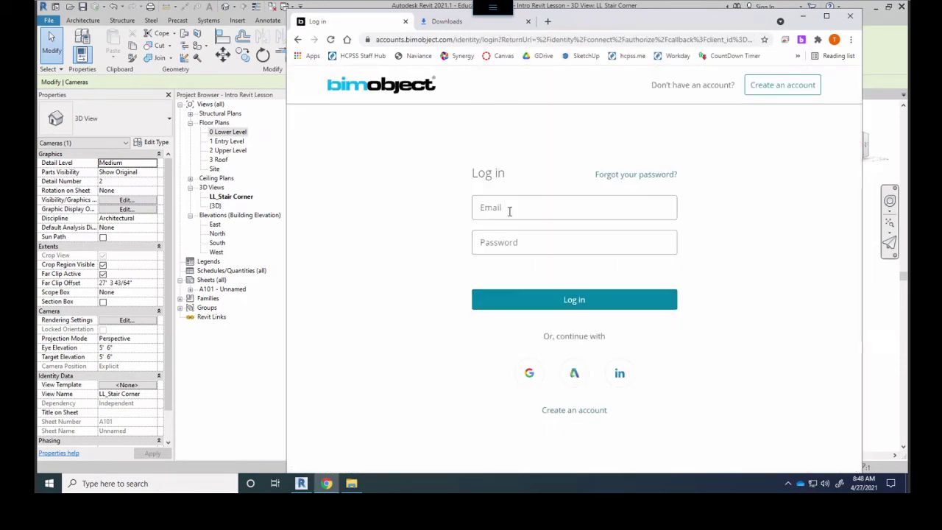
left_click(509, 209)
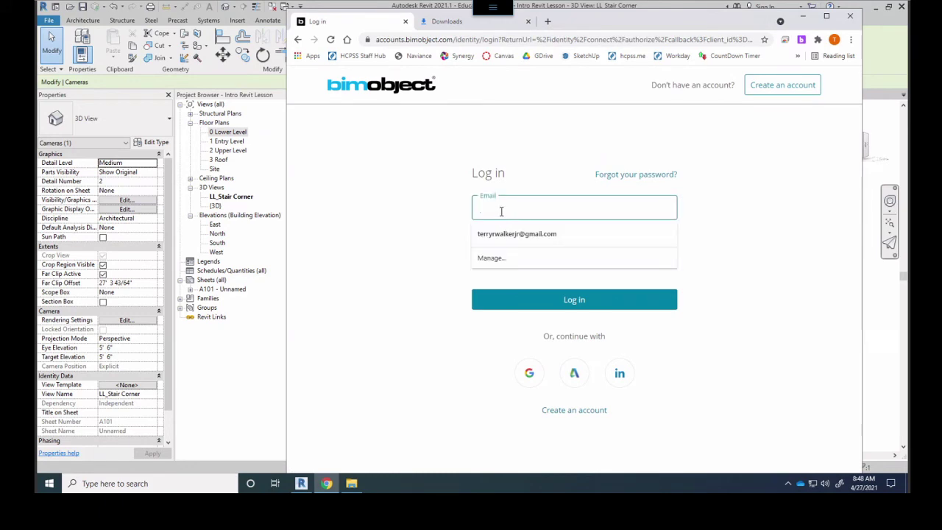
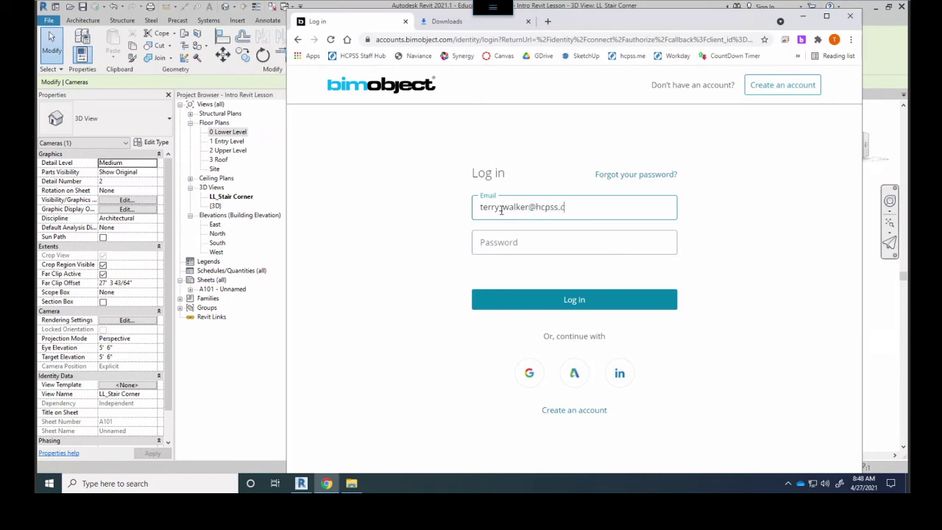
key("Tab")
type("••")
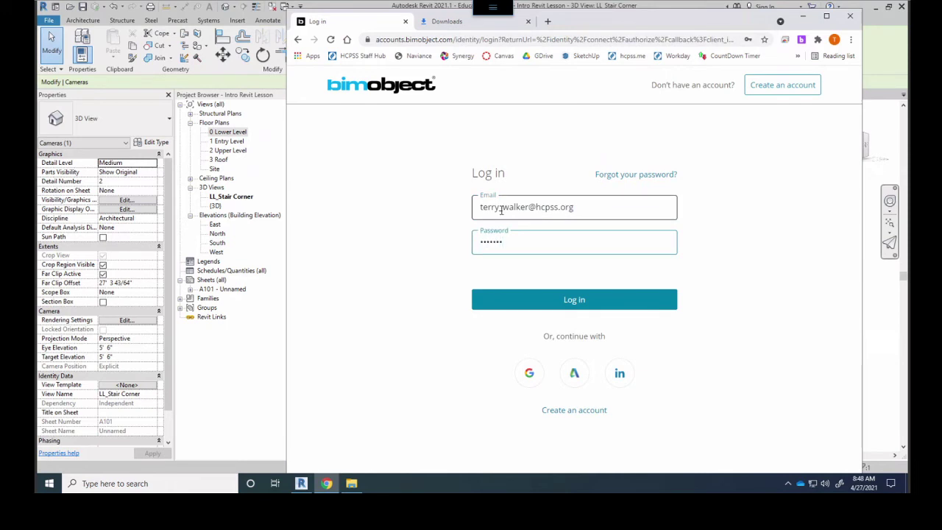
key("ctrl+a")
key("BackSpace")
key("Return")
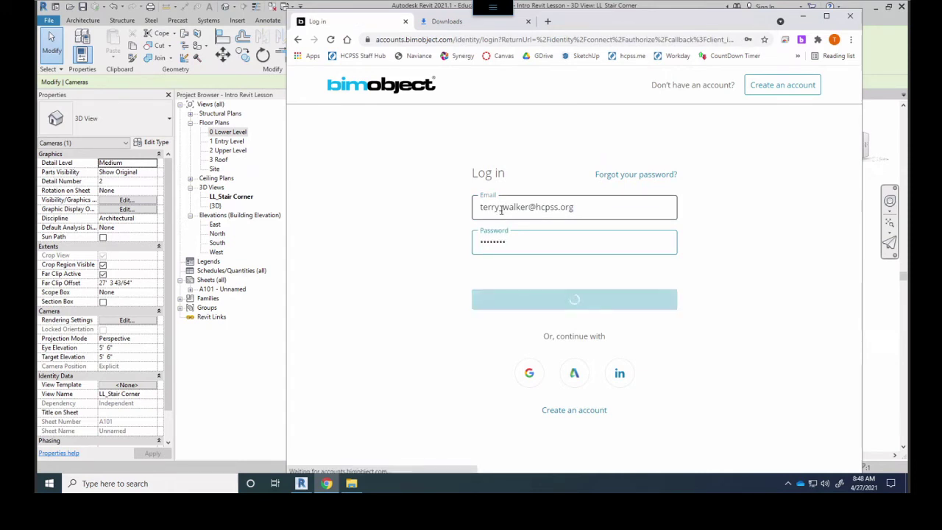
left_click(501, 209)
left_click(514, 235)
key("ctrl+a")
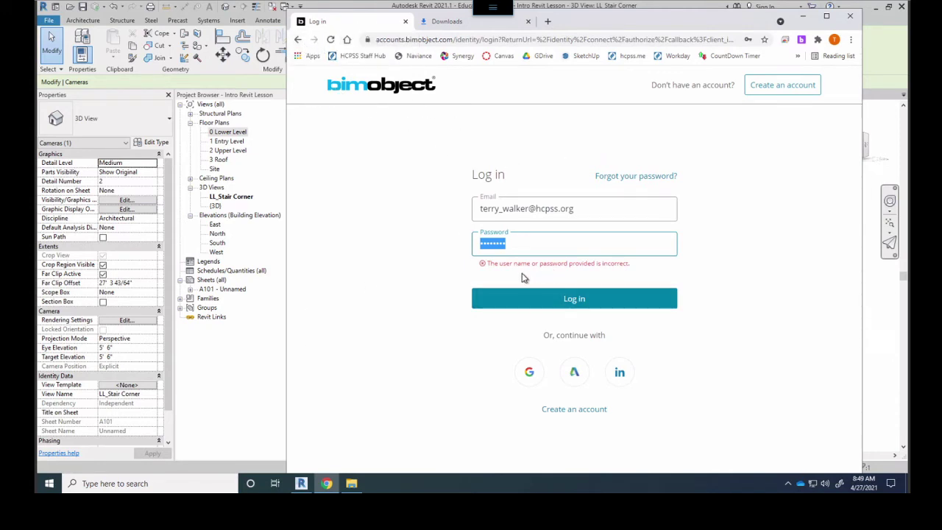
Request a BIMobject password reset for the account, then minimize Chrome to return to Revit
left_click(626, 178)
left_click(468, 277)
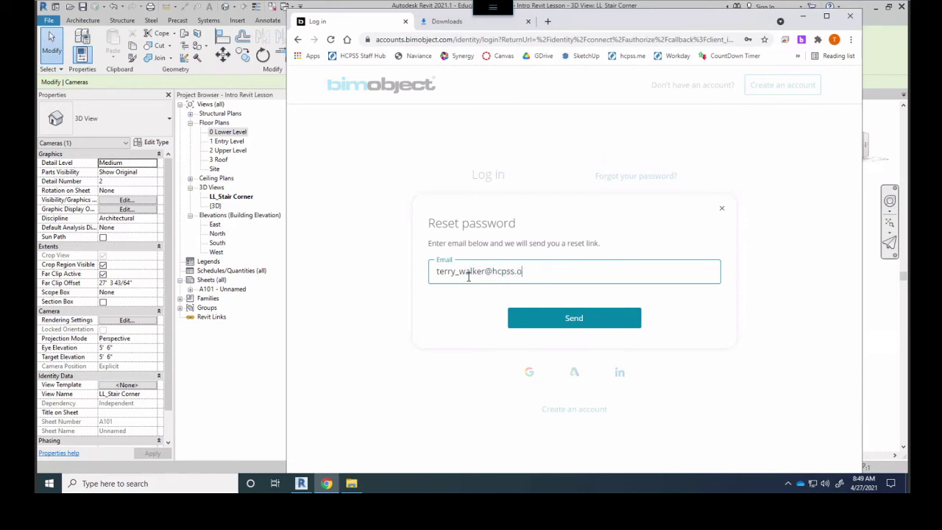
key("Return")
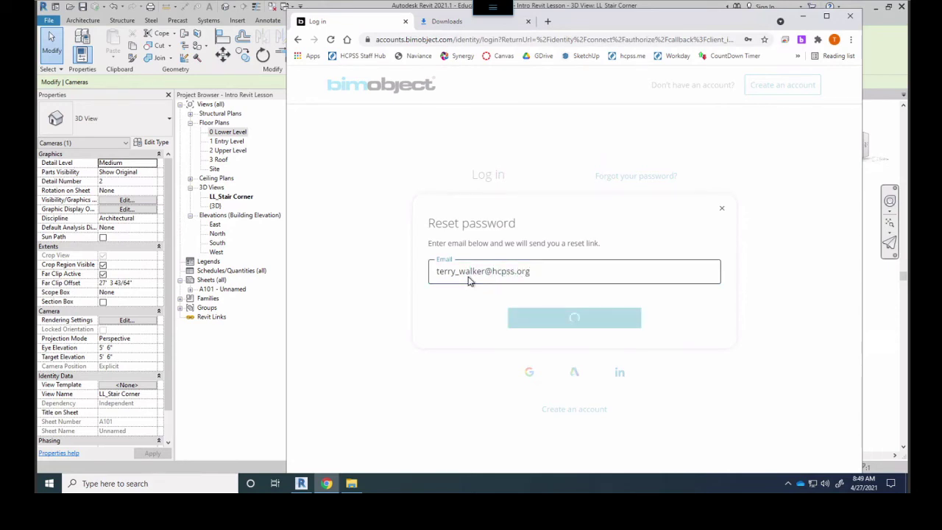
left_click(723, 213)
left_click(802, 20)
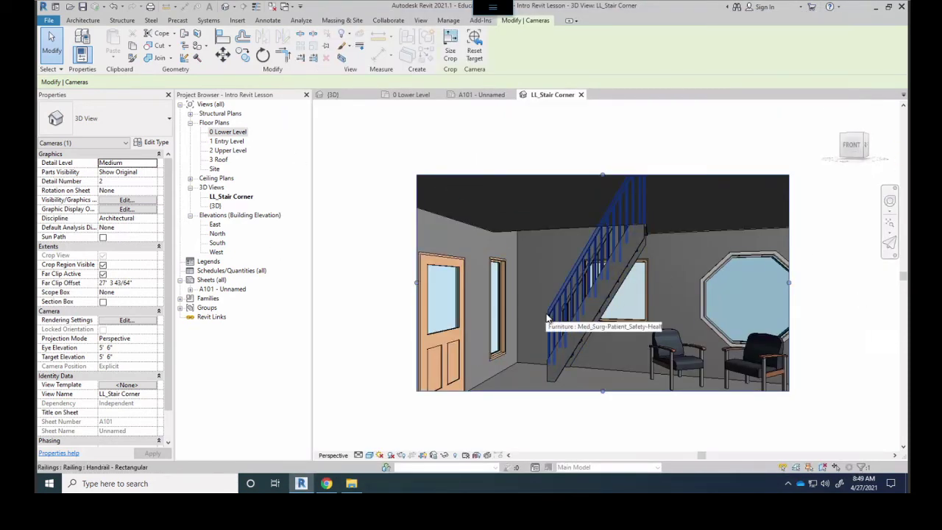
Switch to the default {3D} view and orbit and zoom onto the lower-level stair, octagon window and chairs
left_click(337, 95)
middle_click_drag(494, 278, 494, 234, "shift")
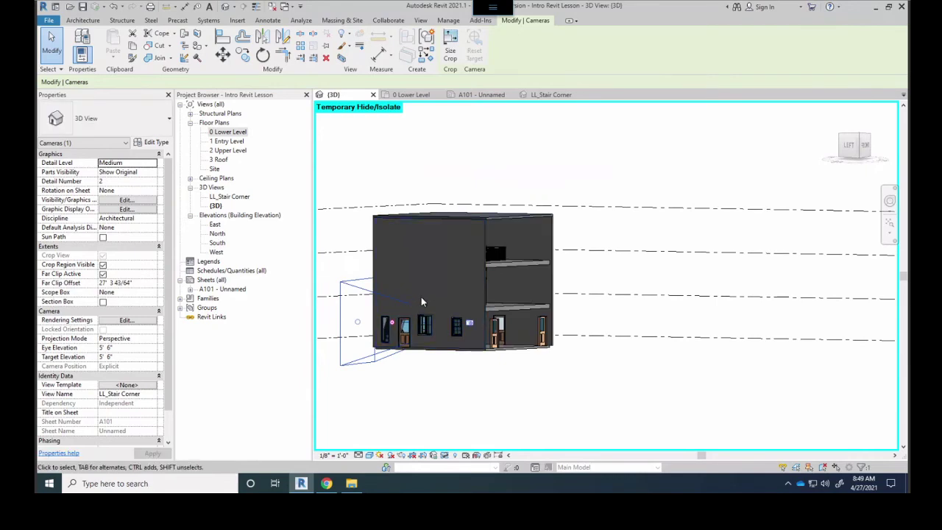
middle_click_drag(431, 287, 460, 293, "shift")
scroll(588, 308, "up", 6)
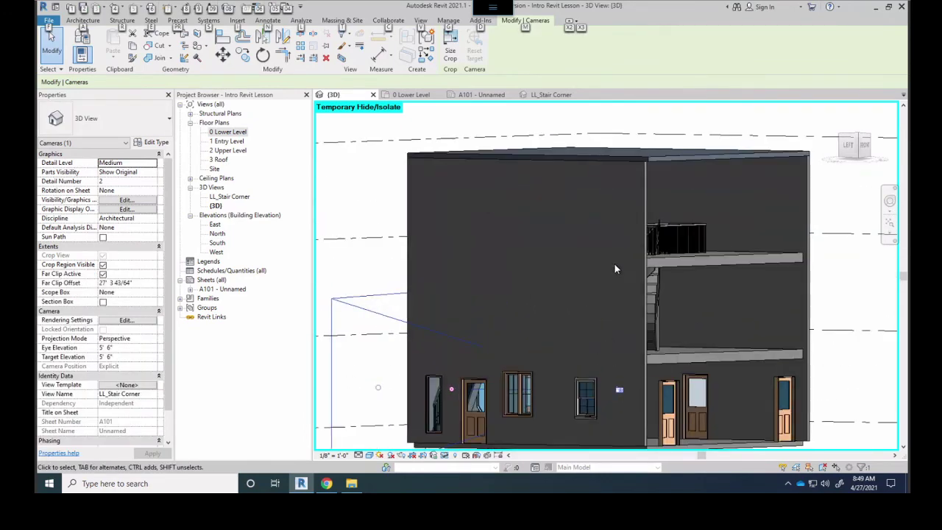
scroll(615, 266, "down", 3)
scroll(597, 263, "up", 4)
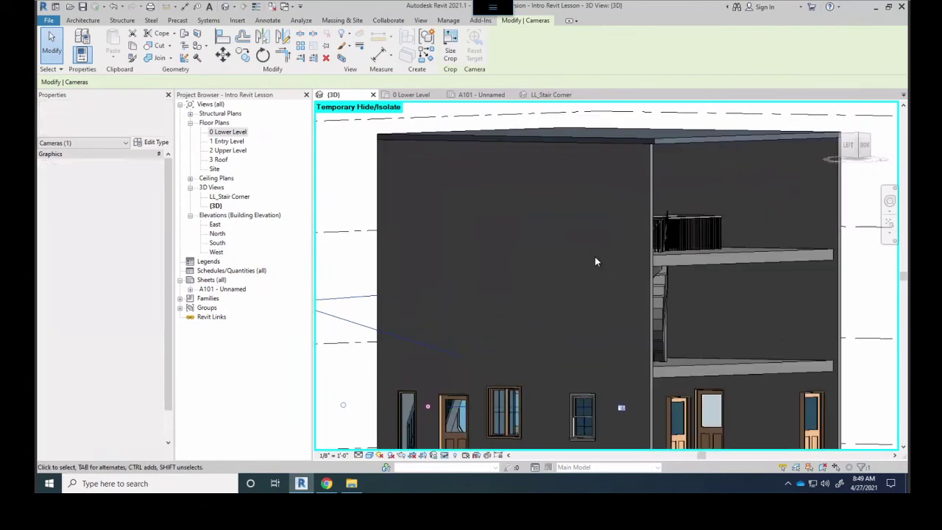
scroll(596, 261, "down", 3)
middle_click_drag(596, 261, 541, 346, "shift")
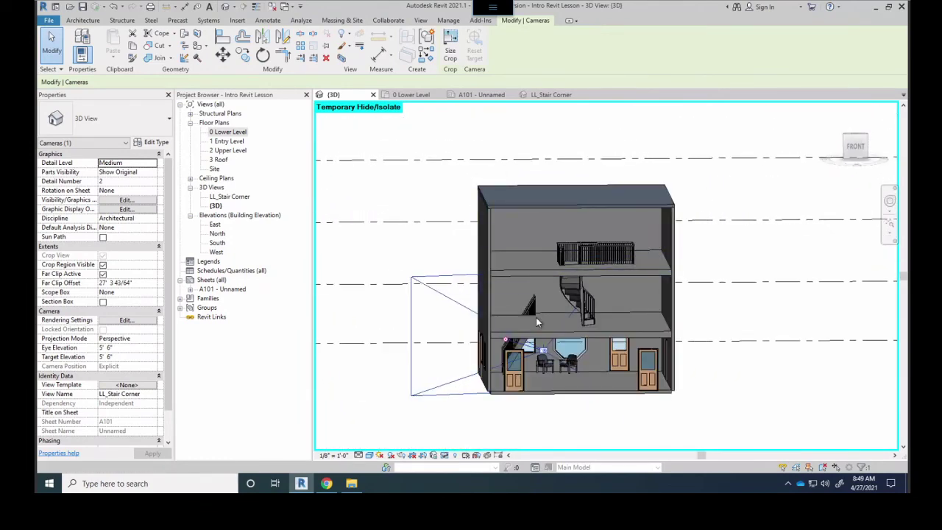
scroll(541, 350, "up", 2)
scroll(540, 351, "up", 5)
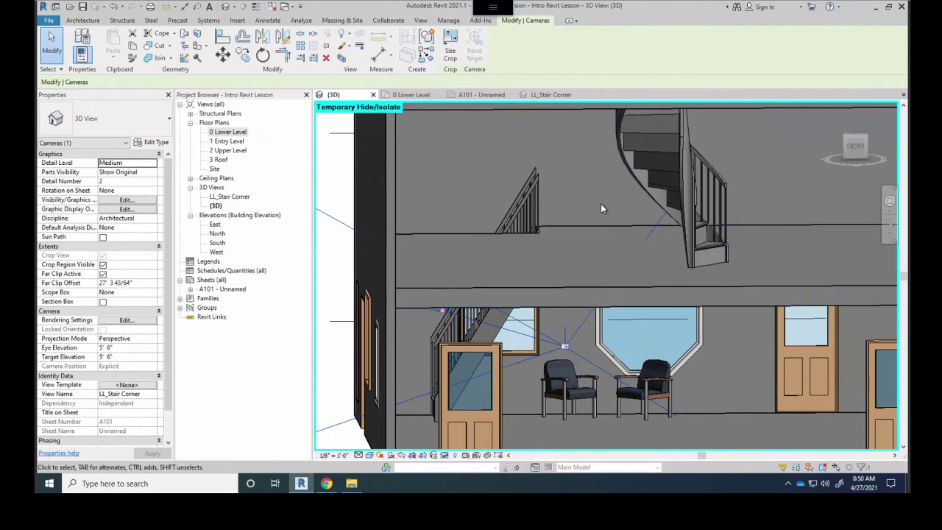
key("Escape")
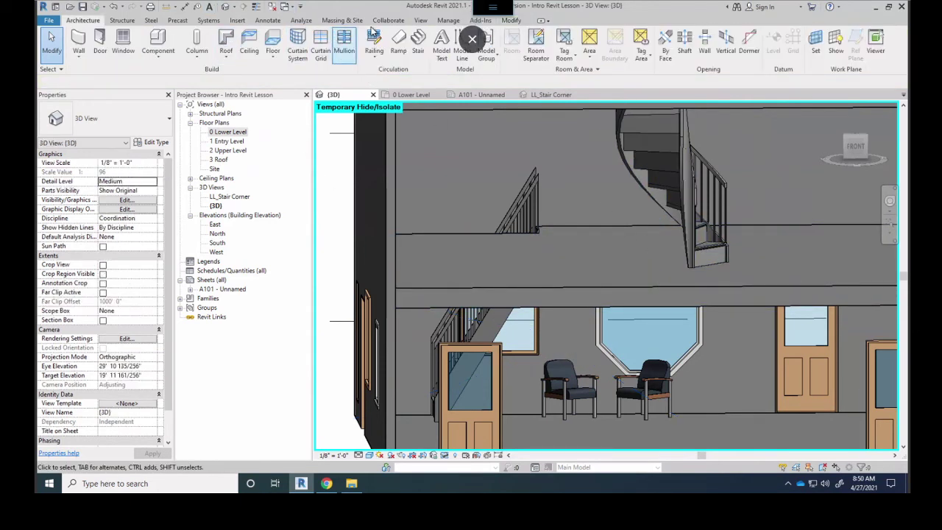
left_click(420, 20)
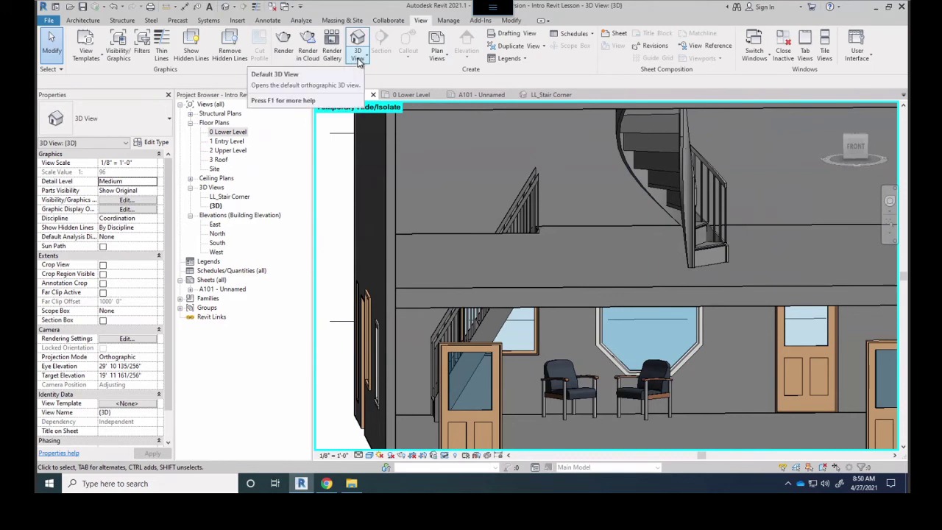
On the 0 Lower Level plan, place a camera at lower right aimed at the stair corner and chairs
left_click(359, 61)
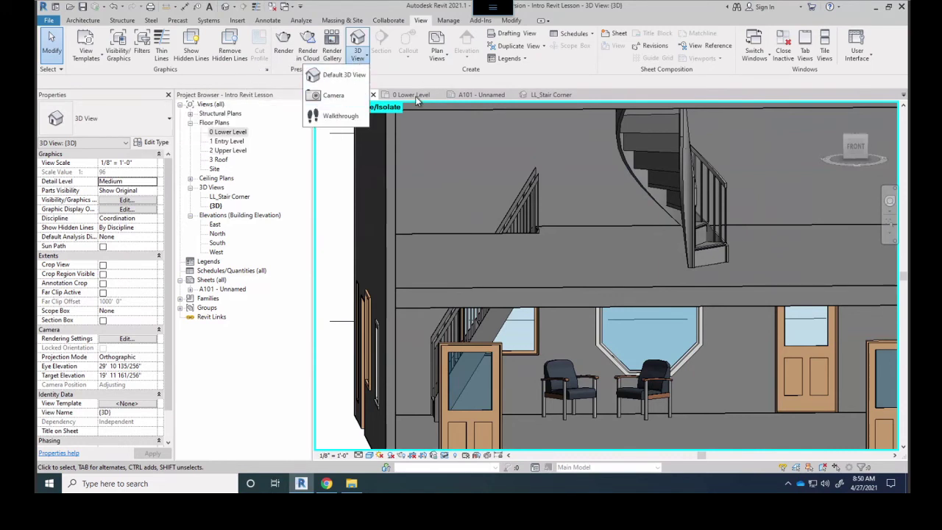
left_click(463, 97)
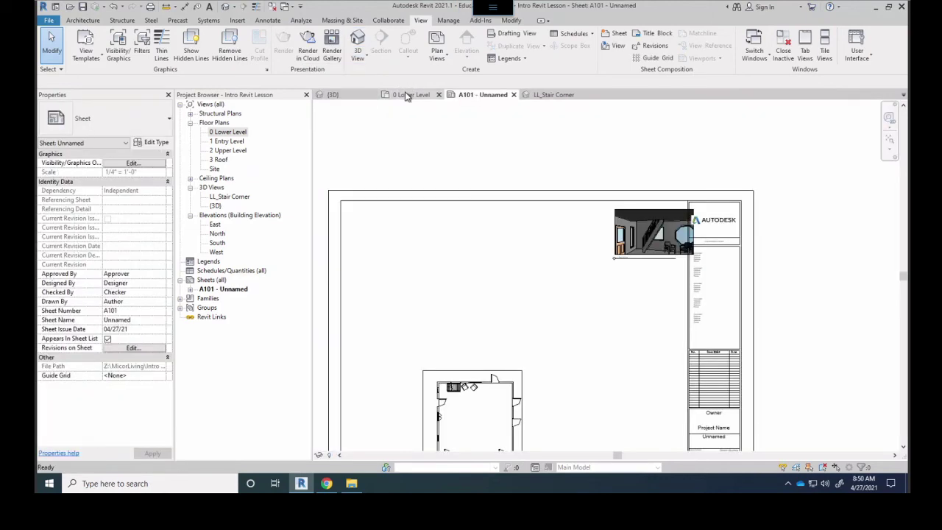
left_click(406, 95)
scroll(454, 226, "down", 3)
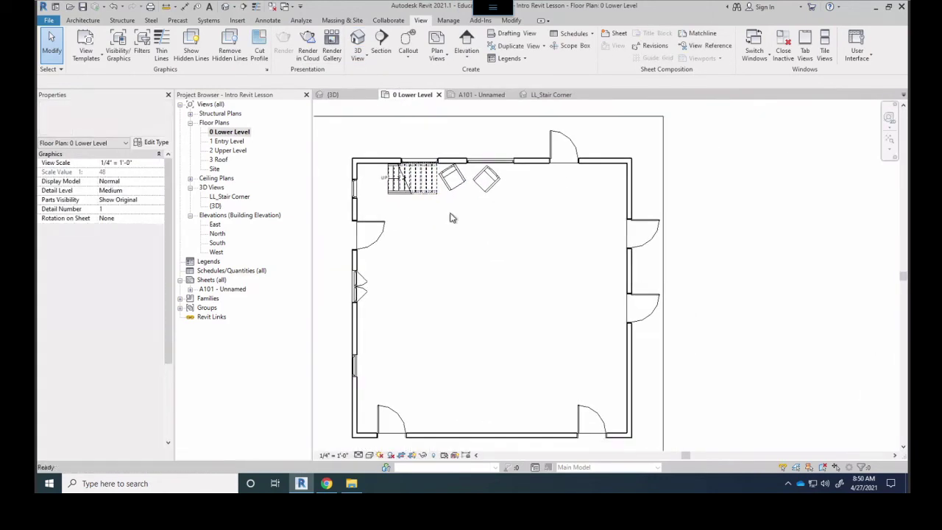
left_click(357, 58)
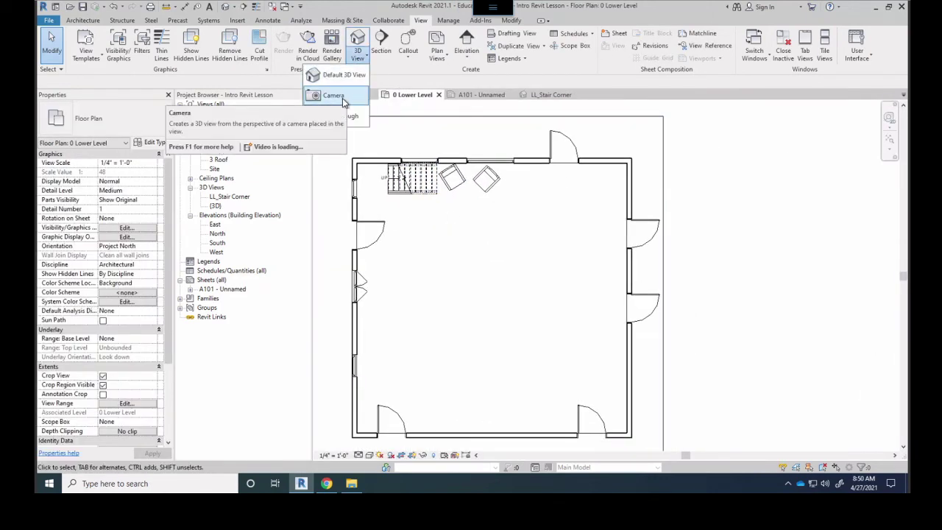
left_click(342, 98)
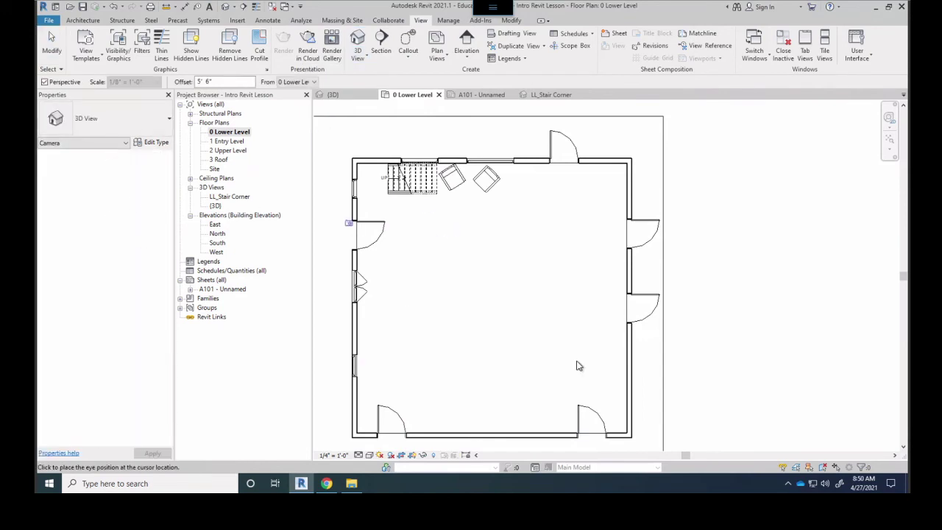
left_click(537, 389)
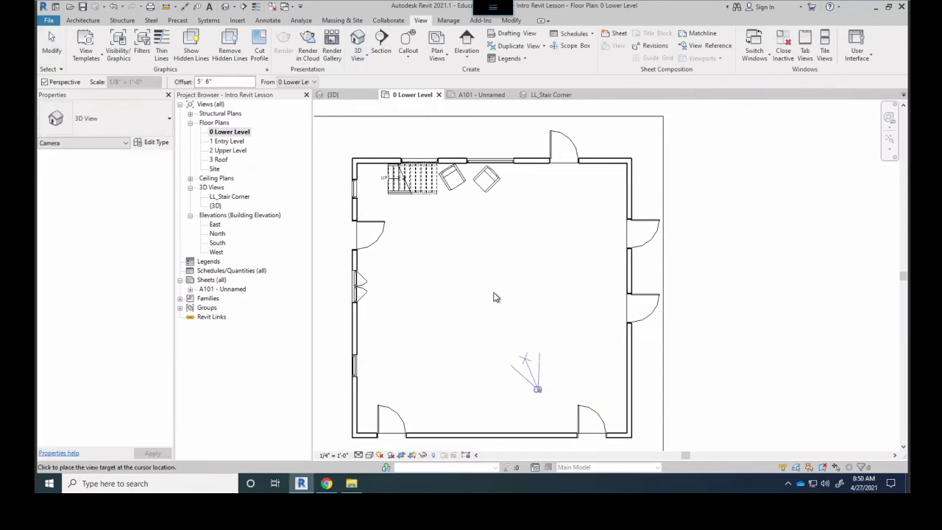
left_click(440, 197)
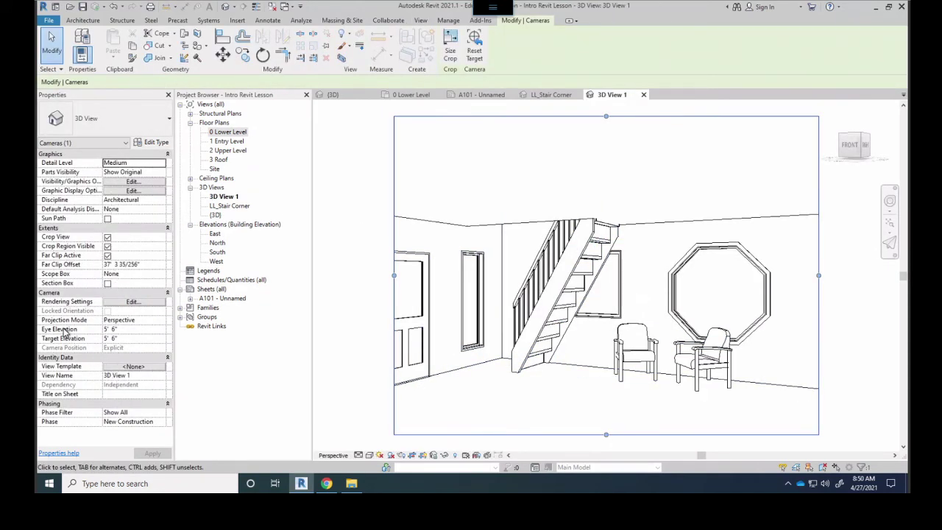
Set 3D View 1's eye elevation to 3' 2" and target elevation to 7' 0", then turn off Crop View
left_click(112, 331)
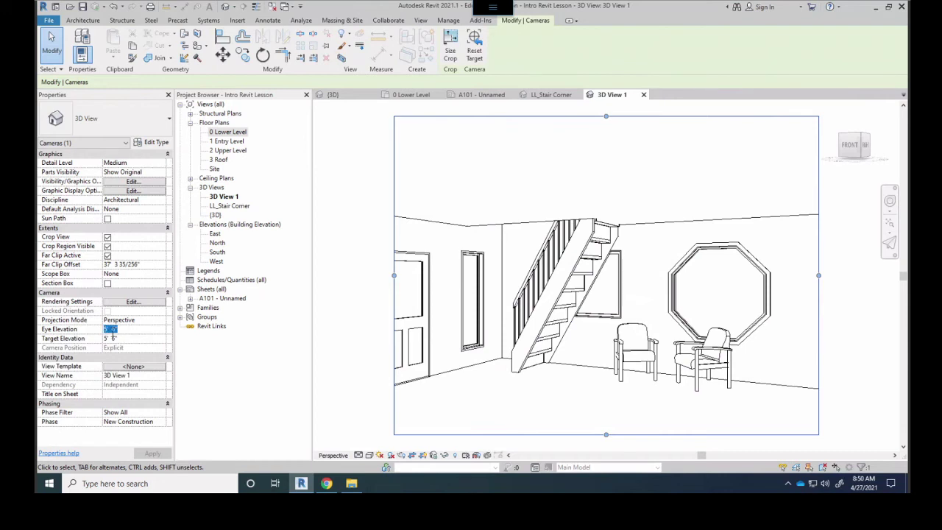
left_click(136, 334)
double_click(129, 331)
type("3'2")
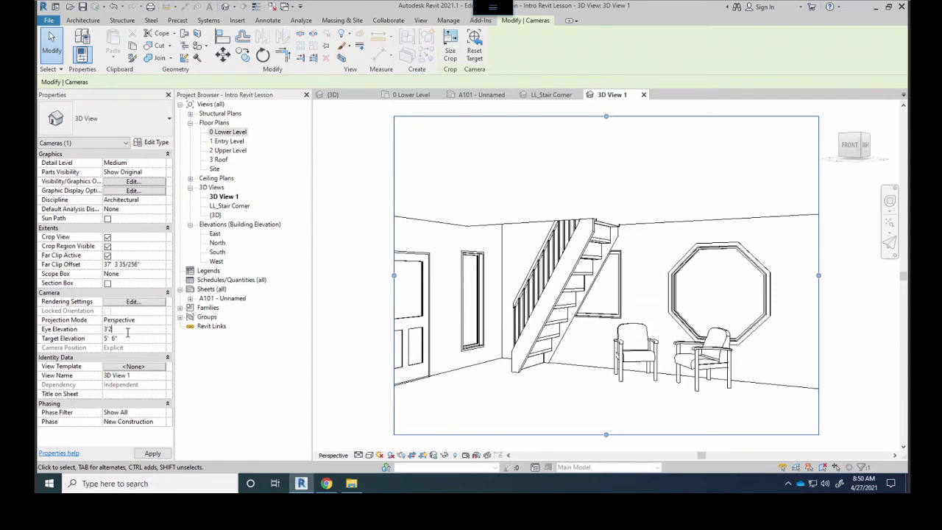
key("Tab")
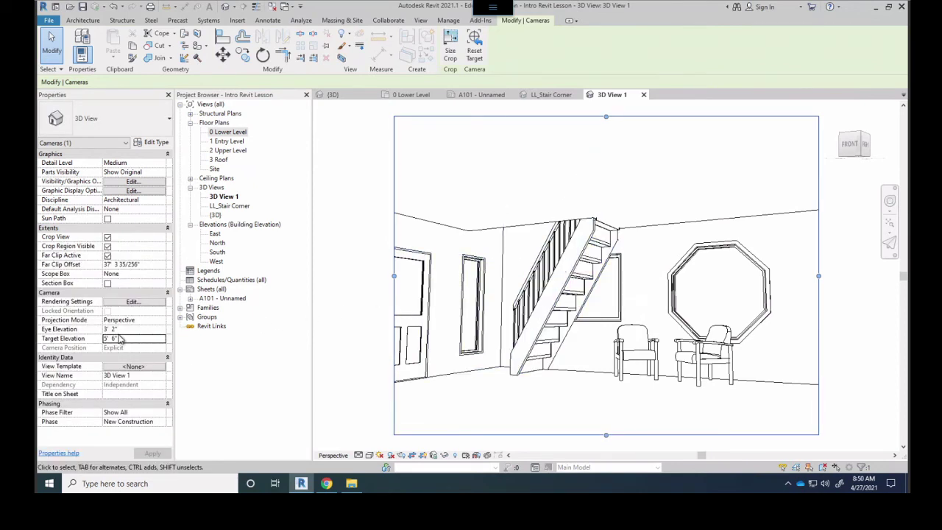
left_click_drag(116, 340, 83, 333)
type("7' 0\"")
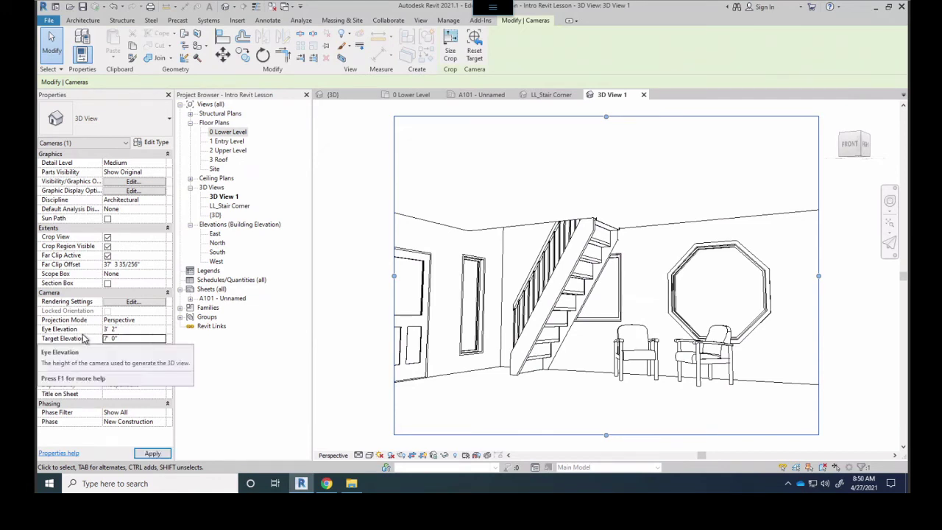
key("Return")
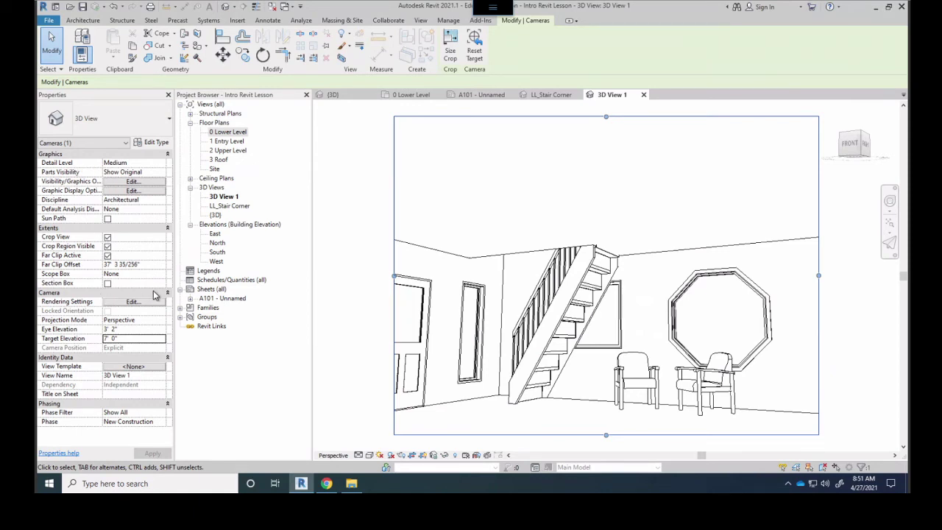
left_click(107, 238)
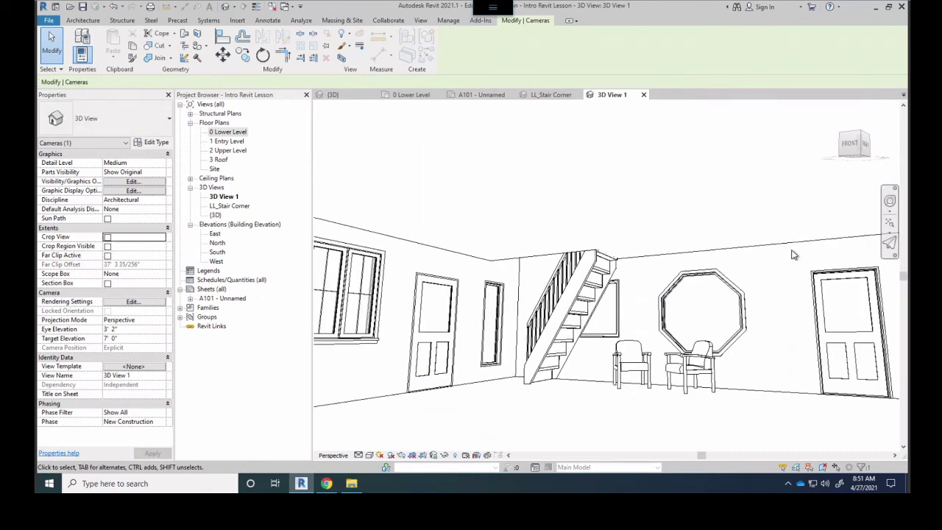
Turn Crop View back on for 3D View 1 and pan the room higher in the view
scroll(788, 257, "down", 2)
scroll(534, 275, "up", 5)
scroll(534, 275, "down", 5)
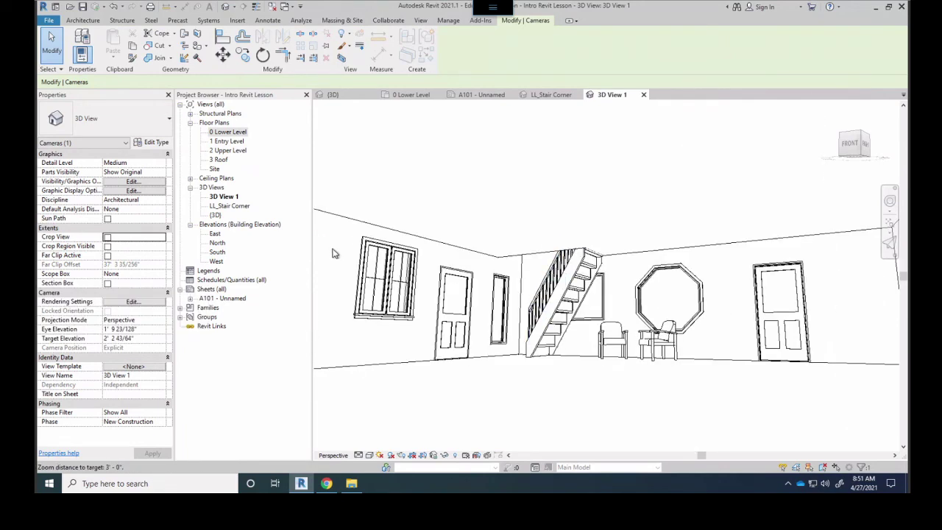
left_click(108, 237)
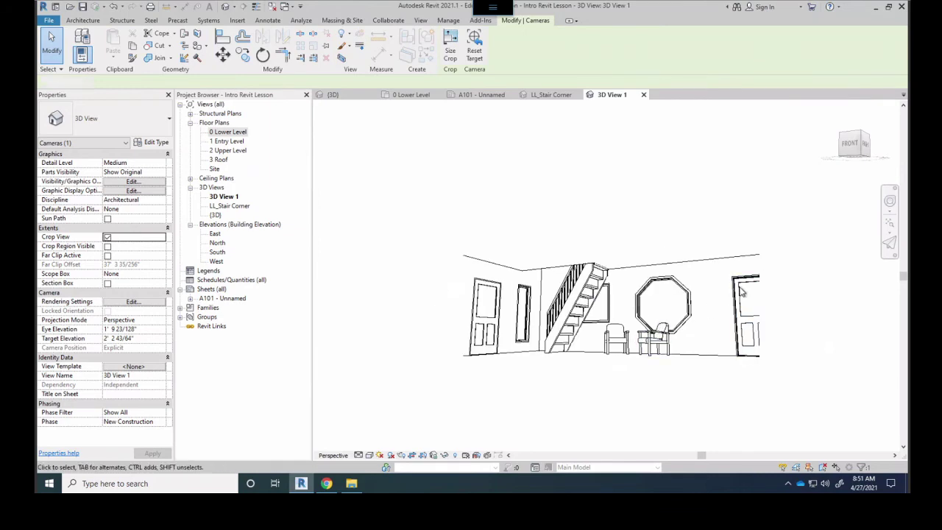
left_click_drag(534, 173, 765, 358)
left_click(563, 252)
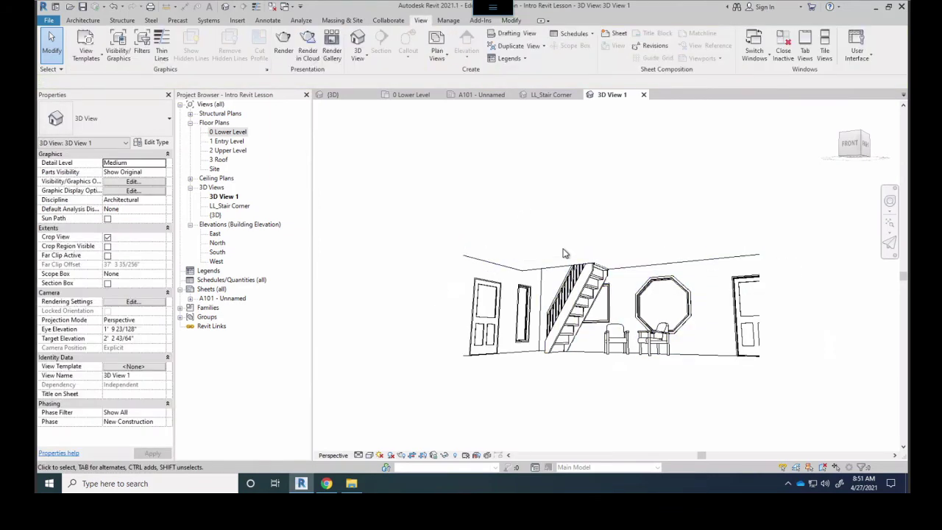
scroll(563, 252, "up", 4)
middle_click_drag(578, 292, 568, 250)
Show the crop region and pull its top and bottom edges inward to shorten the frame
left_click(107, 246)
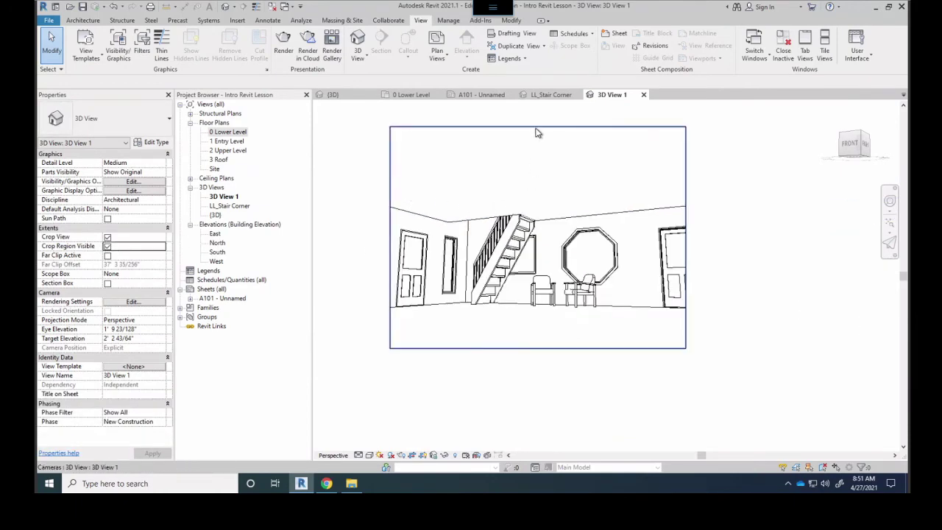
left_click(534, 127)
left_click_drag(538, 128, 536, 191)
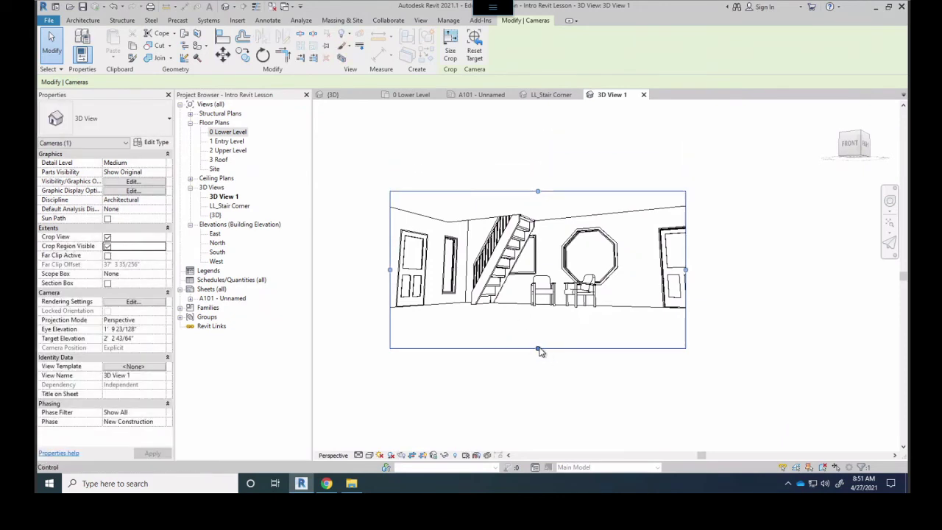
left_click_drag(537, 347, 544, 317)
left_click(599, 351)
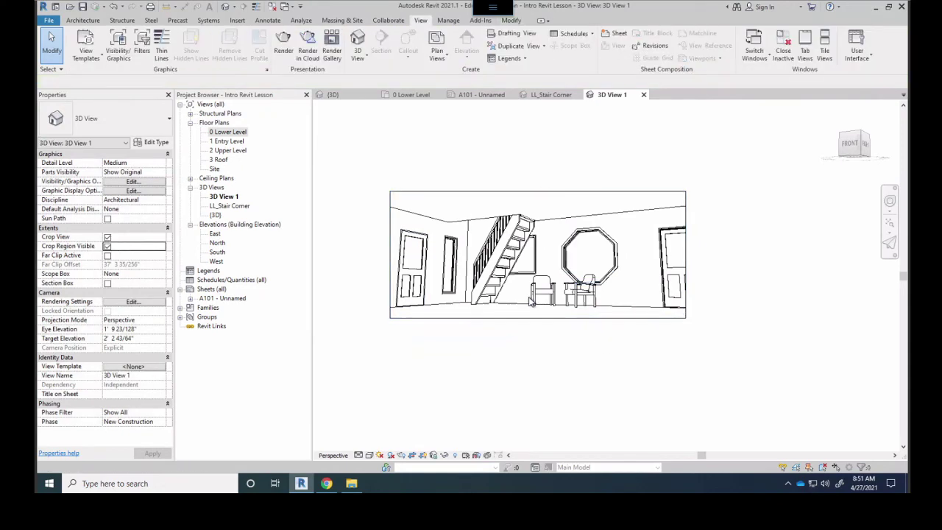
scroll(547, 305, "up", 2)
scroll(427, 263, "up", 4)
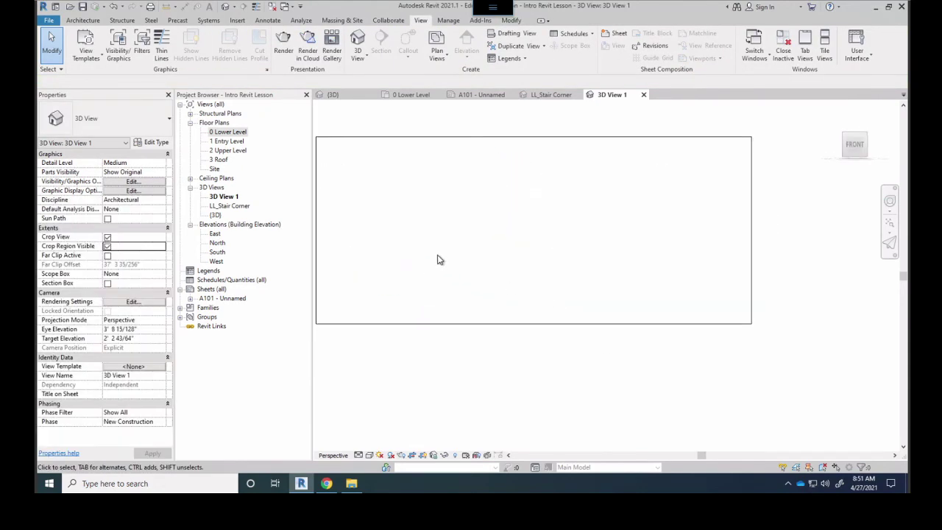
middle_click_drag(437, 259, 534, 288)
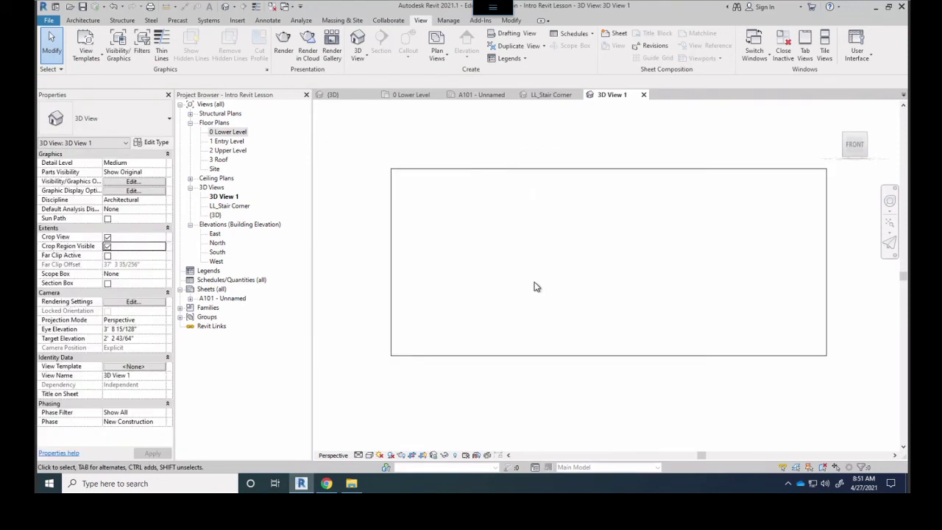
scroll(515, 286, "down", 1)
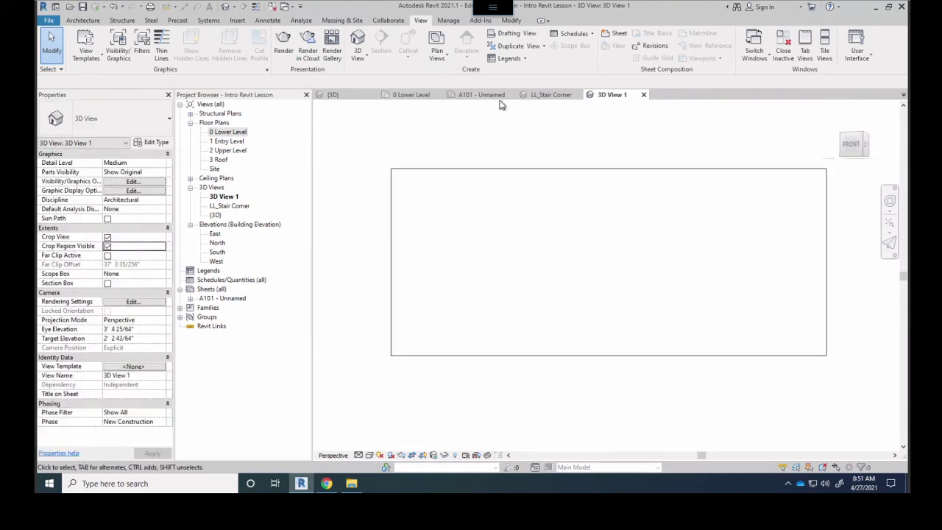
On the 0 Lower Level plan, undo a trial crop resize and hide the crop region boundary
left_click(406, 94)
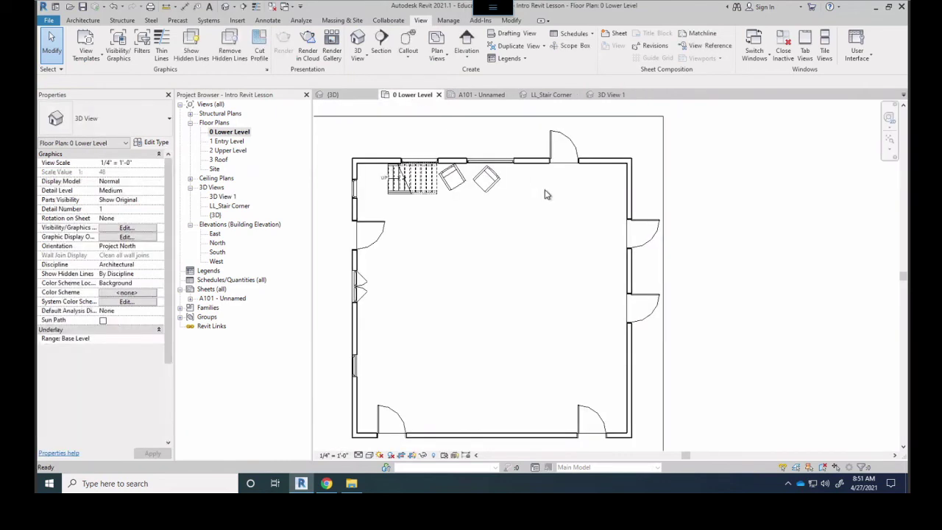
scroll(477, 244, "down", 3)
scroll(486, 250, "up", 2)
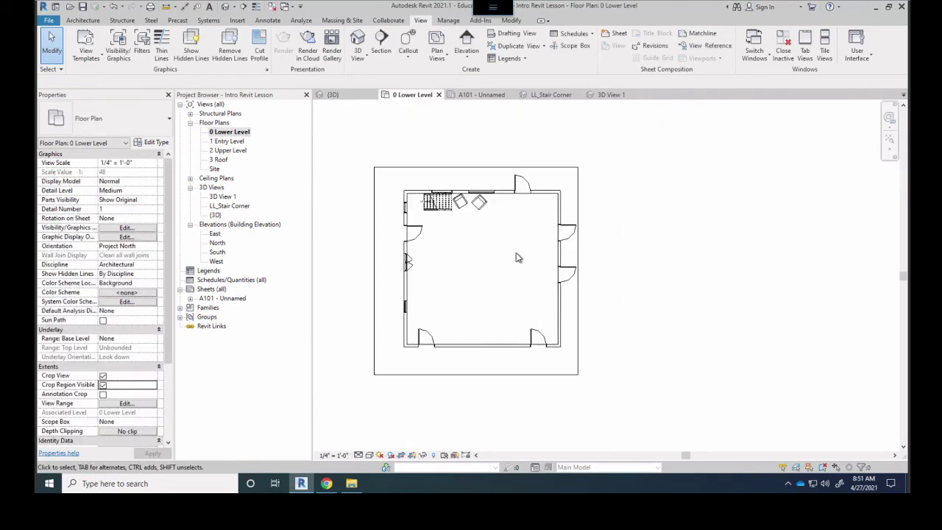
left_click(599, 296)
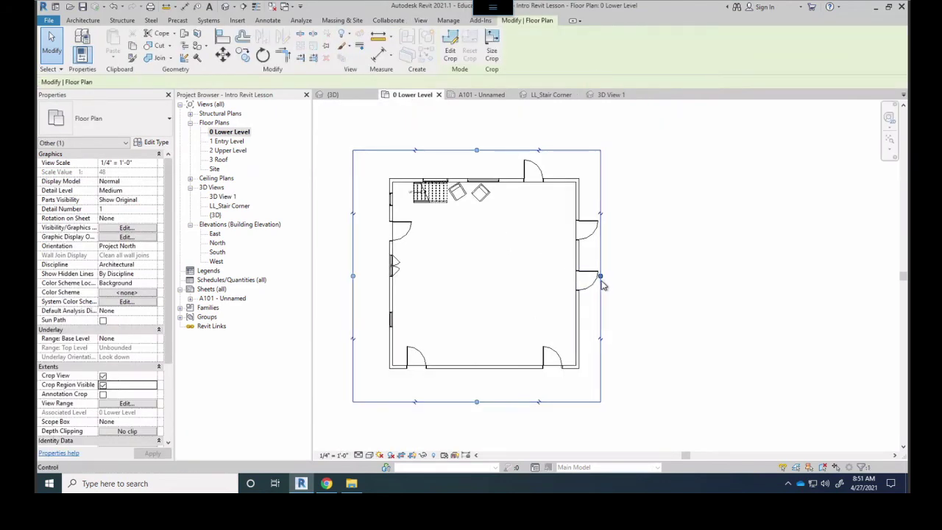
left_click_drag(600, 275, 795, 317)
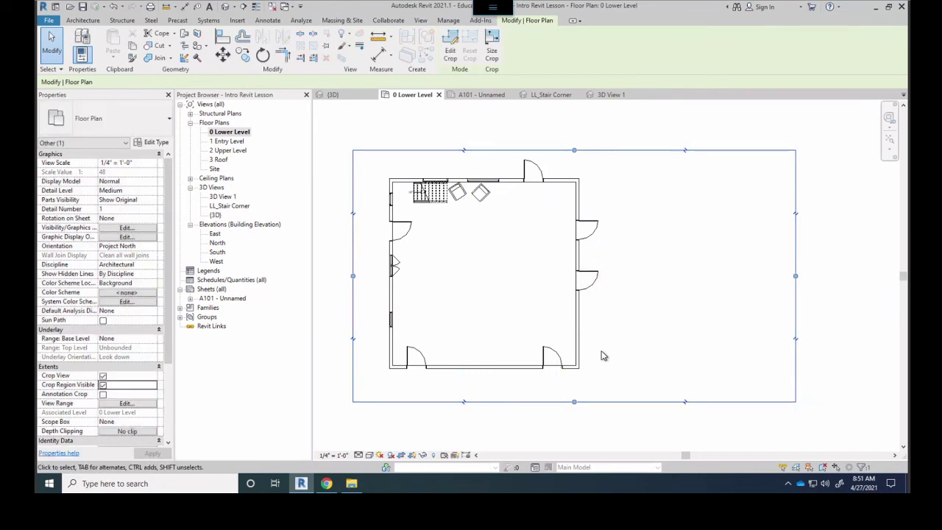
key("ctrl+z")
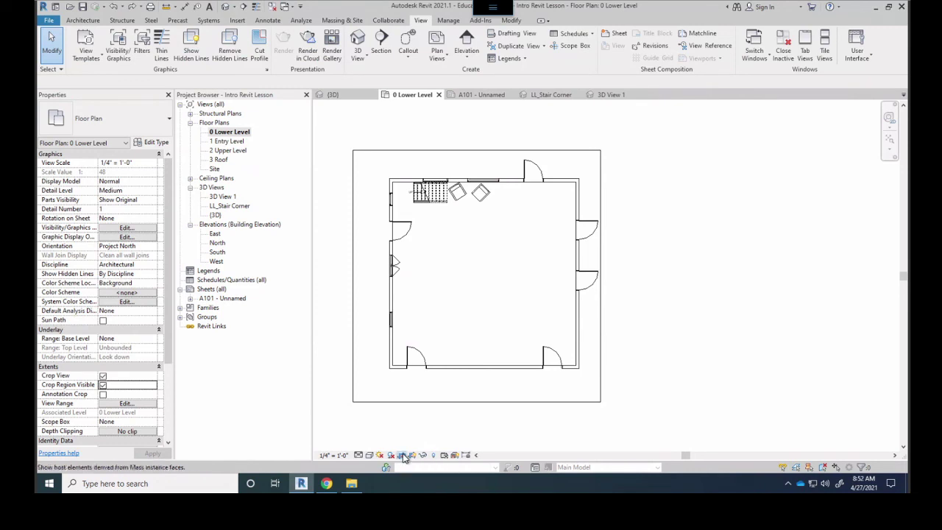
left_click(402, 456)
left_click(412, 455)
scroll(462, 384, "down", 3)
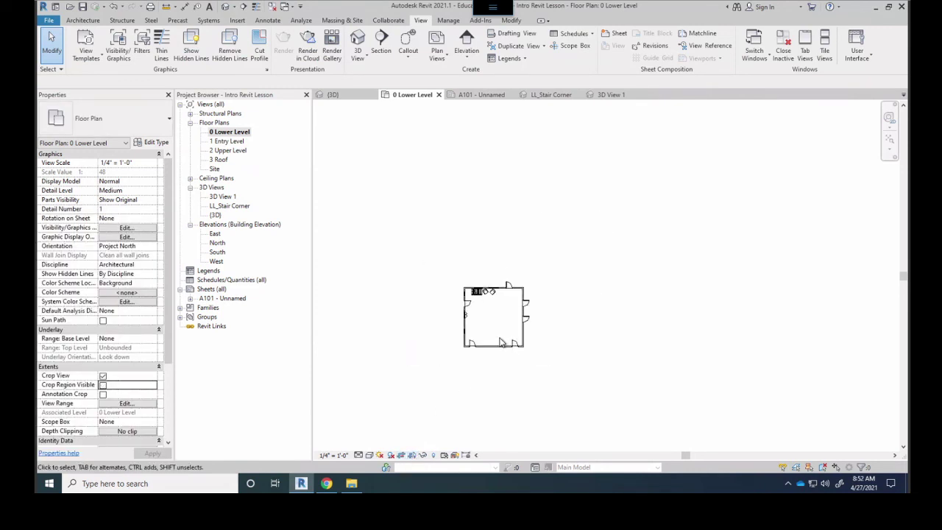
Review 3D View 1 and the default {3D} view, then reopen the 0 Lower Level plan
double_click(221, 198)
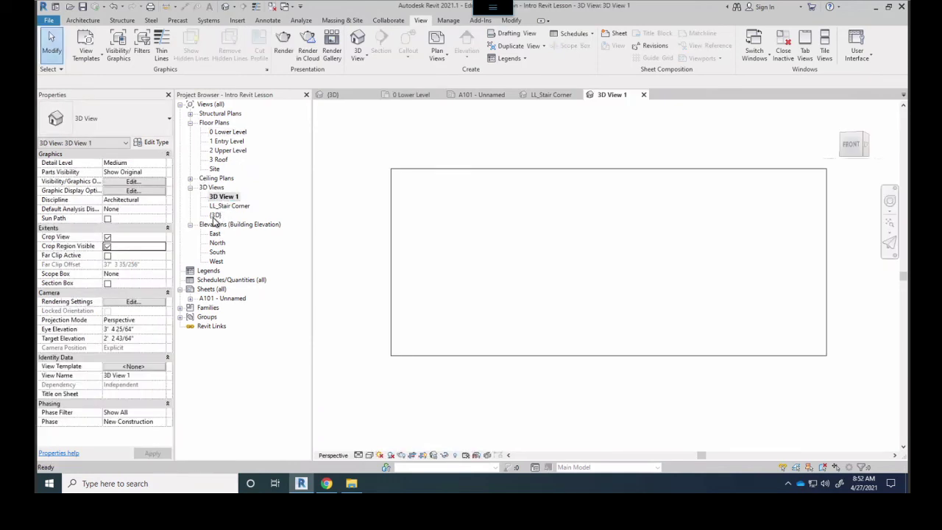
double_click(214, 215)
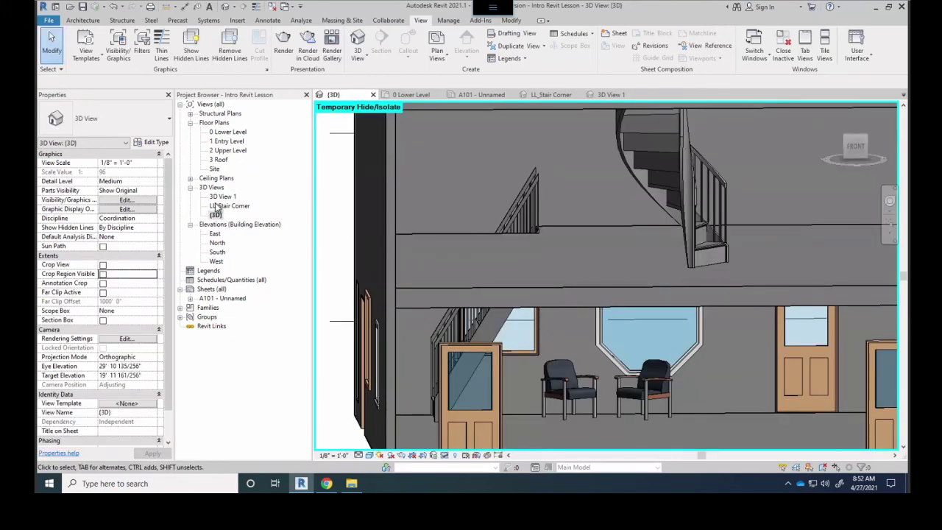
left_click(216, 206)
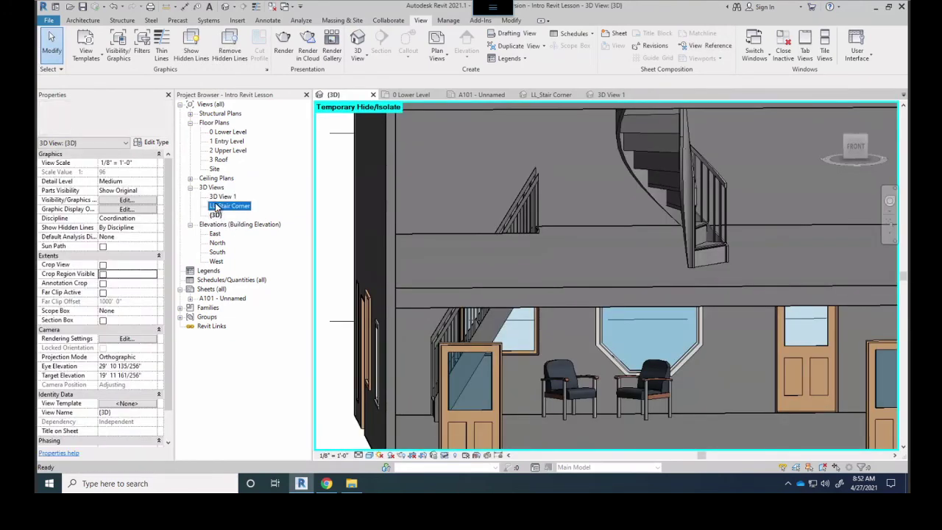
double_click(229, 132)
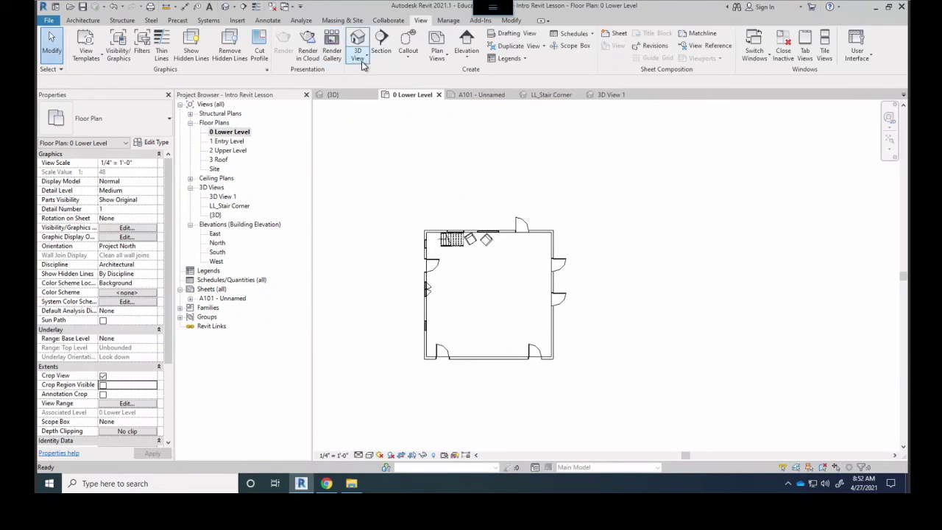
left_click(363, 65)
Place camera 3D View 2 aimed at the stair and window corner, eye 3' 2", target 7' 0"
left_click(333, 95)
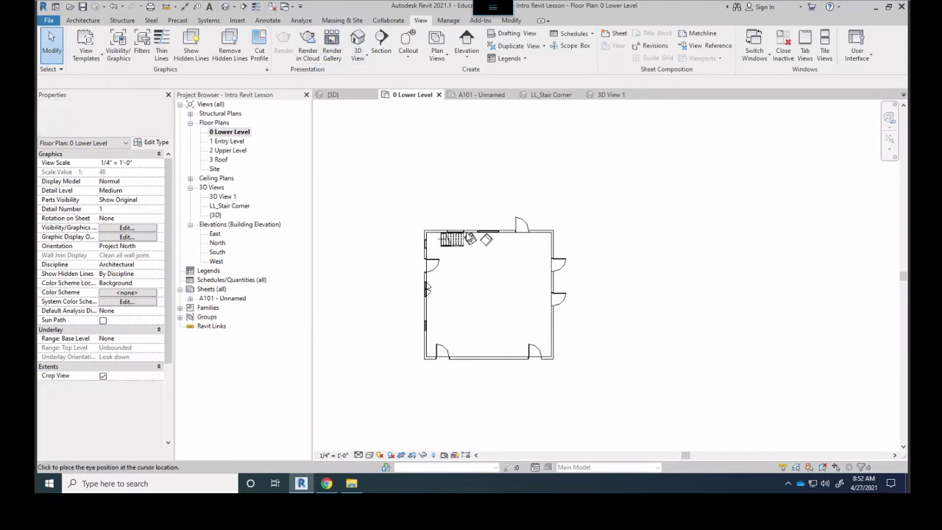
left_click(523, 344)
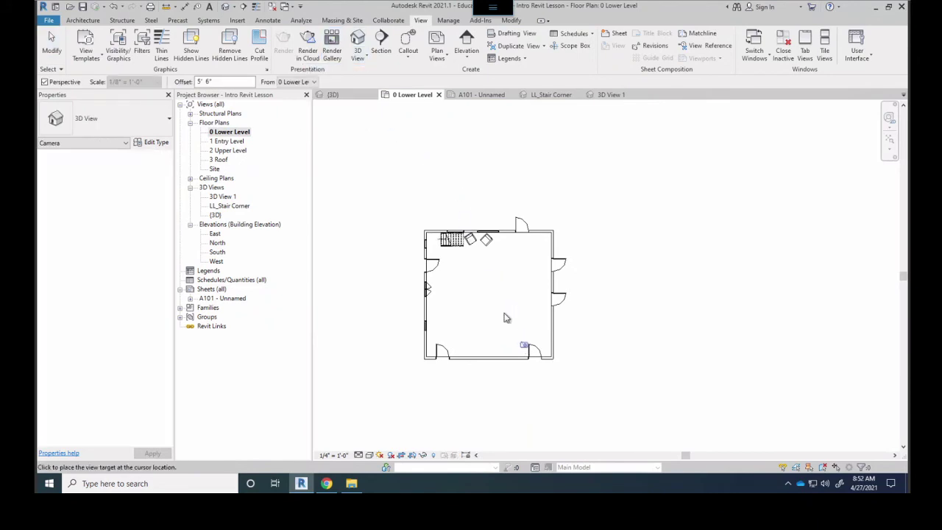
left_click(451, 245)
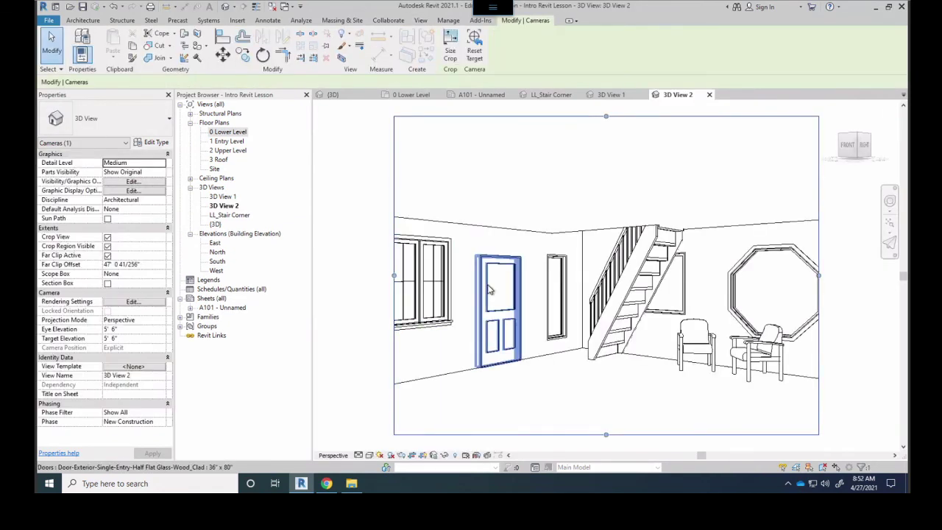
left_click(125, 329)
type("3' 2\"")
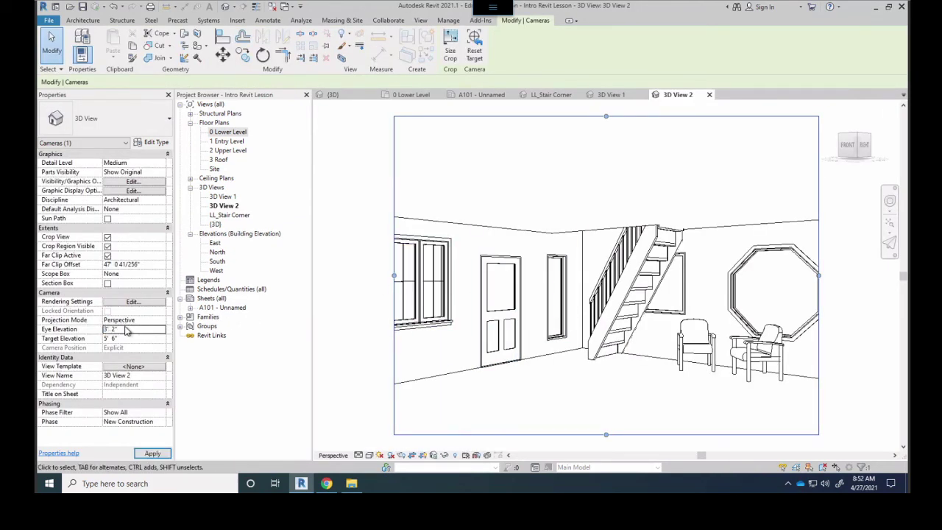
left_click(125, 338)
type("7' 0\"")
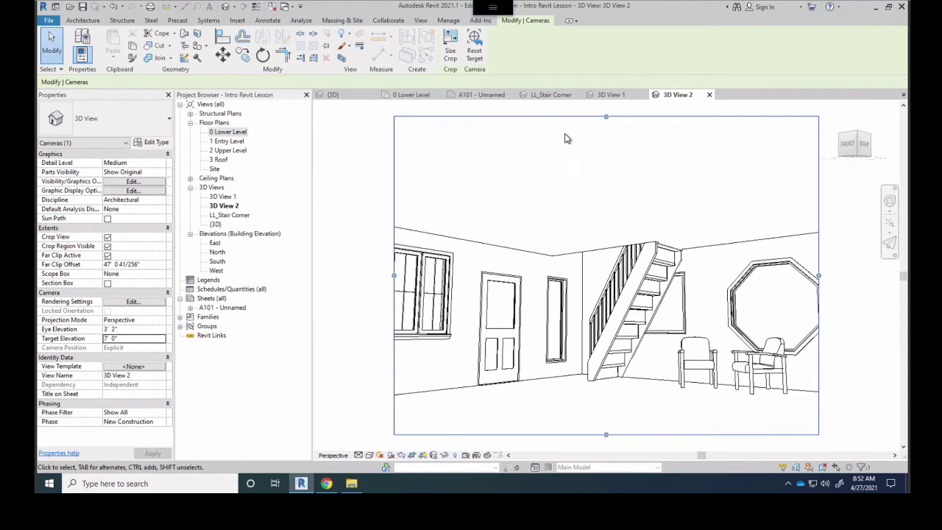
Pull 3D View 2's crop top down and bottom up, and widen it on both sides
left_click_drag(606, 118, 602, 201)
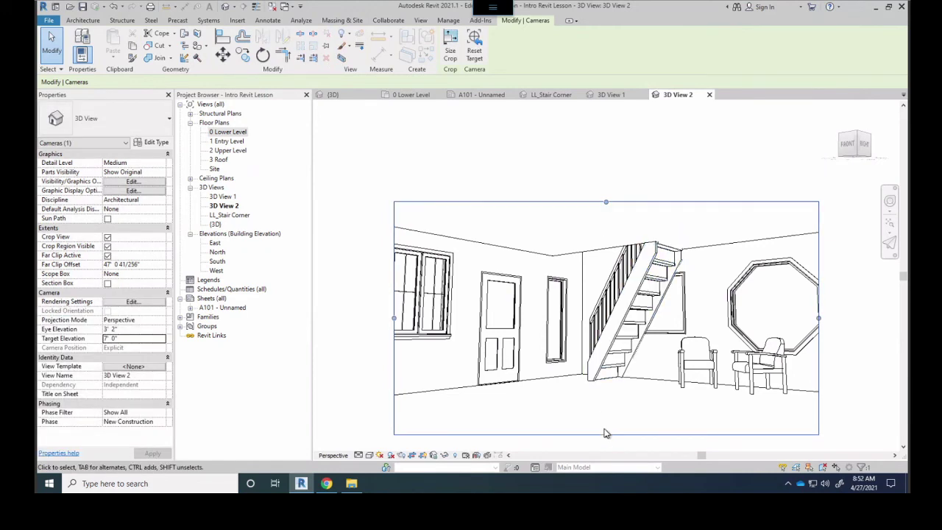
left_click_drag(605, 419, 605, 404)
left_click_drag(393, 304, 365, 312)
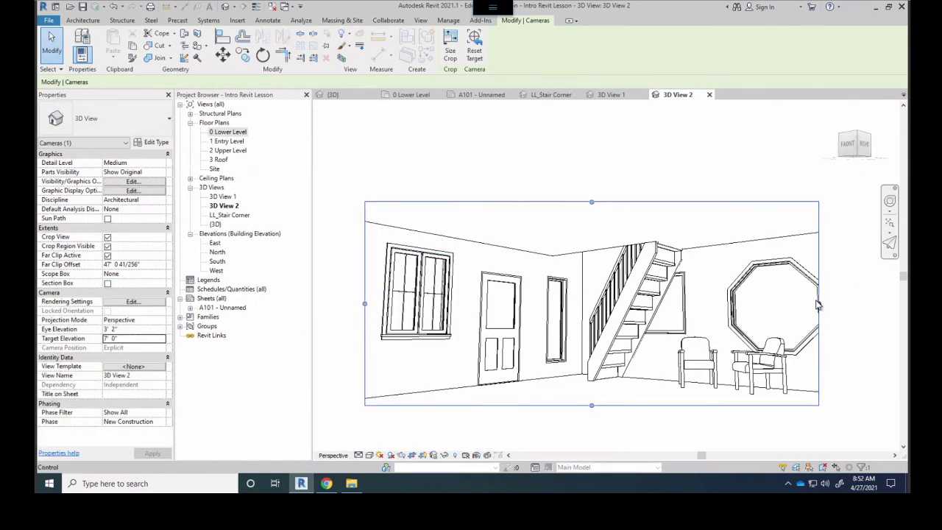
left_click_drag(821, 307, 849, 303)
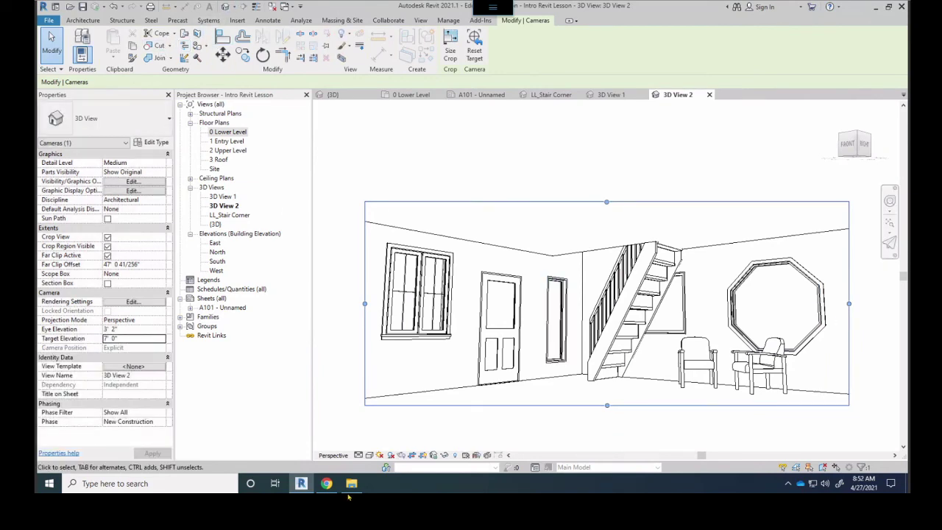
left_click(401, 454)
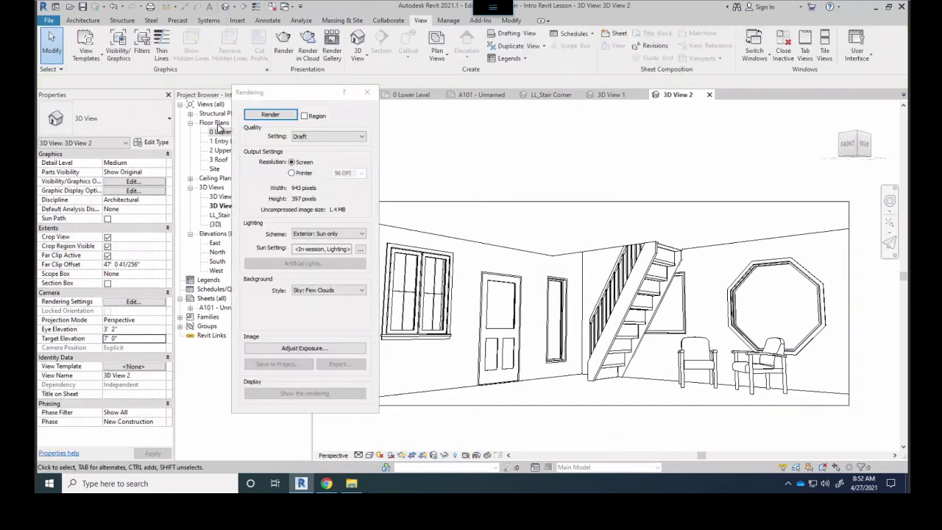
Render 3D View 2 at Medium quality with the Interior: Sun and Artificial lighting scheme
left_click(297, 136)
left_click(303, 161)
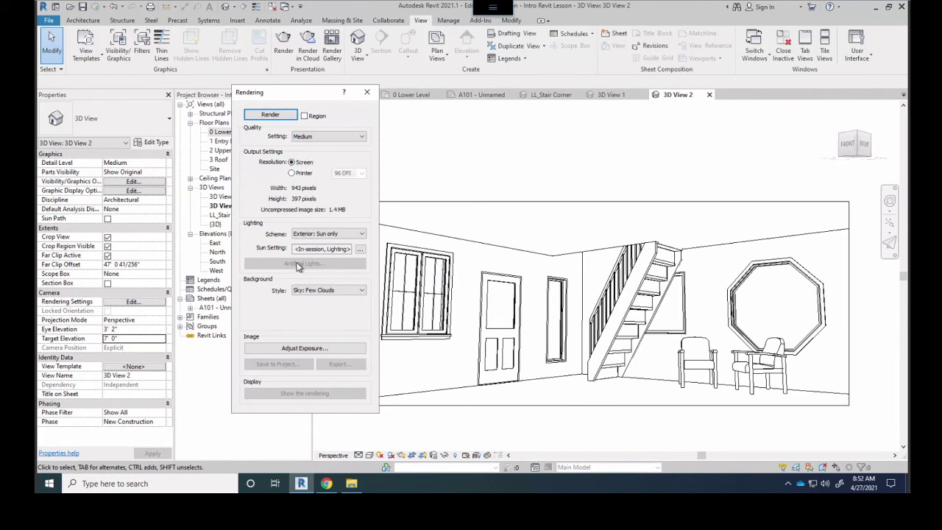
left_click(317, 236)
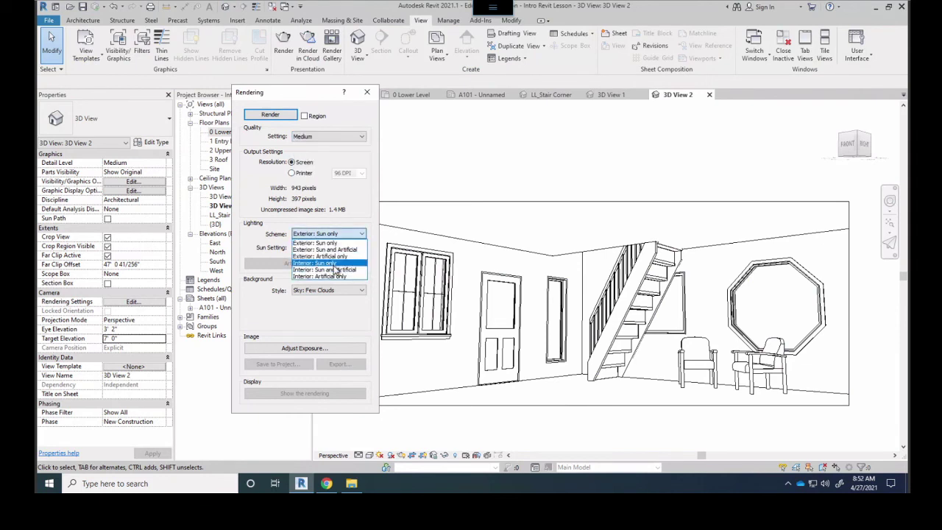
left_click(337, 270)
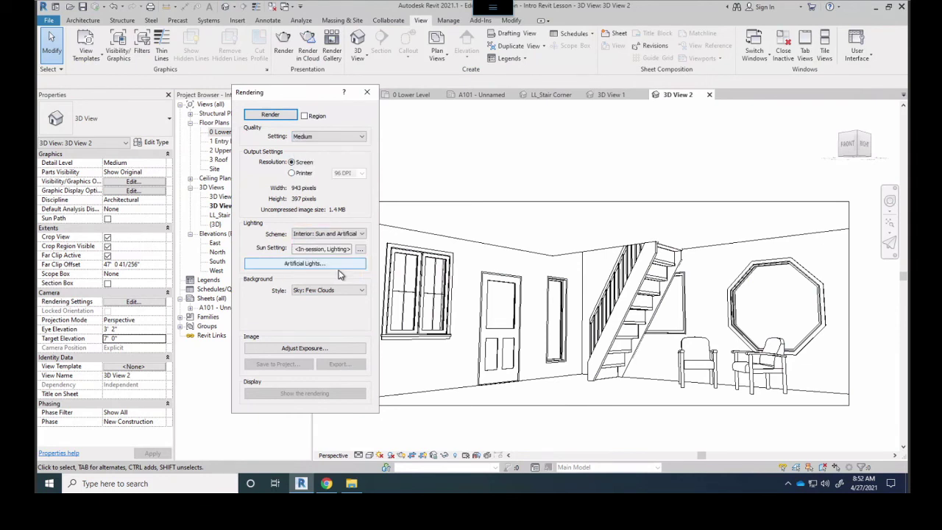
left_click(272, 120)
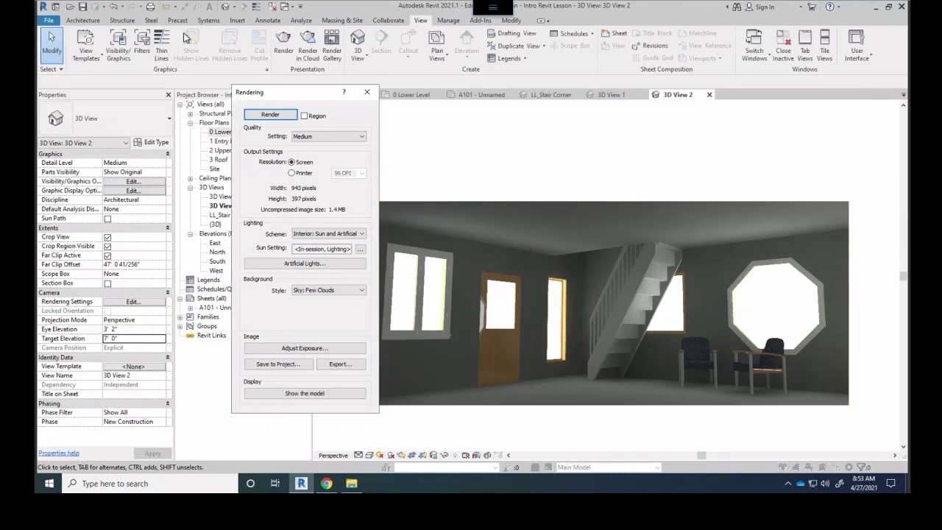
left_click(366, 92)
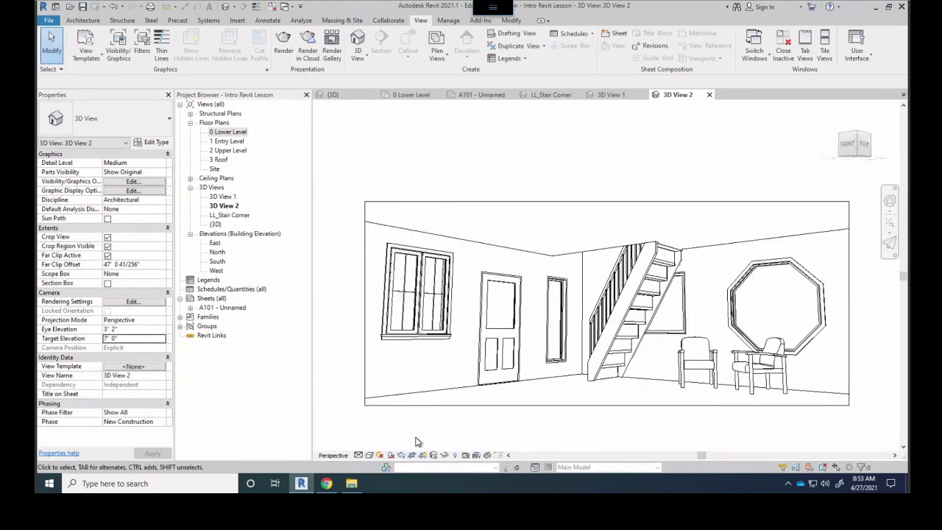
left_click(401, 456)
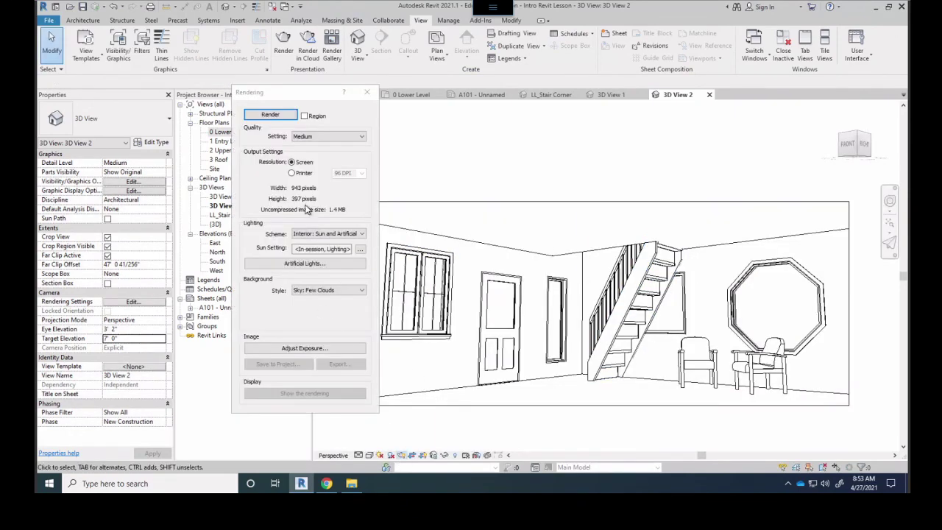
left_click(270, 115)
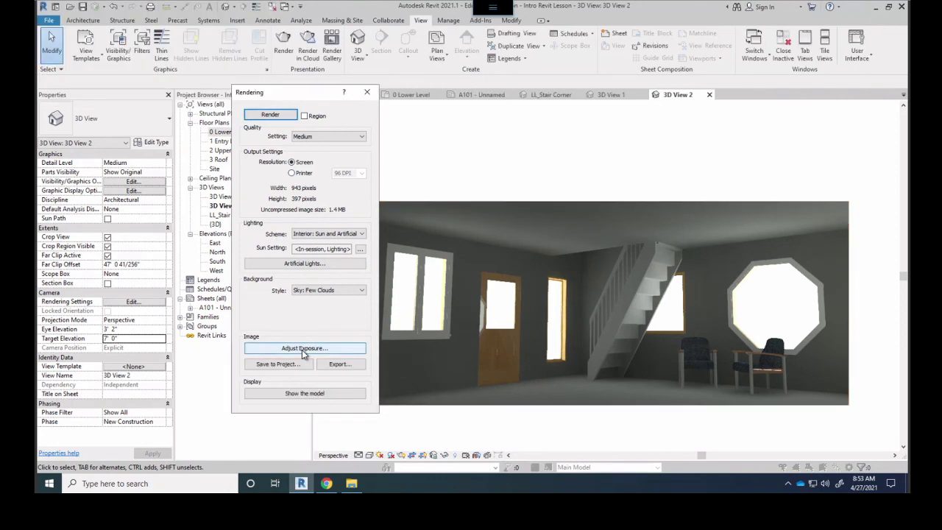
Lower the render's exposure value from 9.00 to about 7.67, applying and confirming it
left_click(303, 350)
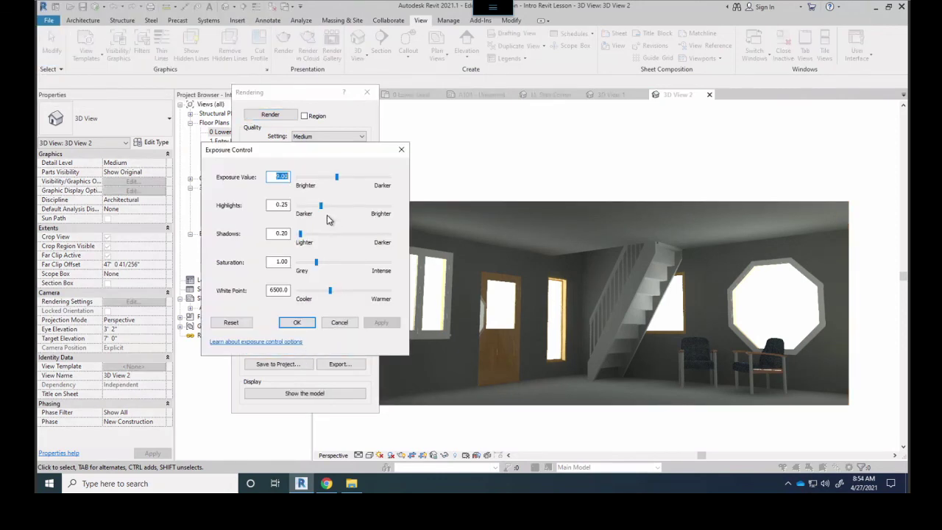
left_click_drag(338, 178, 353, 199)
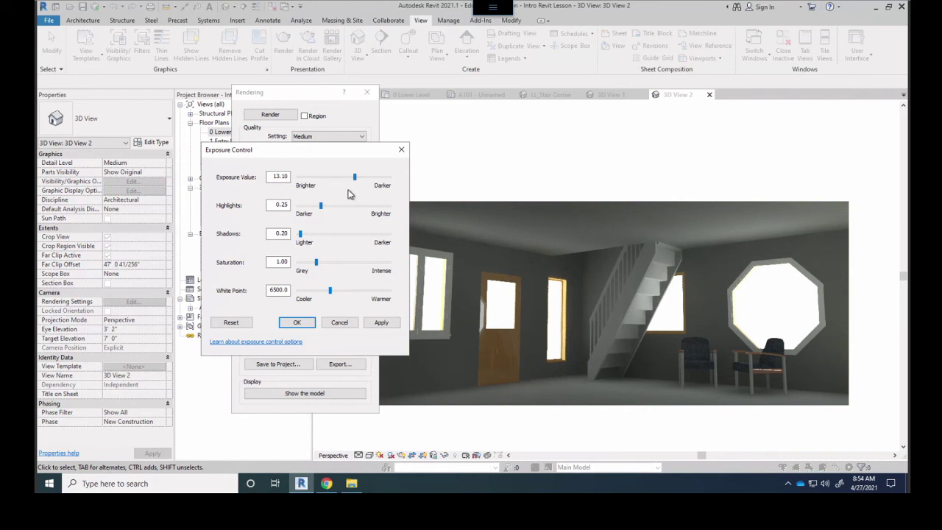
left_click_drag(356, 181, 335, 184)
left_click(375, 323)
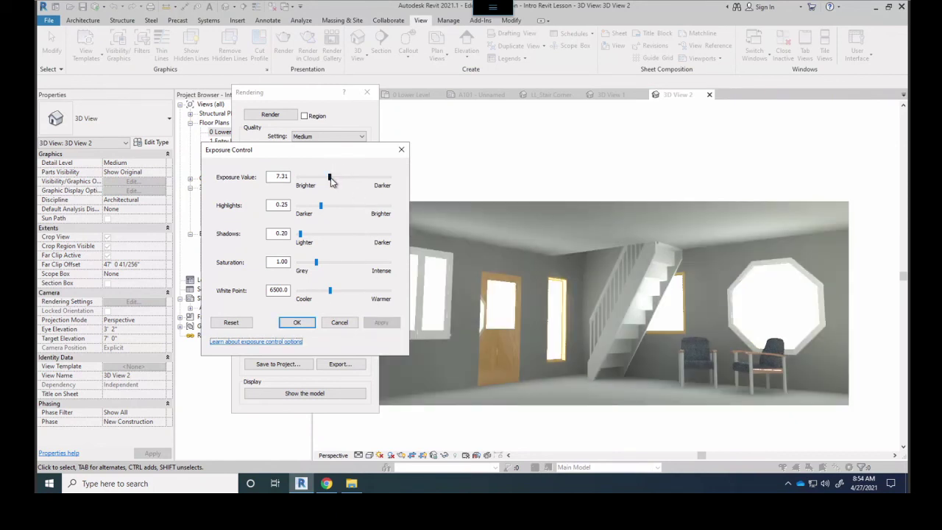
left_click_drag(331, 182, 335, 182)
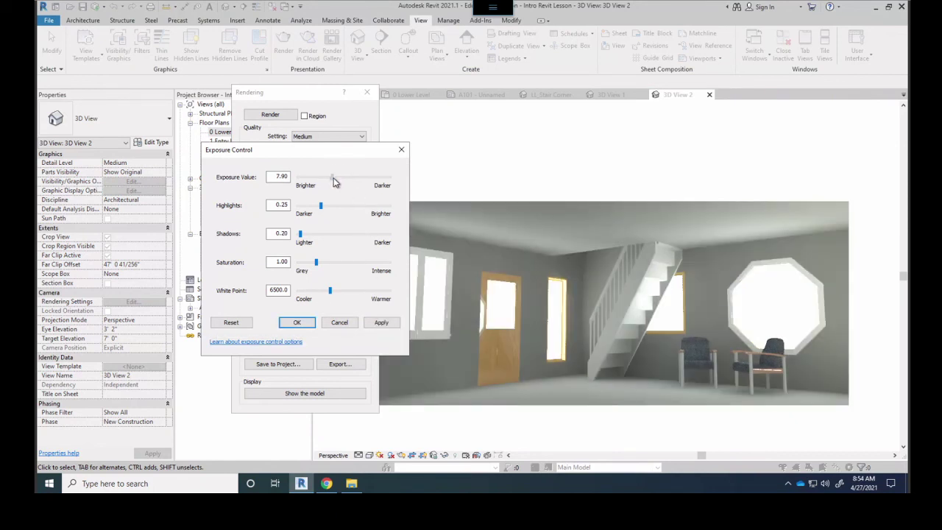
left_click(381, 323)
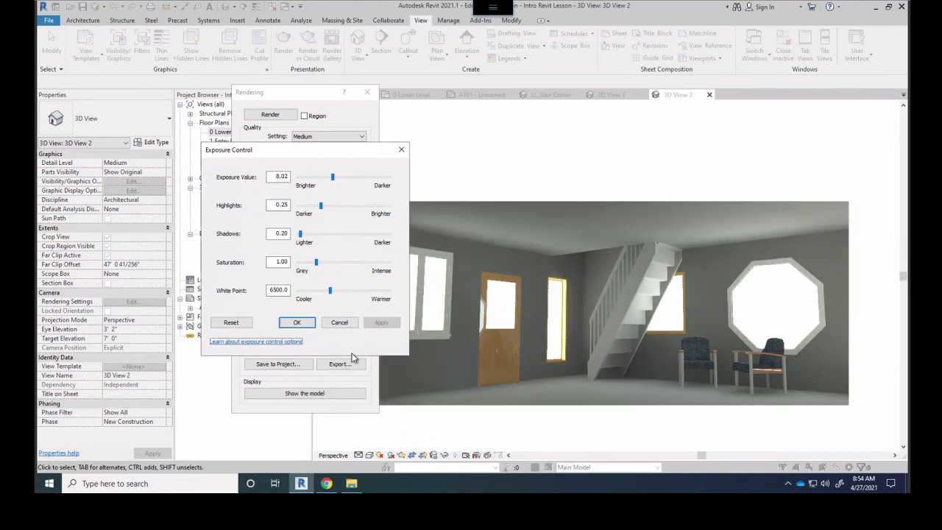
left_click_drag(333, 180, 331, 180)
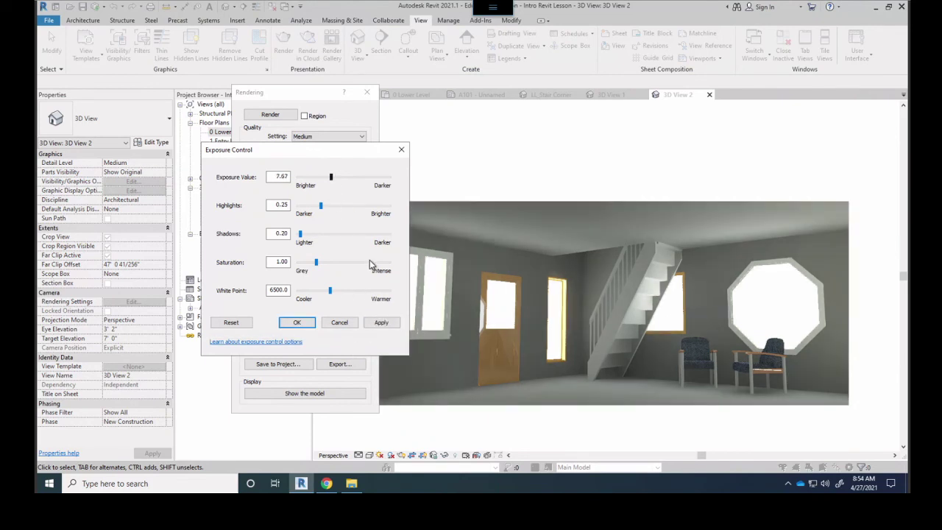
left_click(382, 322)
left_click(297, 322)
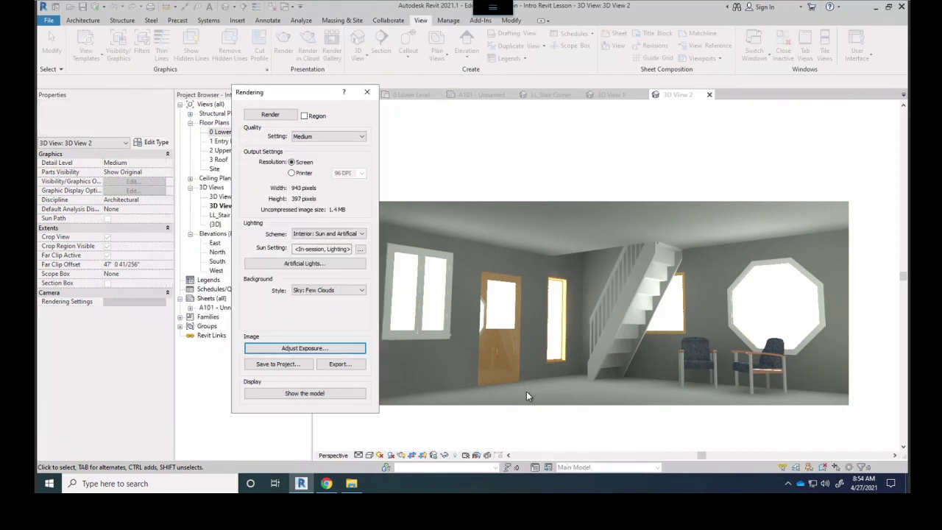
left_click(278, 364)
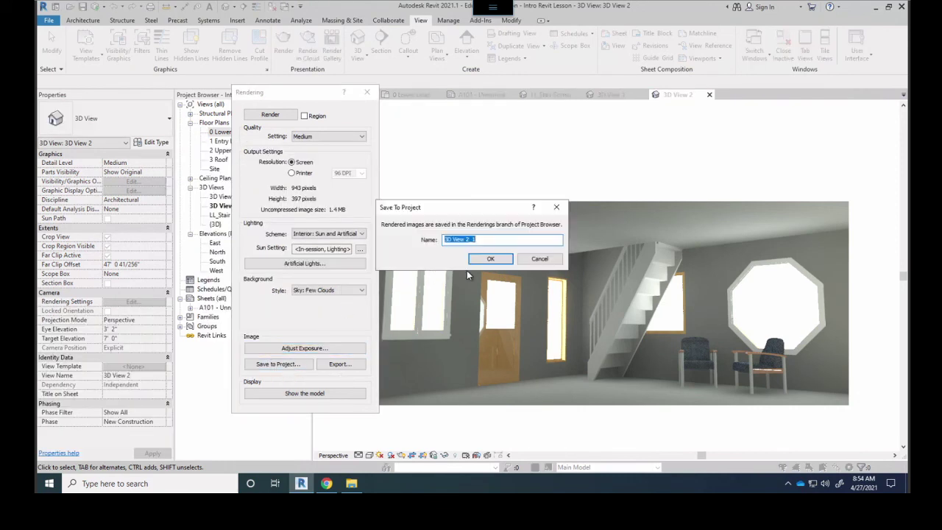
type("Re")
key("Return")
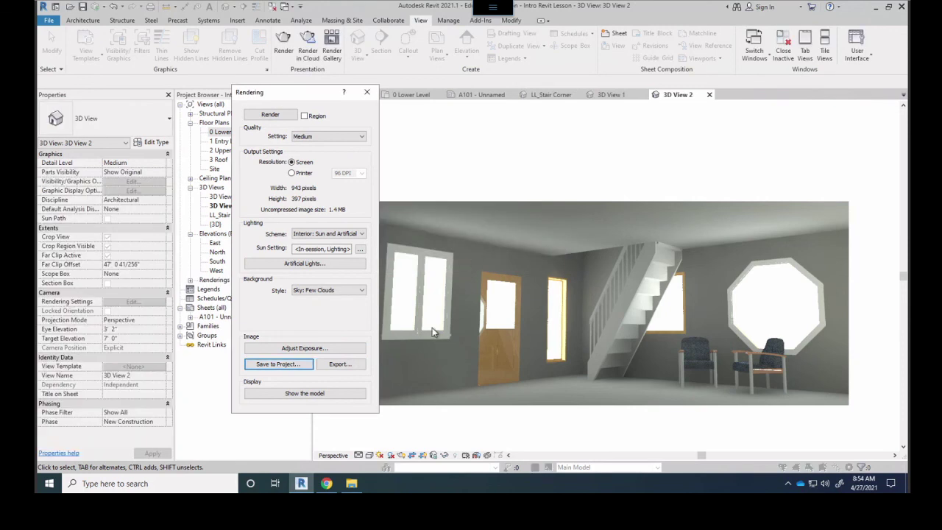
left_click(366, 92)
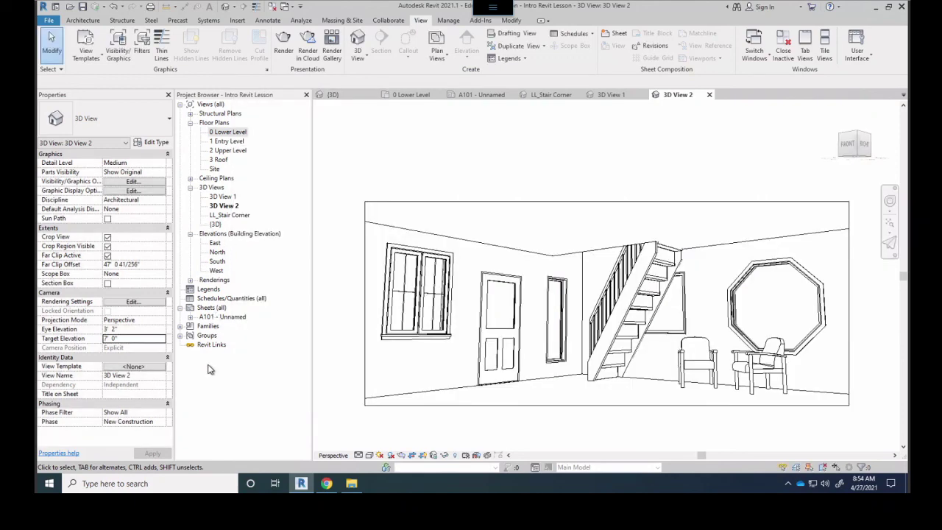
left_click(213, 280)
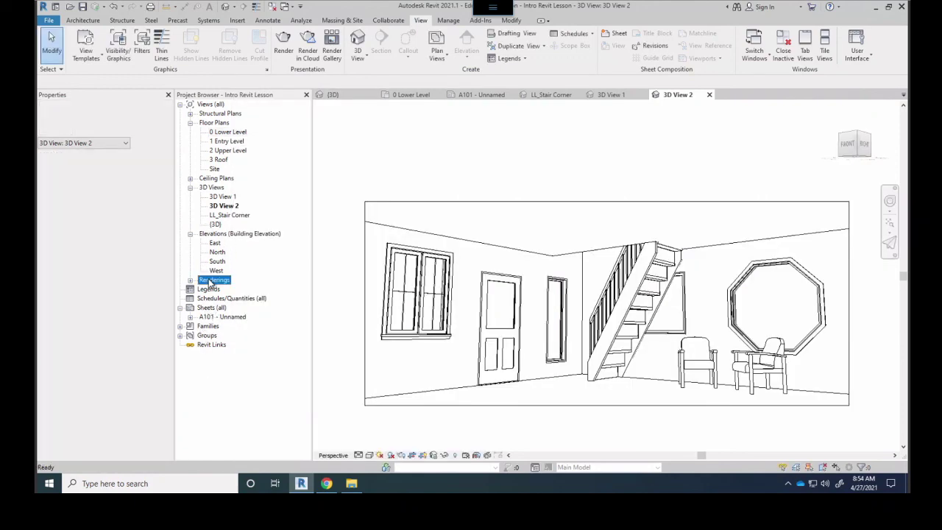
left_click(191, 280)
double_click(221, 289)
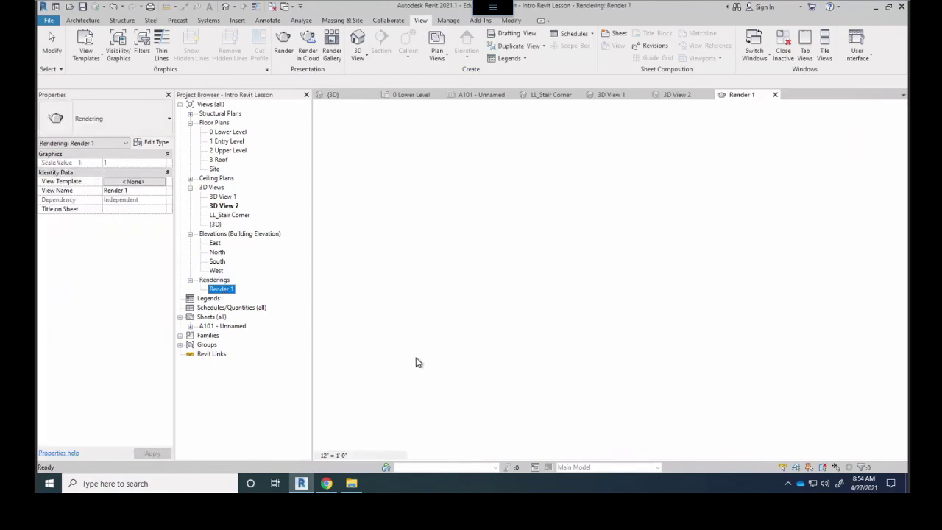
scroll(808, 337, "up", 3)
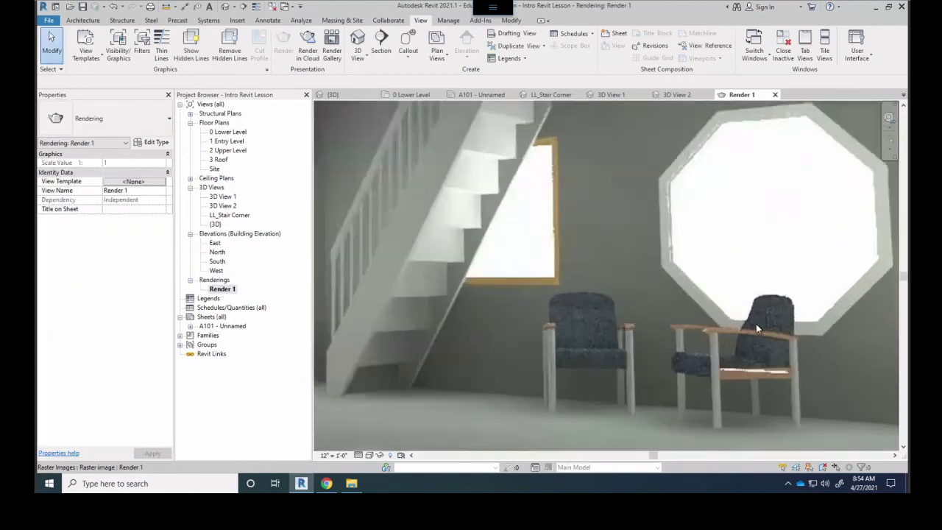
left_click_drag(608, 275, 572, 290)
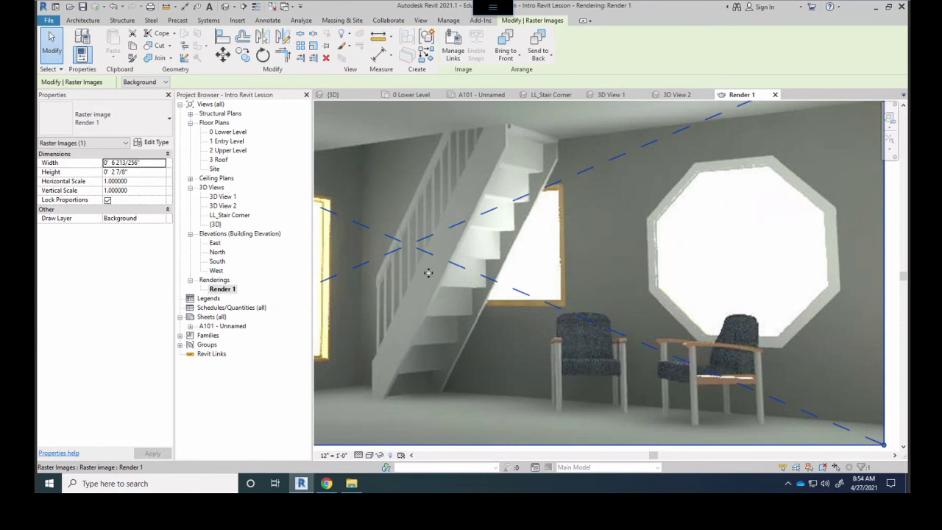
scroll(479, 265, "down", 1)
scroll(482, 266, "down", 1)
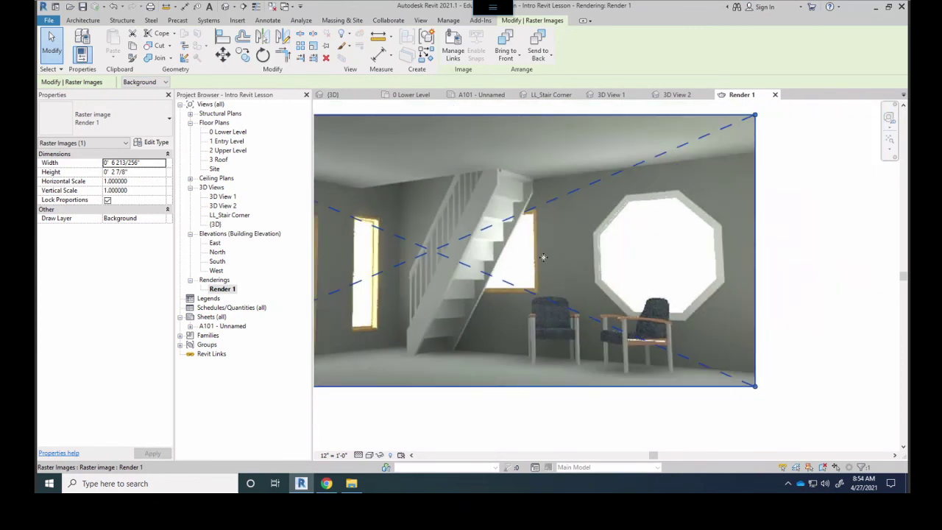
scroll(565, 269, "down", 2)
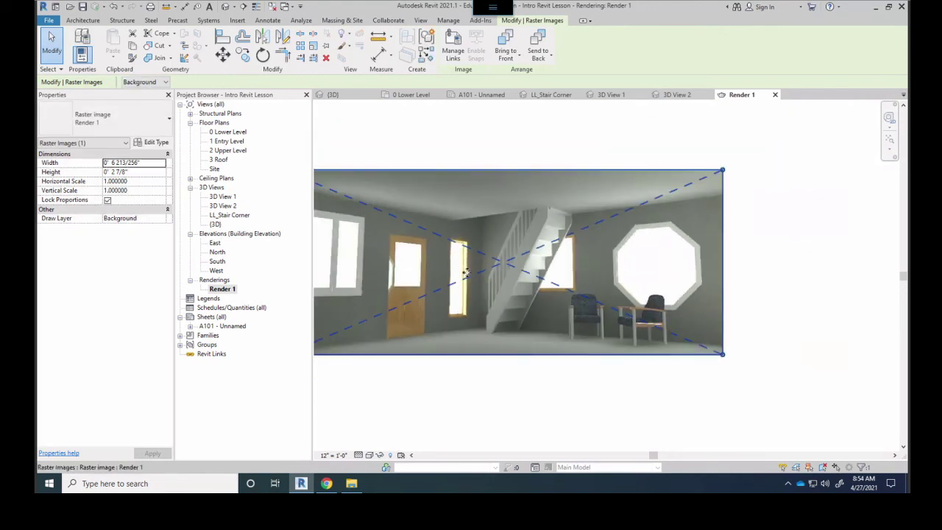
key("Escape")
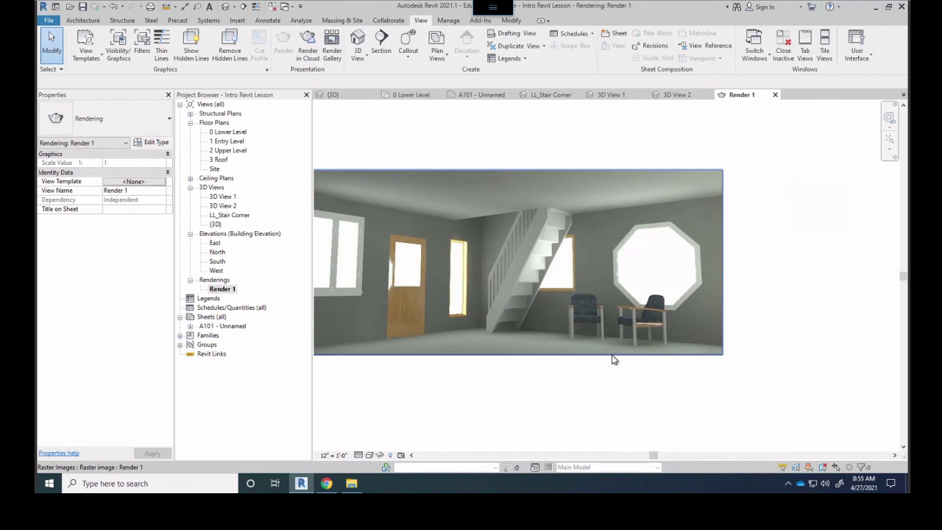
scroll(612, 324, "up", 5)
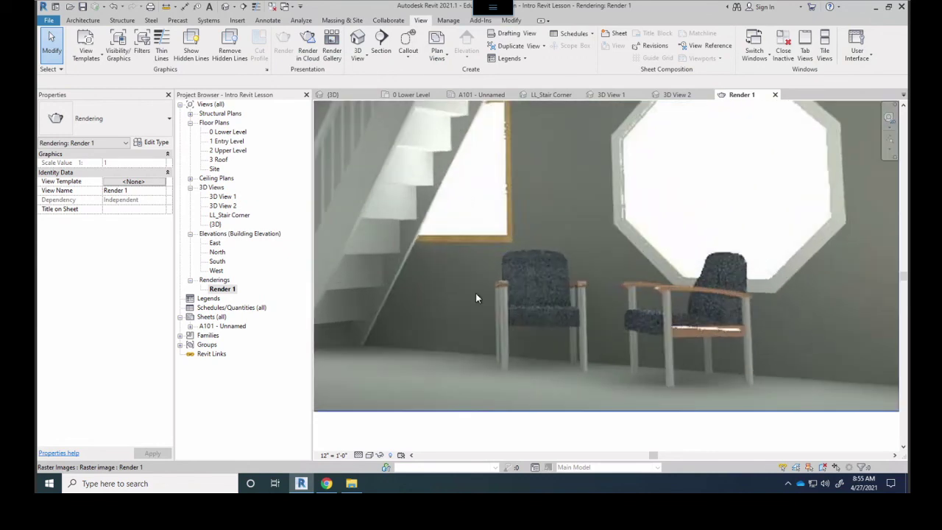
scroll(475, 293, "down", 5)
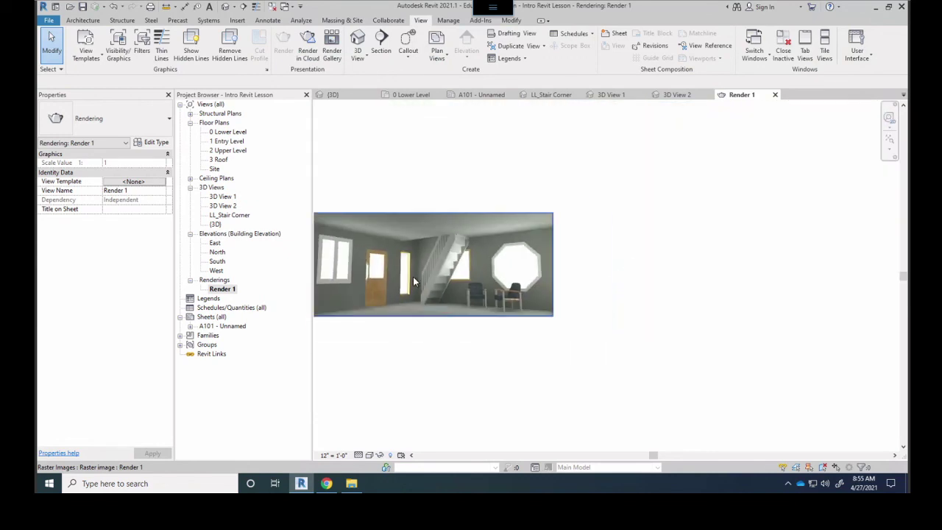
scroll(409, 307, "up", 3)
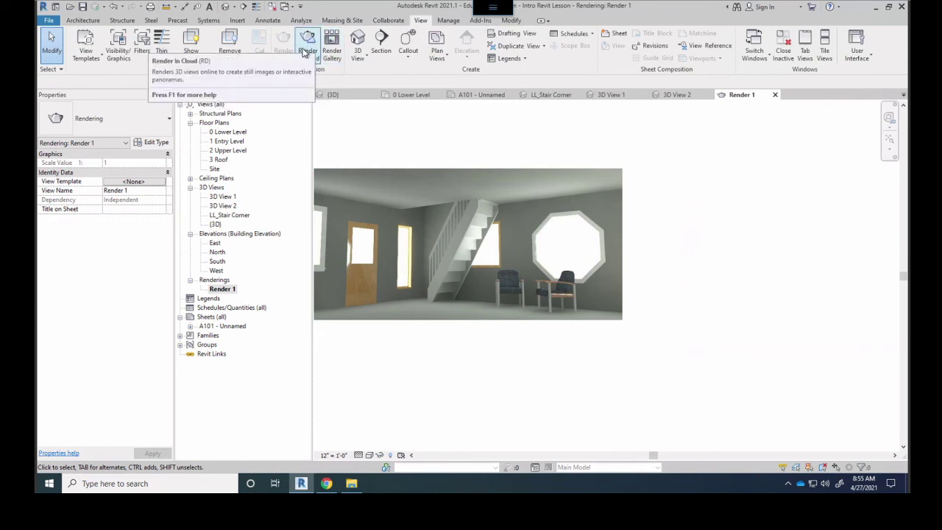
Start Render in Cloud, enter the account e-mail, then close the organisation sign-on window
left_click(308, 59)
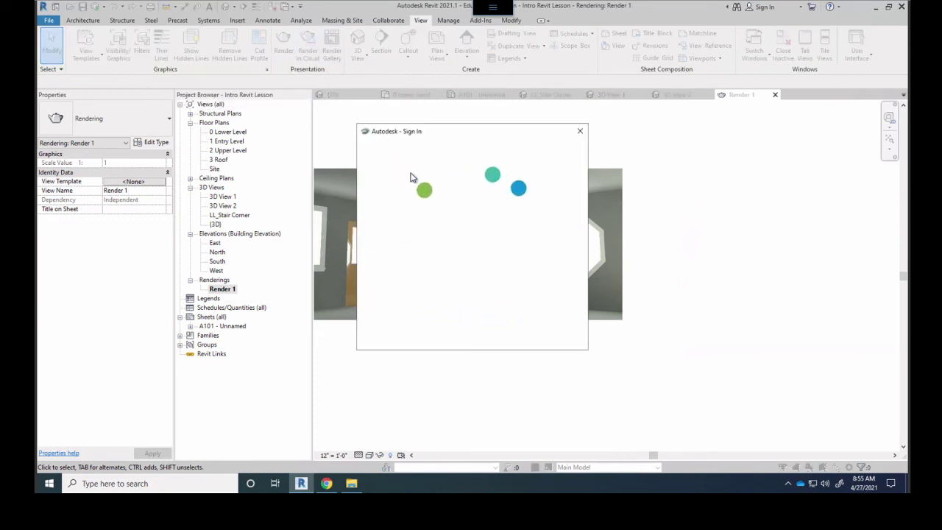
left_click(401, 207)
type("terr")
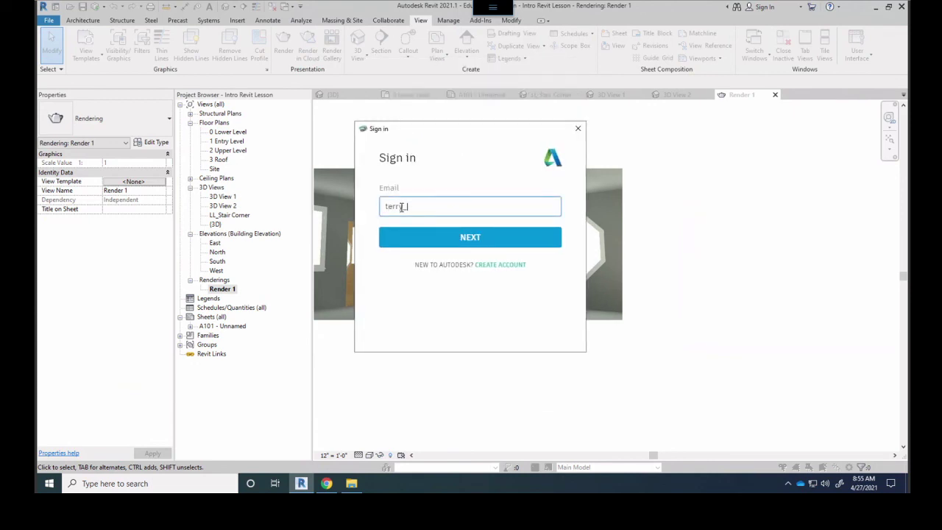
key("Return")
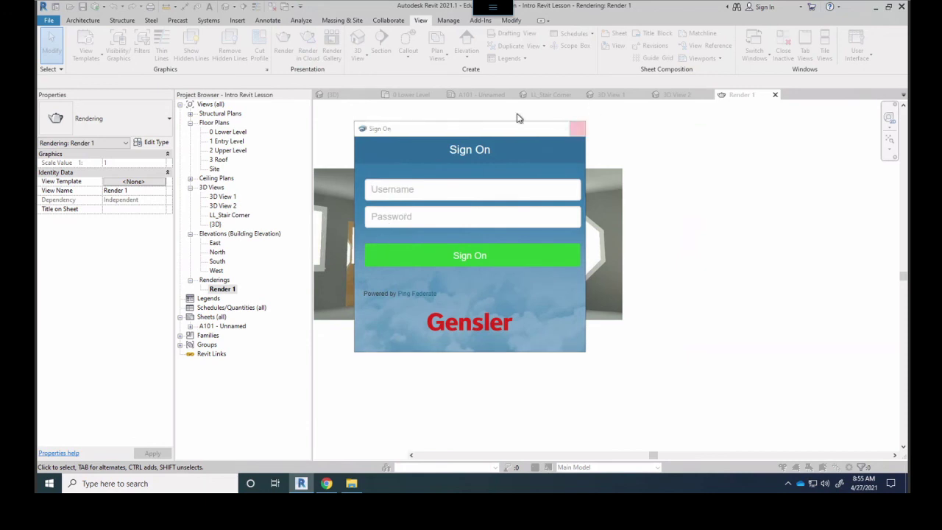
left_click(577, 128)
Open Render Gallery and sign in with the Autodesk account e-mail and password
left_click(336, 48)
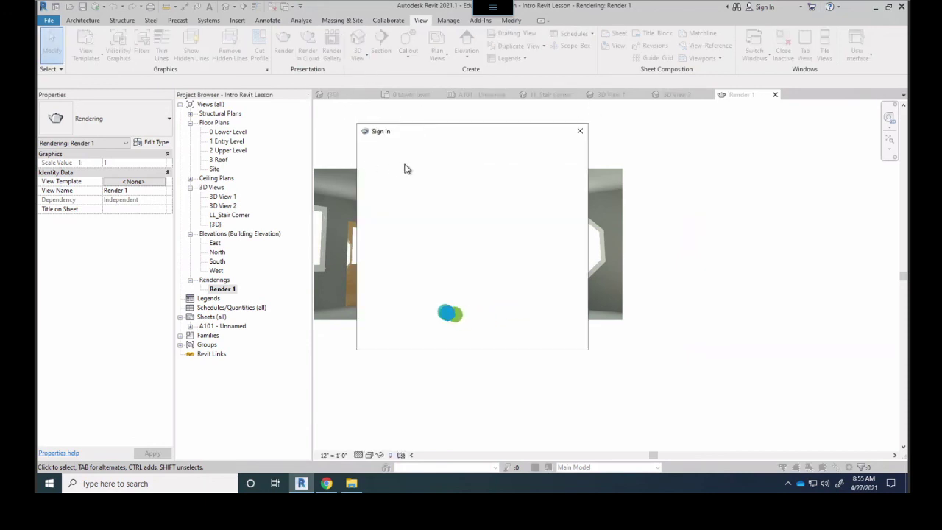
left_click(425, 201)
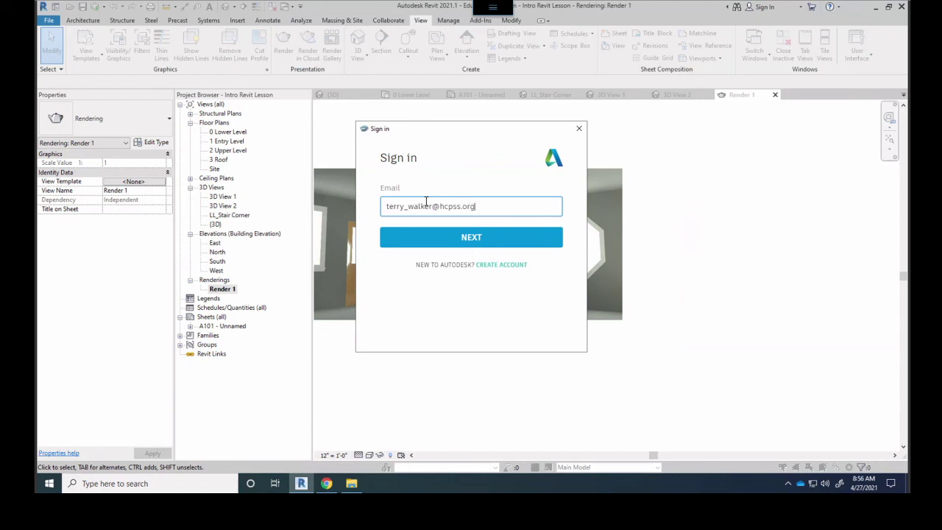
key("Return")
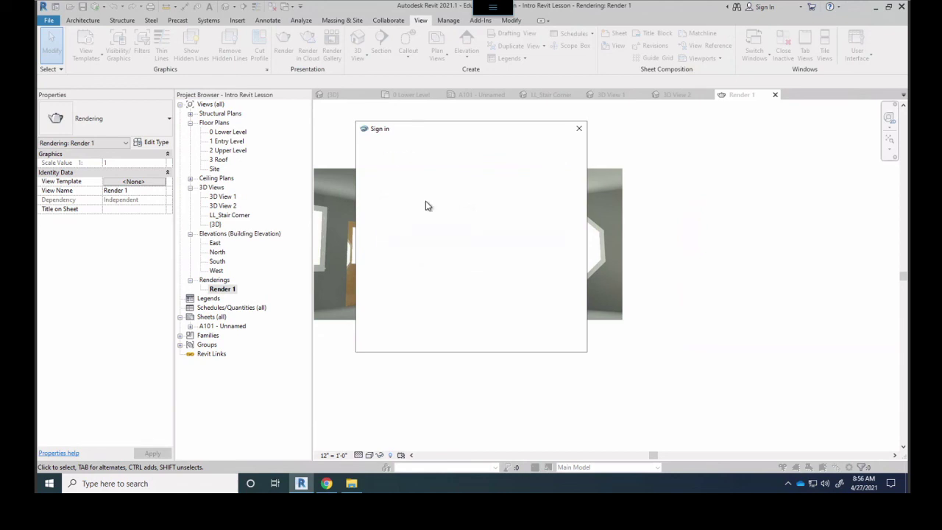
type("•")
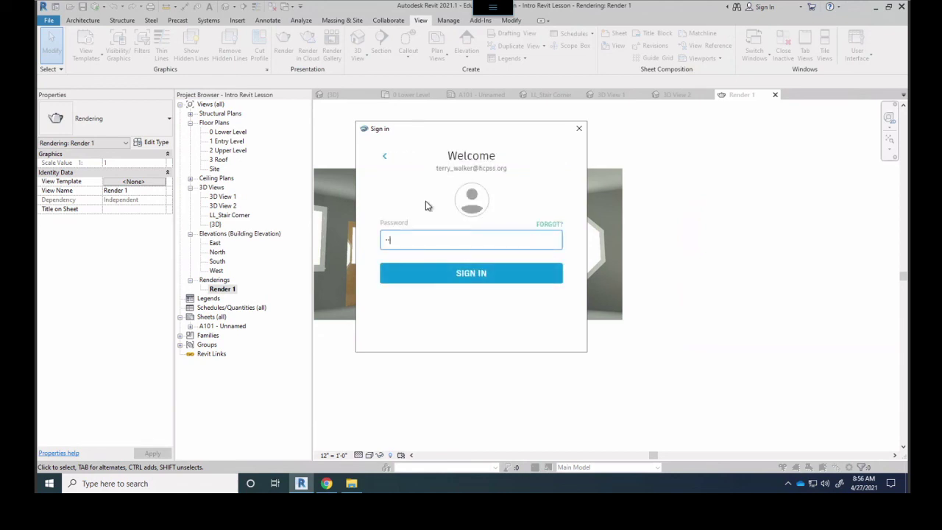
key("Return")
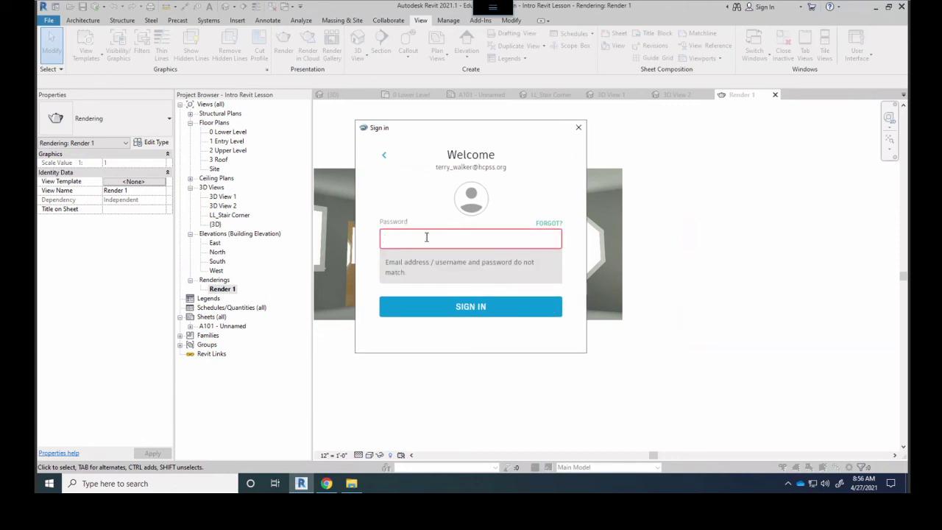
type("••••••")
key("Return")
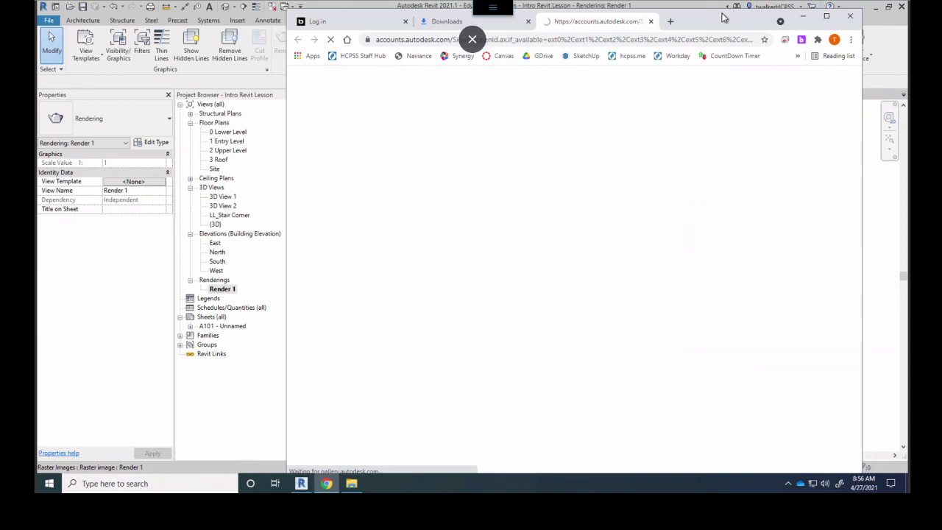
Open the Practice Revit House project's panorama and rotate it up toward the ceiling
left_click_drag(723, 10, 612, 30)
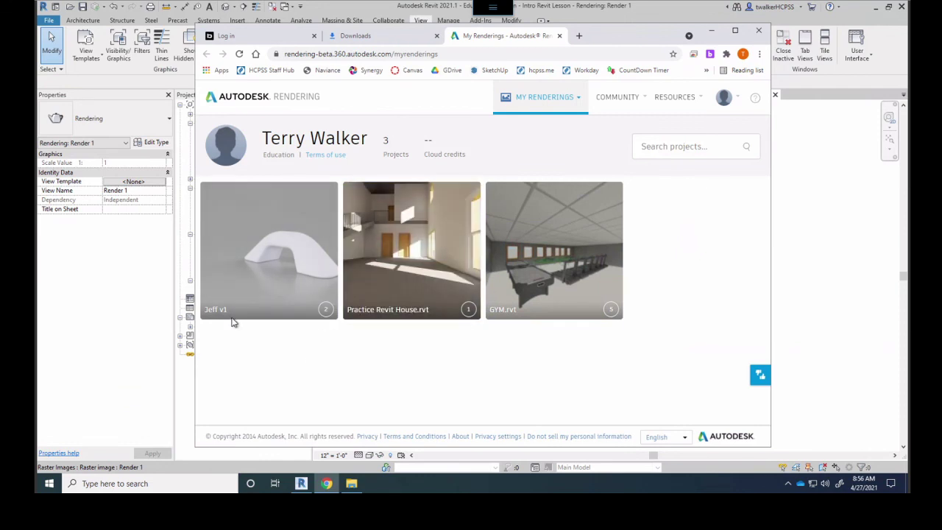
left_click(401, 337)
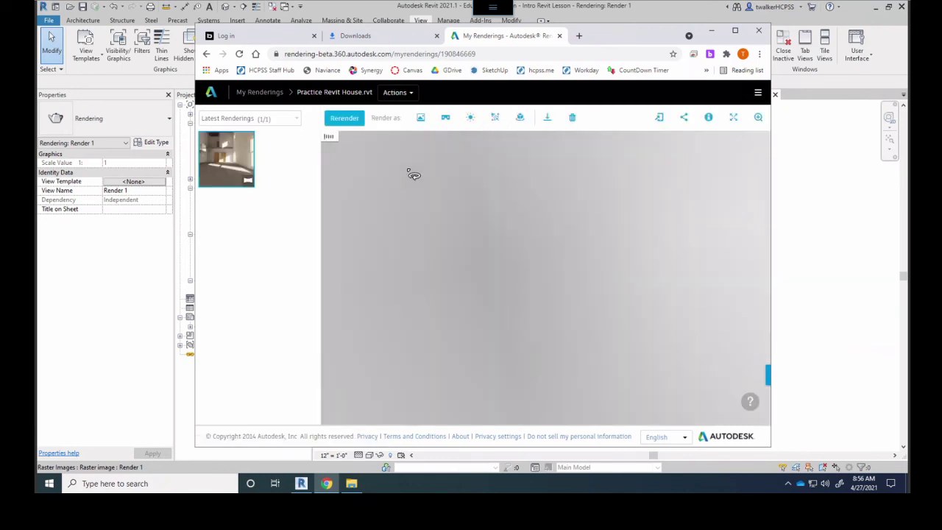
left_click_drag(632, 247, 466, 207)
left_click_drag(461, 263, 425, 145)
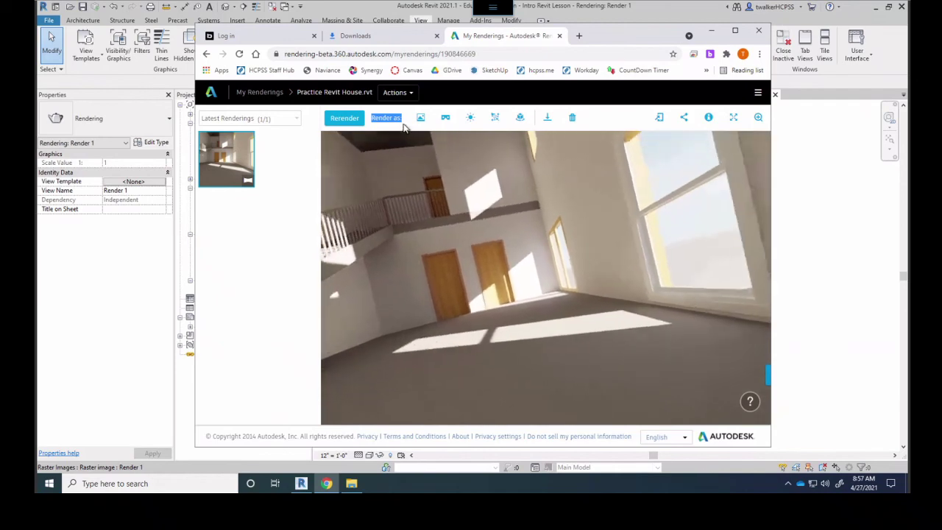
Check the Stereo Panorama render settings, close them, and tilt the panorama up
left_click(446, 120)
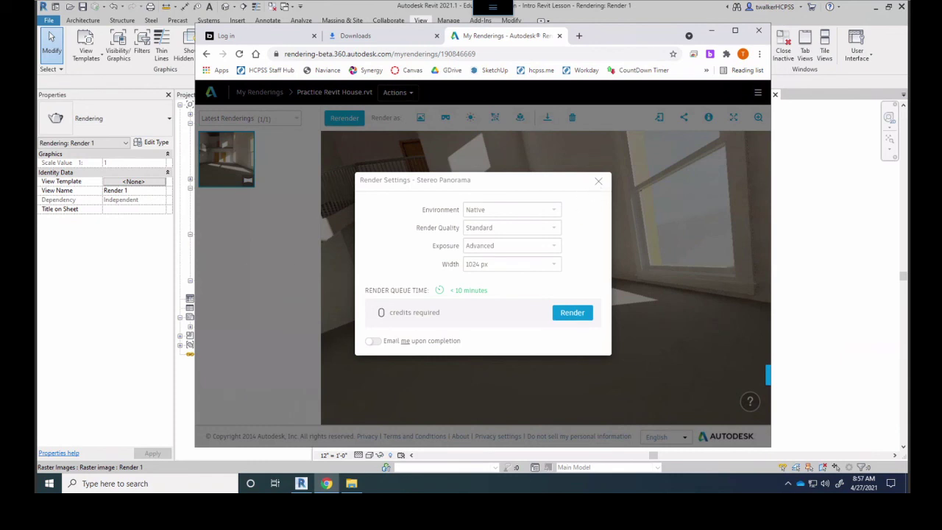
left_click(598, 182)
left_click_drag(603, 154, 490, 338)
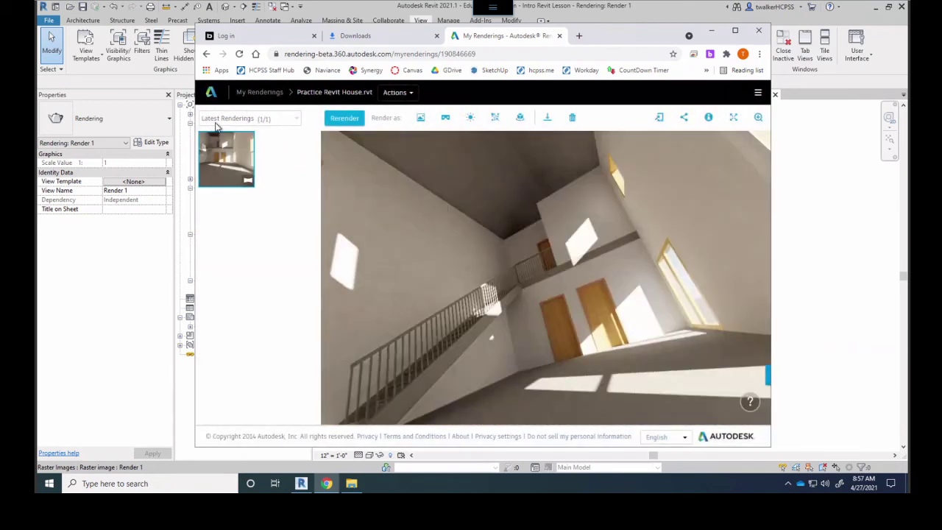
Go back to My Renderings and open the GYM.rvt project's panorama
left_click(257, 97)
mouse_move(530, 290)
left_click(558, 255)
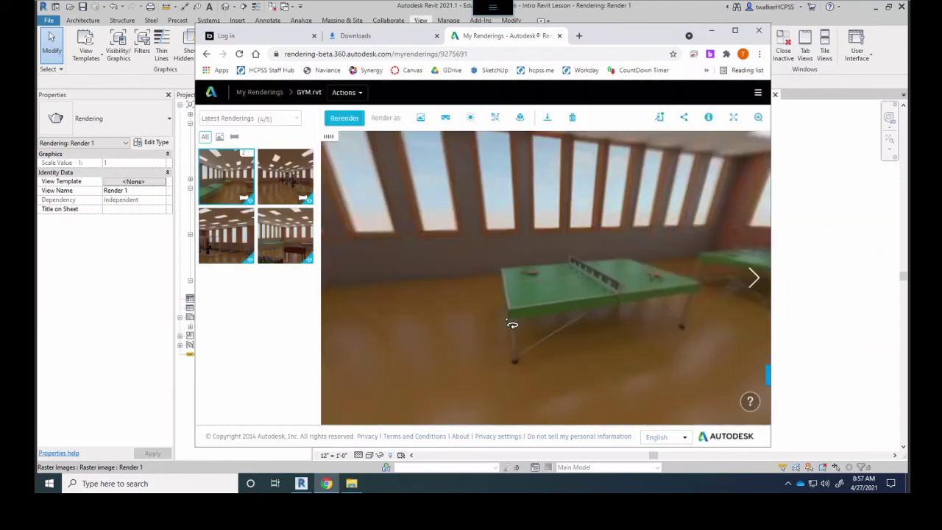
Look around the ping-pong, foosball, pool and air hockey tables, then minimize Chrome
left_click_drag(637, 231, 568, 255)
left_click_drag(403, 242, 450, 246)
left_click_drag(659, 269, 390, 238)
left_click_drag(572, 253, 486, 245)
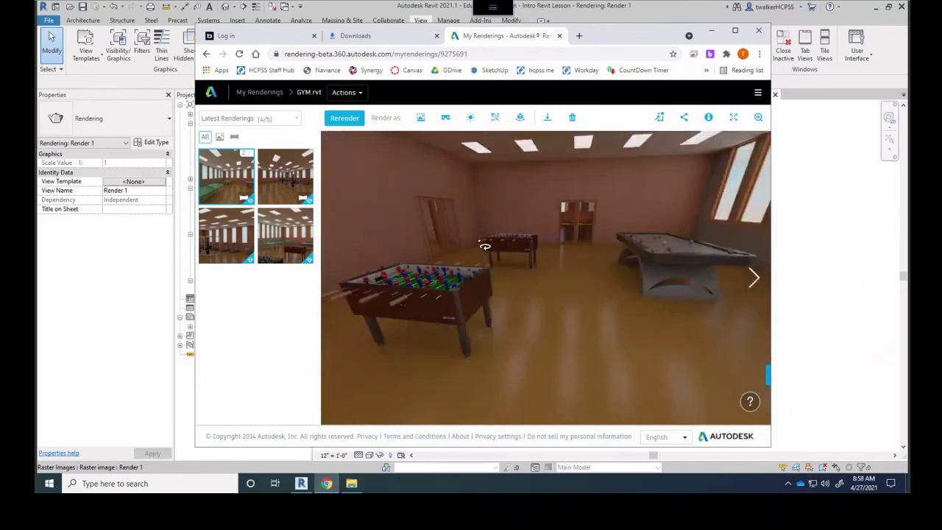
left_click_drag(549, 252, 435, 145)
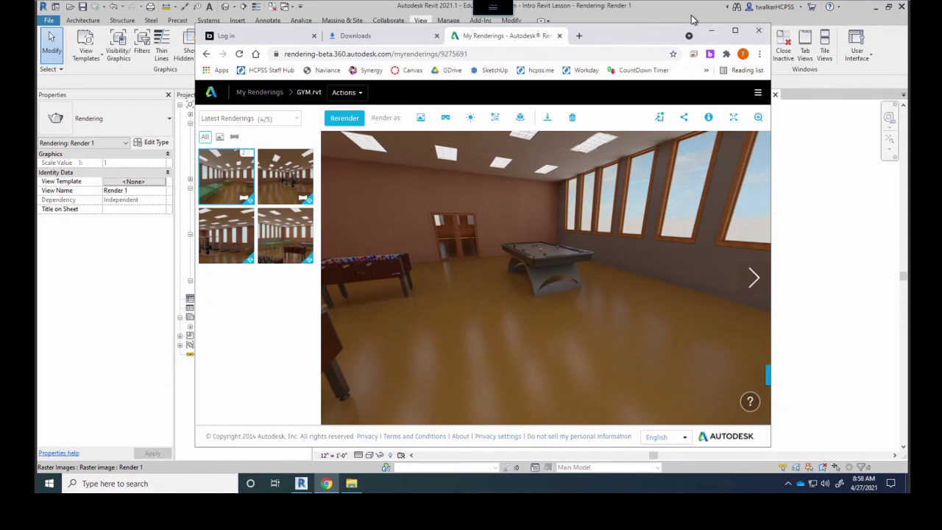
left_click(651, 22)
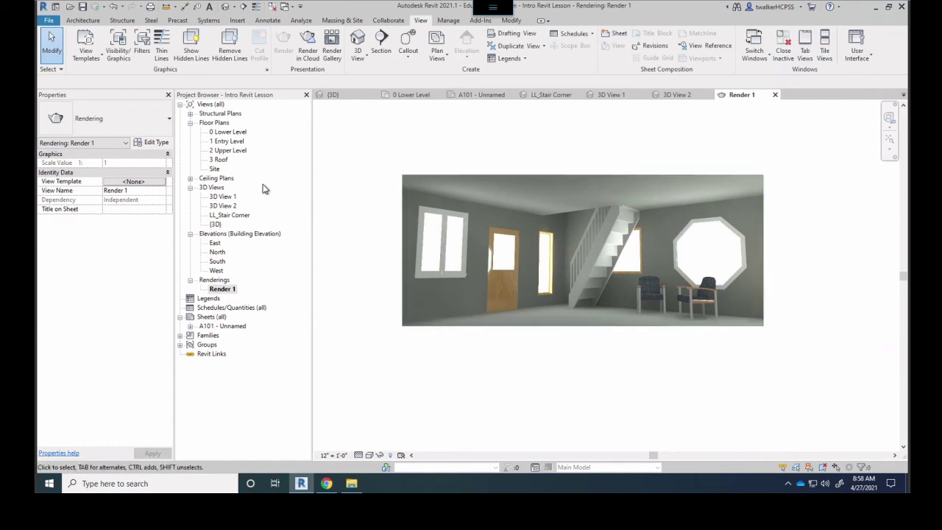
Switch to the 0 Lower Level floor plan and zoom in on the room
left_click(226, 134)
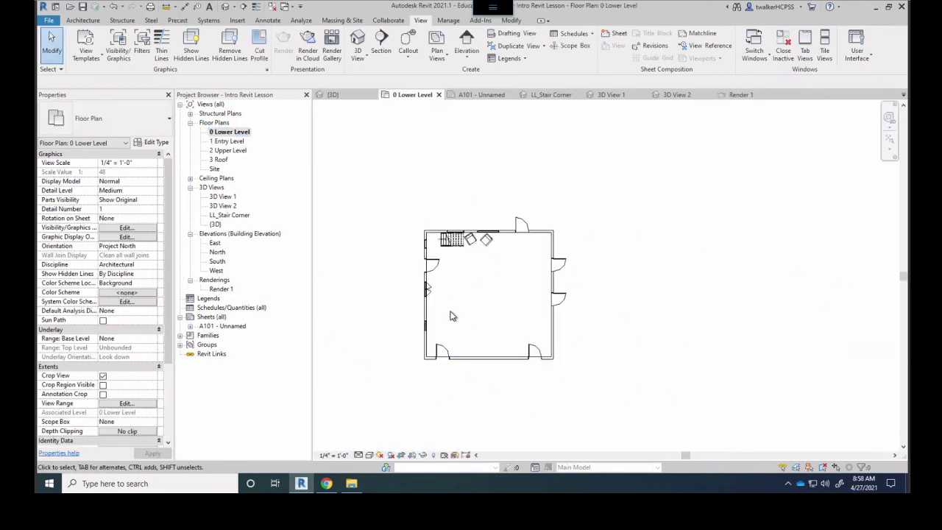
scroll(449, 315, "up", 2)
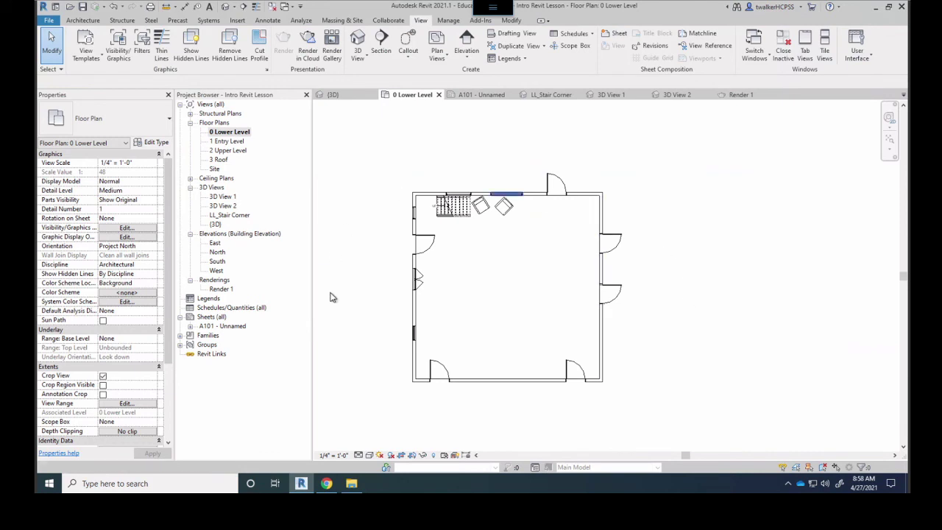